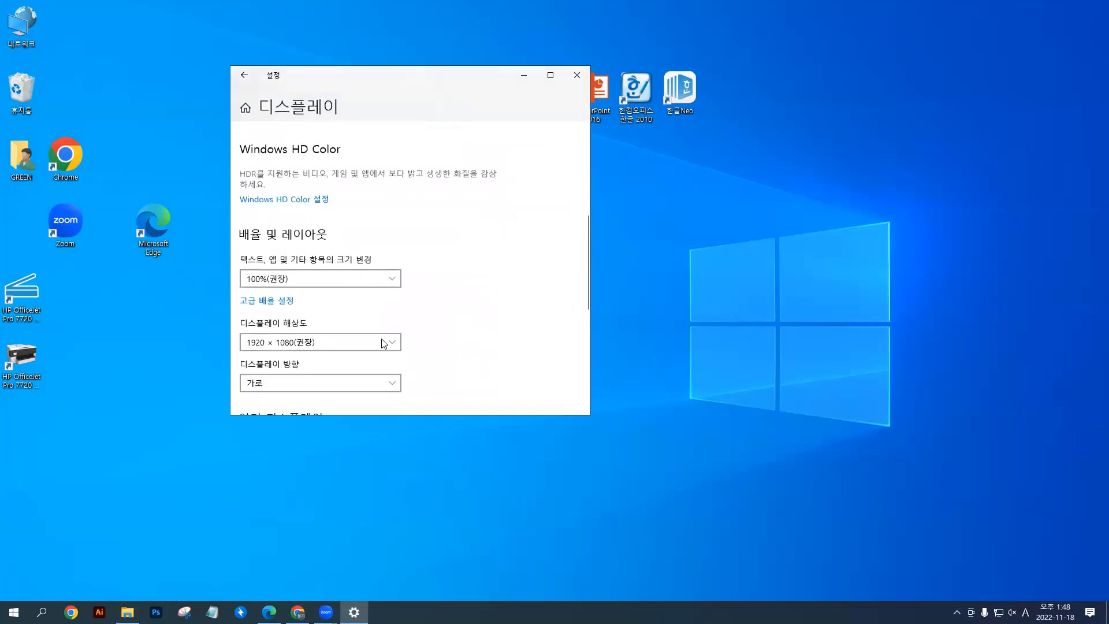
# Step: Set the display resolution to 1366 × 768, keep the change and close the display settings
pyautogui.click(331, 347)
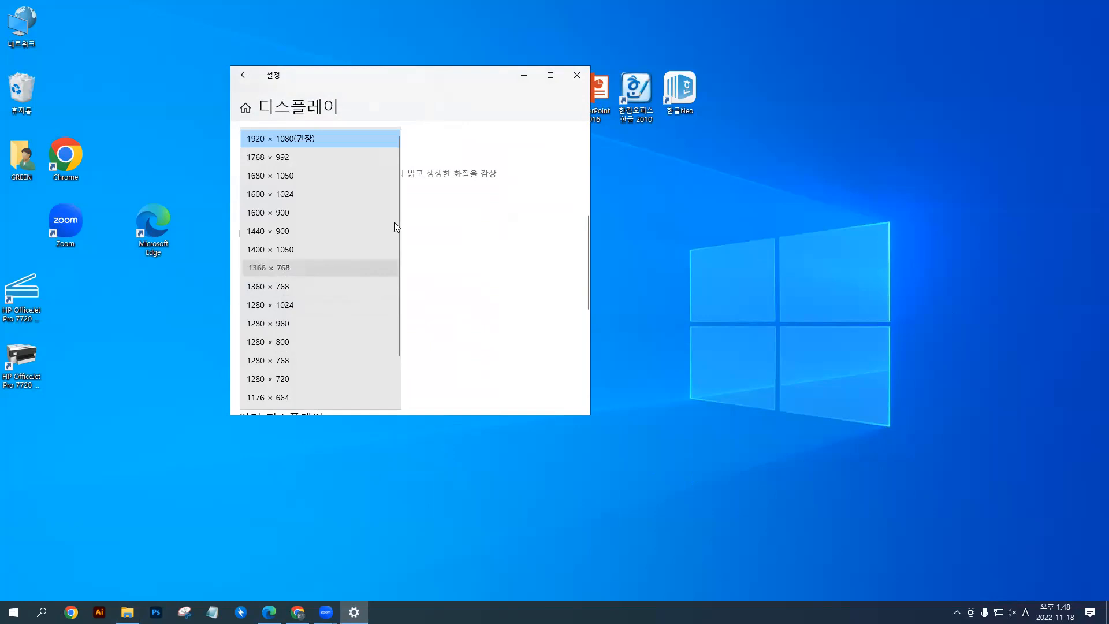
pyautogui.click(575, 343)
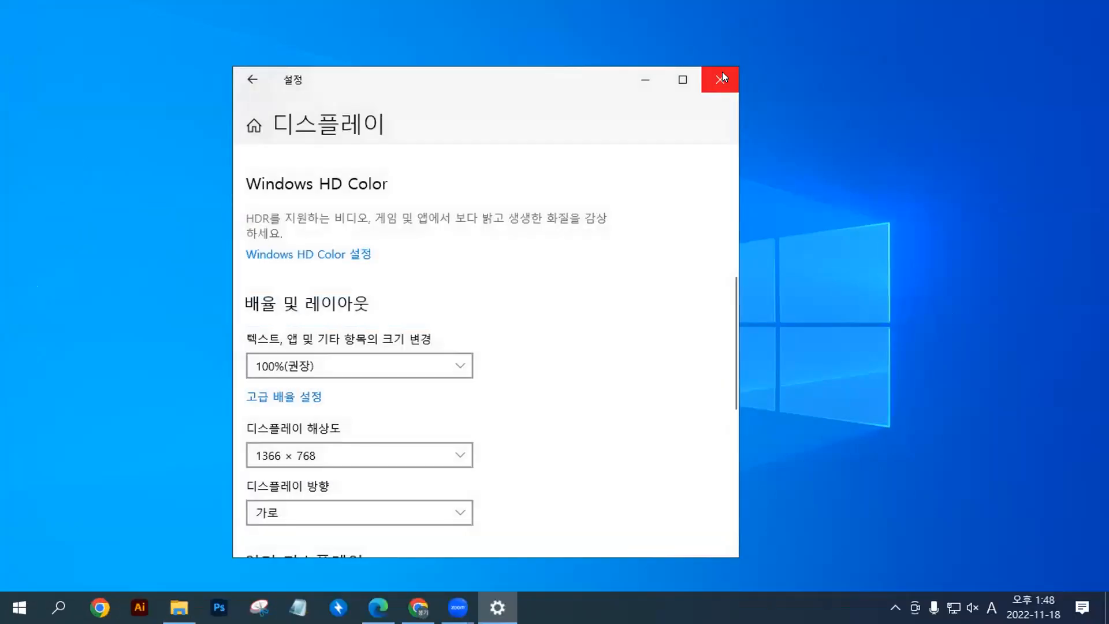
pyautogui.click(722, 77)
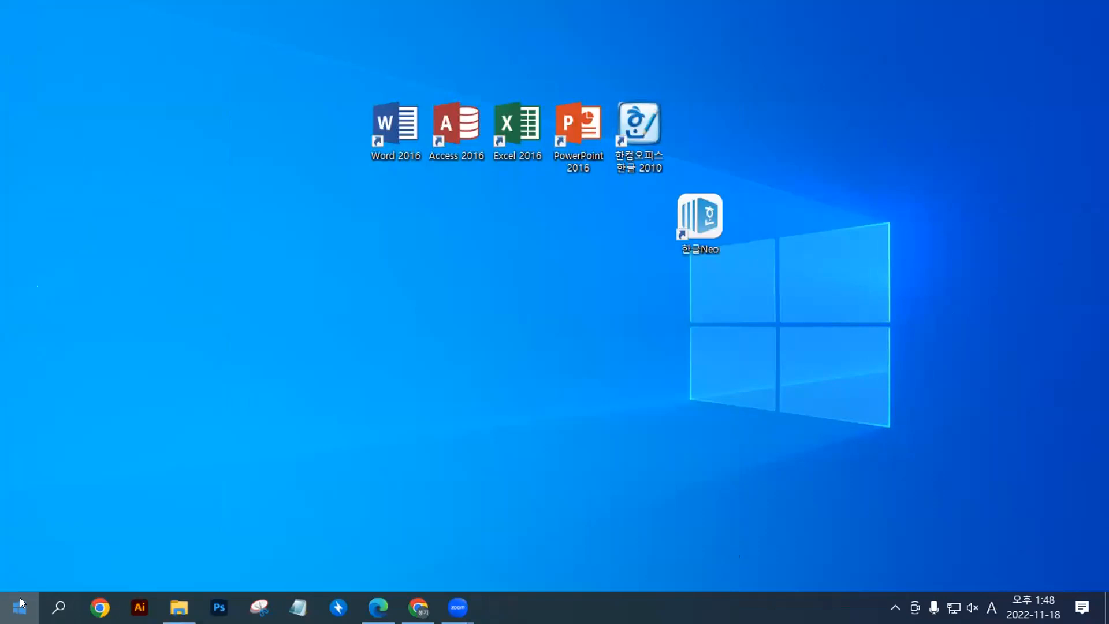
# Step: Launch Excel 2016 from the list of installed programs
pyautogui.click(20, 601)
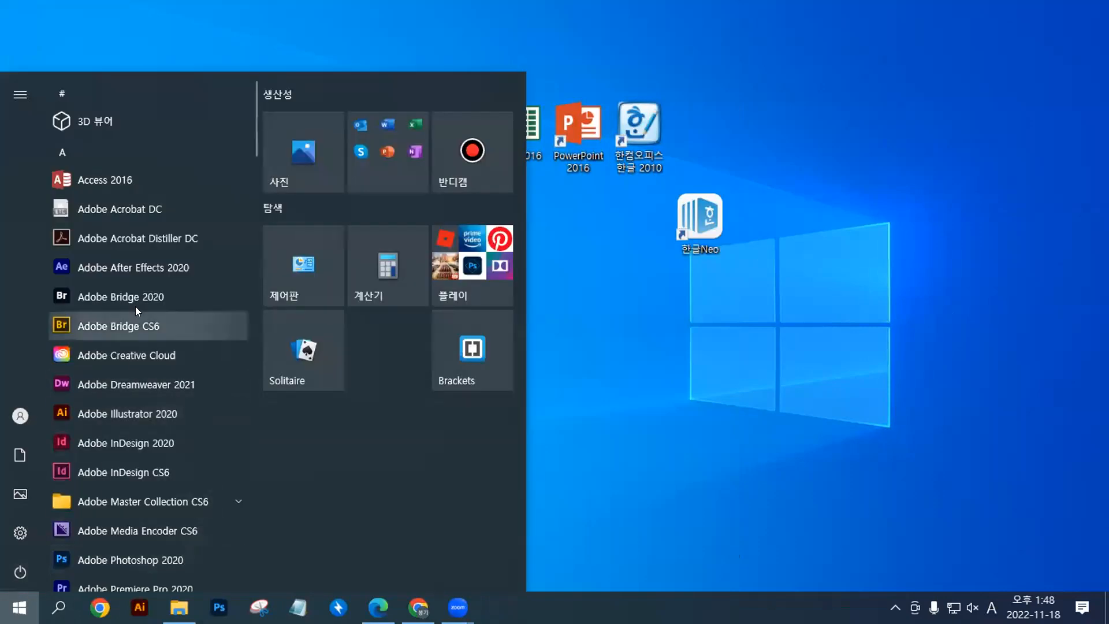
pyautogui.scroll(-10, 135, 310)
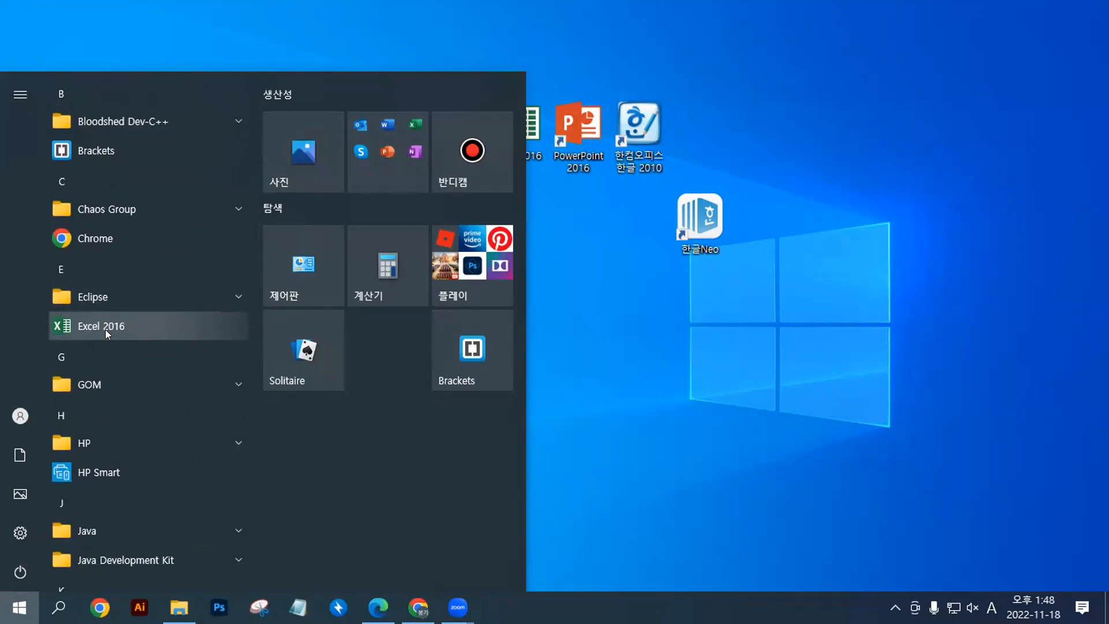
pyautogui.click(106, 329)
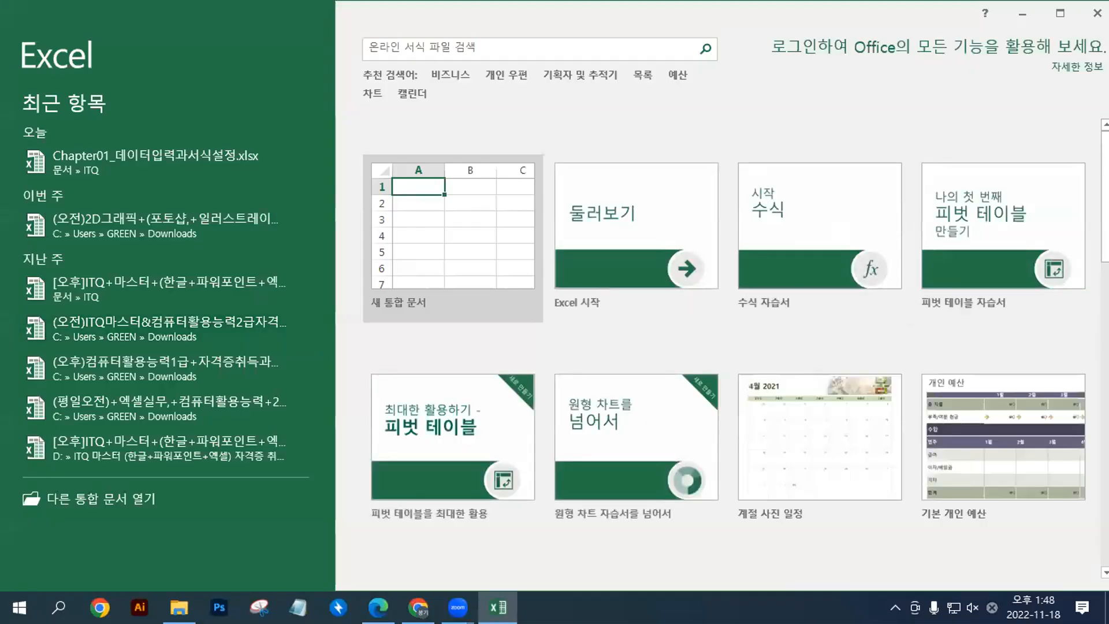
# Step: Minimize Excel and look up the Excel 2016 entry in the list of installed programs again
pyautogui.click(1017, 7)
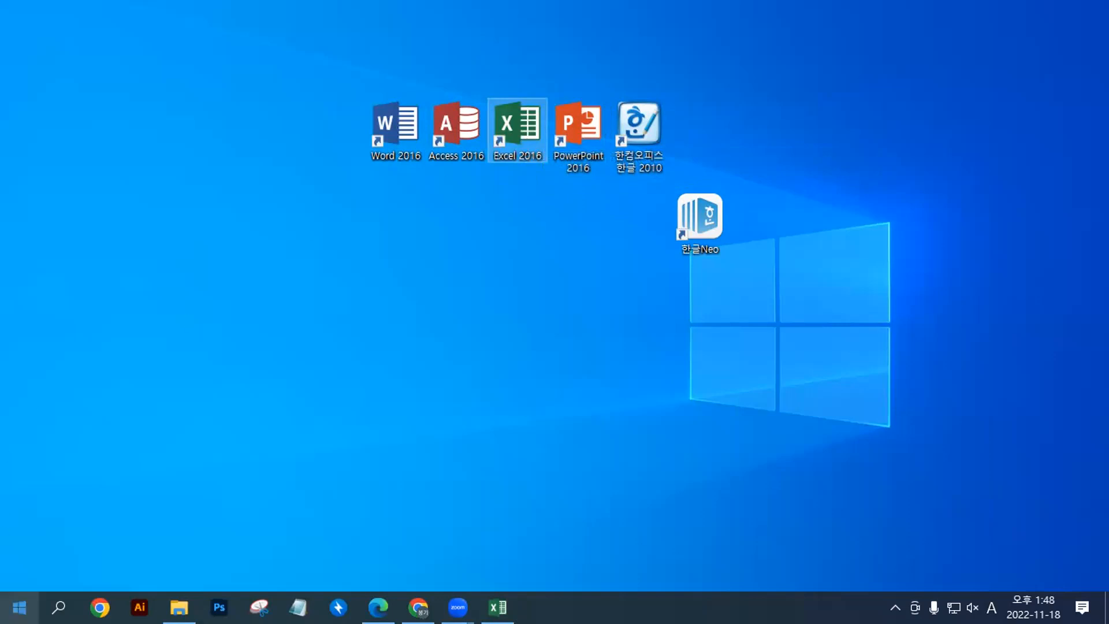
pyautogui.click(19, 607)
pyautogui.scroll(-10, 122, 407)
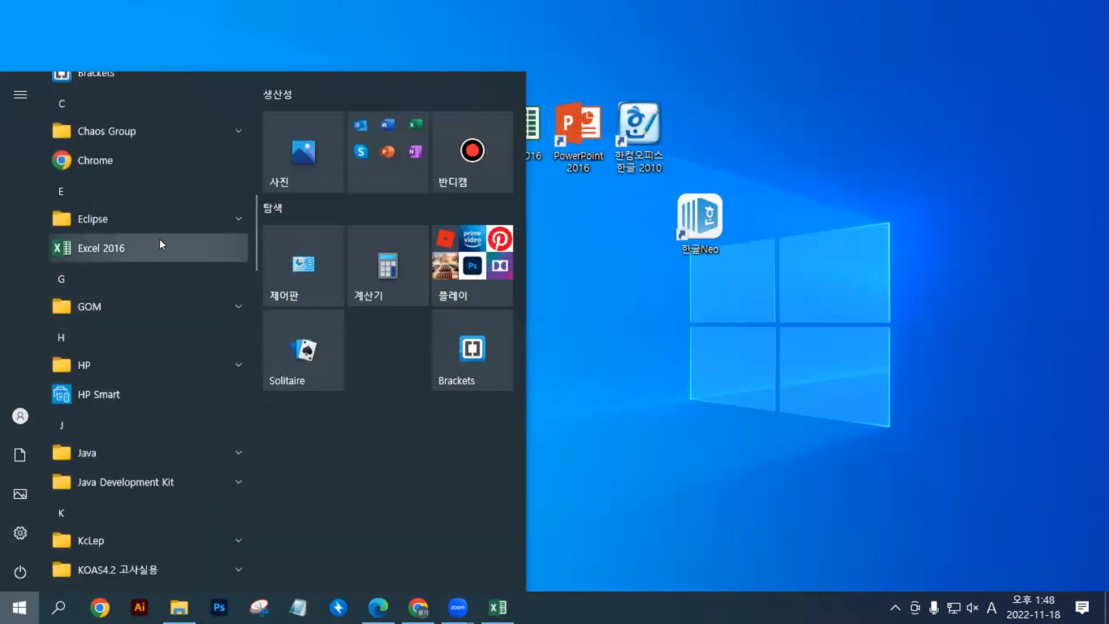
pyautogui.click(640, 481)
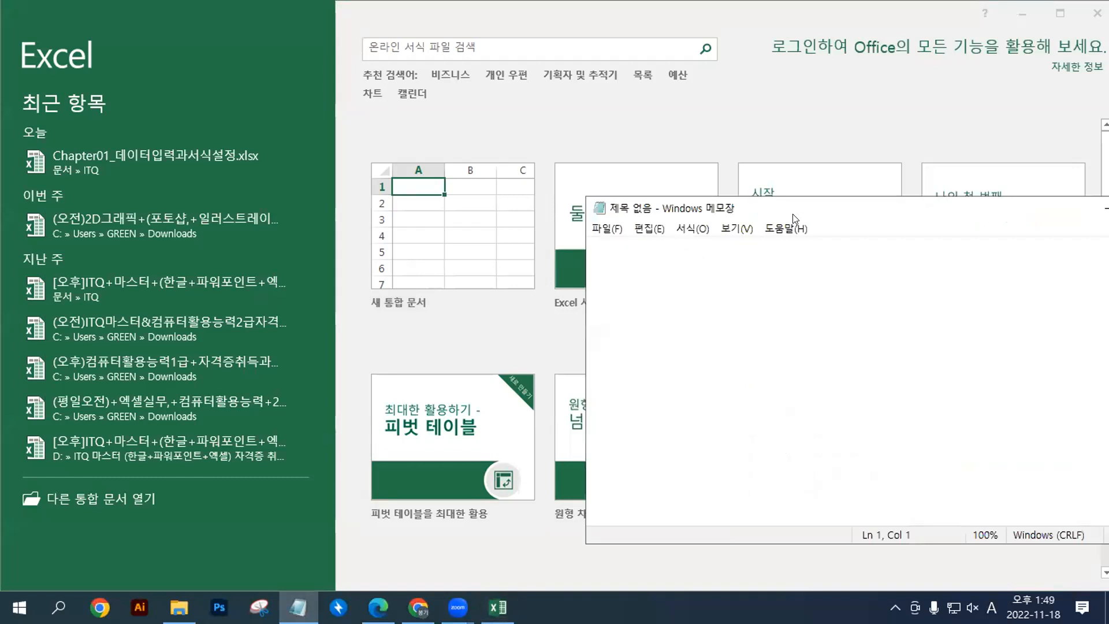
# Step: Write "교재 6페이지" as the first line of the empty Notepad document, followed by a blank line
pyautogui.write('ryw')
pyautogui.press('BackSpace')
pyautogui.press('BackSpace')
pyautogui.press('Hangul')
pyautogui.write('꽃ㅈㅐ')
pyautogui.press('BackSpace')
pyautogui.press('BackSpace')
pyautogui.press('BackSpace')
pyautogui.write('ㄱㅅ')
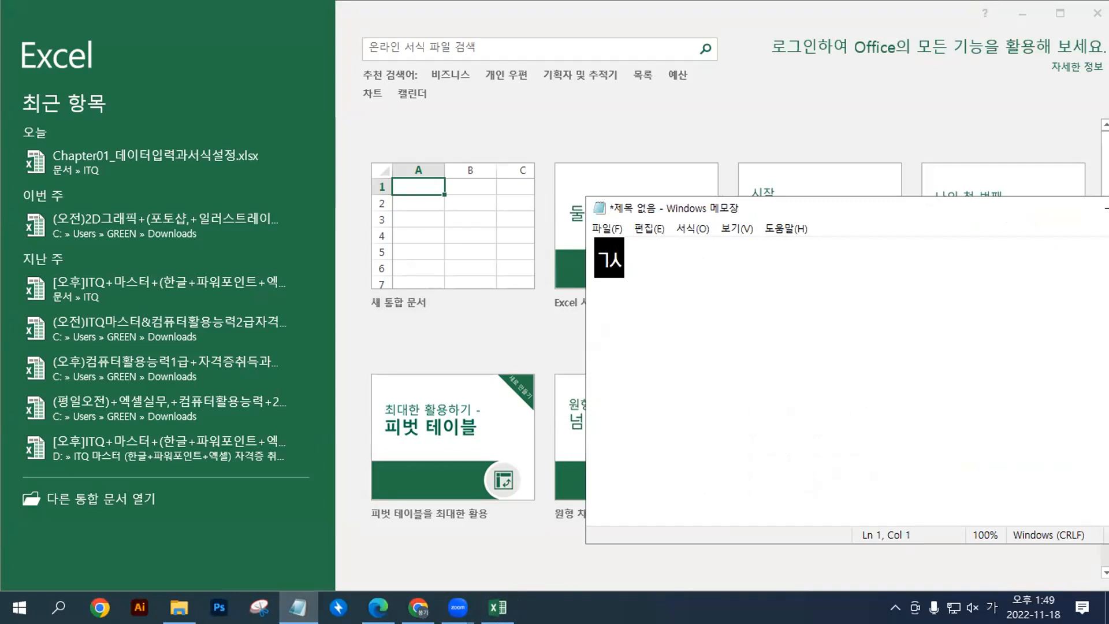
pyautogui.write('ㅛ재 6')
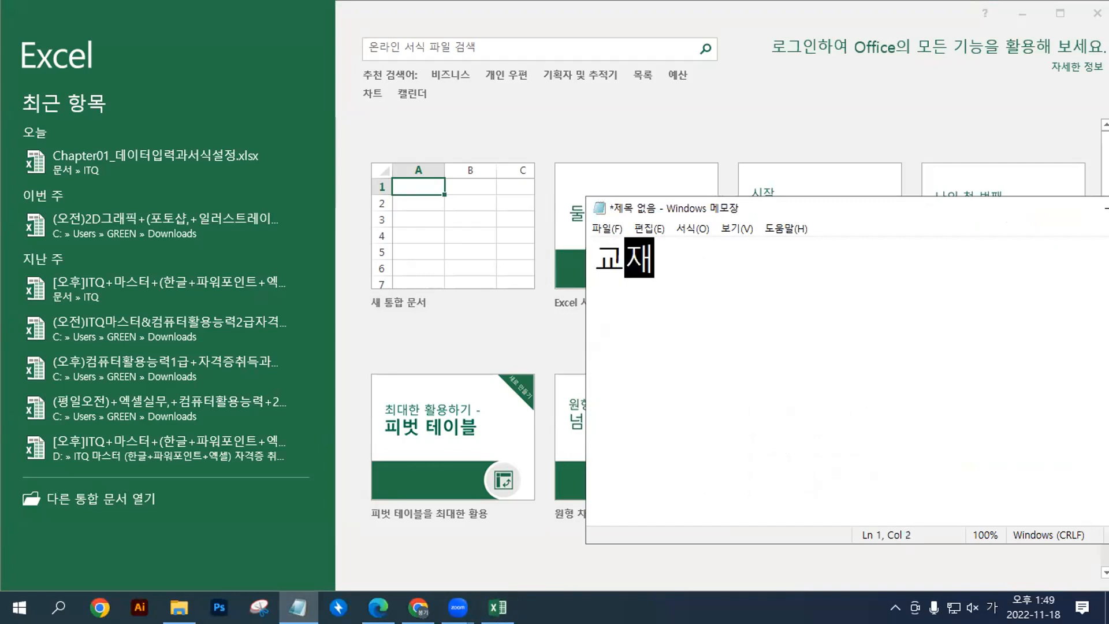
pyautogui.write('페이지')
pyautogui.press('Return')
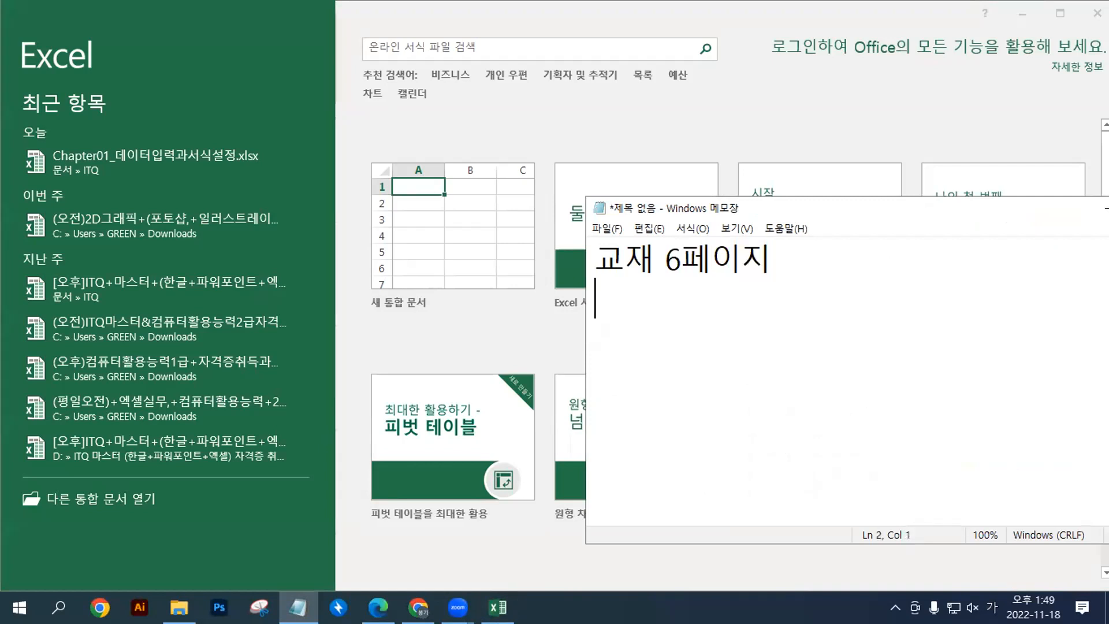
pyautogui.press('Return')
# Step: Reposition the Notepad window and add the line "통합문서 : 엑셀 파일(*.xlsx)" below the blank line
pyautogui.moveTo(871, 214); pyautogui.dragTo(1108, 210)
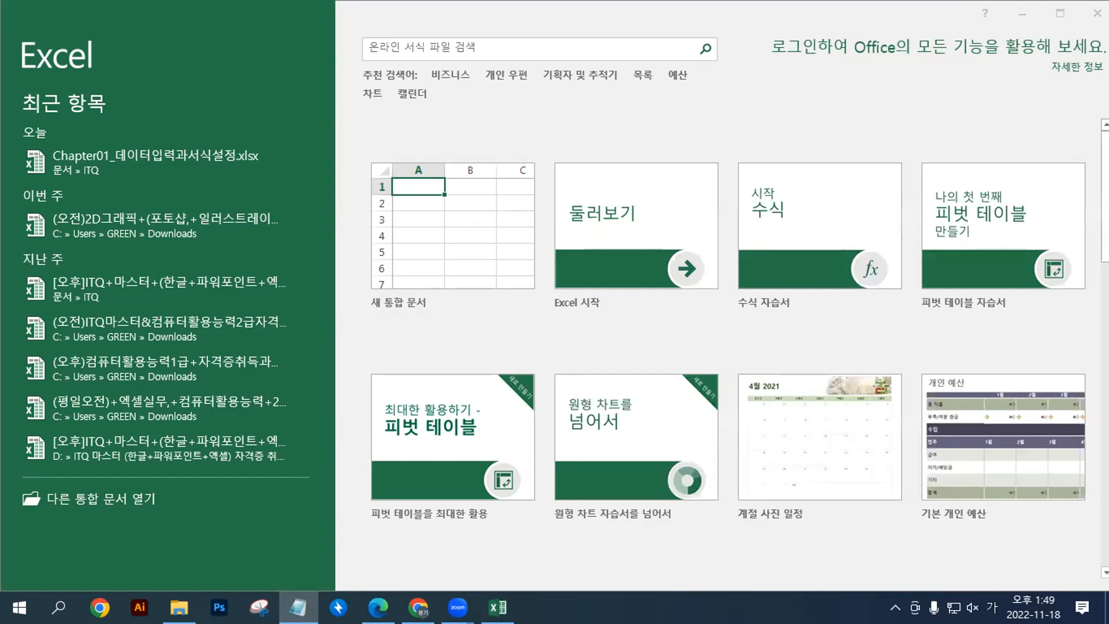
pyautogui.moveTo(1108, 153); pyautogui.dragTo(894, 153)
pyautogui.write('통합문')
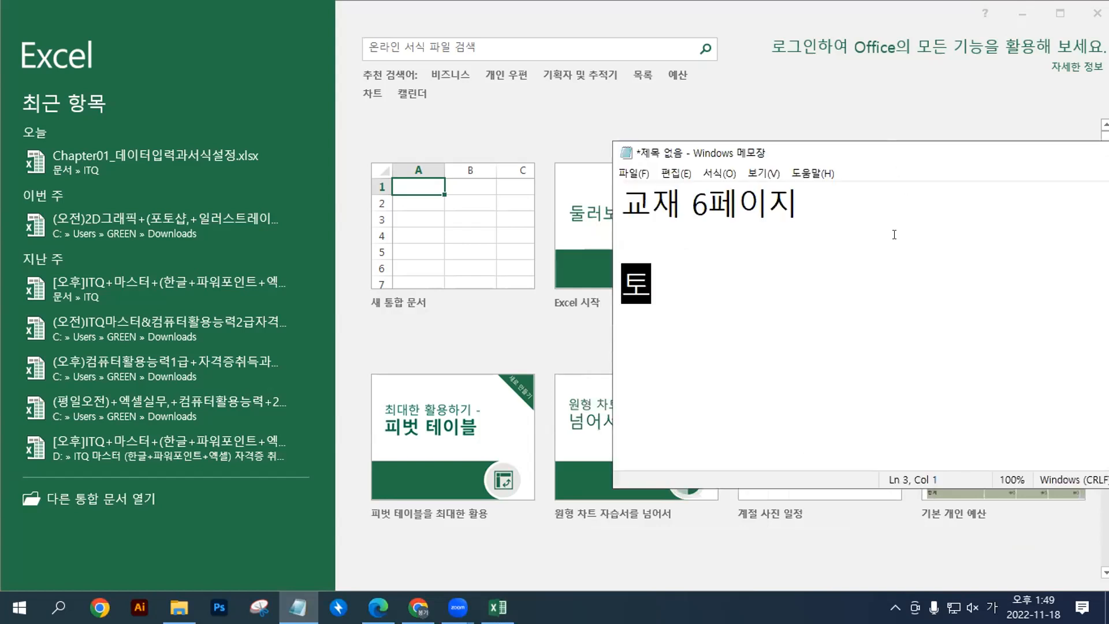
pyautogui.write('서 ')
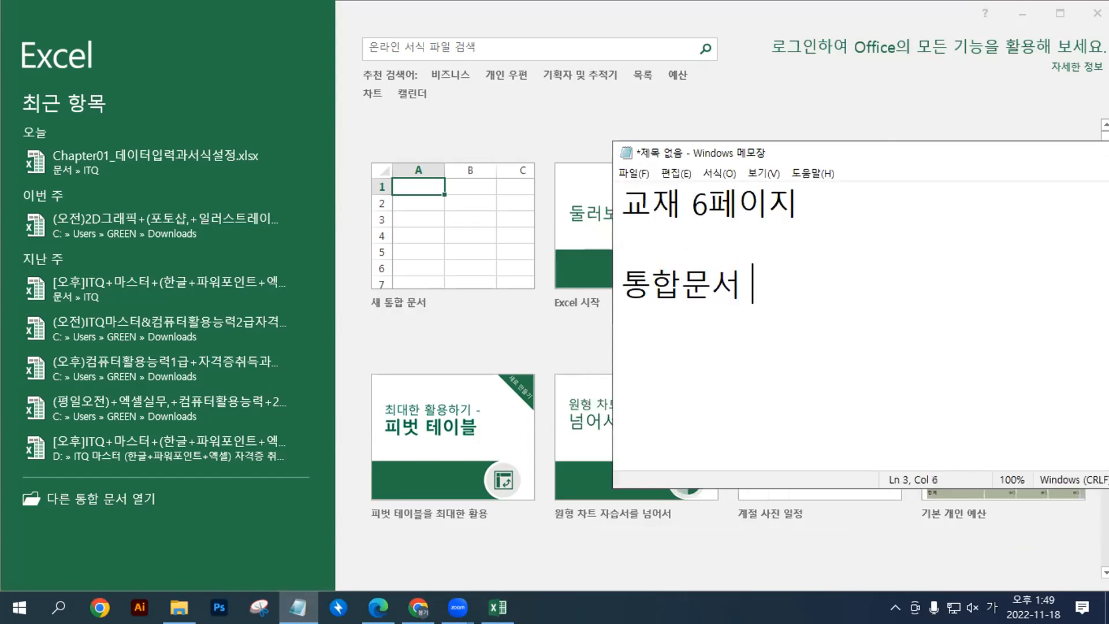
pyautogui.write(': 엑셀 파일')
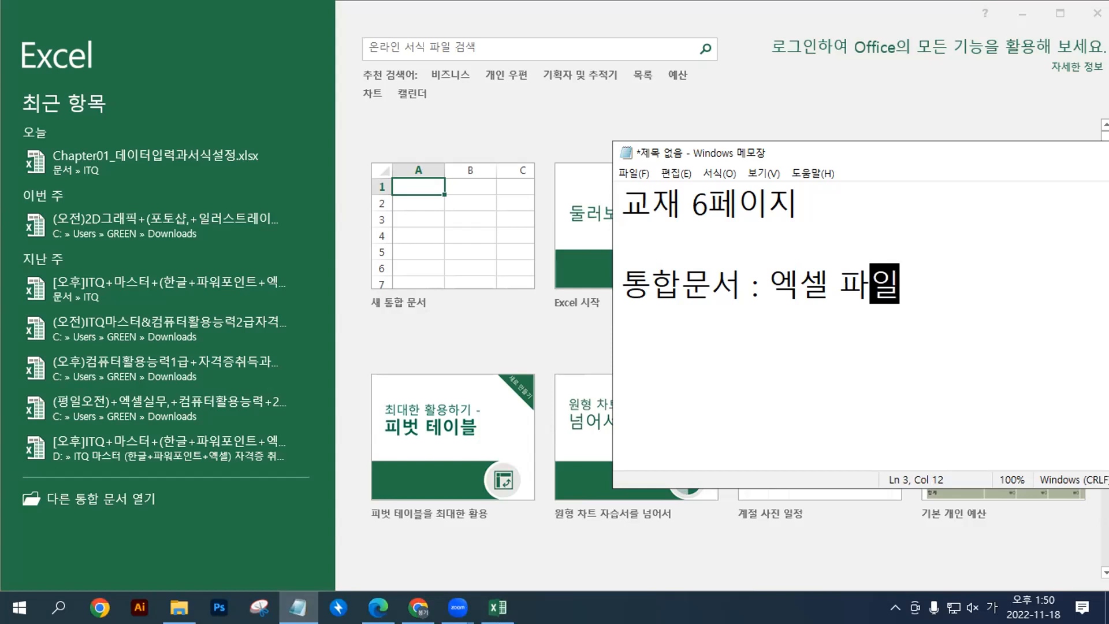
pyautogui.write('(*.')
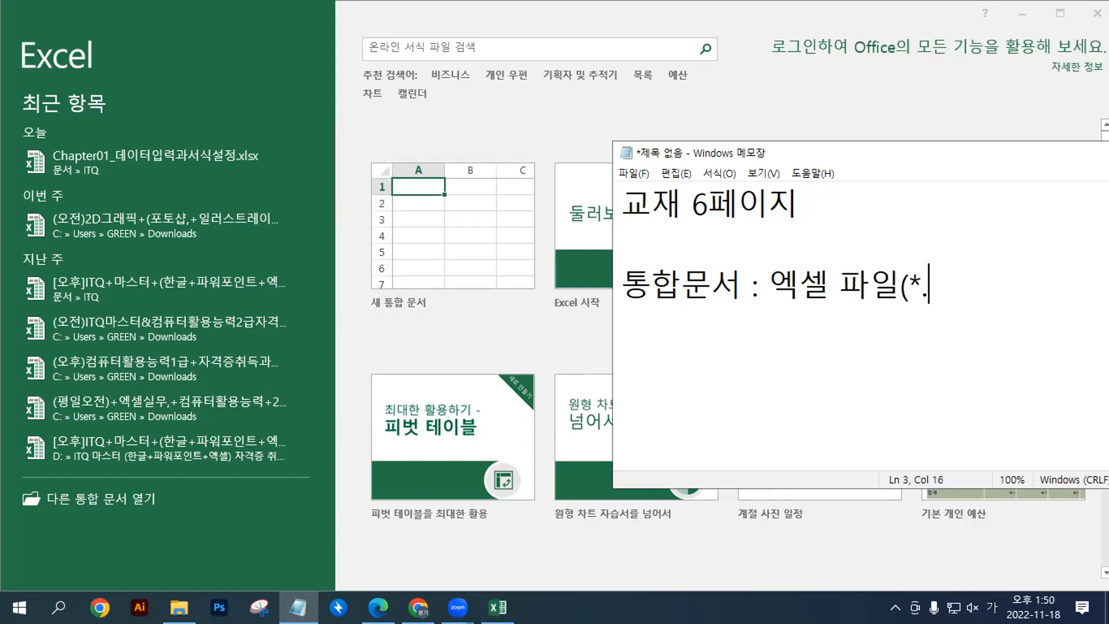
pyautogui.press('Hangul')
pyautogui.write('xlsx')
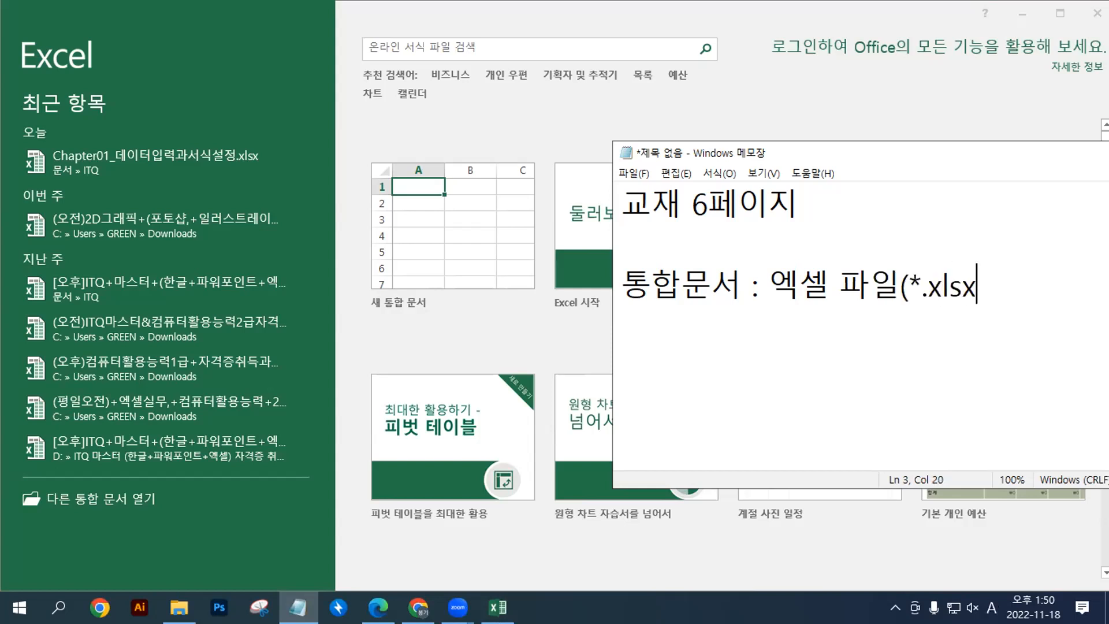
pyautogui.write(')')
# Step: Return to Excel and create a new blank workbook
pyautogui.click(1067, 104)
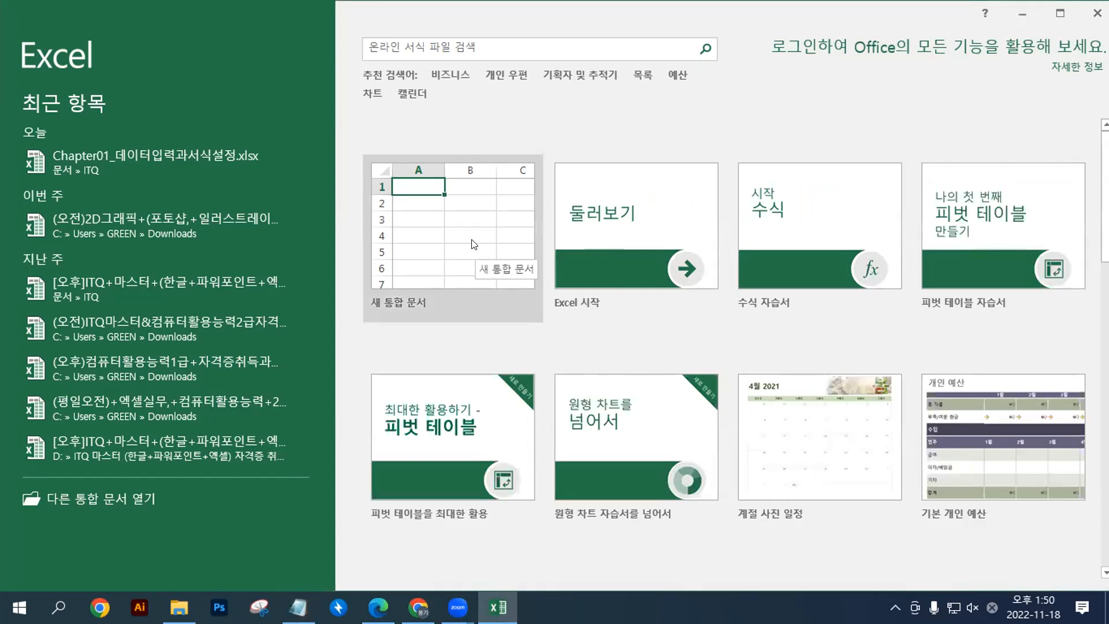
pyautogui.click(472, 245)
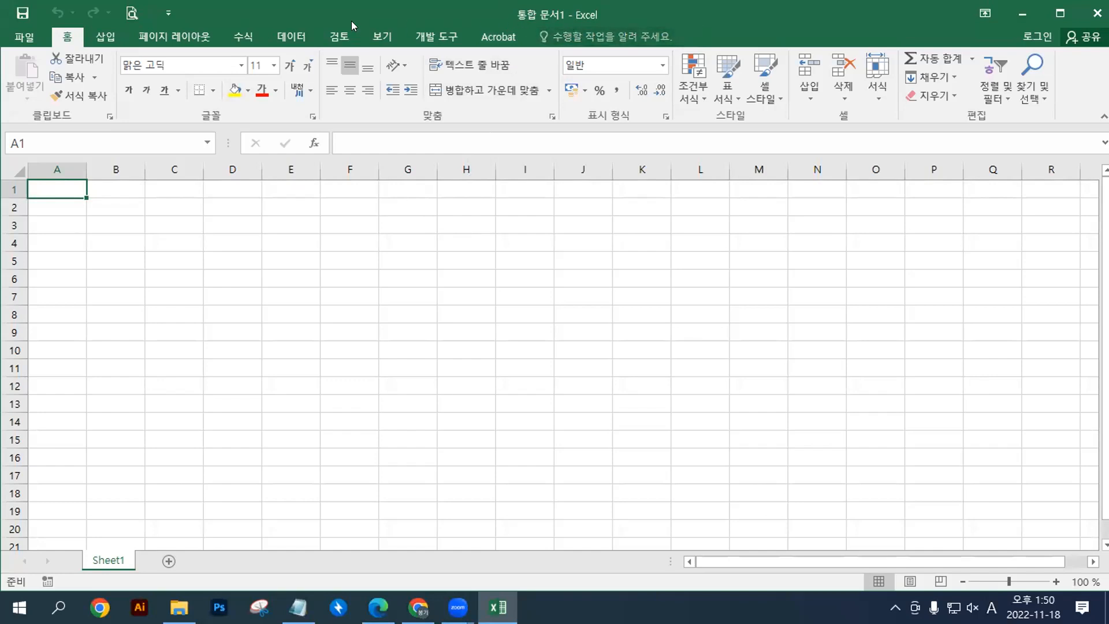
# Step: Save the workbook as .xlsx in the ITQ folder under Documents, named "20221118-" followed by the person's name
pyautogui.click(22, 12)
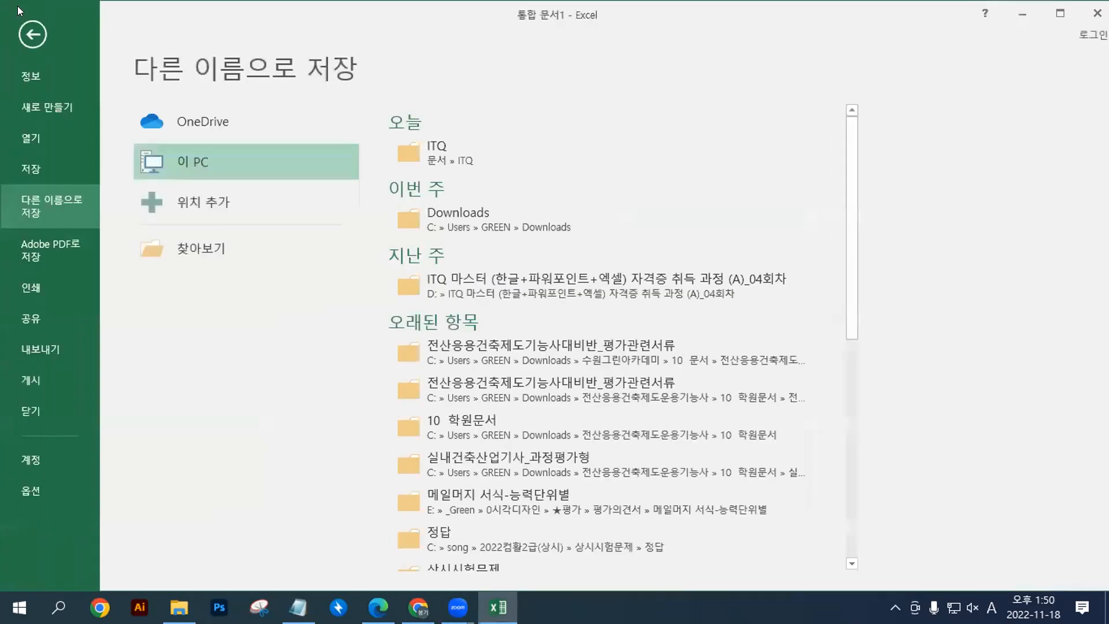
pyautogui.click(171, 246)
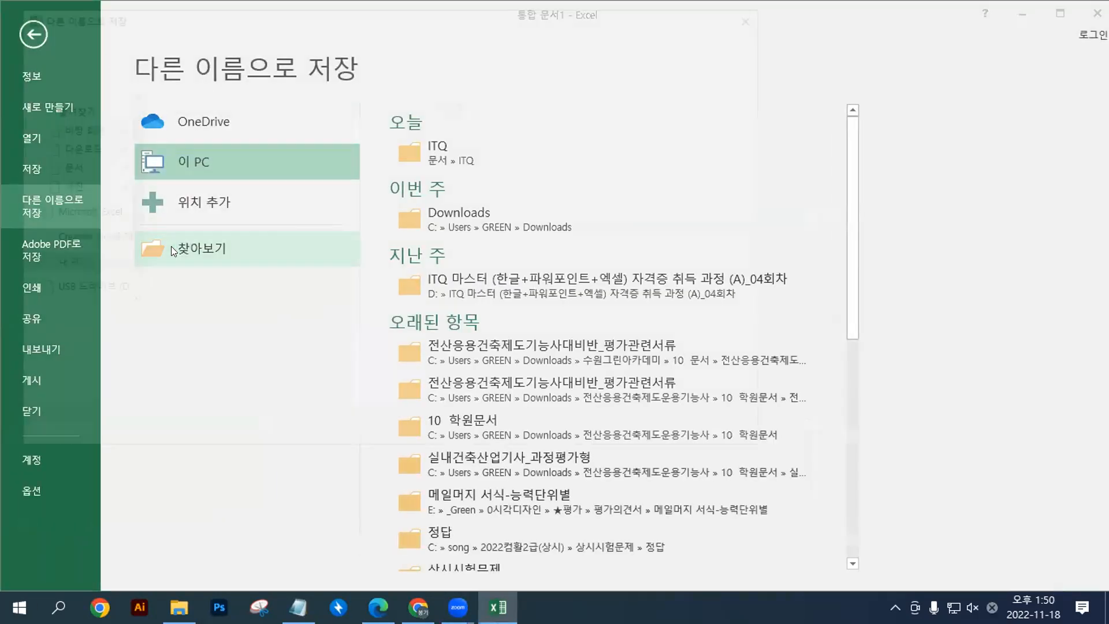
pyautogui.moveTo(340, 12); pyautogui.dragTo(569, 11)
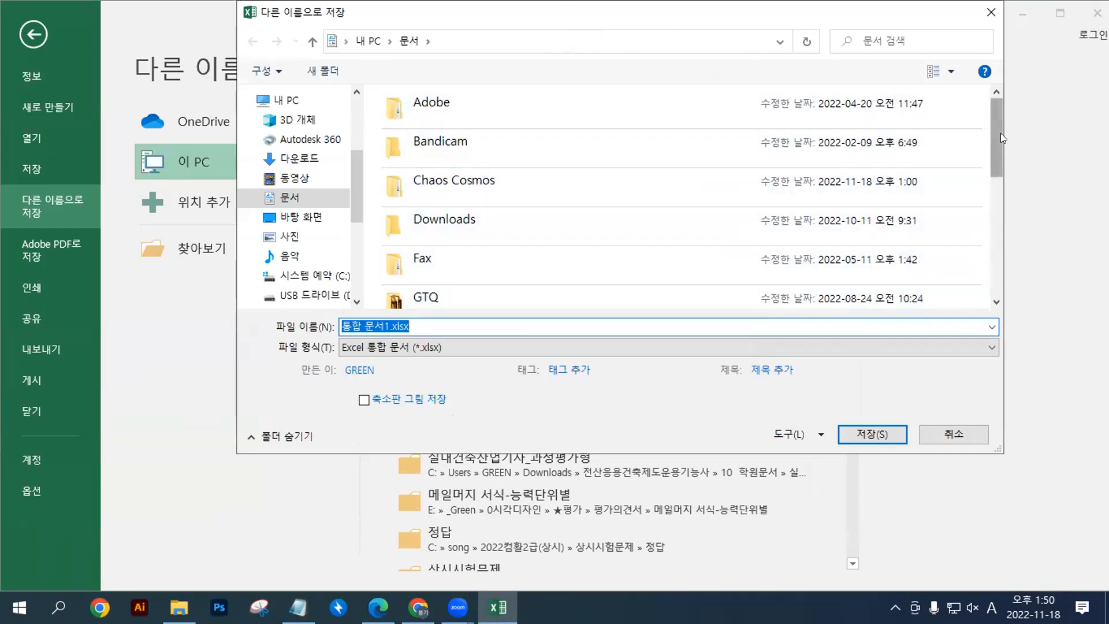
pyautogui.scroll(-3, 612, 173)
pyautogui.doubleClick(433, 132)
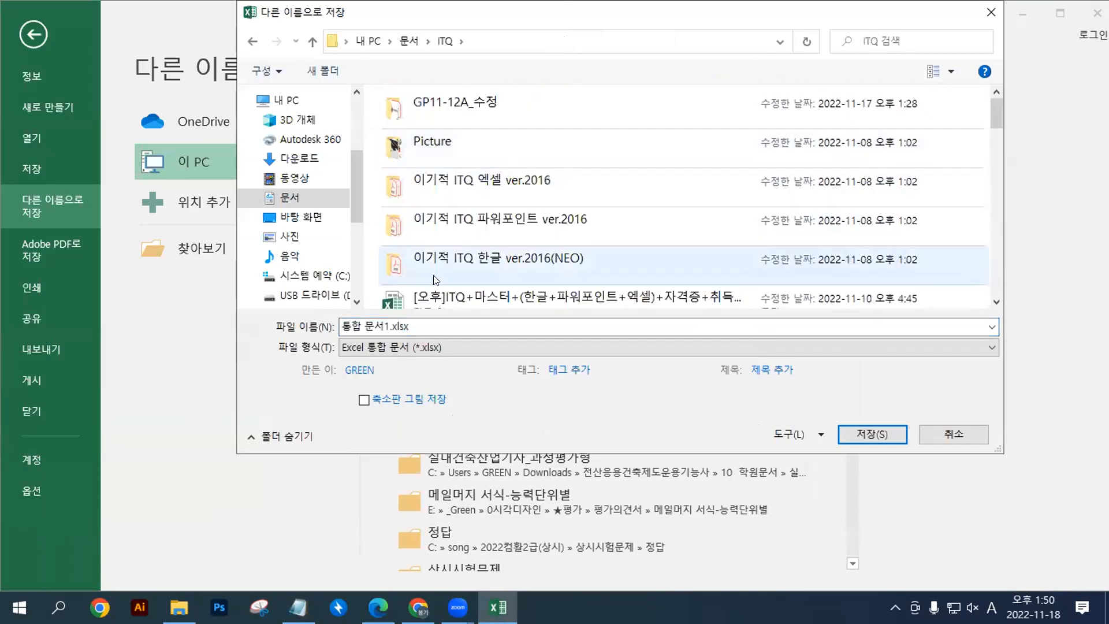
pyautogui.write('20')
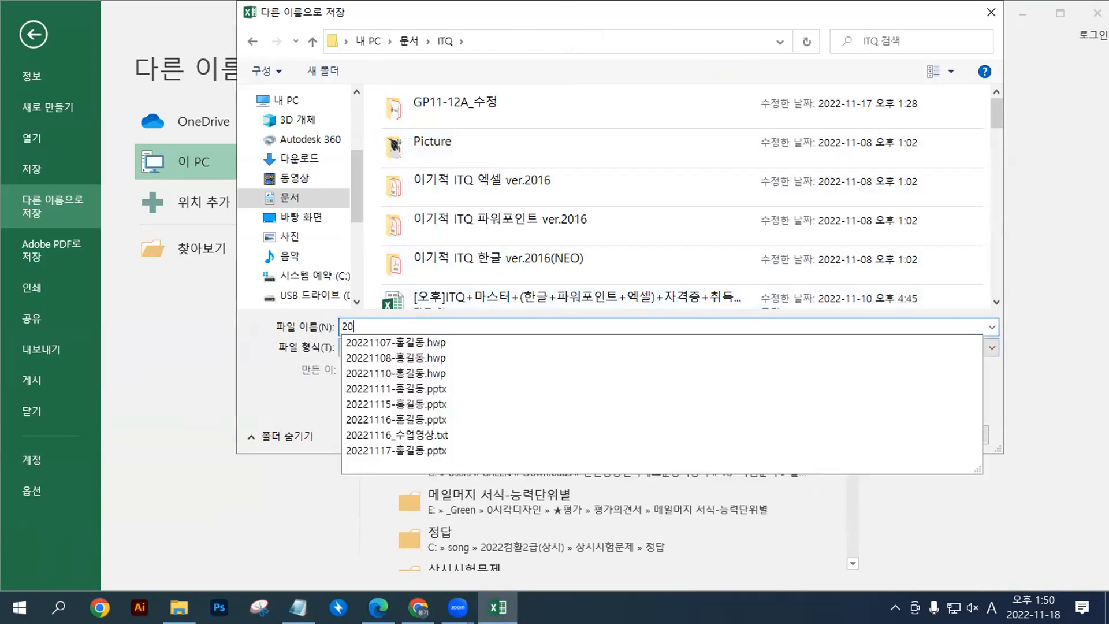
pyautogui.write('221118-')
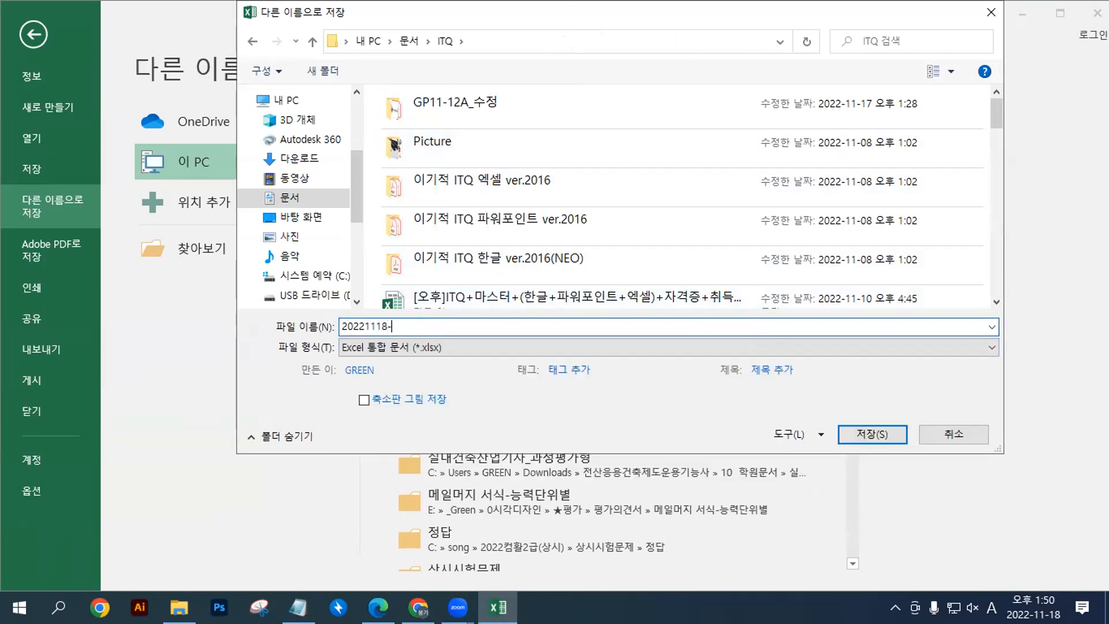
pyautogui.write('gh')
pyautogui.press('BackSpace')
pyautogui.press('BackSpace')
pyautogui.press('Hangul')
pyautogui.write('홍길동')
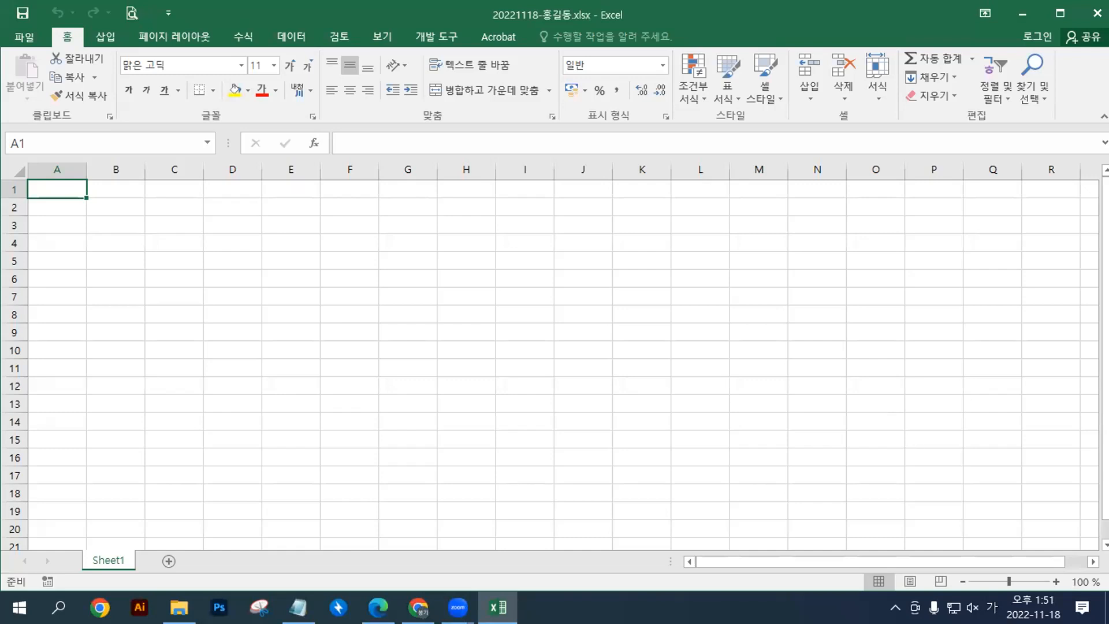
# Step: Bring up the Notepad notes, return to Excel and move the 엑셀기능정리_컴활2급실기.xlsm window clear of the new workbook
pyautogui.hotkey('alt', 'Tab')
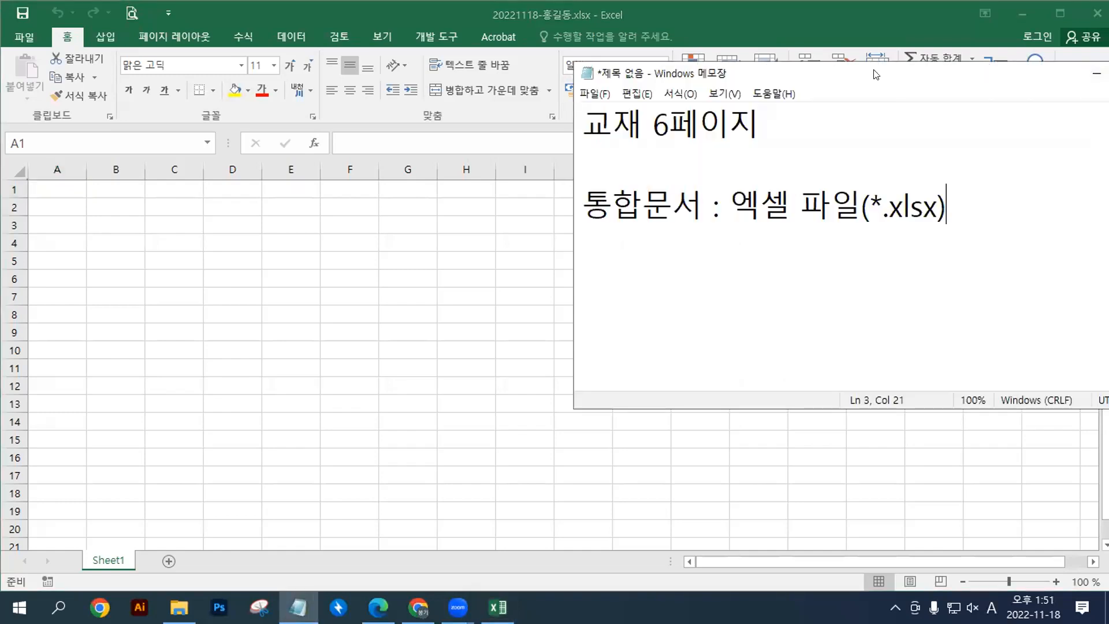
pyautogui.hotkey('alt', 'Tab')
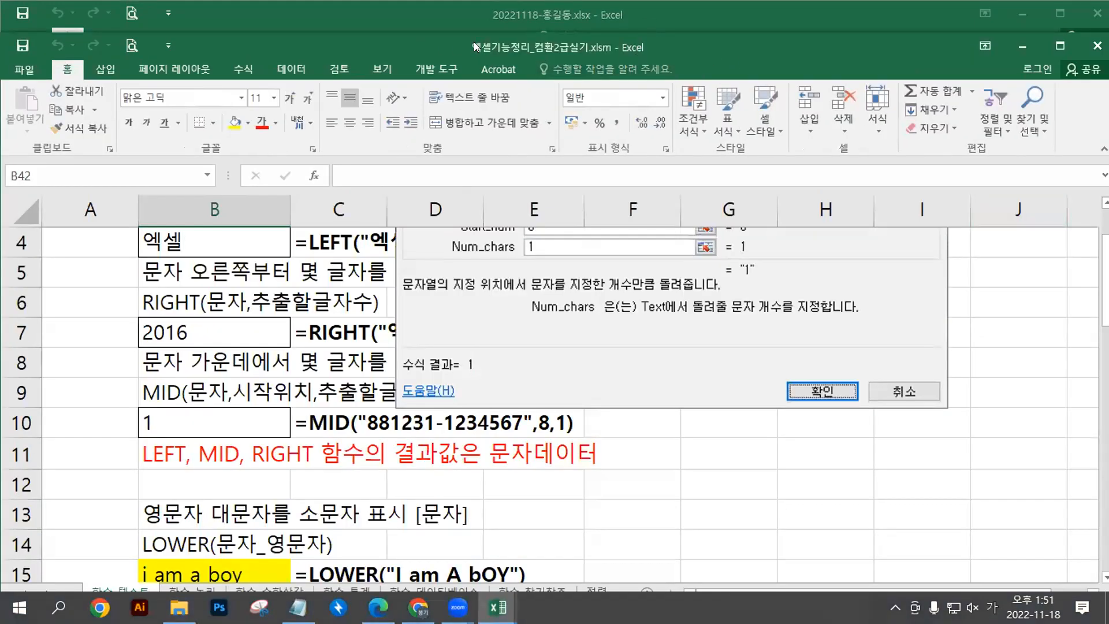
pyautogui.moveTo(474, 47); pyautogui.dragTo(1108, 47)
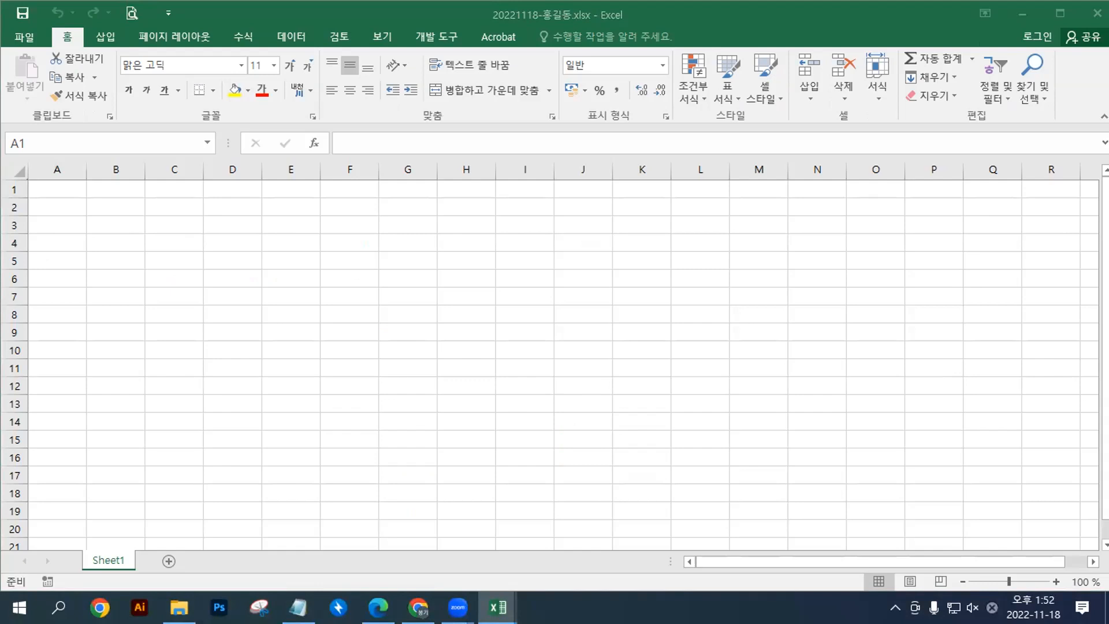
# Step: Copy the notes on starting Excel and its screen elements into a new text box on Sheet1, starting around cell I4
pyautogui.hotkey('ctrl', 'c')
pyautogui.hotkey('alt', 'Tab')
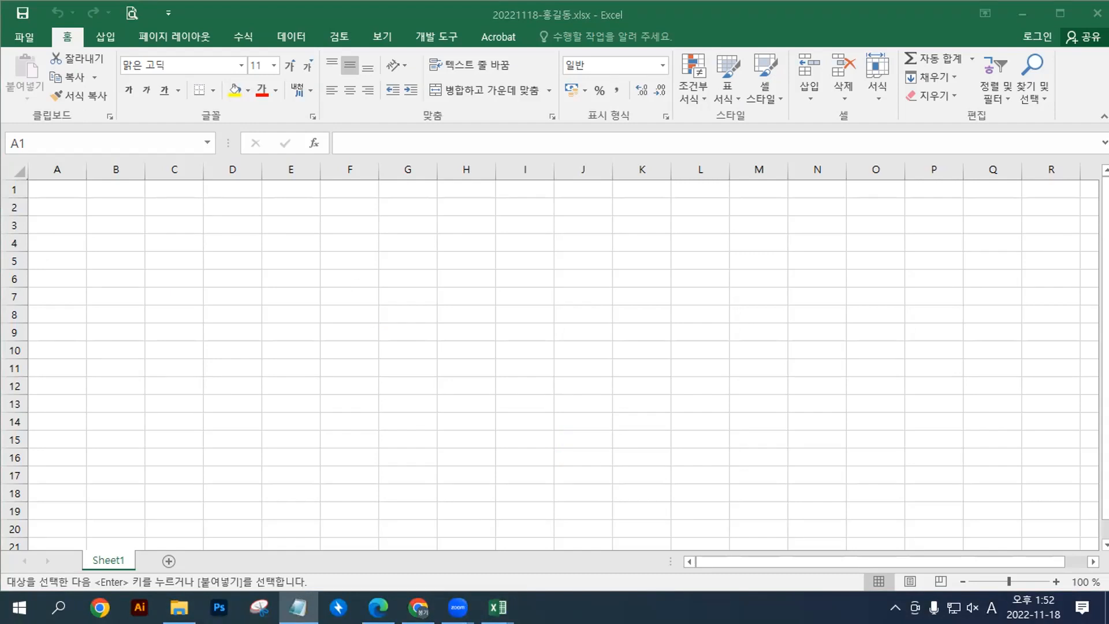
pyautogui.hotkey('alt', 'Tab')
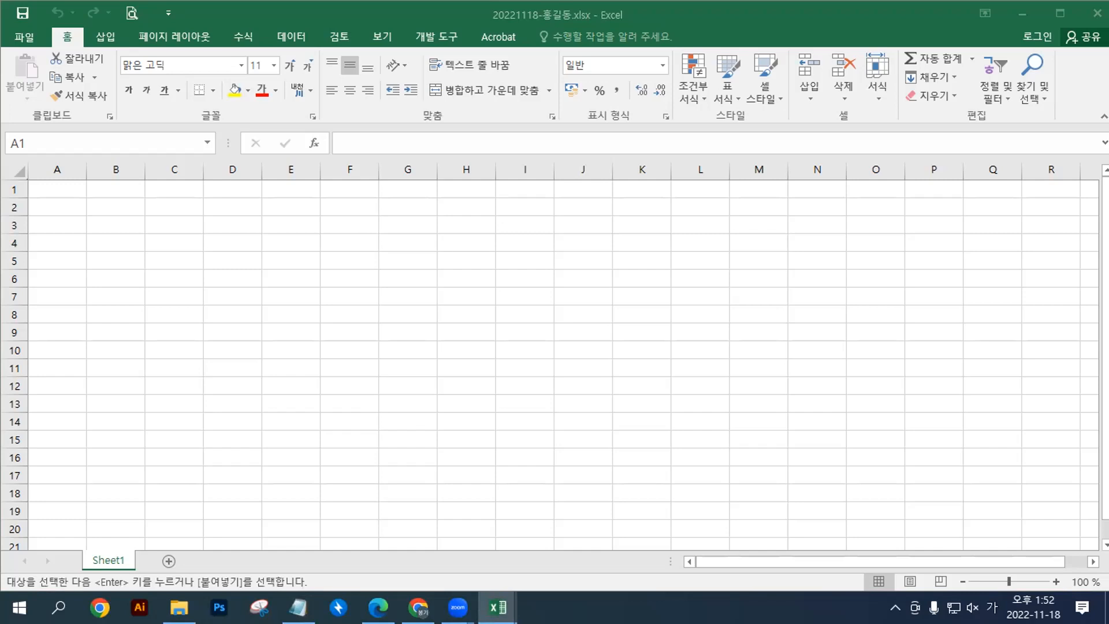
pyautogui.hotkey('alt', 'Tab')
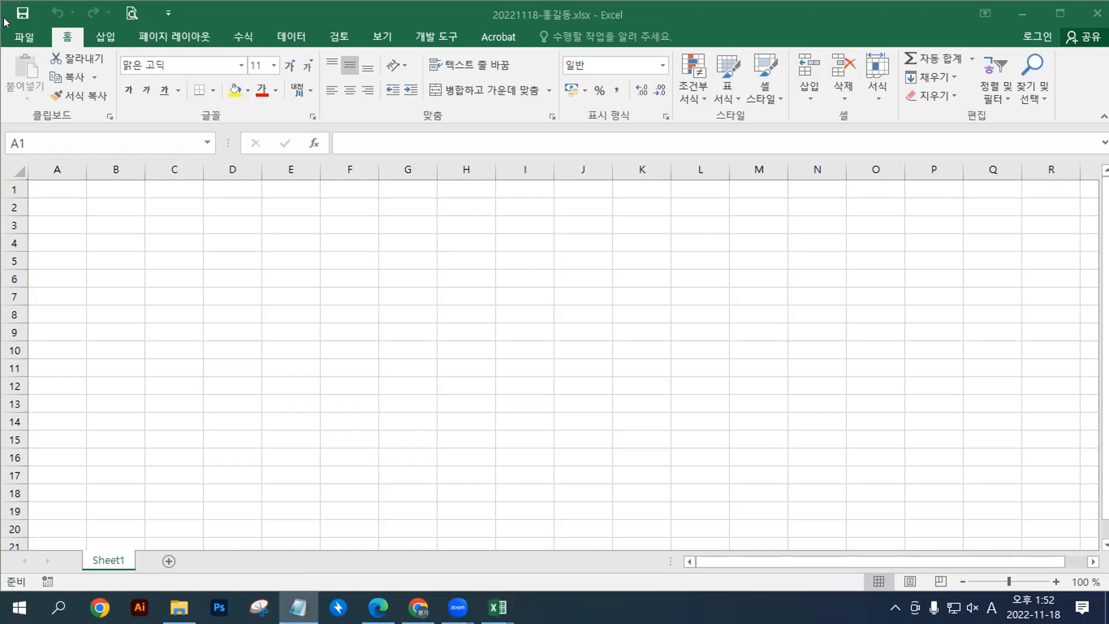
pyautogui.click(105, 36)
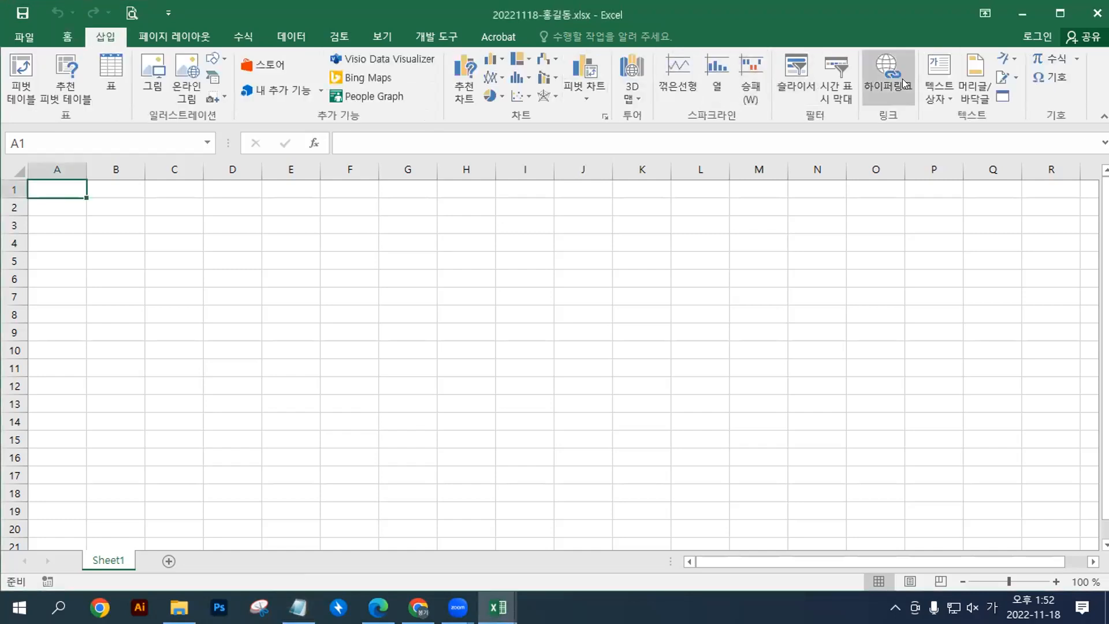
pyautogui.click(939, 78)
pyautogui.click(546, 243)
pyautogui.hotkey('ctrl', 'v')
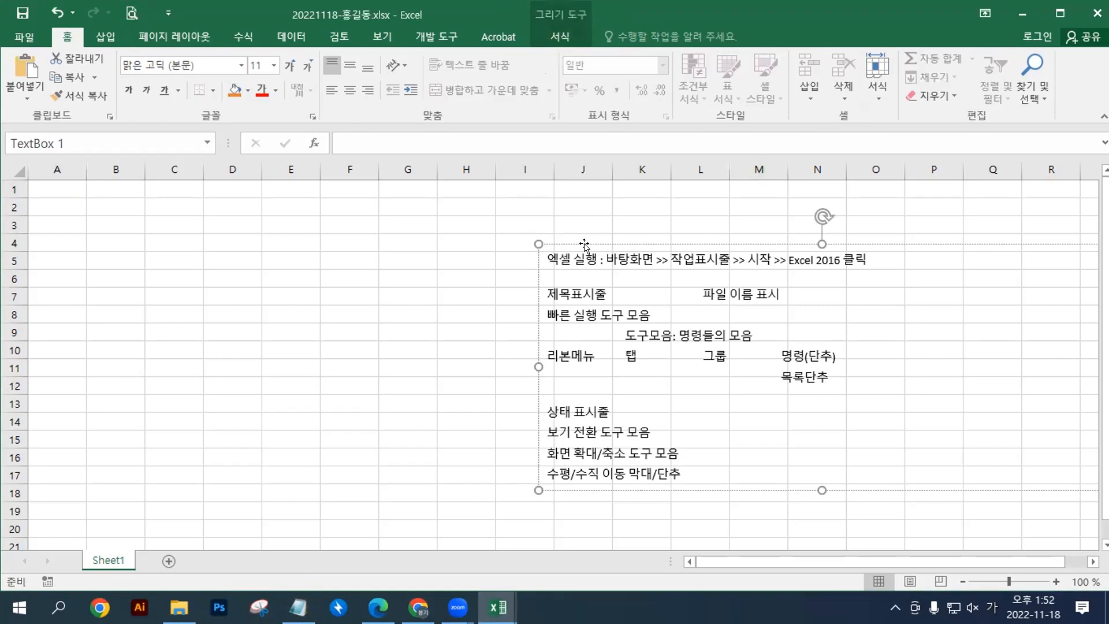
# Step: Give the text box the orange-outlined shape style and move it so it starts around cell G6
pyautogui.click(561, 36)
pyautogui.click(327, 75)
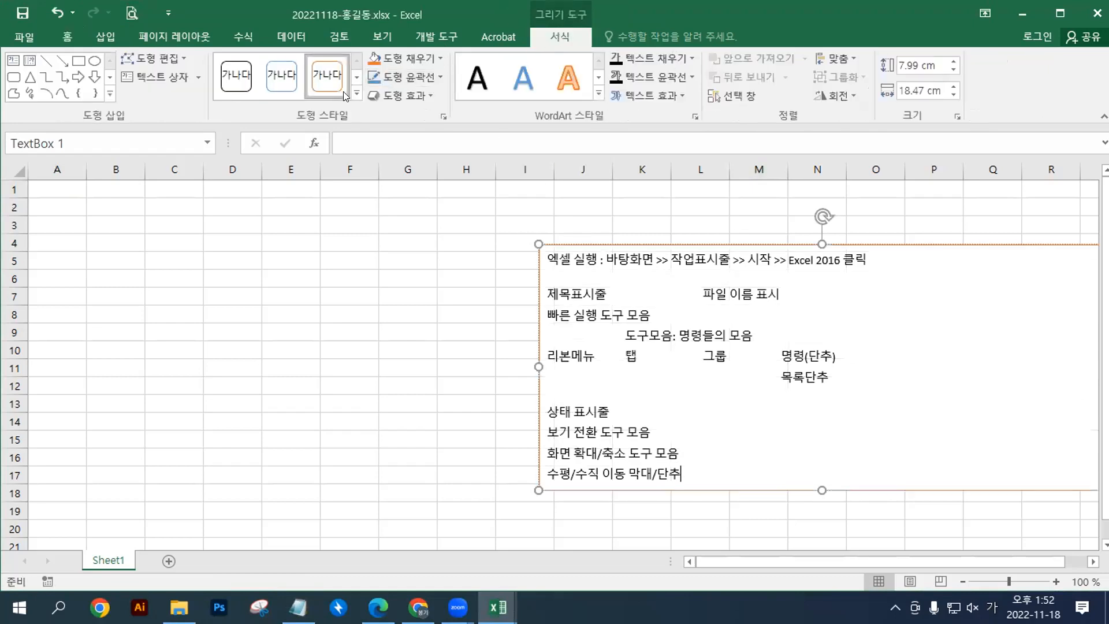
pyautogui.moveTo(611, 239); pyautogui.dragTo(485, 272)
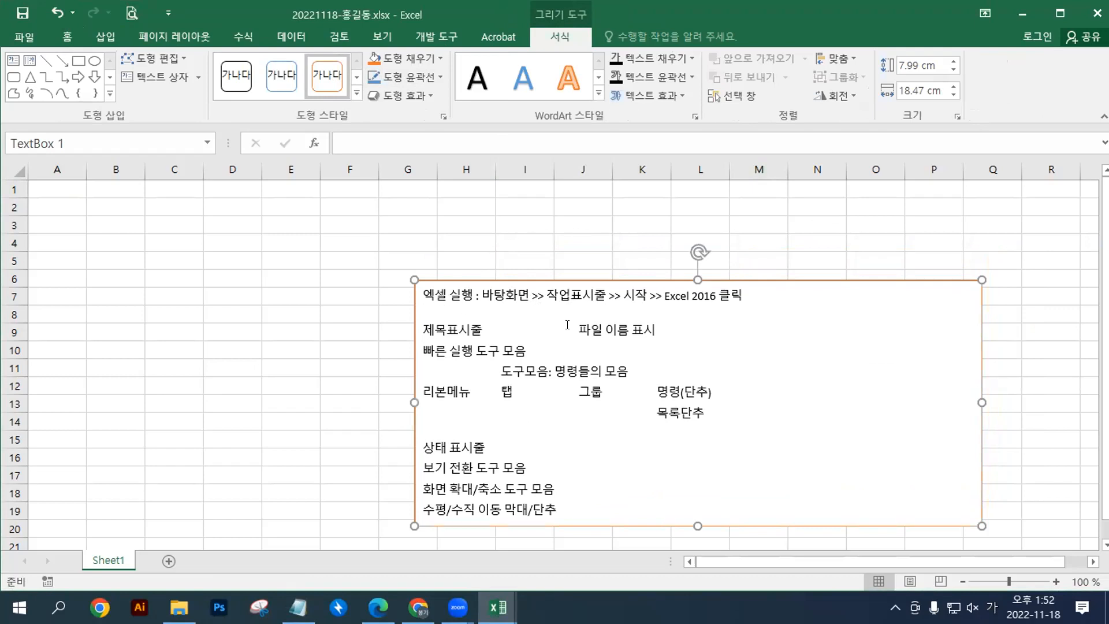
# Step: Remove the print preview command from the Quick Access Toolbar
pyautogui.scroll(2, 645, 351)
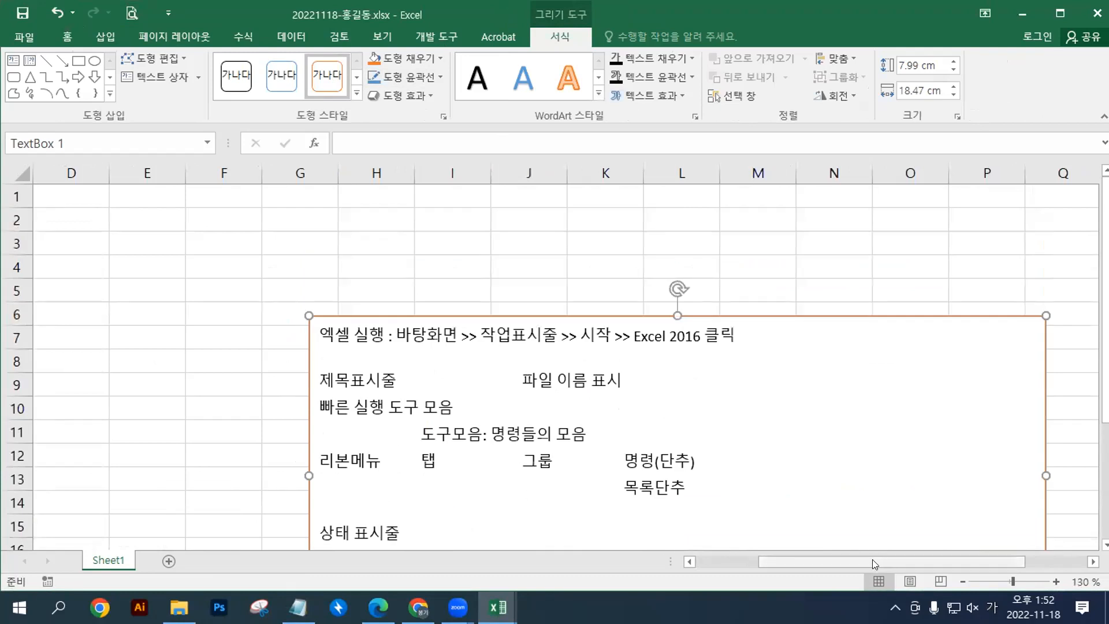
pyautogui.moveTo(873, 560); pyautogui.dragTo(625, 562)
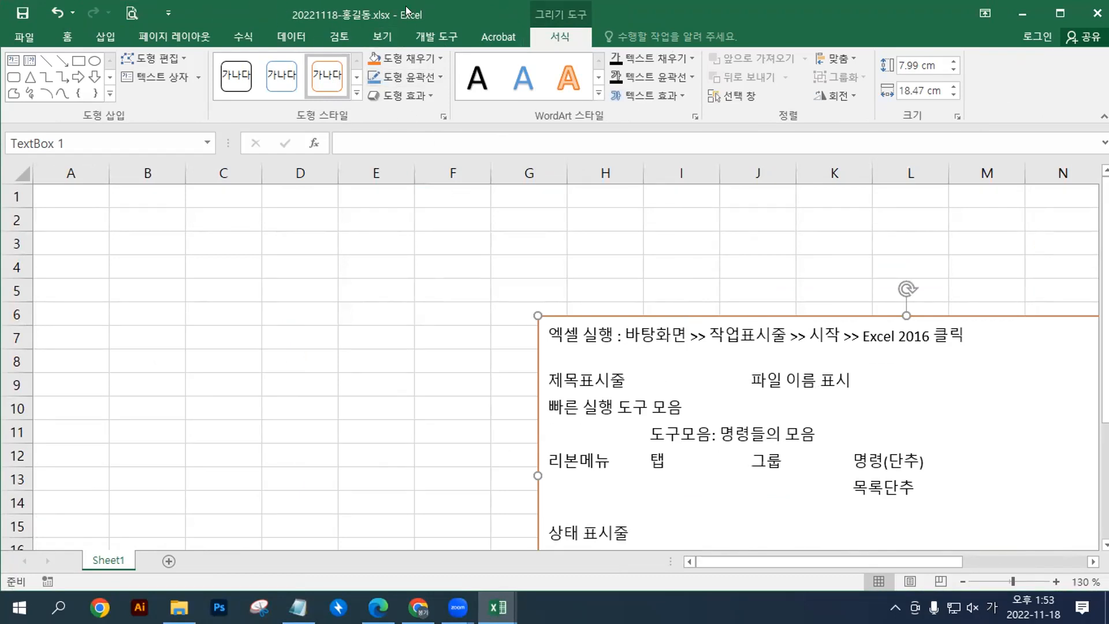
pyautogui.rightClick(133, 15)
pyautogui.click(149, 22)
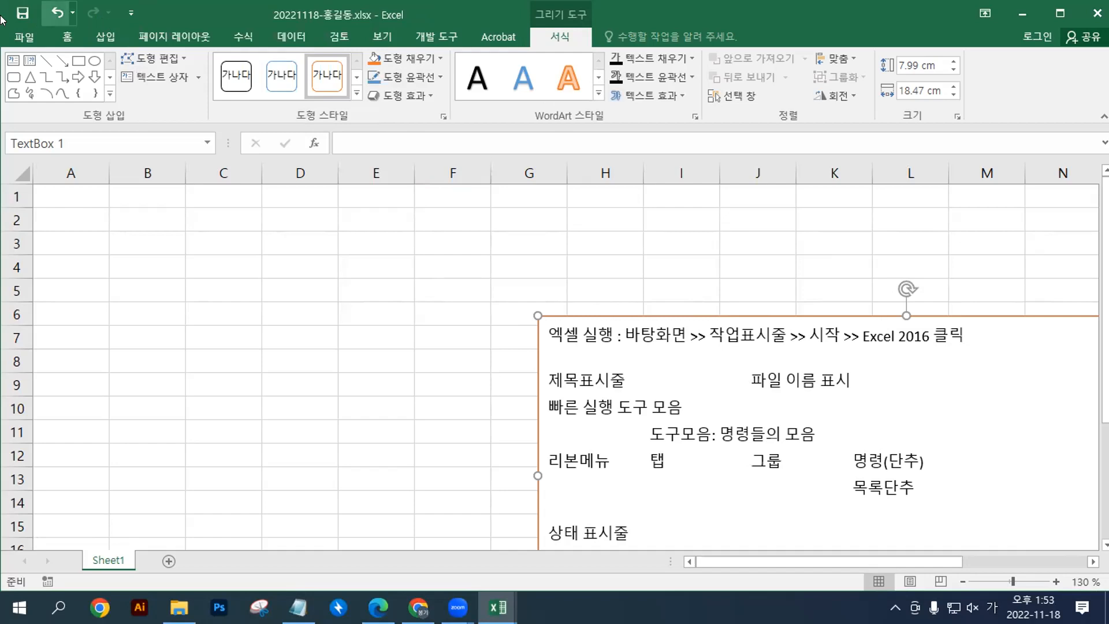
# Step: Look through the page layout, insert and home commands, and check the Quick Access Toolbar options for Bold
pyautogui.click(169, 39)
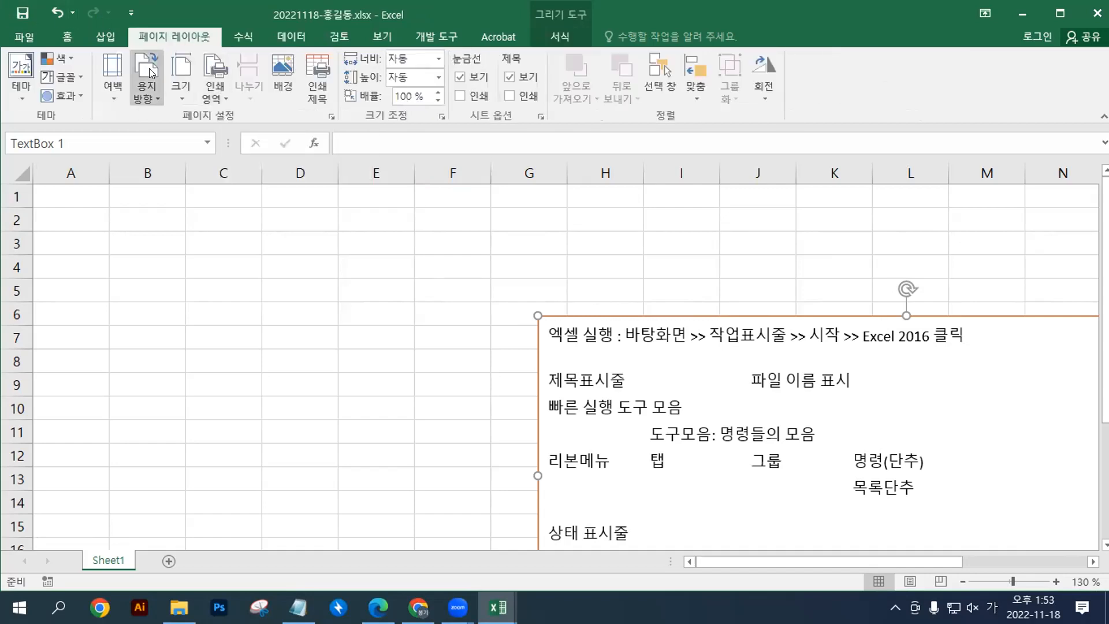
pyautogui.click(97, 35)
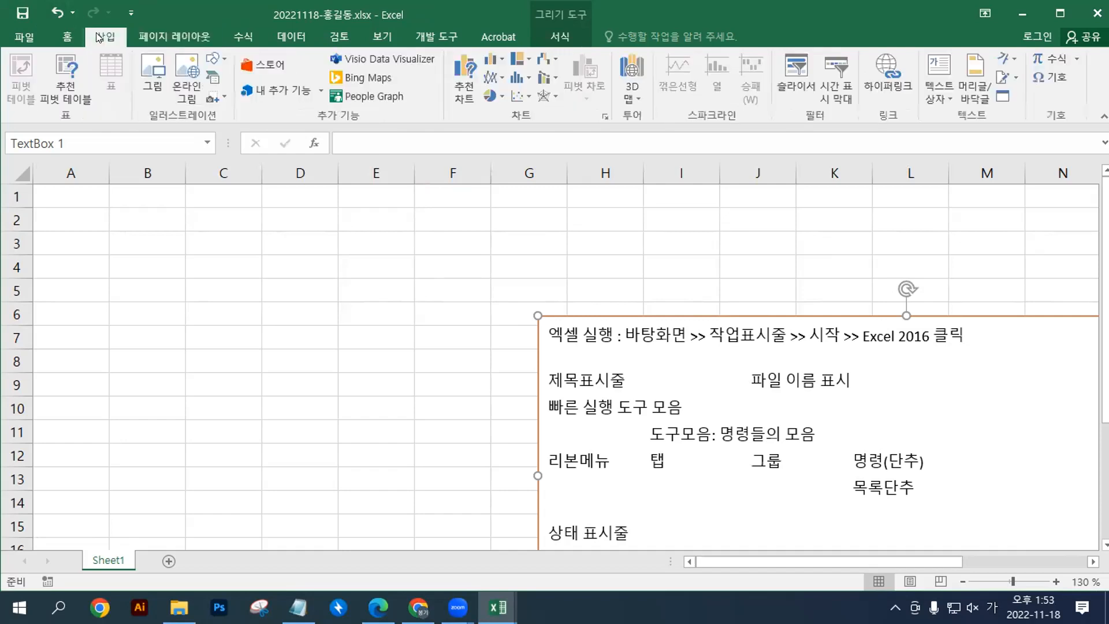
pyautogui.click(67, 36)
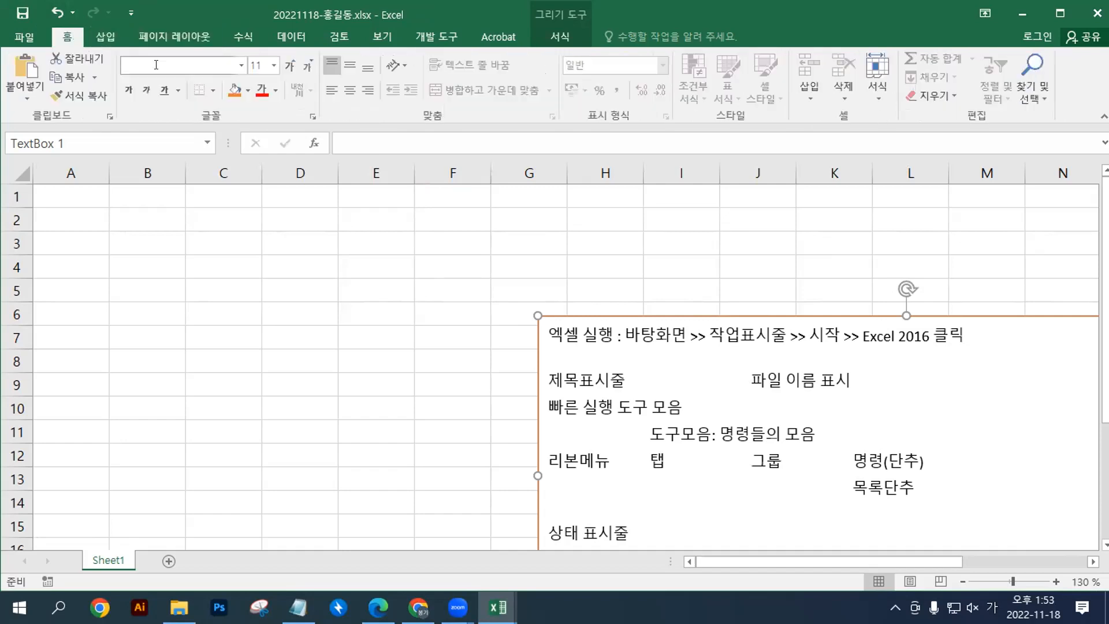
pyautogui.click(124, 90)
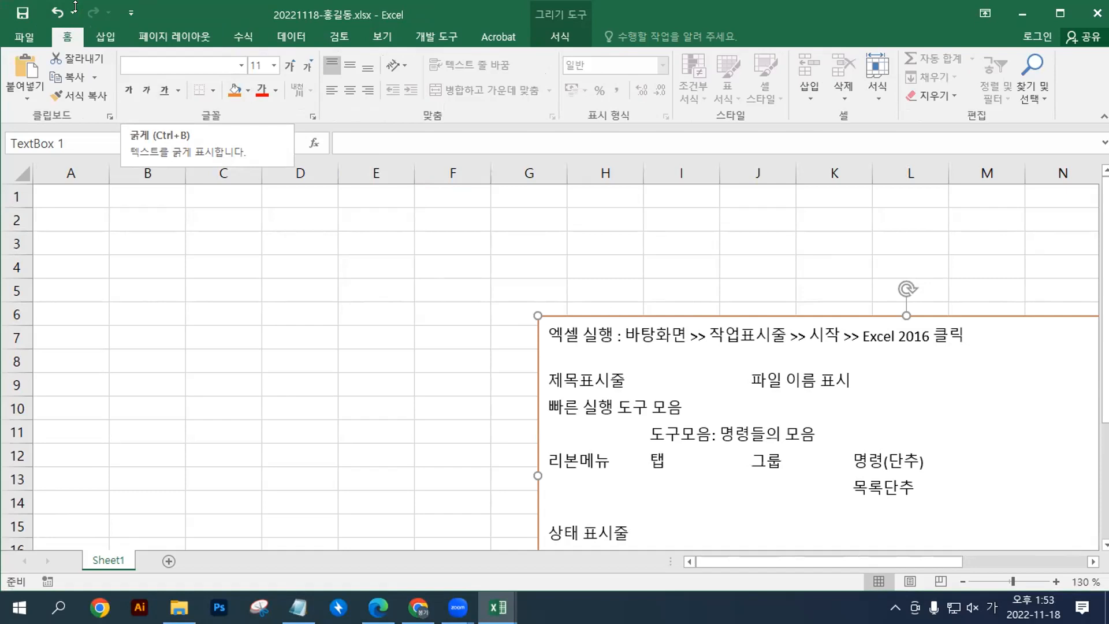
pyautogui.rightClick(126, 91)
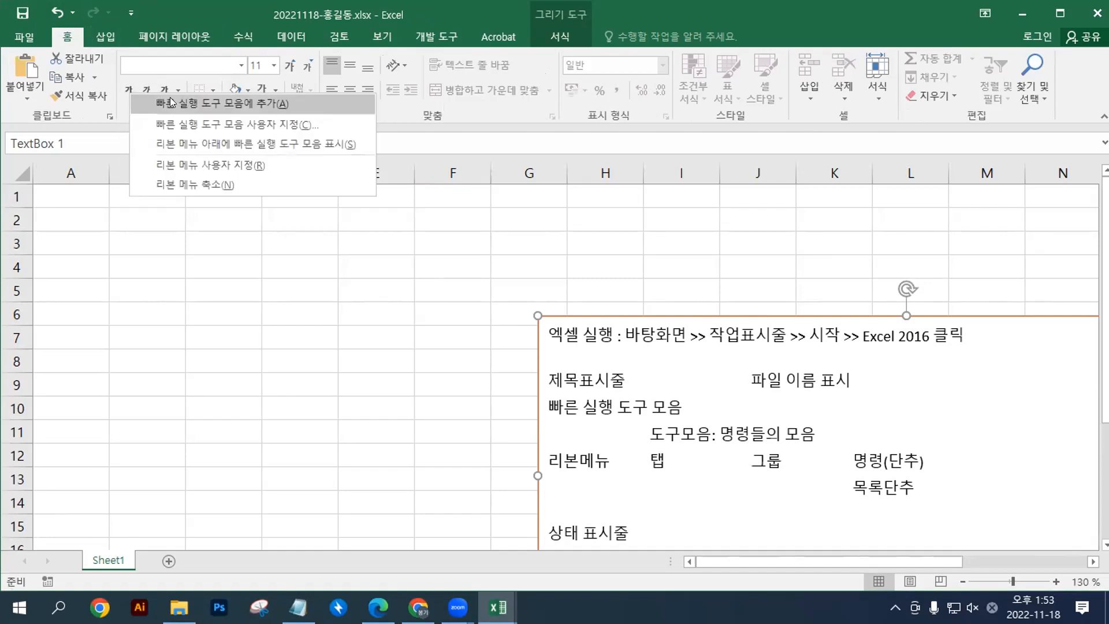
pyautogui.click(187, 3)
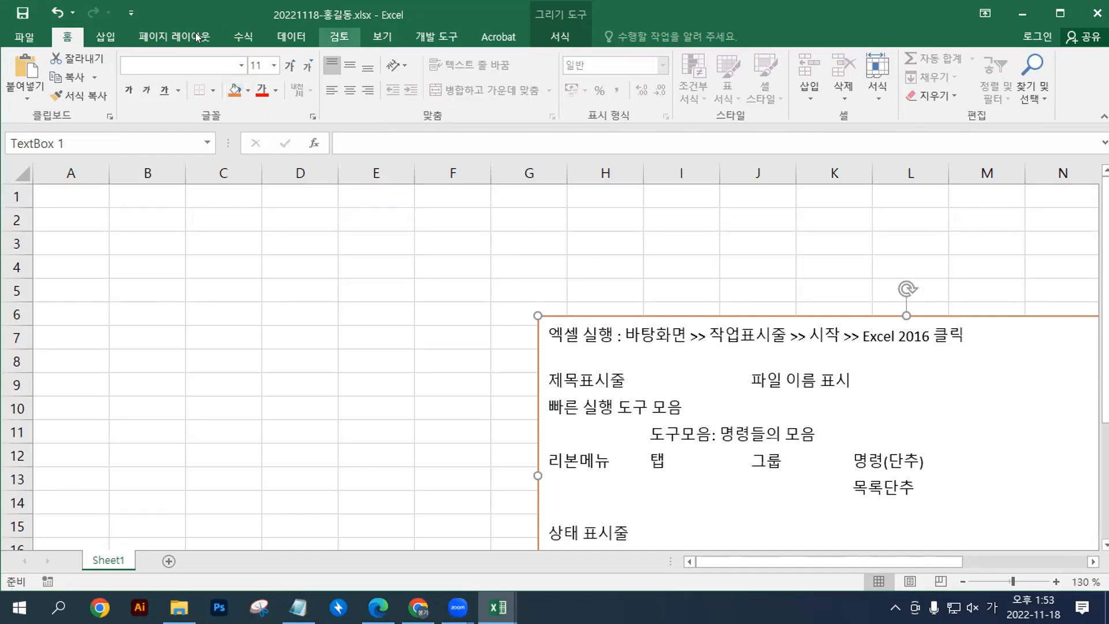
# Step: Examine the review, view and data commands, first with the text box selected and again with cell A1 selected
pyautogui.scroll(-2, 196, 33)
pyautogui.scroll(-3, 216, 38)
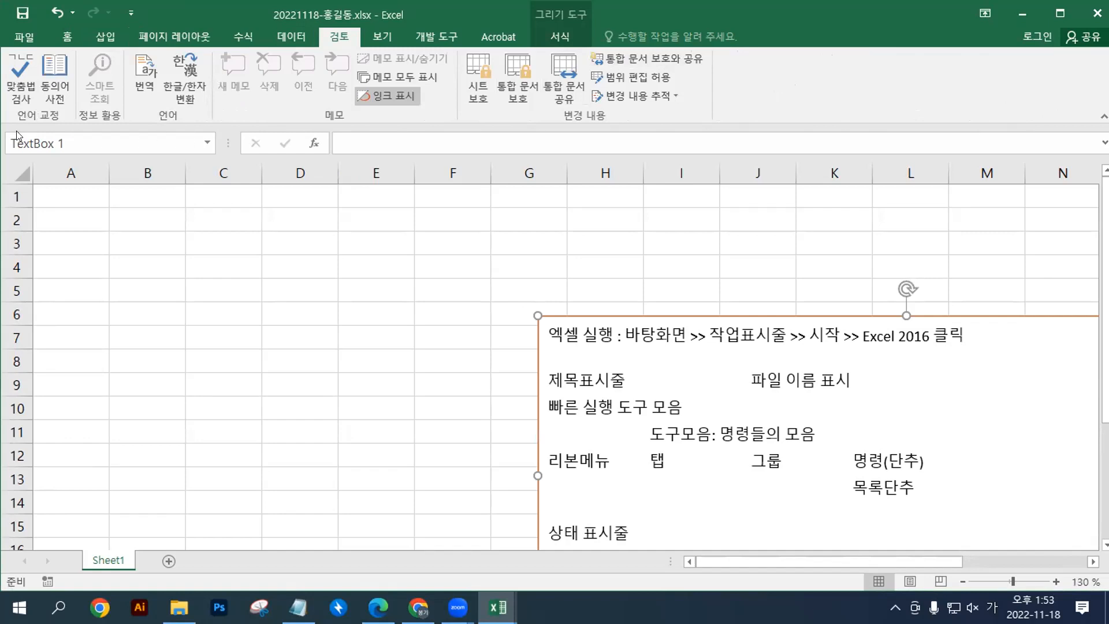
pyautogui.click(390, 31)
pyautogui.click(335, 31)
pyautogui.click(283, 31)
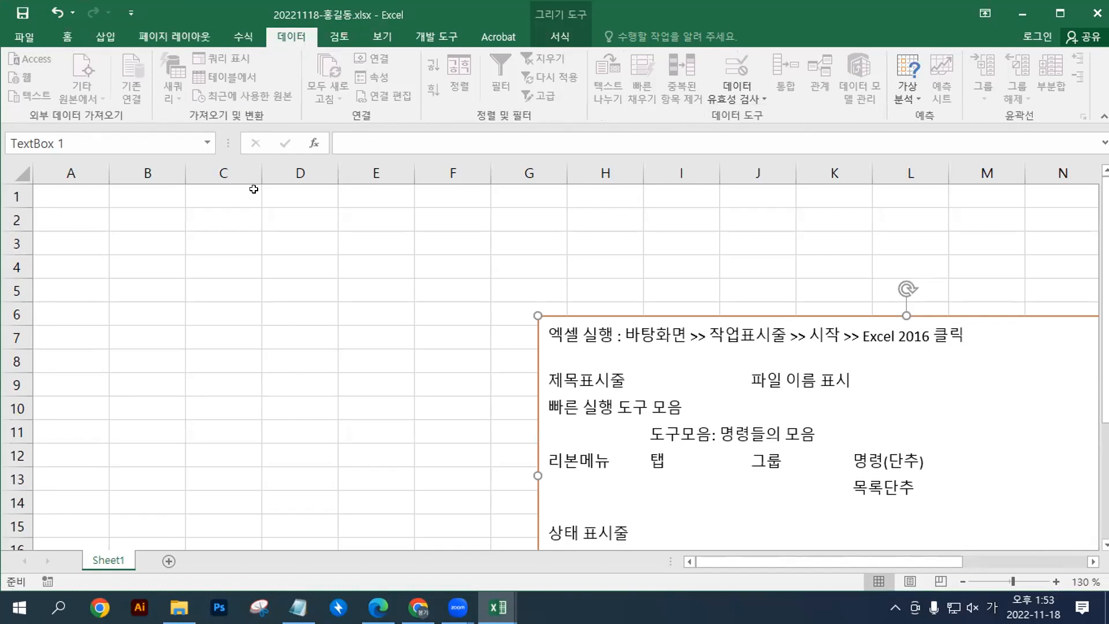
pyautogui.click(75, 197)
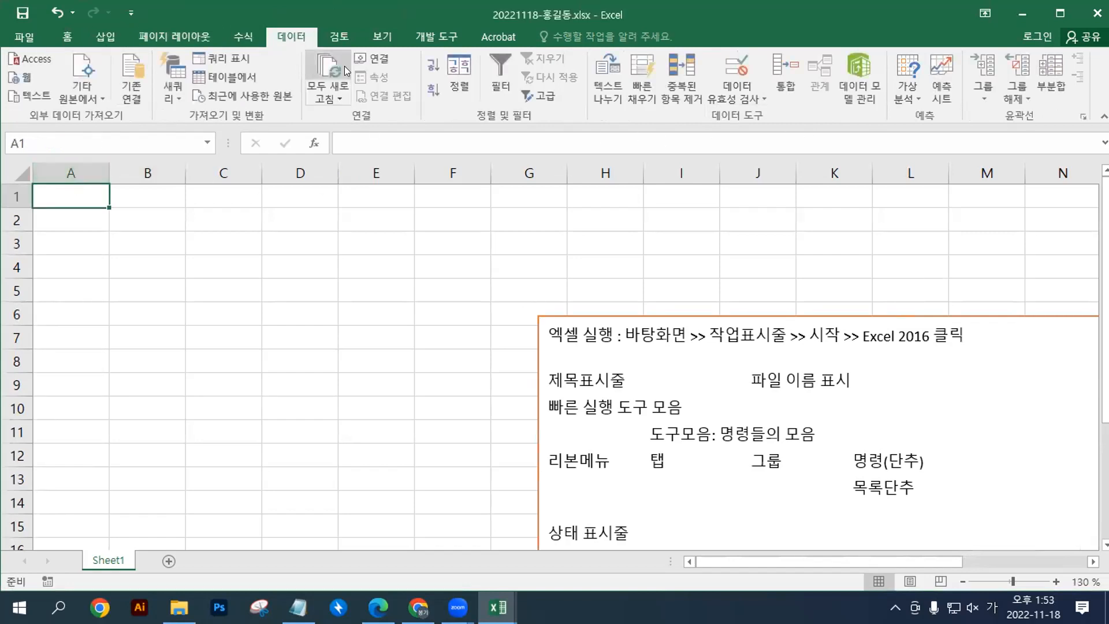
pyautogui.click(333, 36)
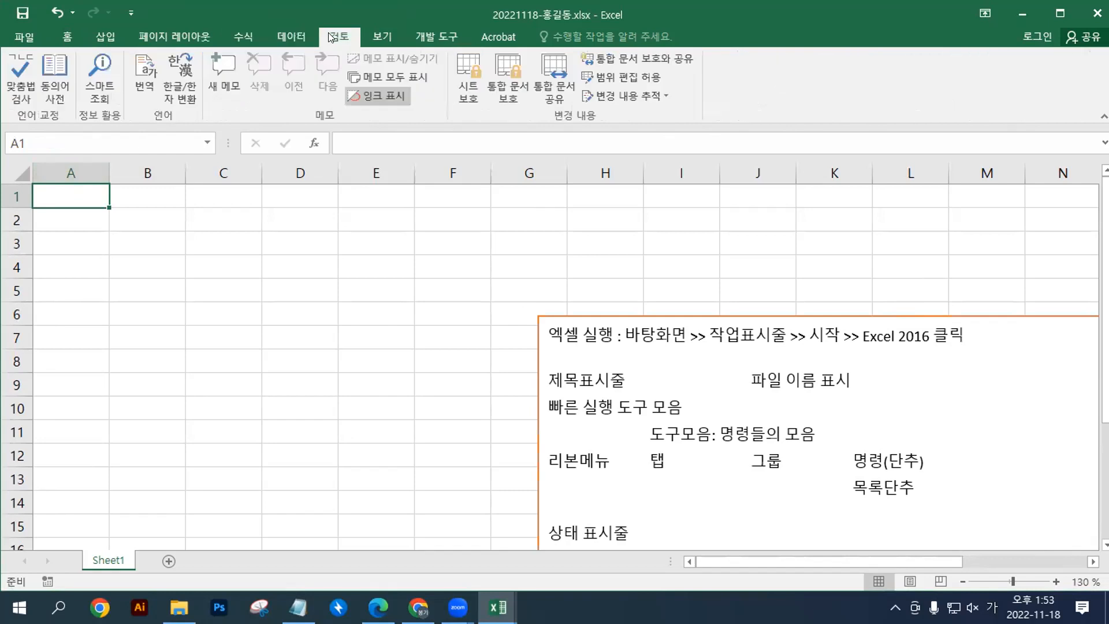
pyautogui.click(393, 35)
pyautogui.click(355, 35)
# Step: Select the text box and examine its drawing format commands as well as the data and view commands
pyautogui.click(592, 311)
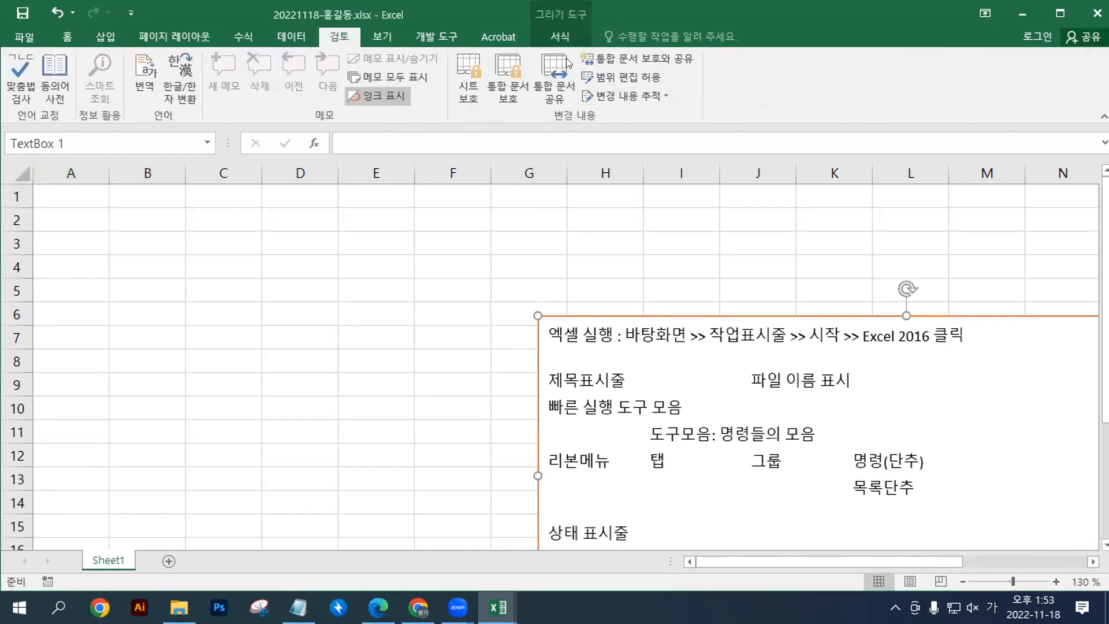
pyautogui.click(549, 32)
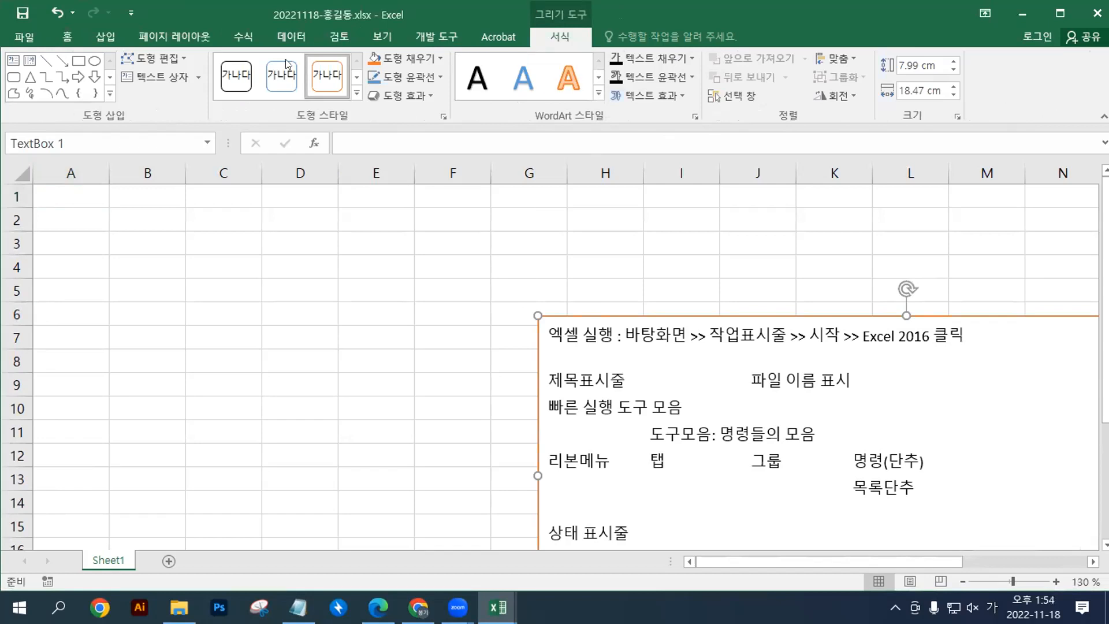
pyautogui.click(293, 32)
pyautogui.click(382, 37)
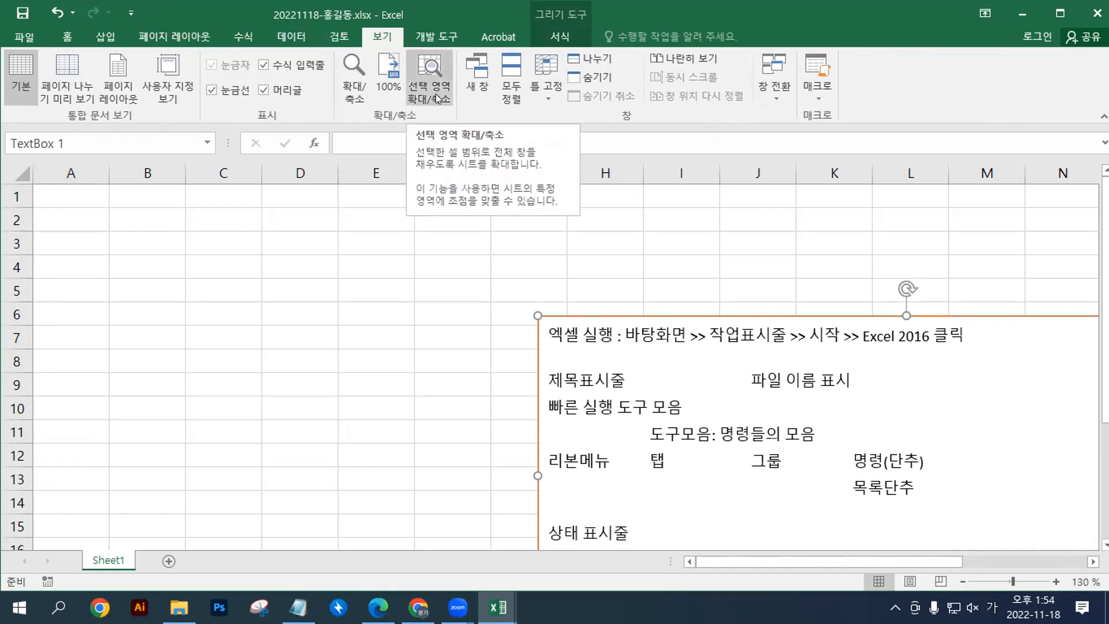
# Step: Move the text box slightly so it starts around cell G5, select cell A1 and show the home commands
pyautogui.moveTo(625, 305); pyautogui.dragTo(595, 282)
pyautogui.click(72, 195)
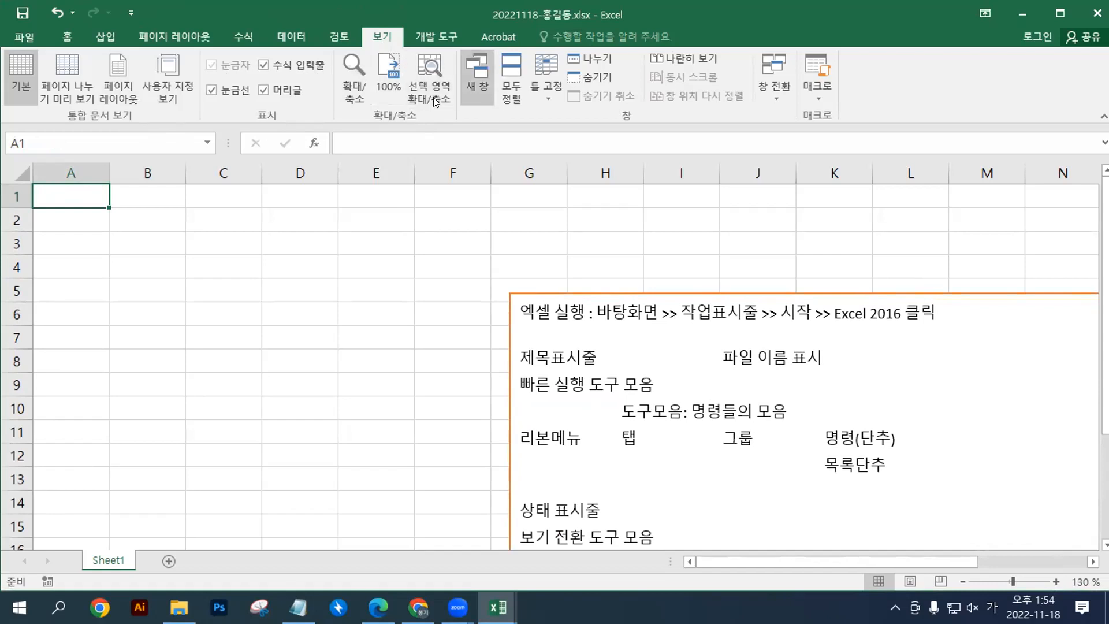
pyautogui.click(67, 36)
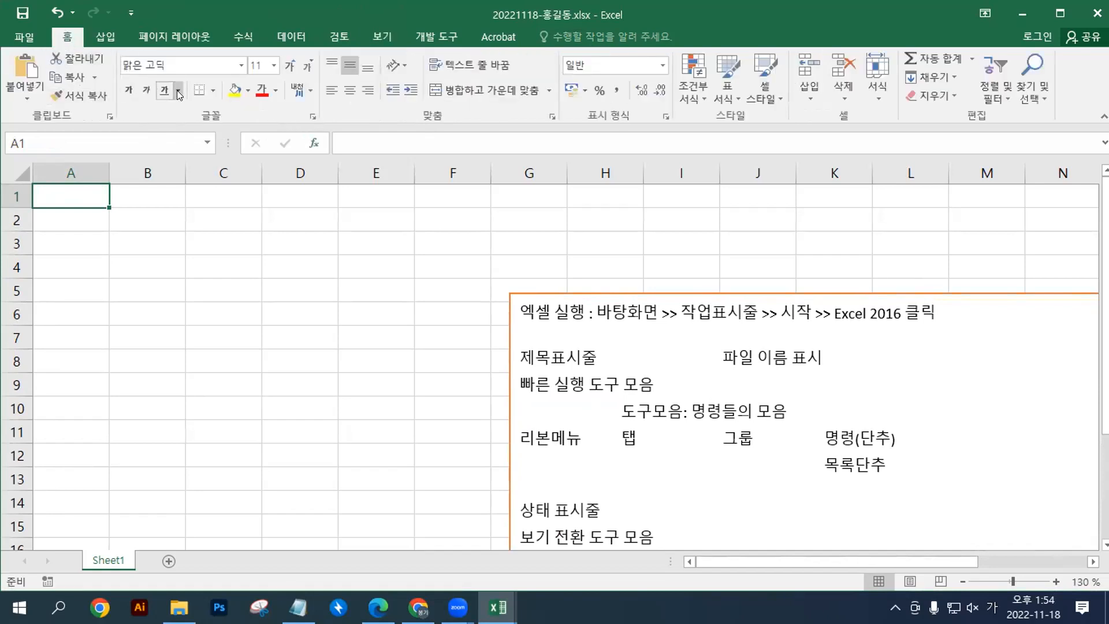
# Step: Maximize and restore the workbook window, then shrink it so the desktop shows beneath and beside it
pyautogui.click(1061, 12)
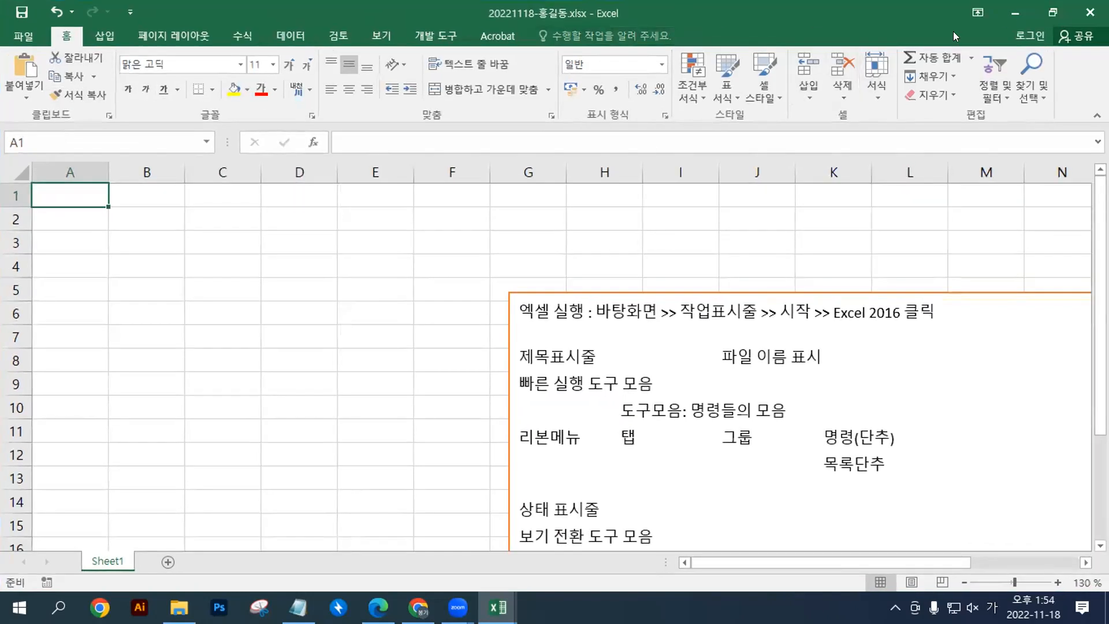
pyautogui.click(1053, 12)
pyautogui.moveTo(846, 7)
pyautogui.mouseDown()
pyautogui.moveTo(838, 198)
pyautogui.moveTo(840, 21)
pyautogui.mouseUp()
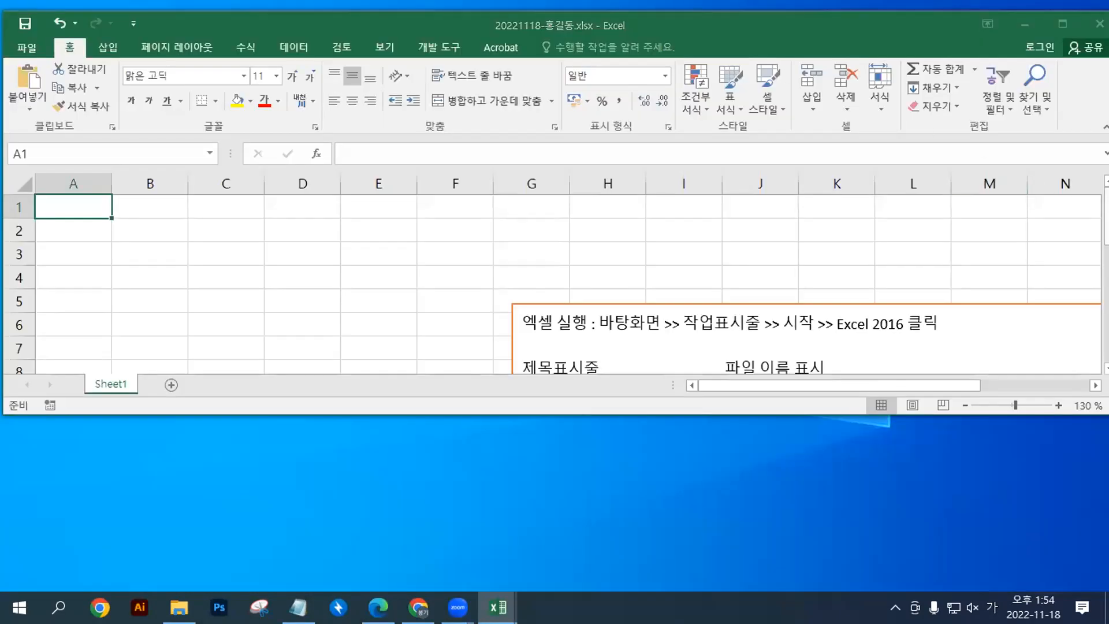
pyautogui.moveTo(1108, 231); pyautogui.dragTo(991, 231)
# Step: Zoom the worksheet out step by step to the minimum of 10%
pyautogui.scroll(-3, 813, 205)
pyautogui.scroll(1, 814, 207)
pyautogui.scroll(-2, 711, 327)
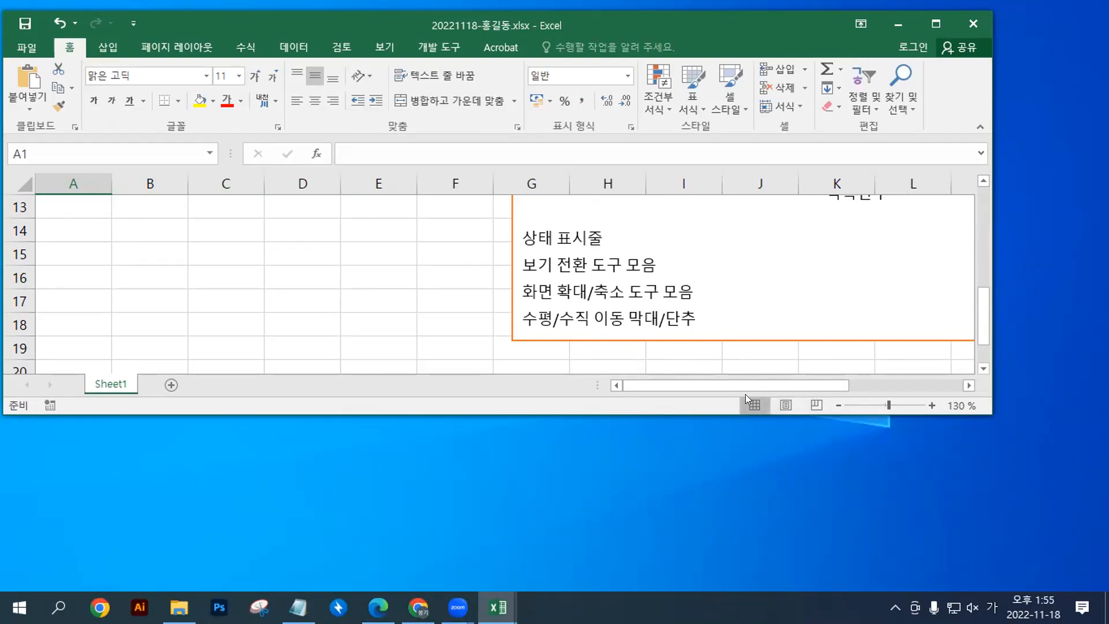
pyautogui.click(835, 405)
pyautogui.click(835, 405)
pyautogui.click(835, 405)
pyautogui.click(835, 405)
pyautogui.click(835, 405)
pyautogui.click(835, 405)
pyautogui.click(835, 405)
pyautogui.doubleClick(835, 405)
pyautogui.doubleClick(835, 405)
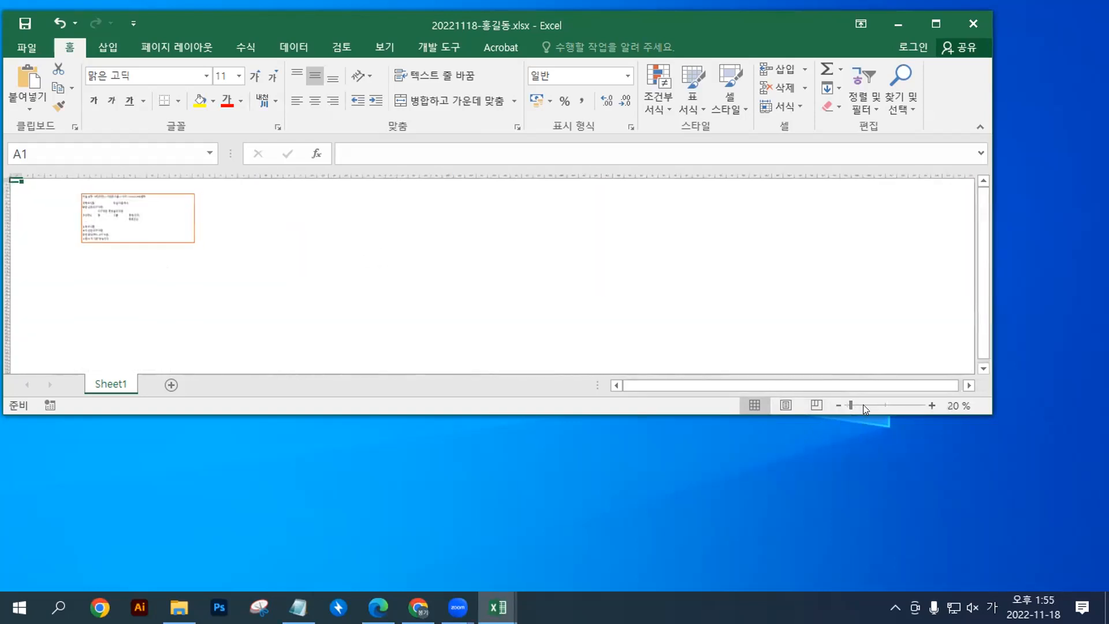
pyautogui.click(837, 405)
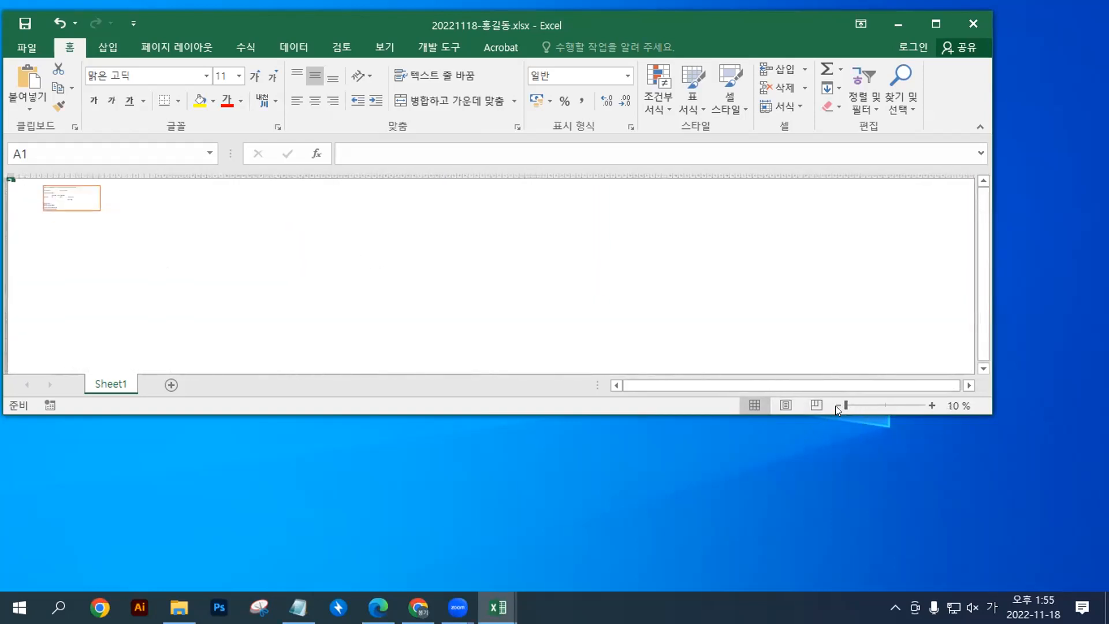
# Step: Zoom the worksheet in step by step to 340%
pyautogui.click(932, 406)
pyautogui.click(932, 406)
pyautogui.click(932, 406)
pyautogui.click(932, 406)
pyautogui.click(932, 406)
pyautogui.click(932, 406)
pyautogui.click(932, 407)
pyautogui.doubleClick(931, 404)
pyautogui.click(930, 405)
pyautogui.doubleClick(930, 405)
pyautogui.click(931, 405)
pyautogui.doubleClick(930, 405)
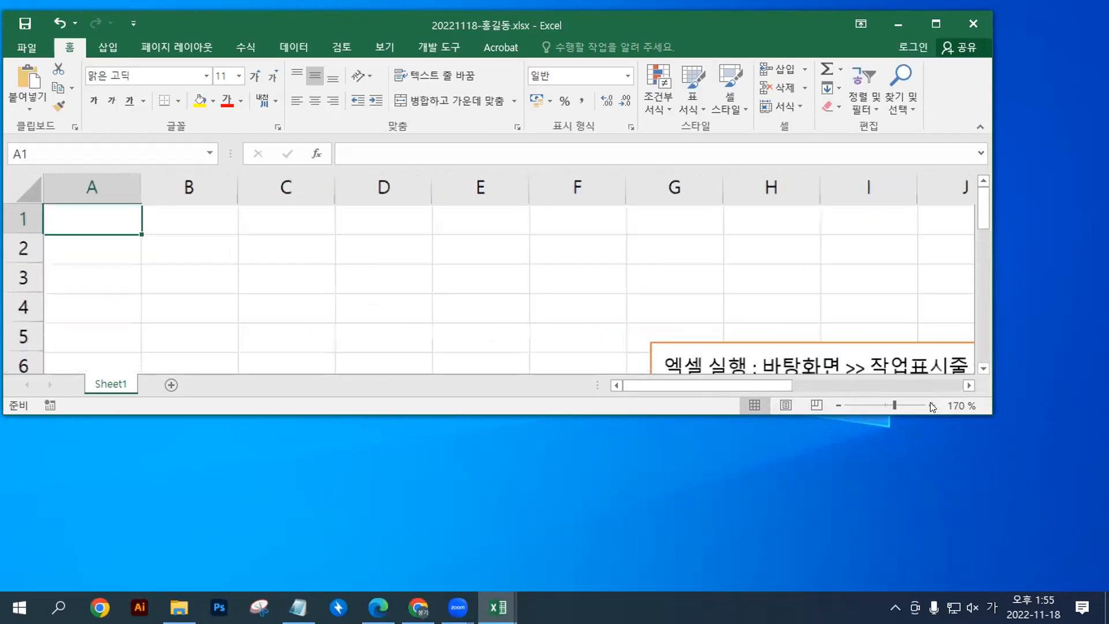
pyautogui.doubleClick(930, 405)
pyautogui.doubleClick(930, 404)
pyautogui.doubleClick(930, 403)
pyautogui.click(931, 403)
pyautogui.doubleClick(930, 403)
pyautogui.doubleClick(931, 403)
pyautogui.click(930, 403)
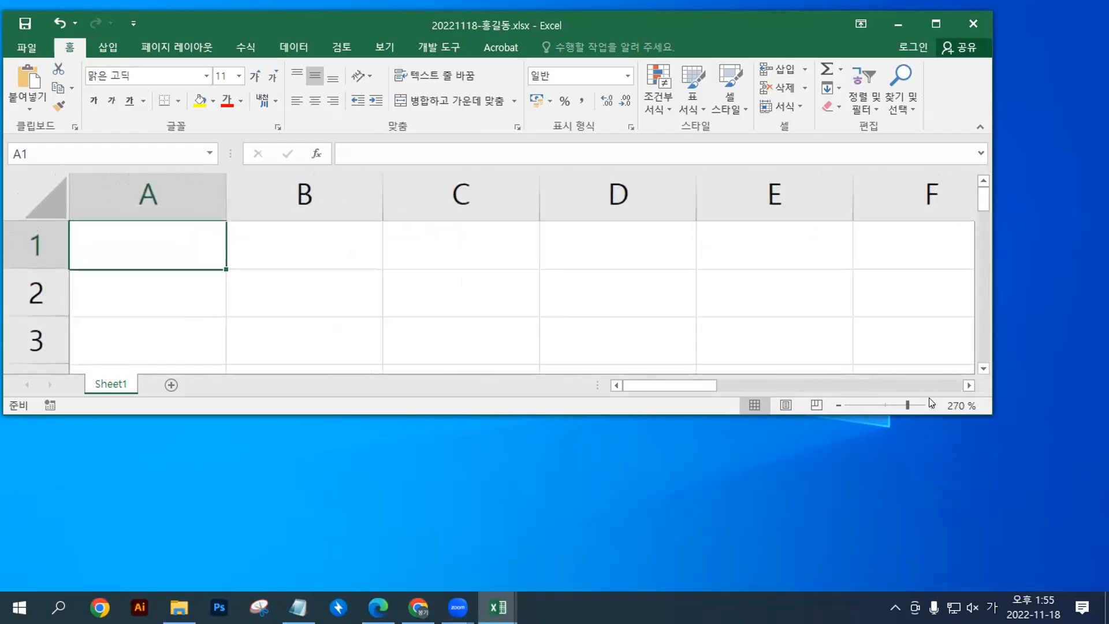
pyautogui.doubleClick(931, 404)
pyautogui.doubleClick(930, 399)
pyautogui.doubleClick(929, 399)
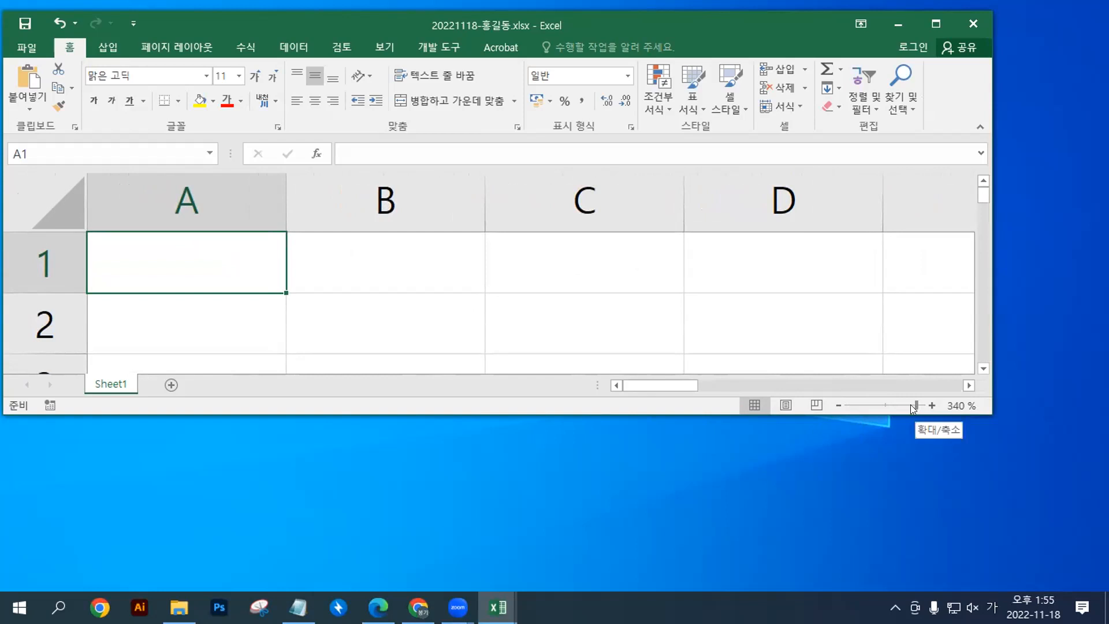
# Step: Vary the magnification with the zoom slider and set the worksheet zoom to 100%
pyautogui.moveTo(912, 406); pyautogui.dragTo(901, 406)
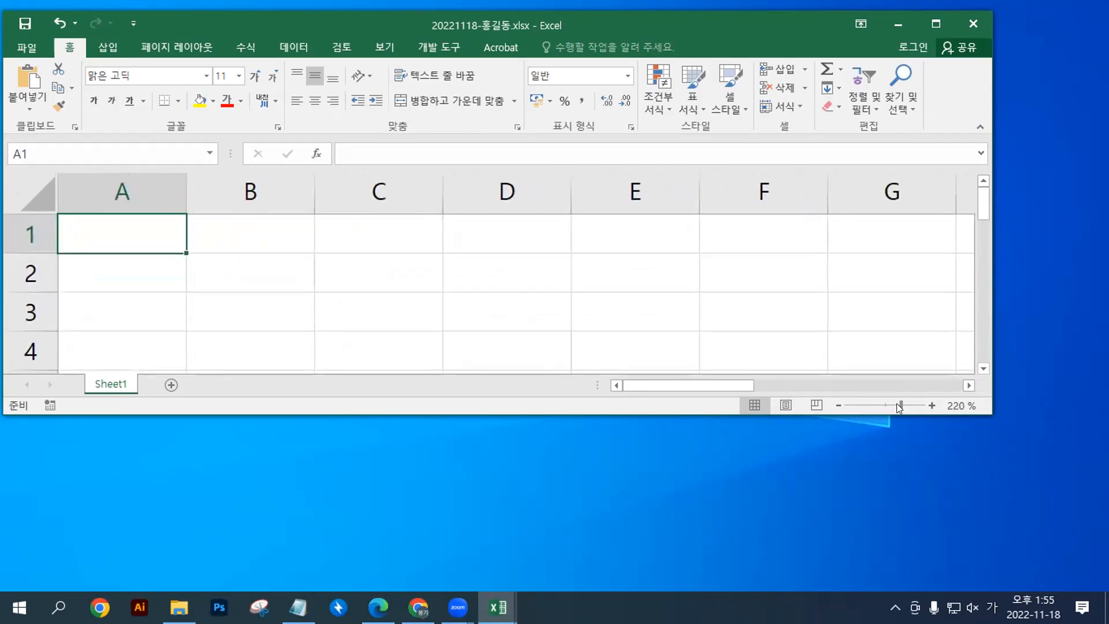
pyautogui.moveTo(898, 403); pyautogui.dragTo(905, 404)
pyautogui.click(879, 405)
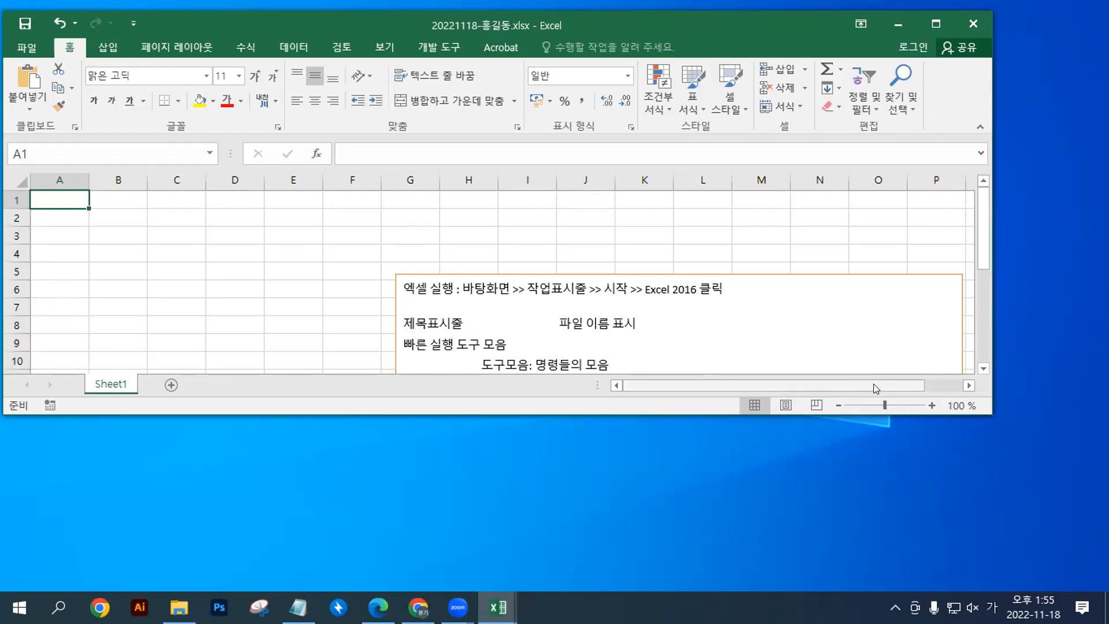
# Step: Bring the end of the notes into view and select cell M20 beneath the text box
pyautogui.moveTo(832, 383); pyautogui.dragTo(889, 370)
pyautogui.moveTo(982, 256); pyautogui.dragTo(981, 348)
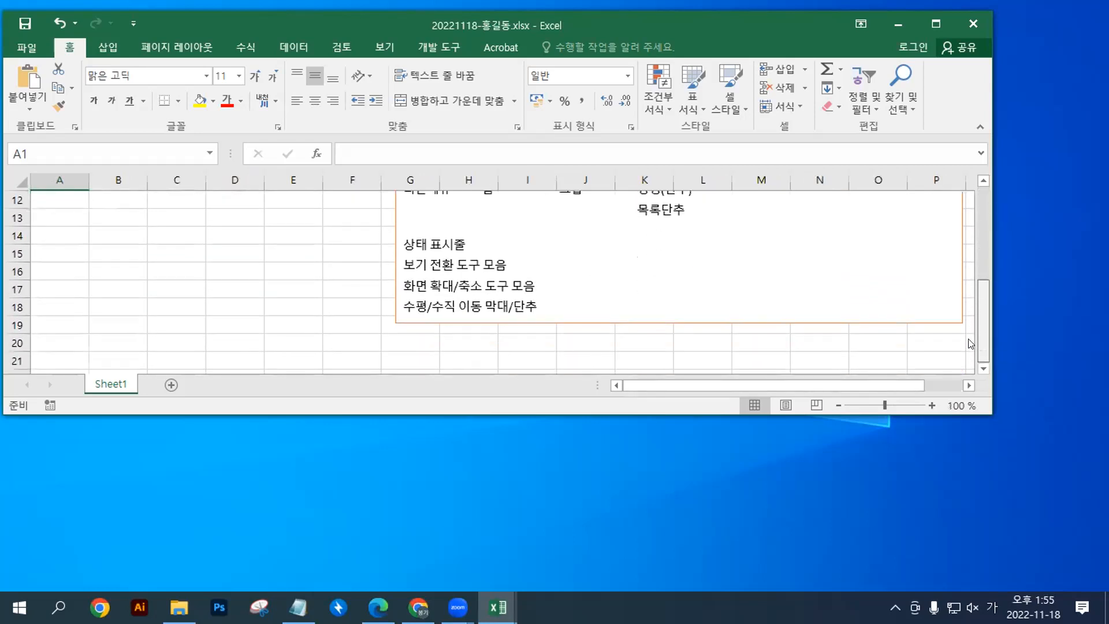
pyautogui.click(766, 343)
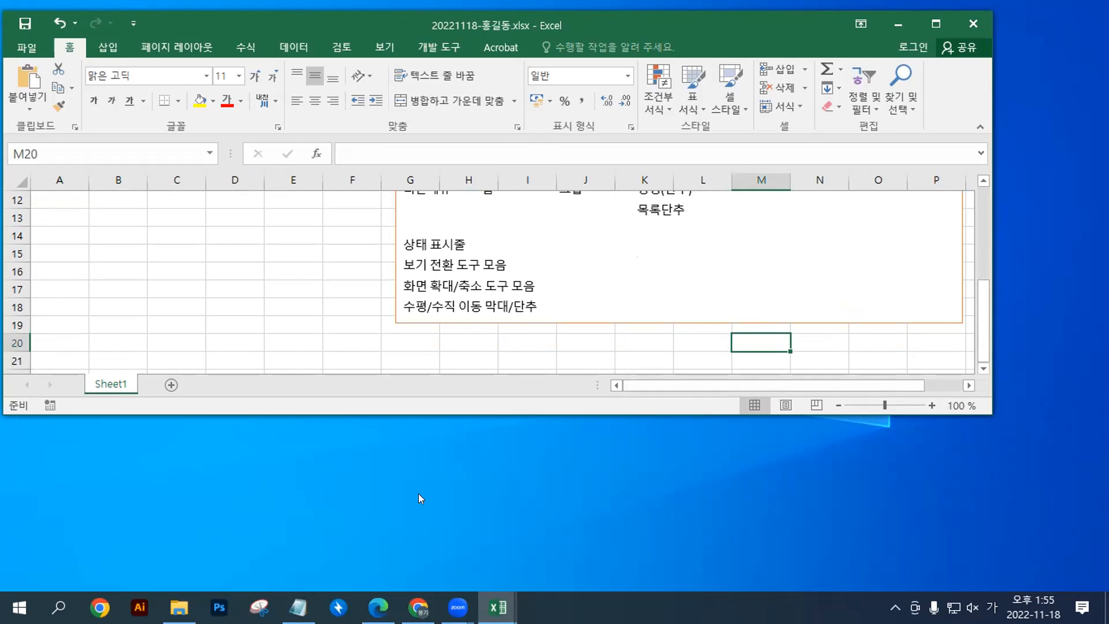
# Step: Open the .hwp document named "20221110-" plus the person's name from the ITQ folder in Hangul and view its water-resources table
pyautogui.click(179, 608)
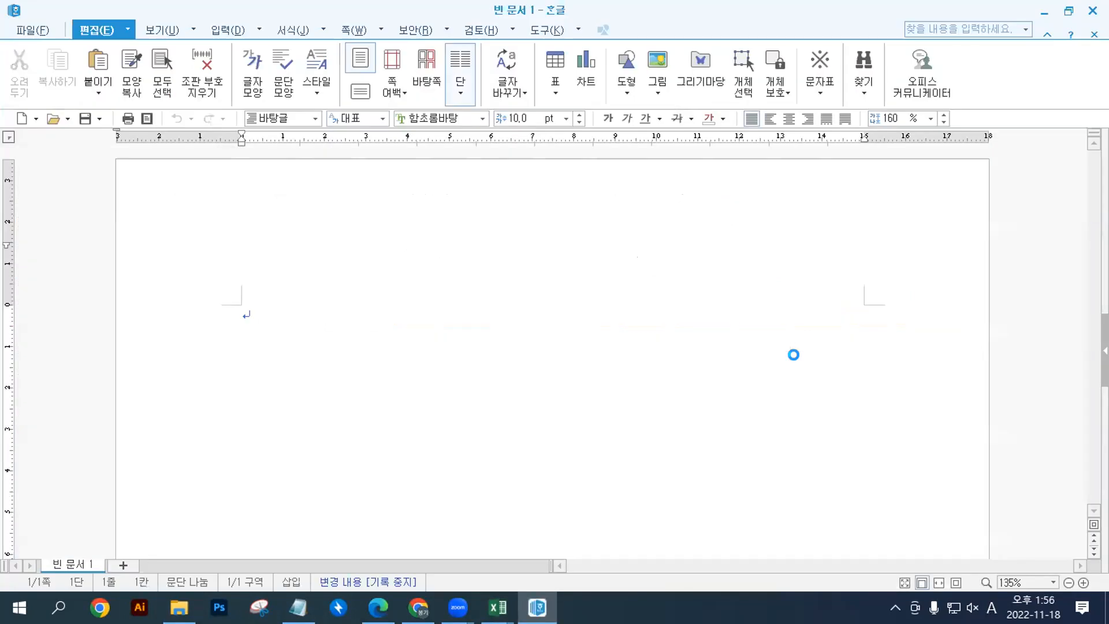
pyautogui.scroll(7, 795, 353)
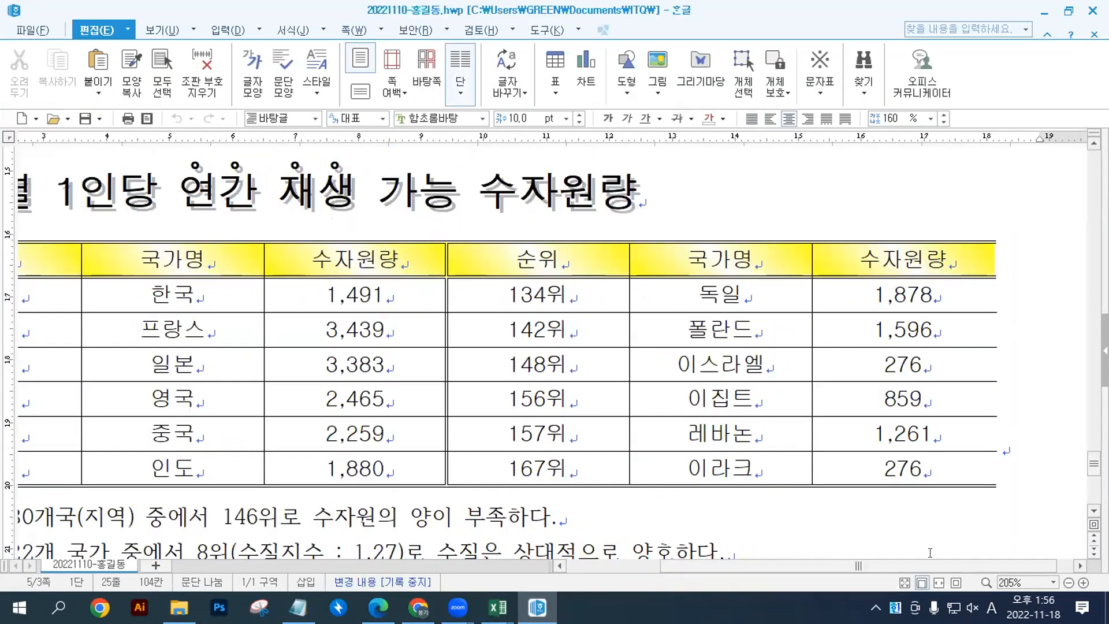
pyautogui.moveTo(948, 562); pyautogui.dragTo(951, 512)
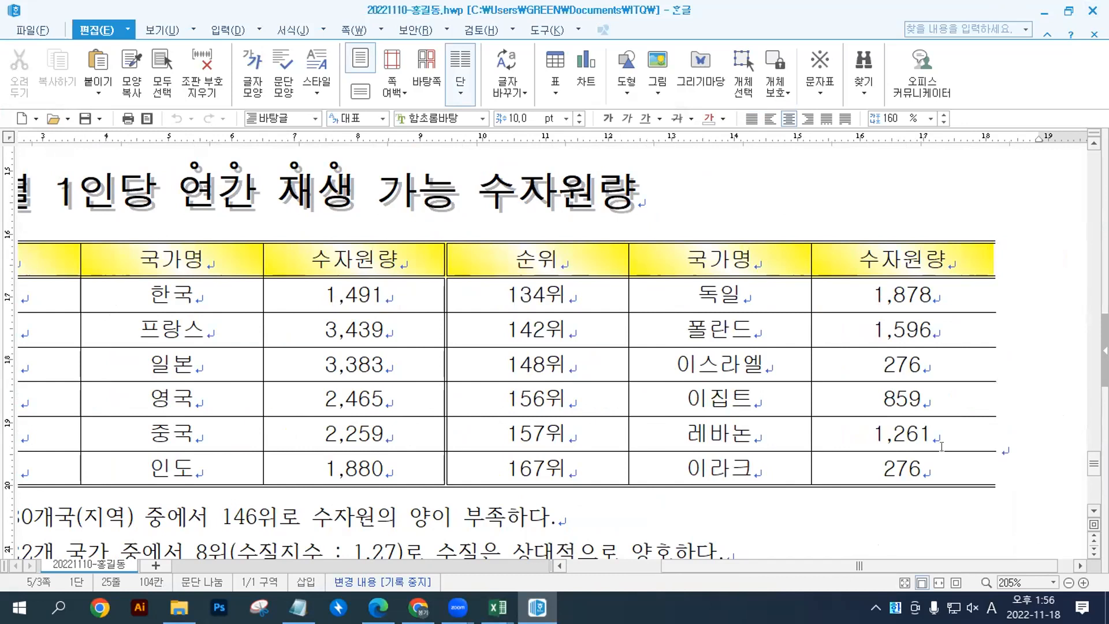
# Step: Finish viewing the water-resources table, close the Hangul document and return to the Excel workbook
pyautogui.moveTo(890, 566); pyautogui.dragTo(948, 560)
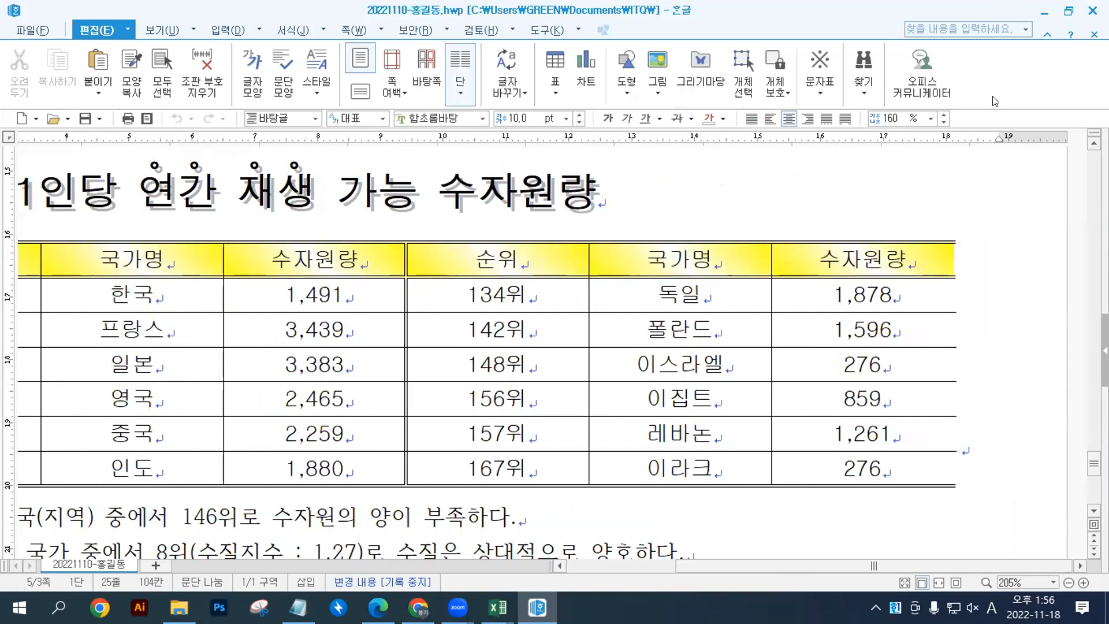
pyautogui.click(1093, 10)
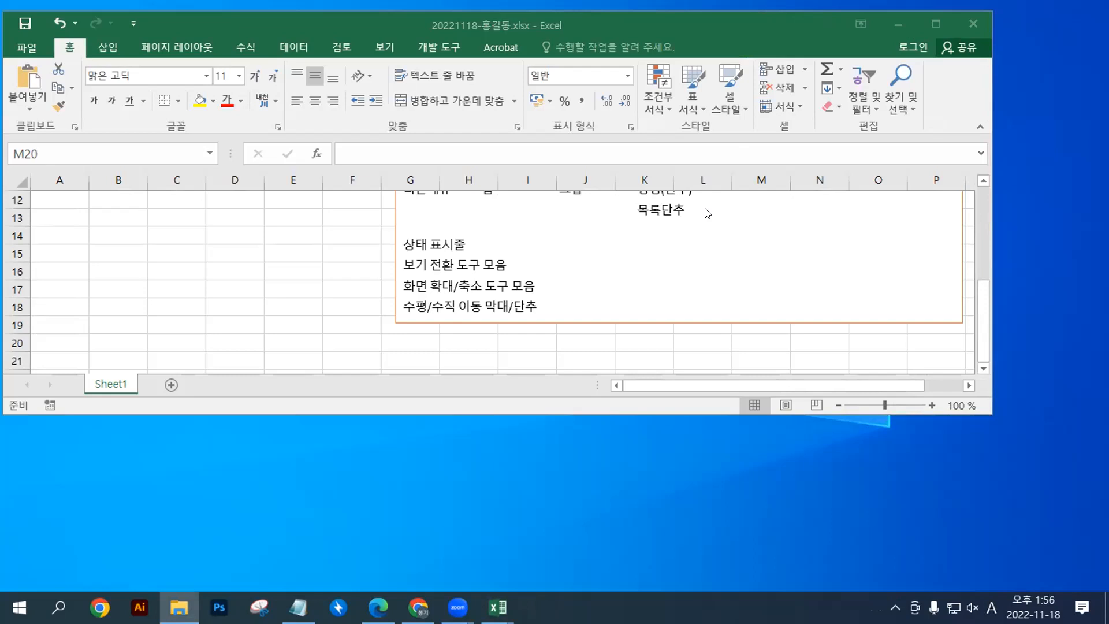
pyautogui.moveTo(676, 18); pyautogui.dragTo(672, 16)
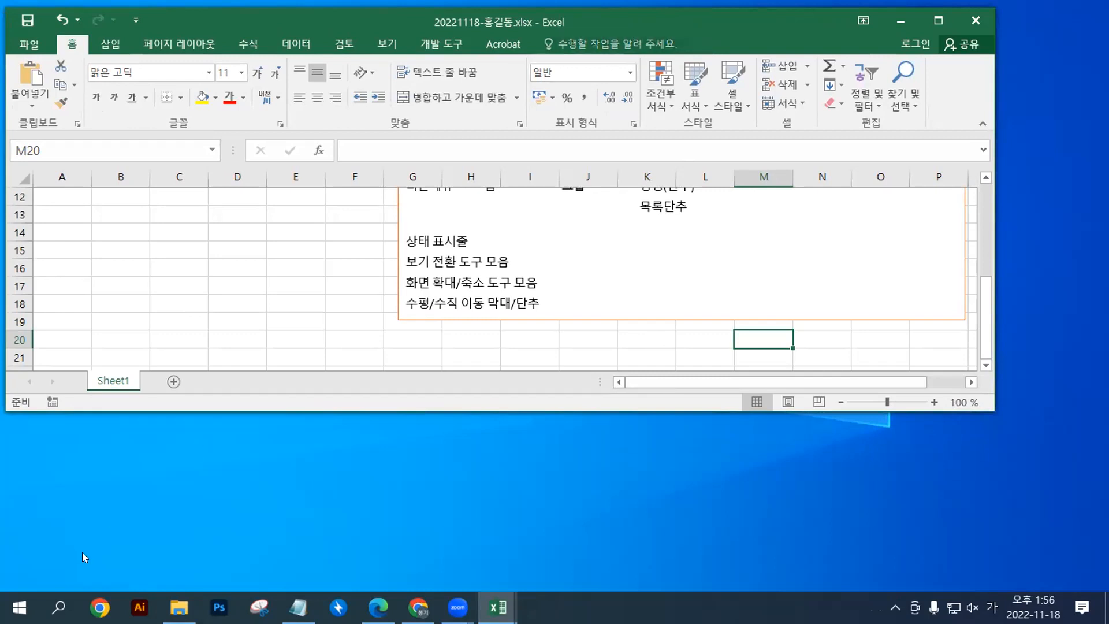
# Step: Launch the 한쇼 presentation program from the installed programs and dismiss its new-presentation template chooser
pyautogui.click(20, 606)
pyautogui.scroll(-15, 118, 410)
pyautogui.scroll(-8, 120, 410)
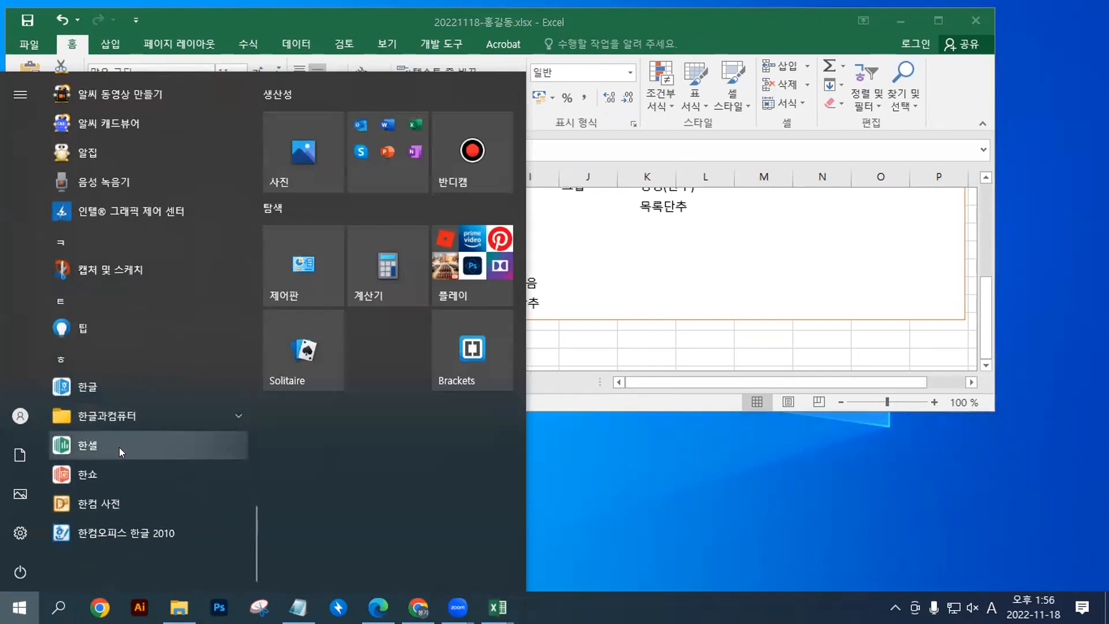
pyautogui.click(97, 475)
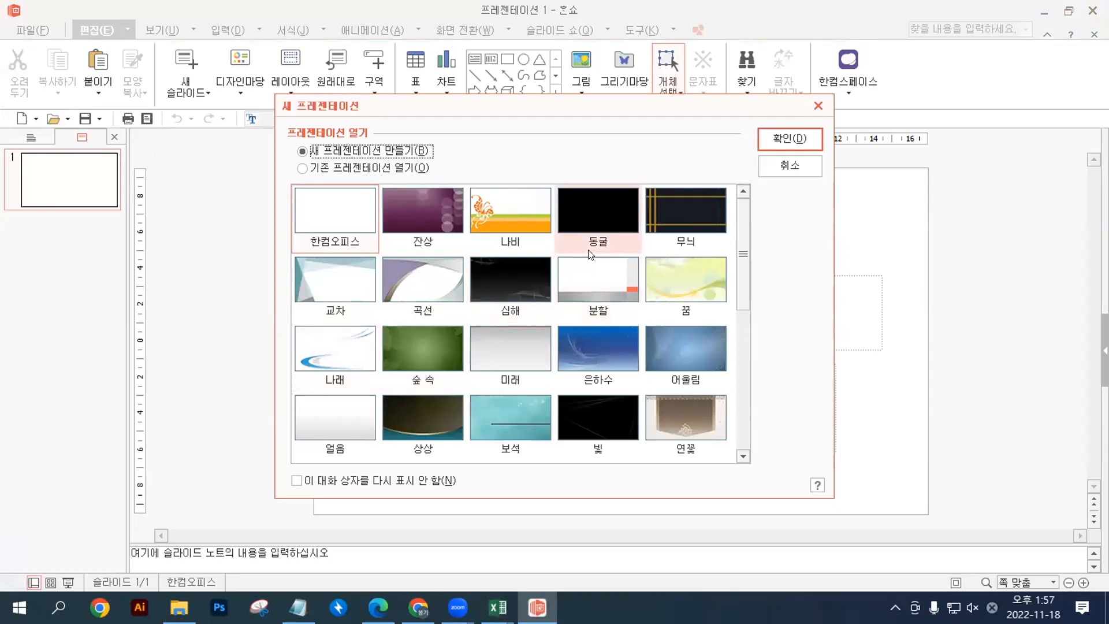
pyautogui.moveTo(591, 254)
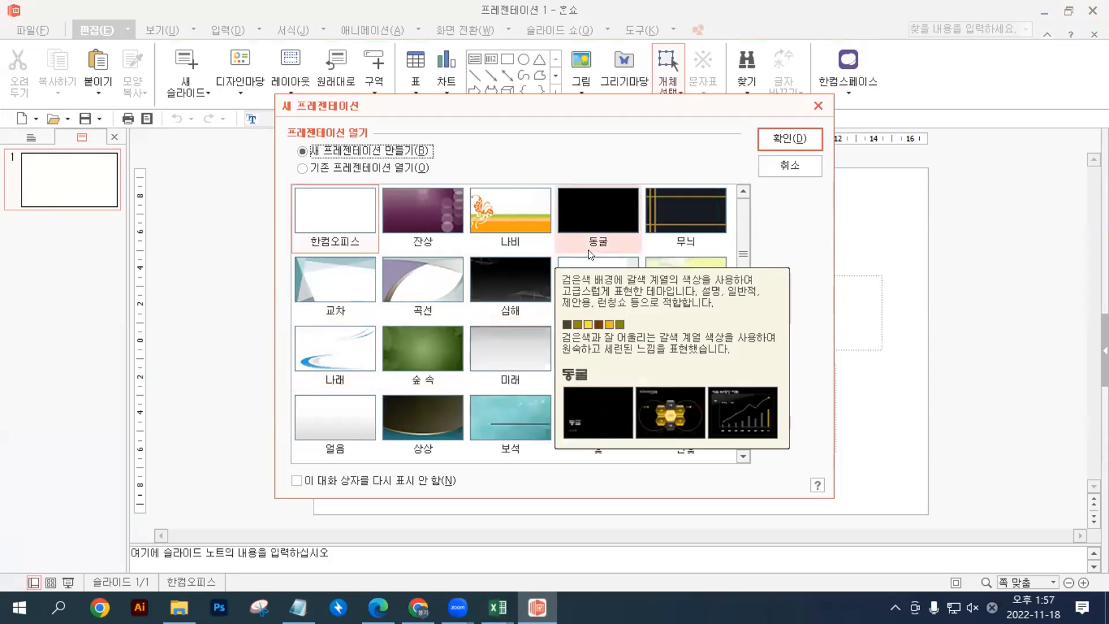
pyautogui.click(819, 108)
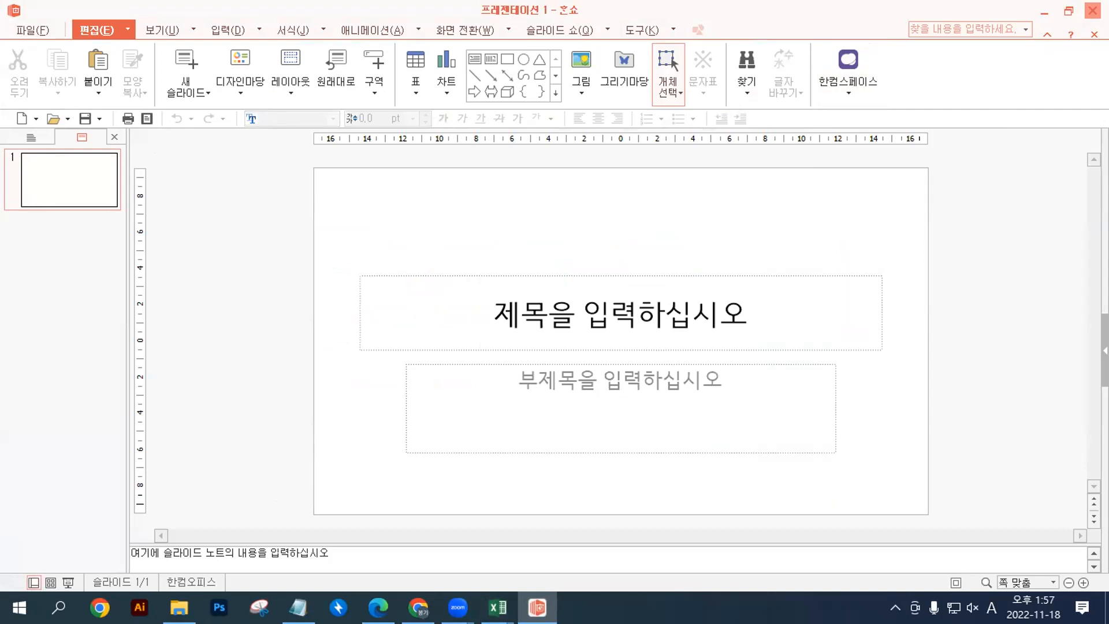
# Step: View the 한쇼 editing and insert (입력) commands, and close the program
pyautogui.click(667, 74)
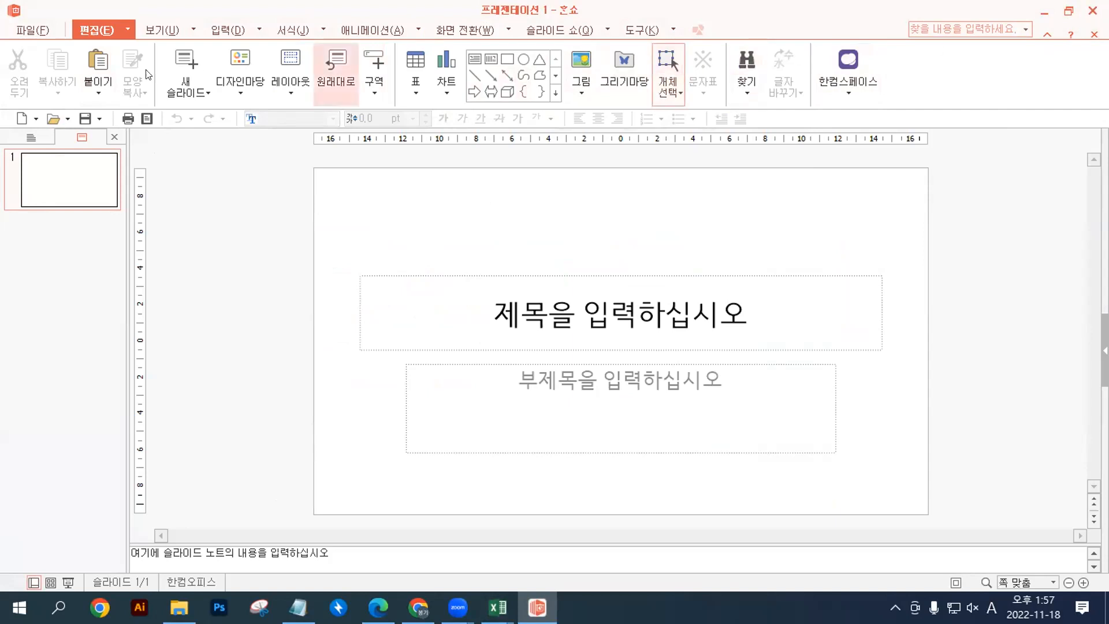
pyautogui.click(161, 29)
pyautogui.click(214, 30)
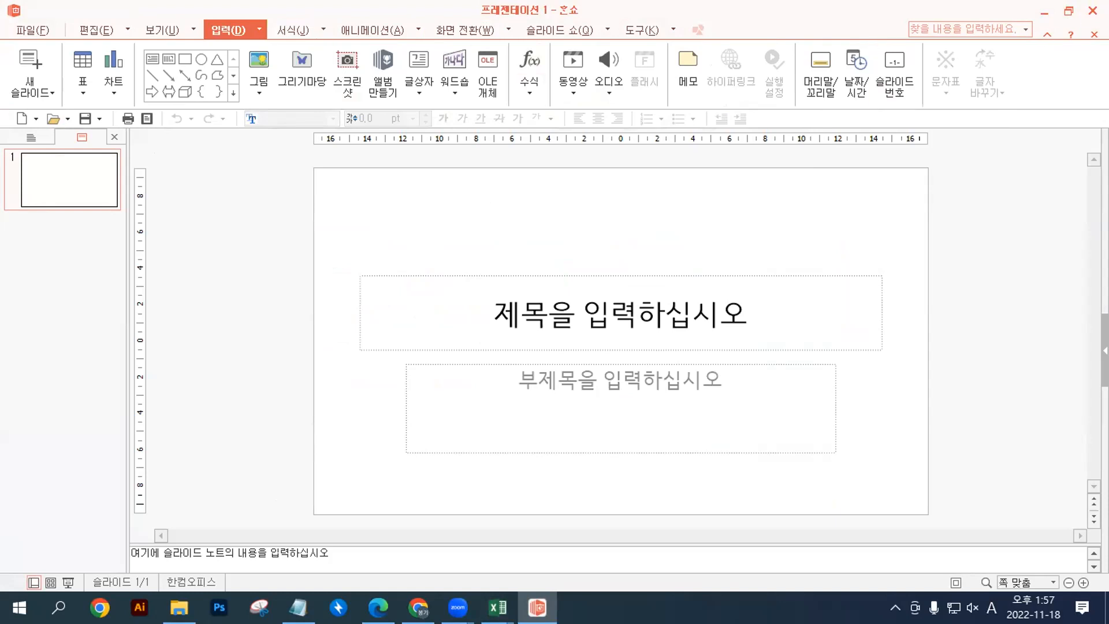
pyautogui.click(1093, 10)
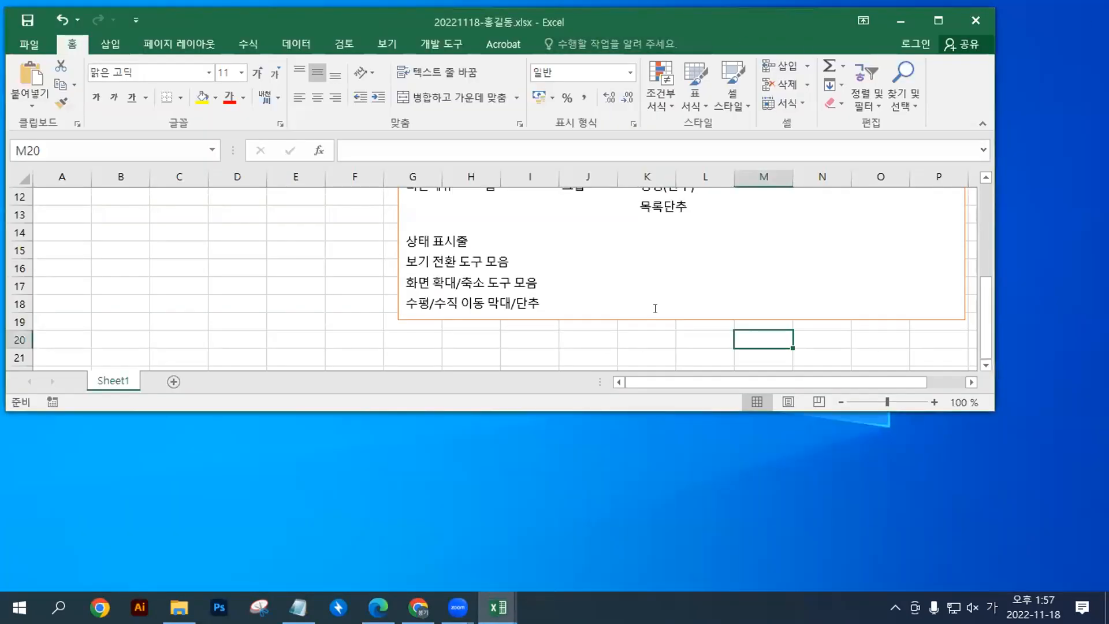
# Step: Select cell F15 beside the notes text box and zoom the worksheet to 130%
pyautogui.click(345, 252)
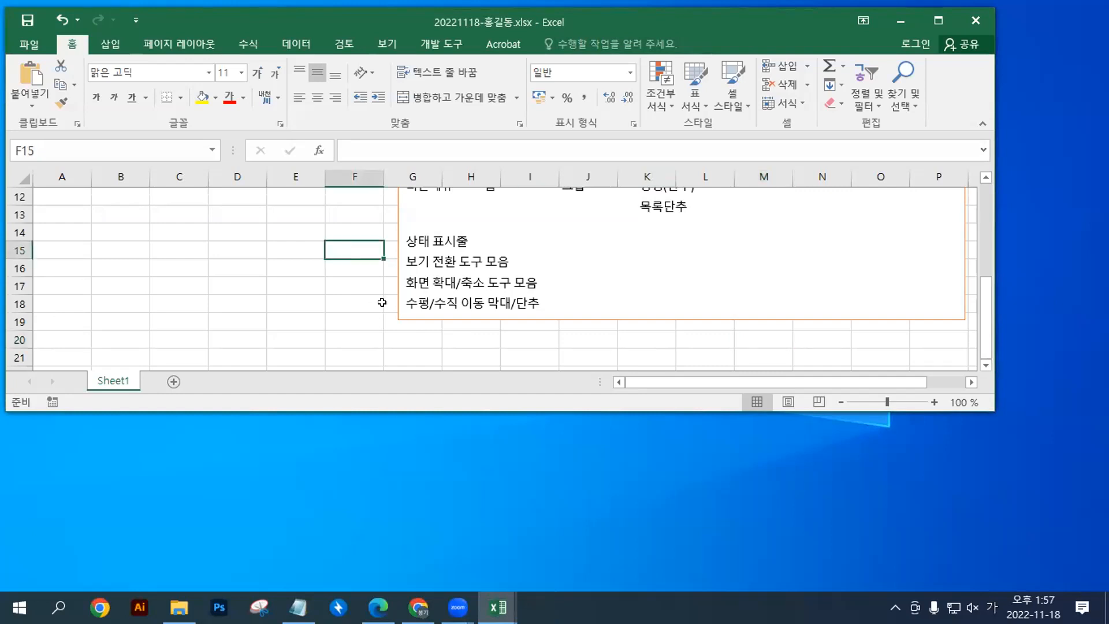
pyautogui.scroll(2, 382, 302)
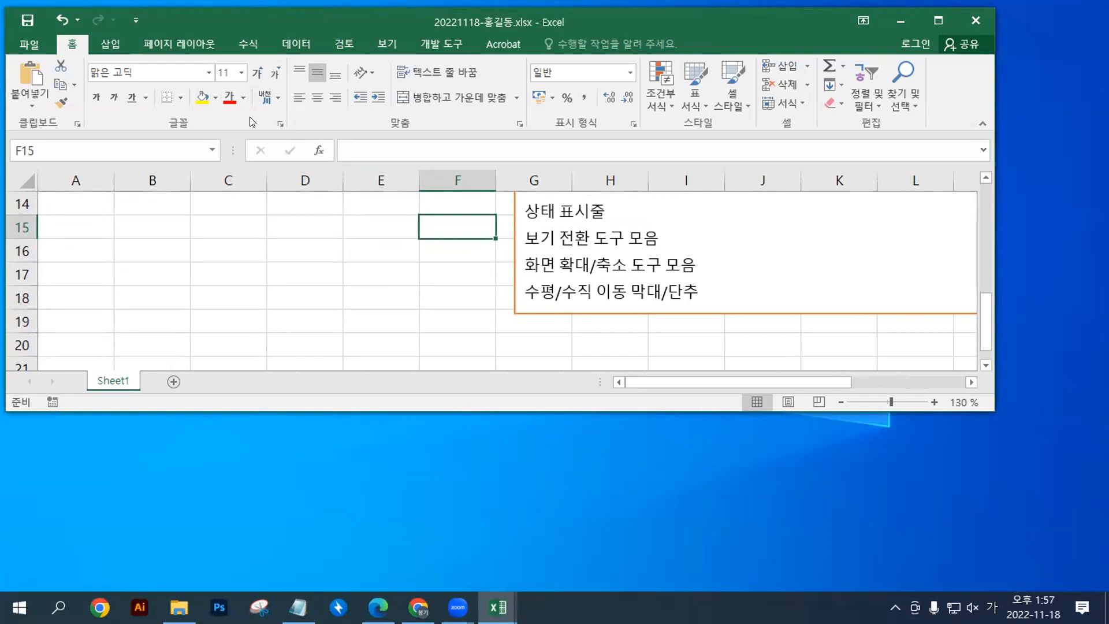
# Step: Demonstrate the cell pointer by selecting single cells back and forth between B14 and F18
pyautogui.click(435, 290)
pyautogui.click(312, 228)
pyautogui.click(361, 245)
pyautogui.click(452, 276)
pyautogui.click(474, 294)
pyautogui.click(501, 296)
pyautogui.click(471, 294)
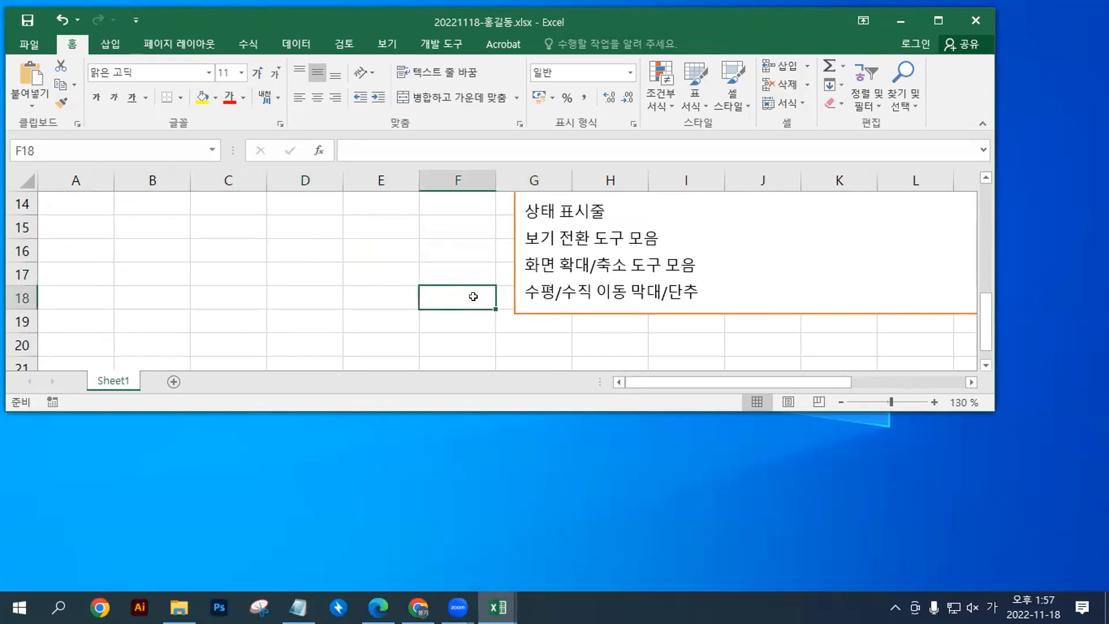
pyautogui.click(400, 270)
pyautogui.click(446, 296)
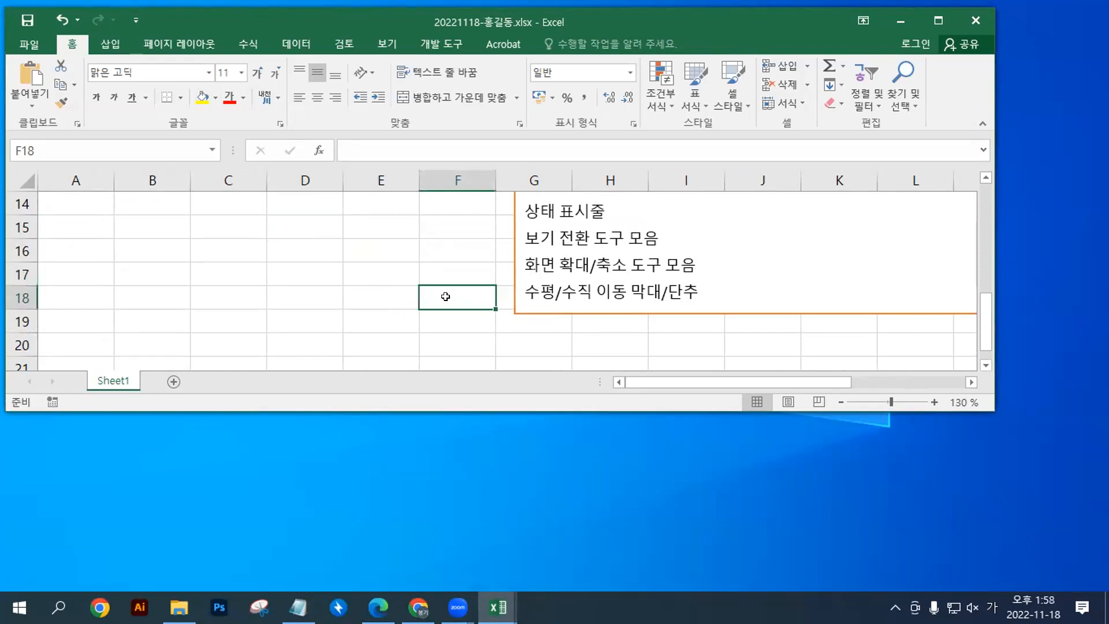
pyautogui.click(396, 278)
pyautogui.click(303, 250)
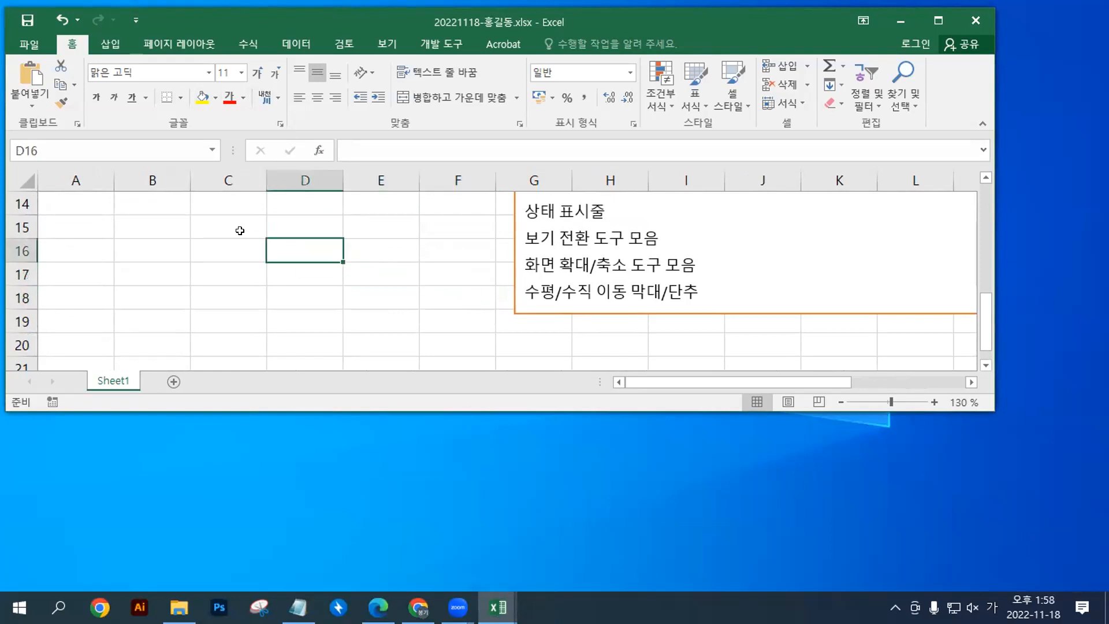
pyautogui.click(219, 225)
pyautogui.click(154, 202)
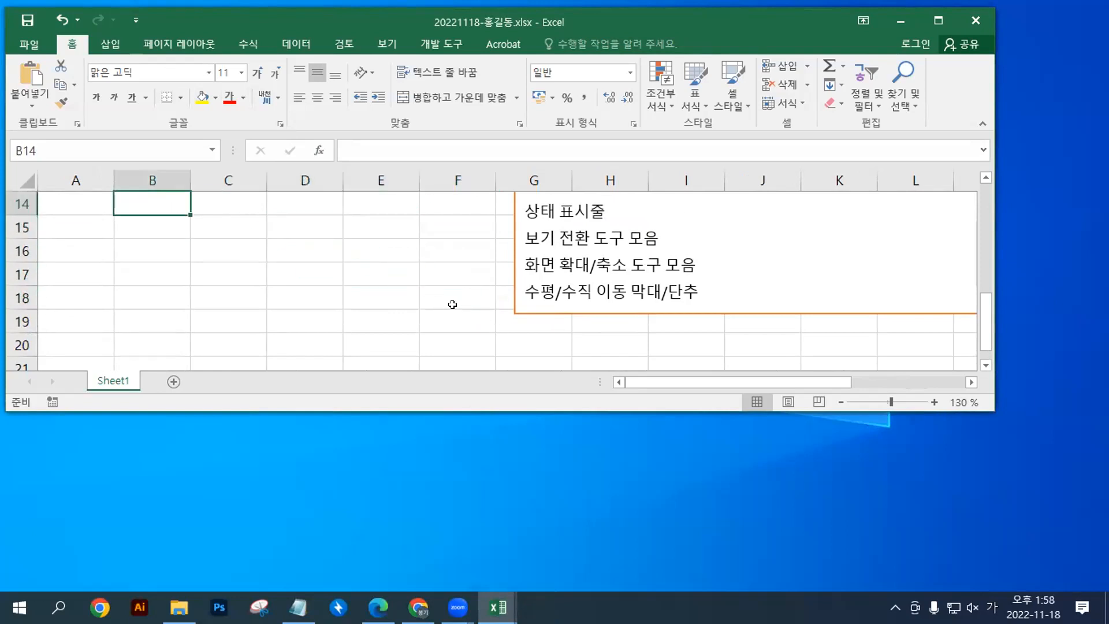
pyautogui.click(453, 305)
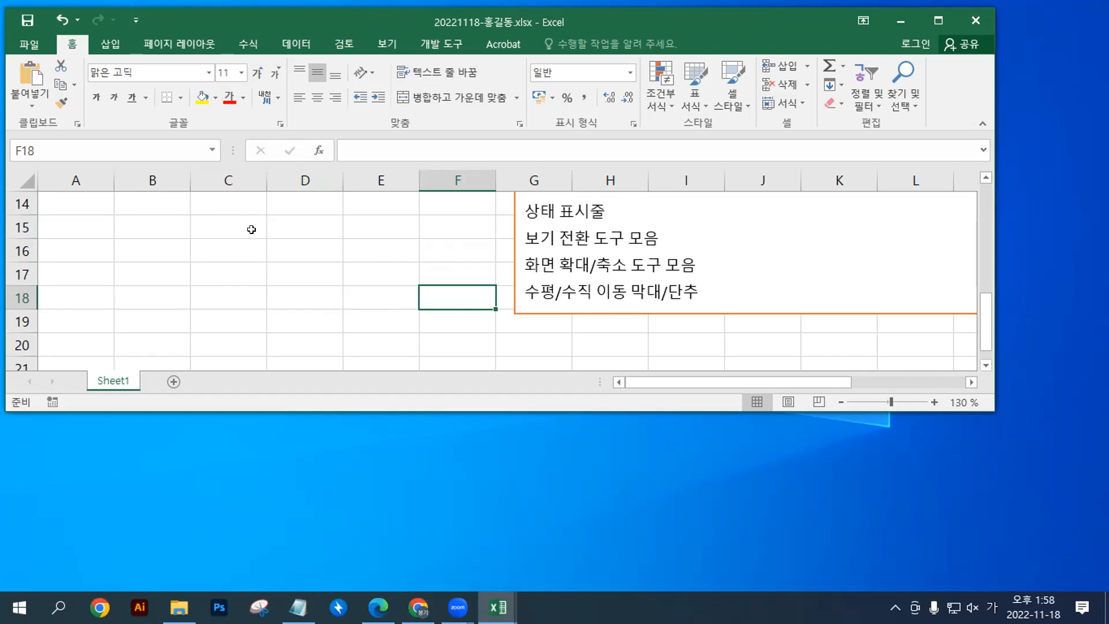
pyautogui.click(403, 267)
pyautogui.click(317, 251)
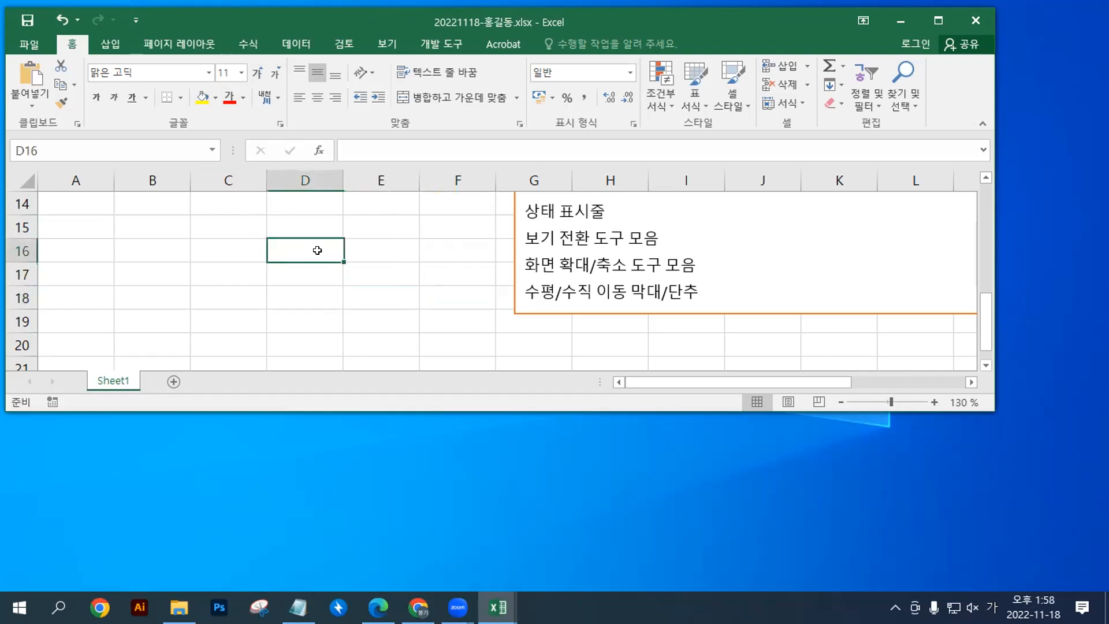
pyautogui.click(236, 227)
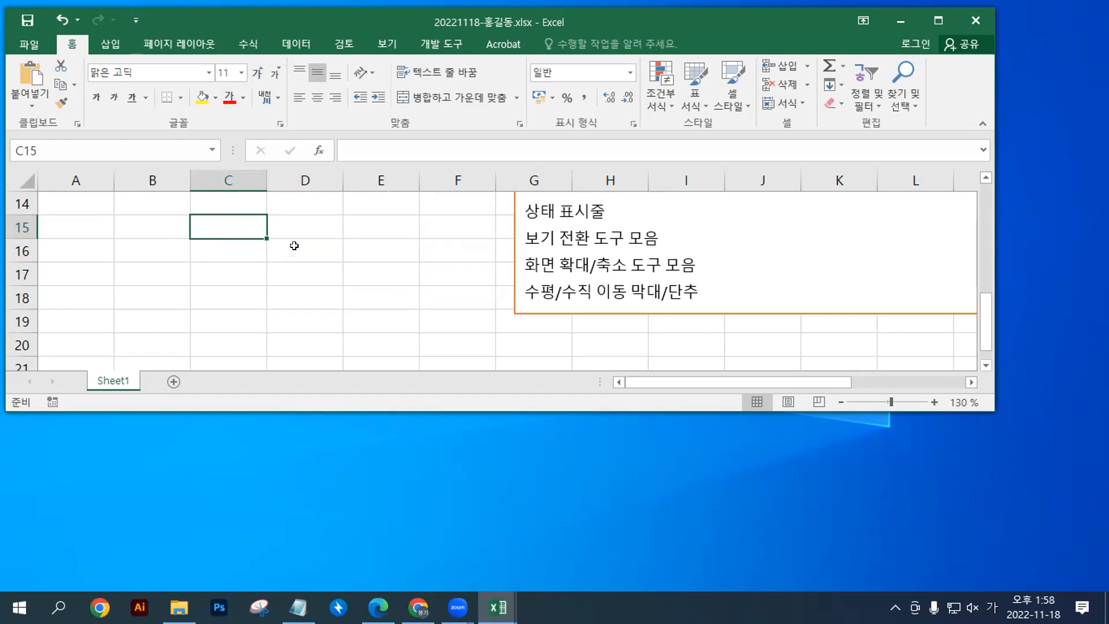
pyautogui.click(335, 255)
pyautogui.click(389, 270)
pyautogui.click(438, 282)
pyautogui.click(458, 296)
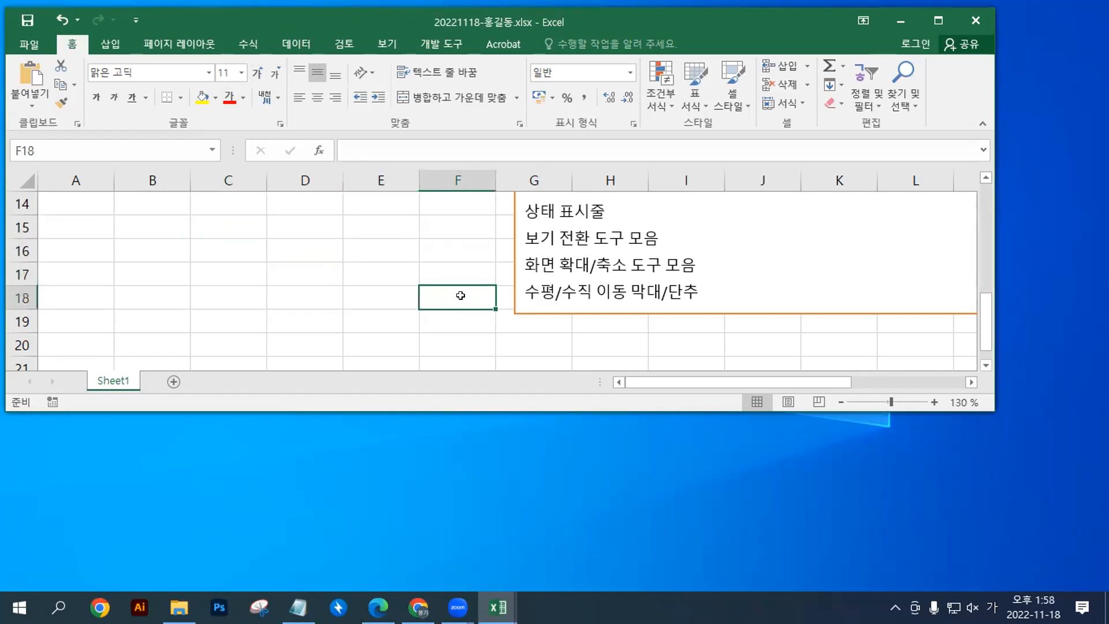
pyautogui.click(392, 280)
pyautogui.click(291, 245)
pyautogui.click(219, 230)
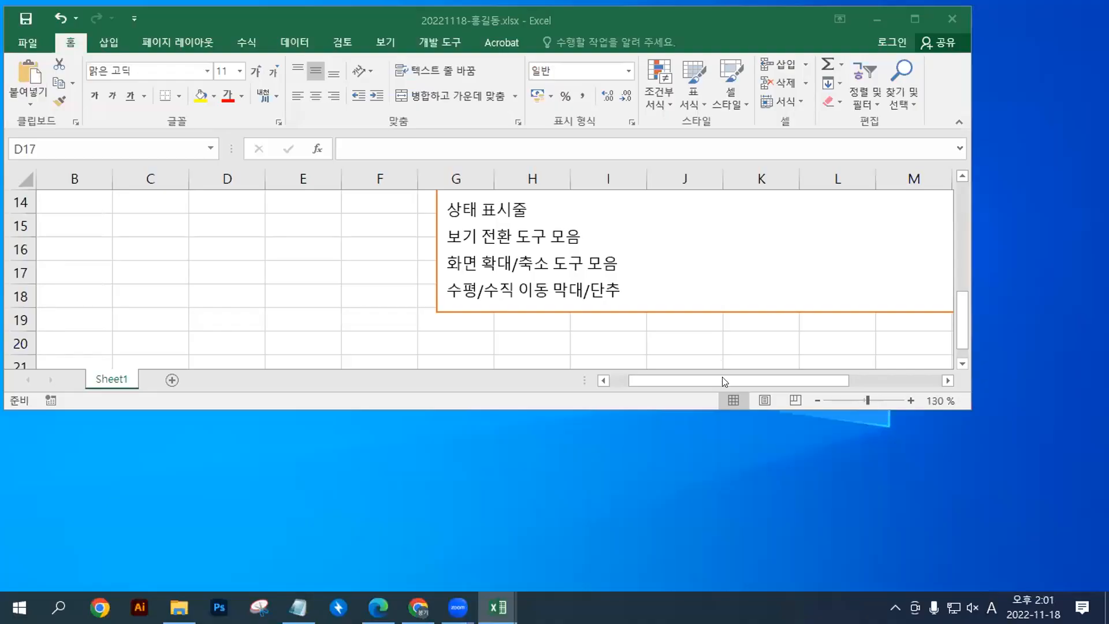
# Step: Demonstrate the vertical and horizontal scroll bars and their arrows by shifting the worksheet up, down, right and left
pyautogui.moveTo(963, 324); pyautogui.dragTo(960, 299)
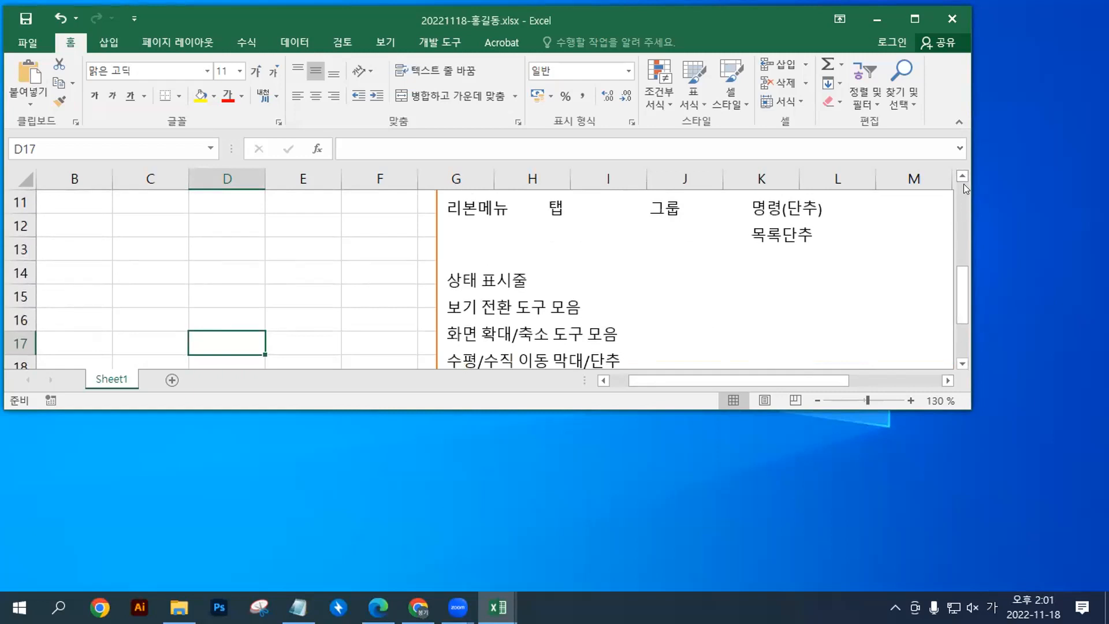
pyautogui.click(958, 175)
pyautogui.click(957, 175)
pyautogui.click(958, 175)
pyautogui.click(962, 364)
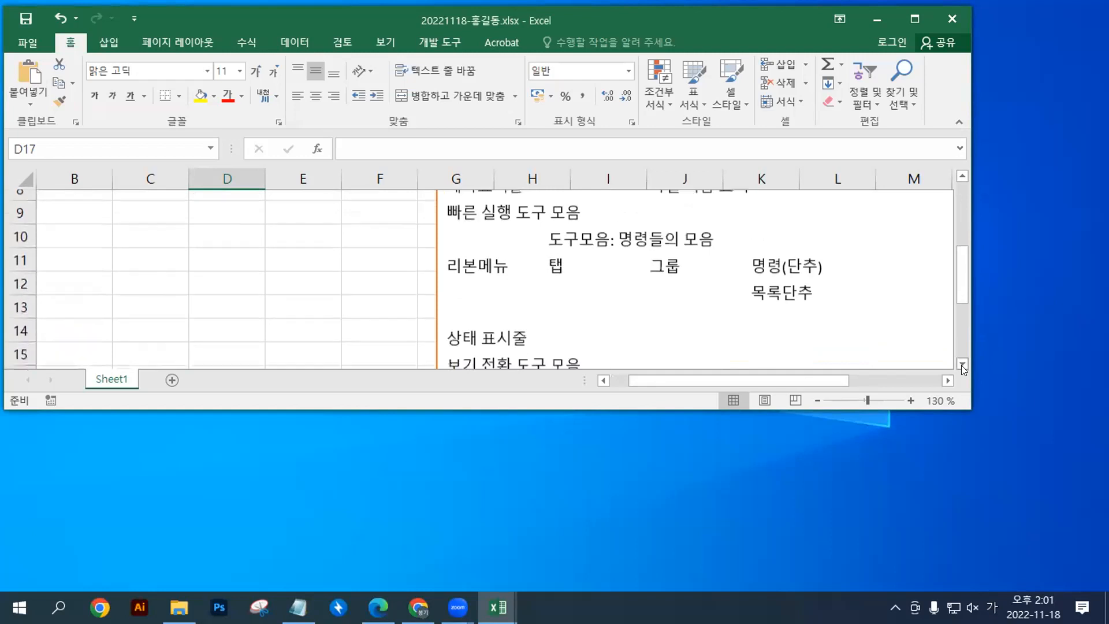
pyautogui.click(961, 365)
pyautogui.click(948, 381)
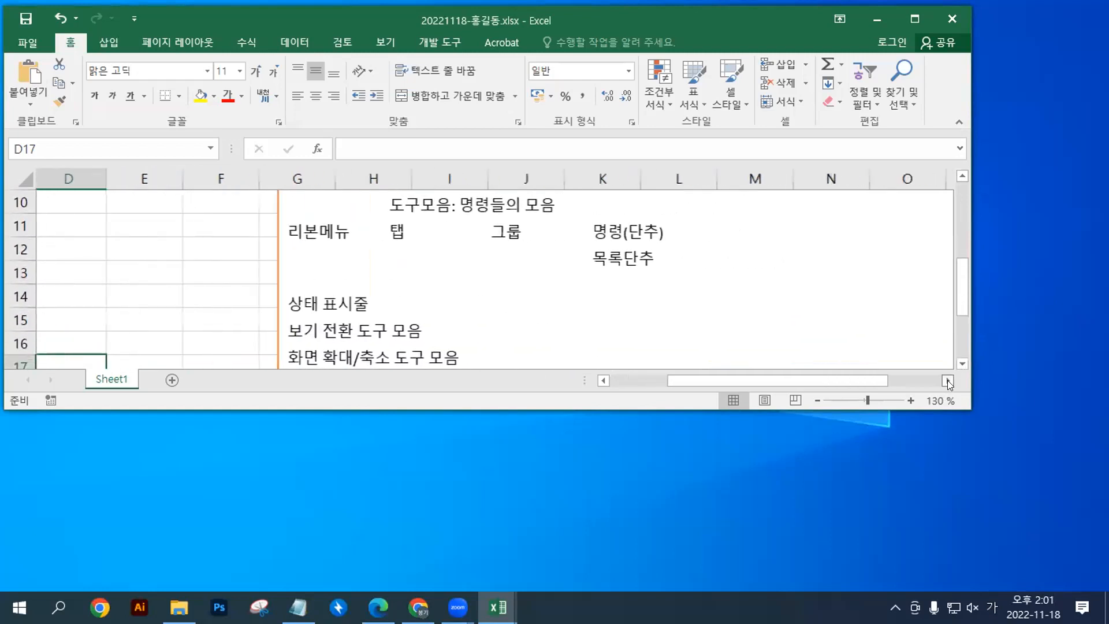
pyautogui.click(603, 380)
pyautogui.click(603, 380)
pyautogui.click(604, 380)
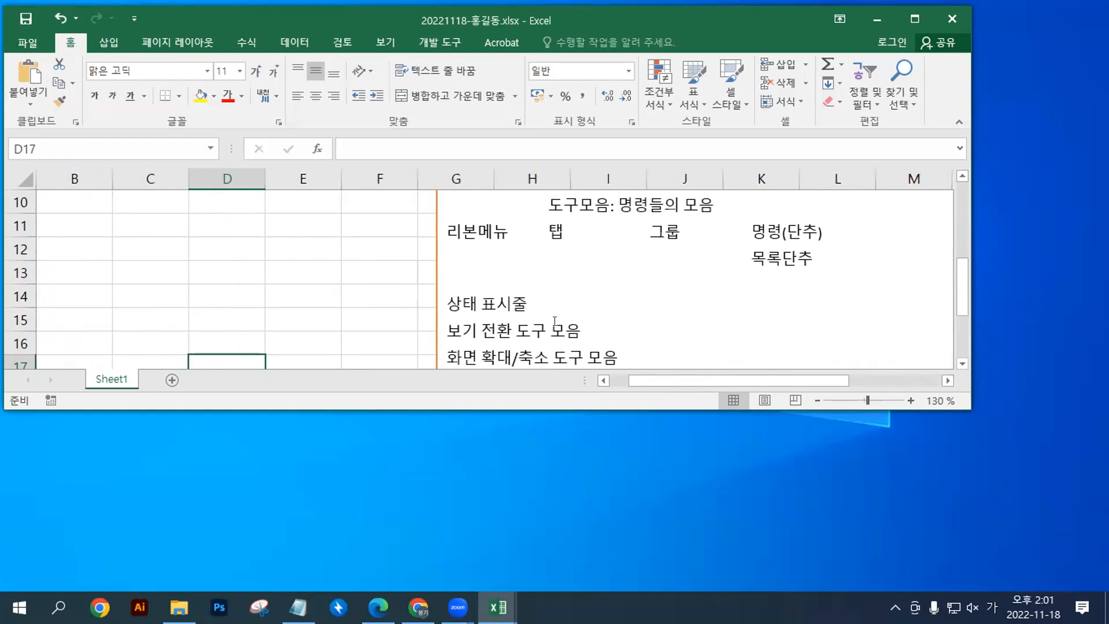
# Step: Bring the beginning of the notes into view and place the text cursor in the text box
pyautogui.scroll(3, 554, 320)
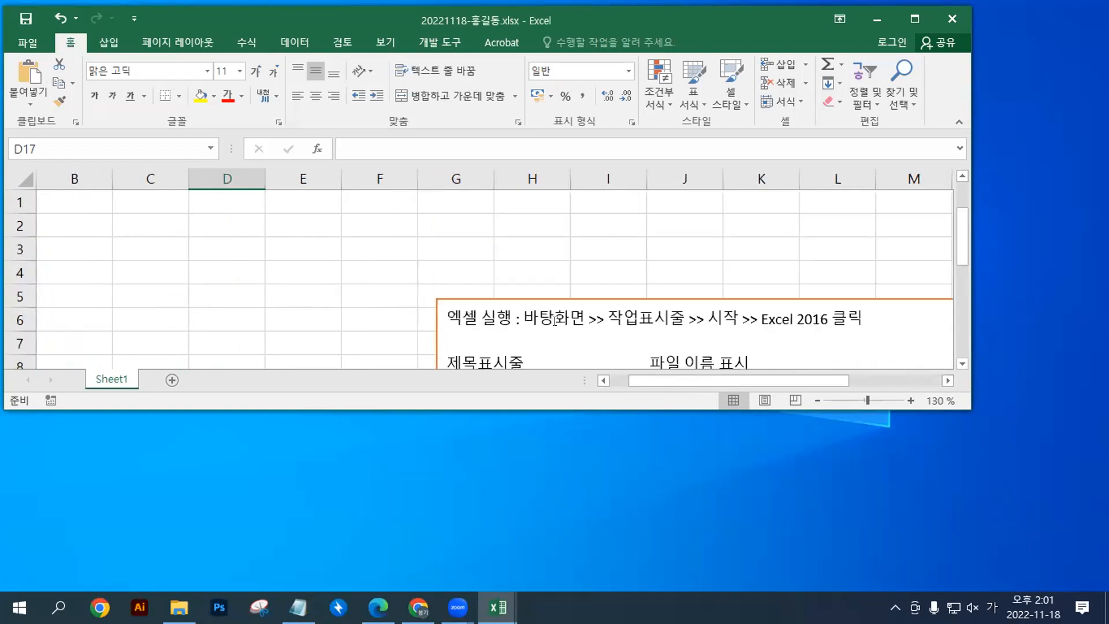
pyautogui.click(696, 312)
pyautogui.scroll(-4, 722, 343)
pyautogui.scroll(3, 721, 343)
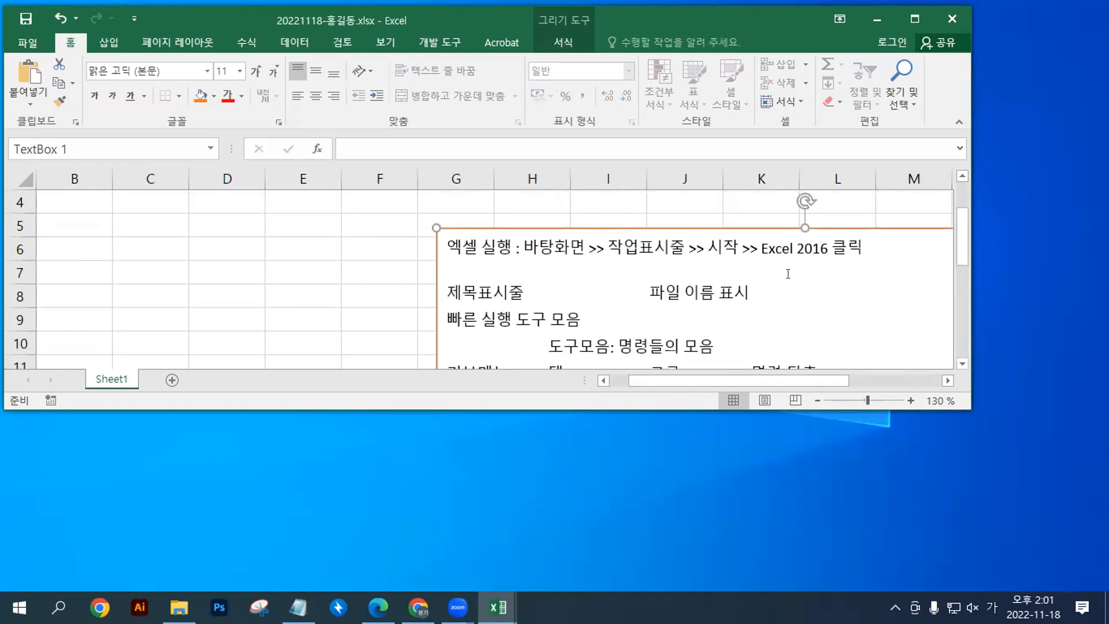
pyautogui.hotkey('alt', 'Tab')
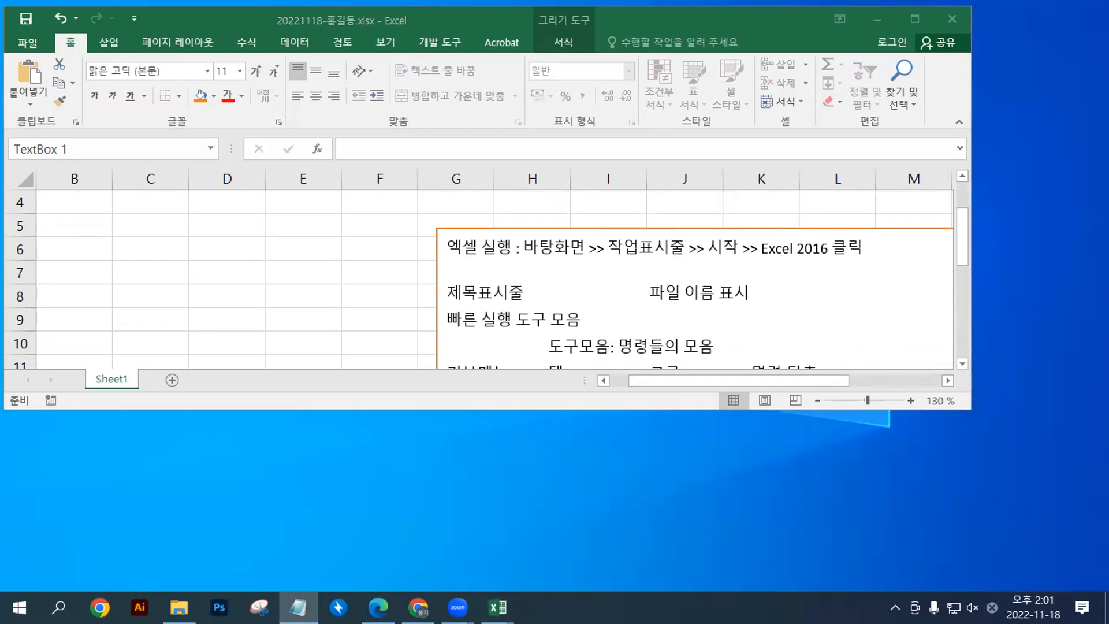
pyautogui.hotkey('alt', 'Tab')
pyautogui.scroll(-2, 480, 277)
pyautogui.scroll(2, 480, 277)
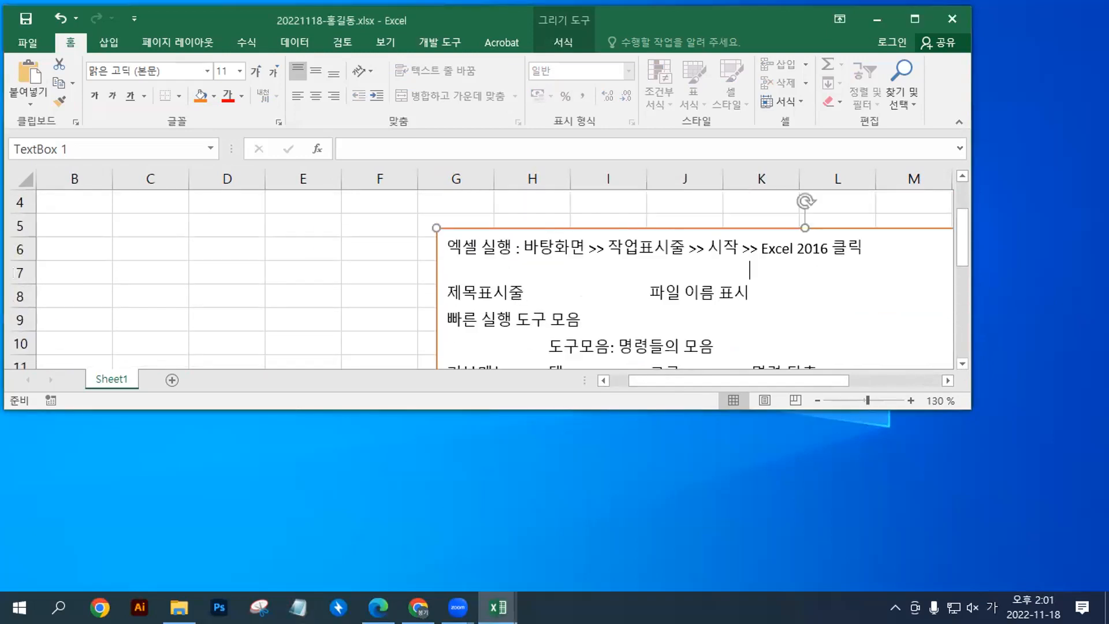
# Step: Return to the workbook from the other open window and maximize the Excel window
pyautogui.hotkey('alt', 'Tab')
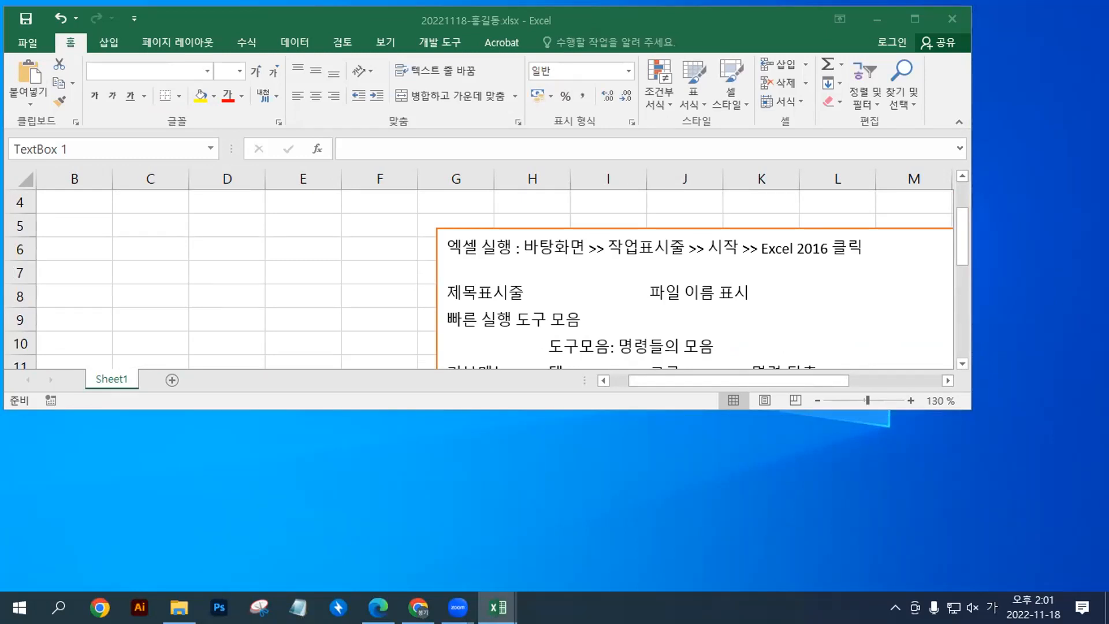
pyautogui.click(664, 280)
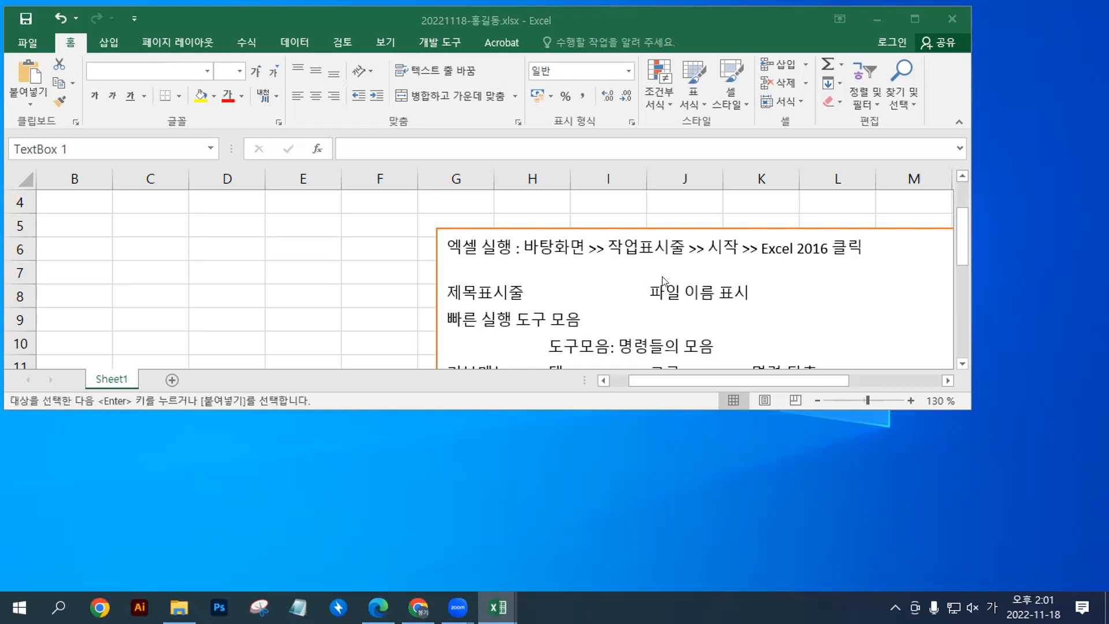
pyautogui.doubleClick(654, 27)
# Step: Try pasting the copied text on cells, cell addresses and ranges above the first notes line, and undo it
pyautogui.click(447, 245)
pyautogui.hotkey('ctrl', 'v')
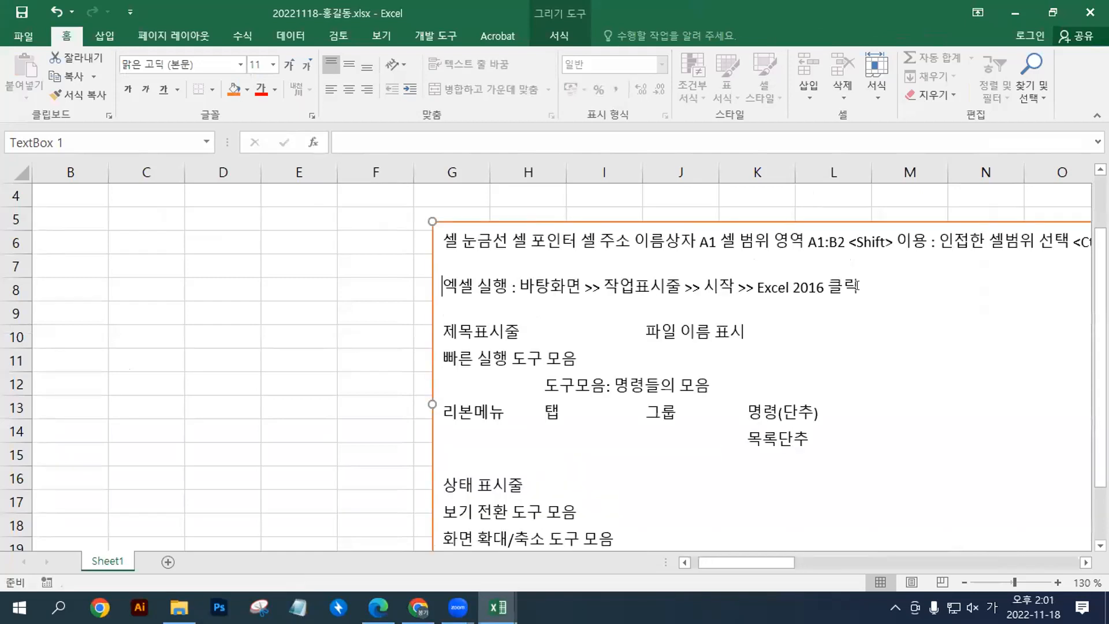
pyautogui.hotkey('ctrl', 'z')
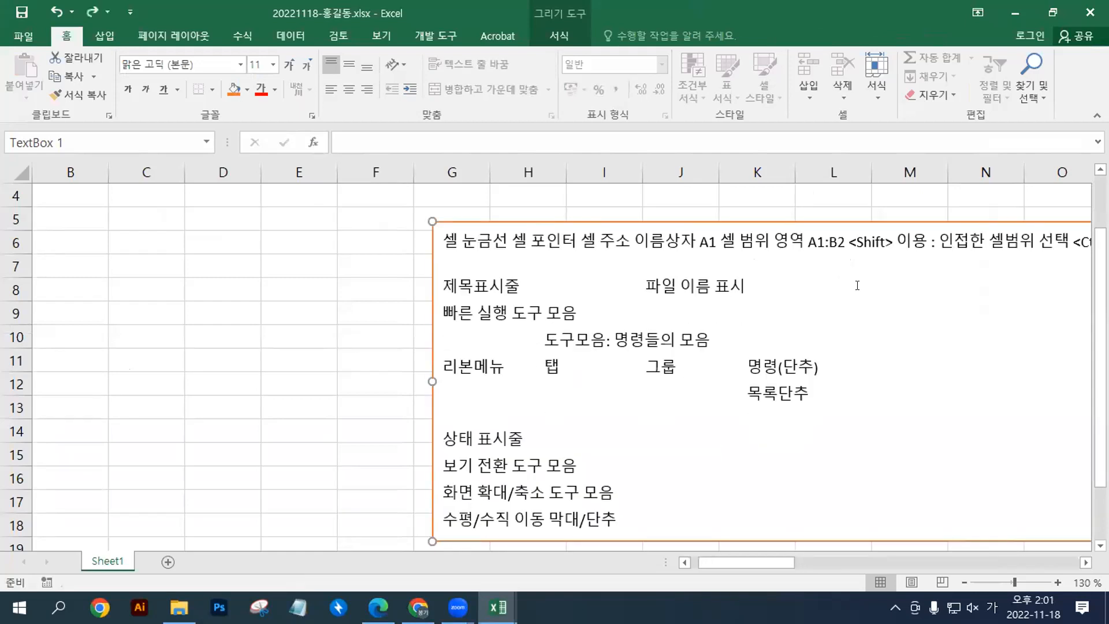
pyautogui.hotkey('ctrl', 'z')
# Step: Insert blank lines above the "엑셀 실행" line at the start of the notes text box
pyautogui.press('Return')
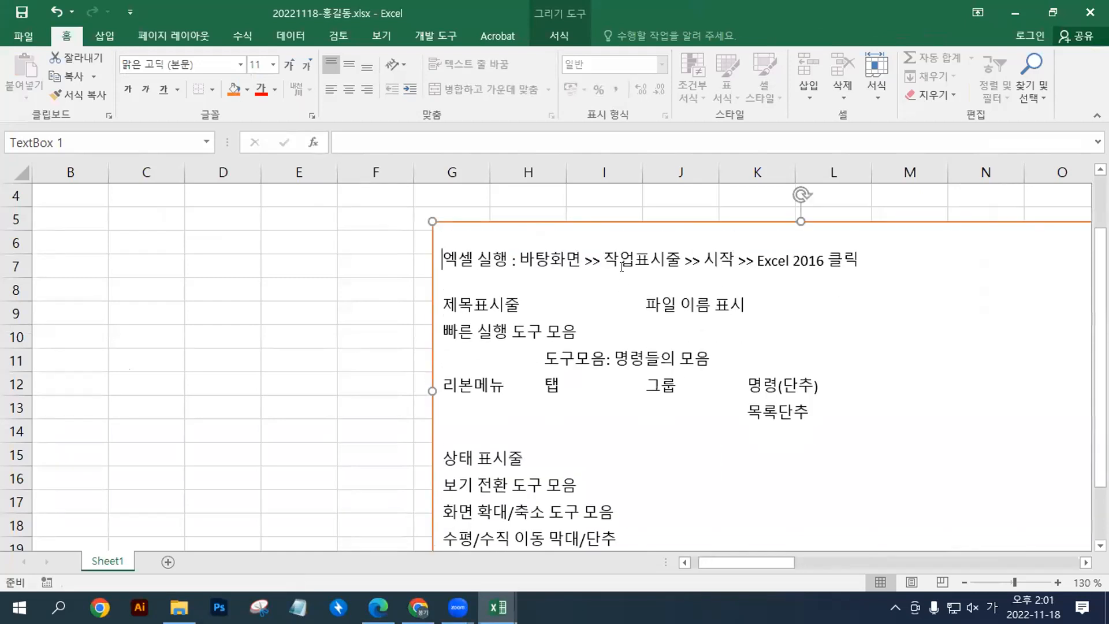
pyautogui.press('Up')
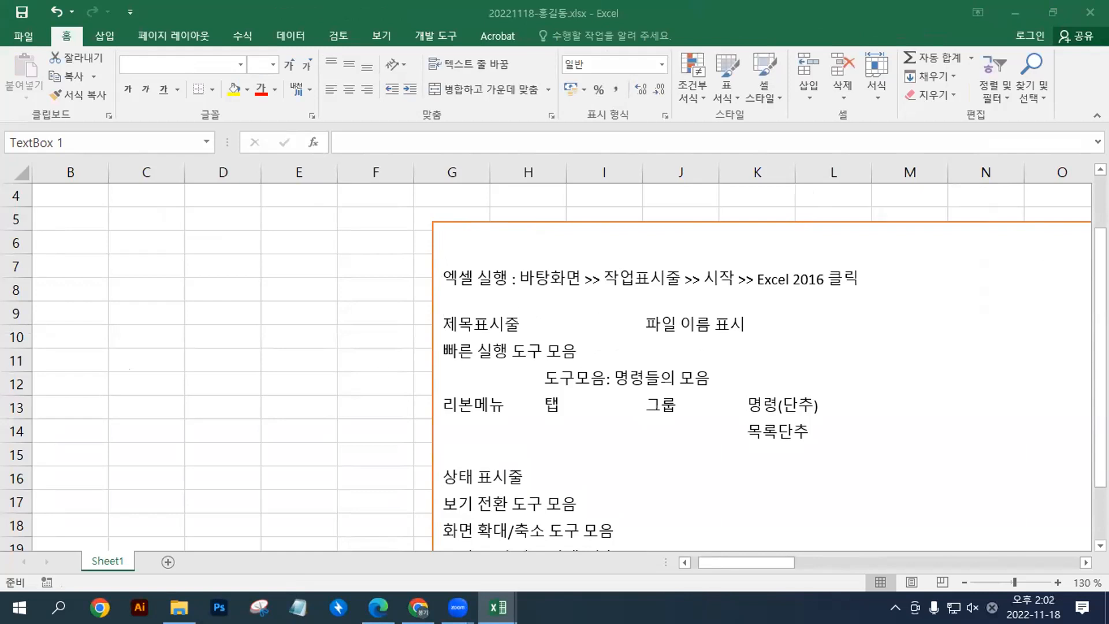
# Step: Paste the copied text on cells, cell addresses and ranges above the "엑셀 실행" line in the notes
pyautogui.rightClick(469, 238)
pyautogui.click(508, 266)
pyautogui.hotkey('ctrl', 'v')
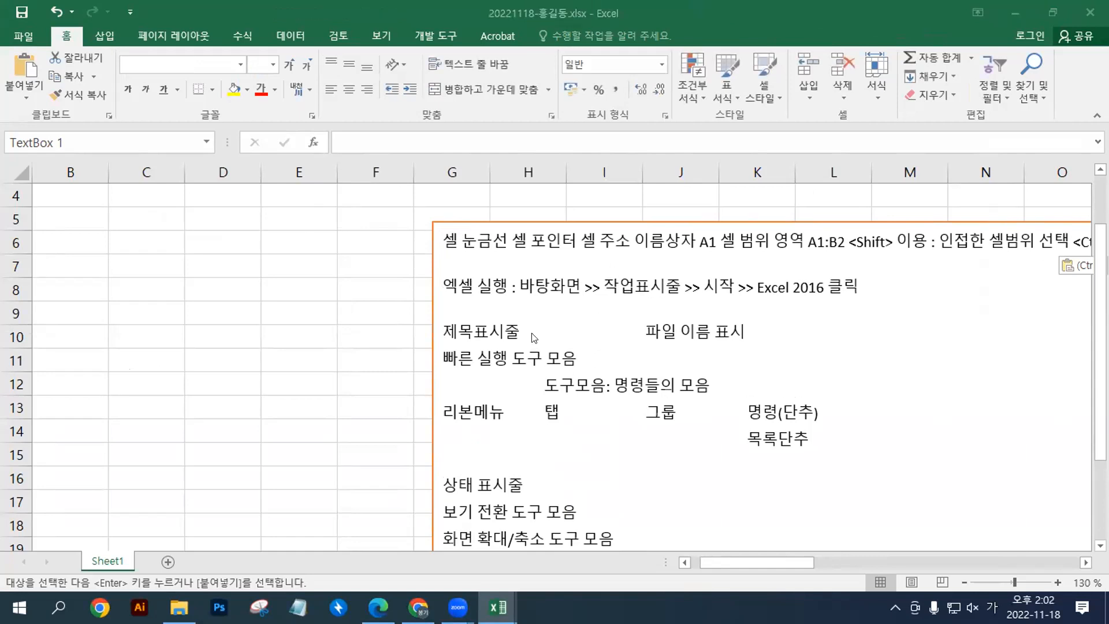
# Step: Remove the extra "셀" from the pasted text and break the line so that "셀" stands alone on the first line
pyautogui.click(462, 242)
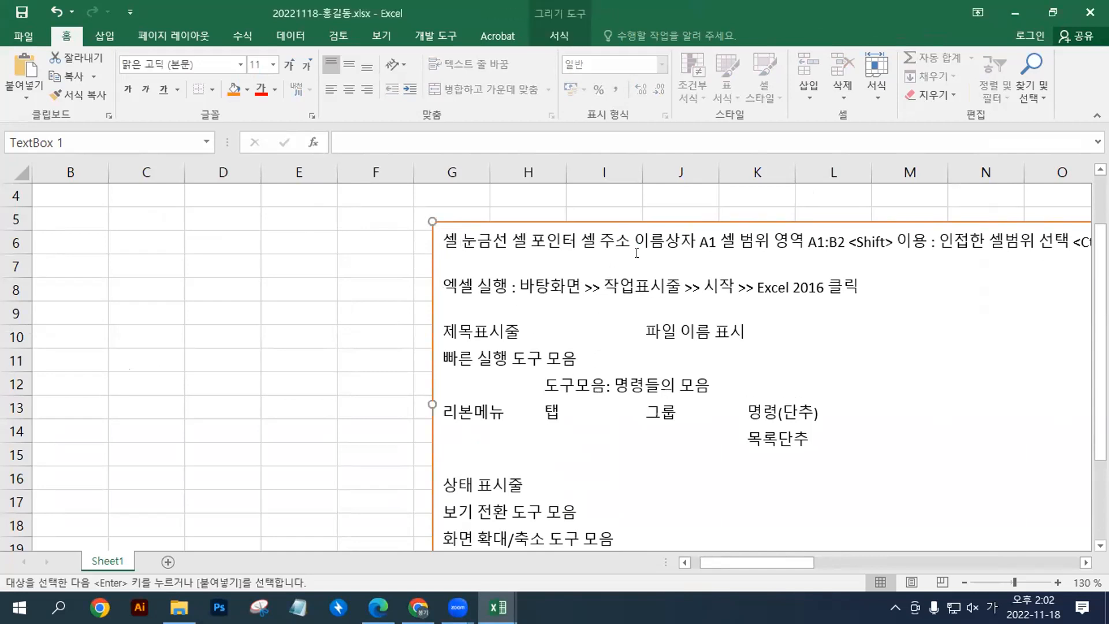
pyautogui.write('셀')
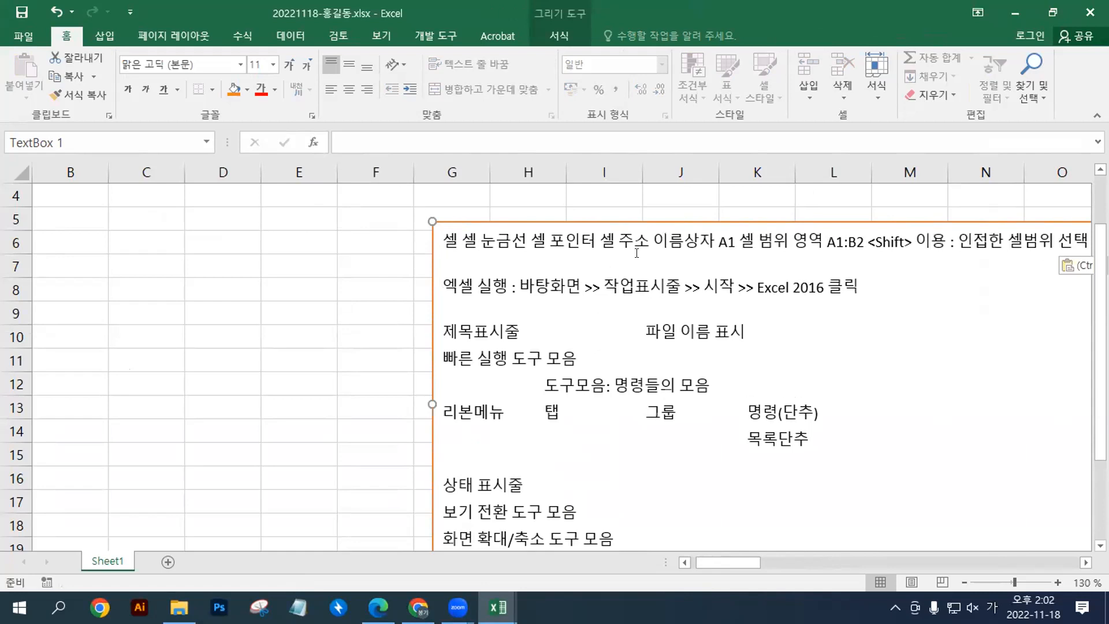
pyautogui.click(1080, 267)
pyautogui.click(1065, 301)
pyautogui.moveTo(876, 233); pyautogui.dragTo(827, 235)
pyautogui.click(470, 236)
pyautogui.press('BackSpace')
pyautogui.press('BackSpace')
pyautogui.press('Return')
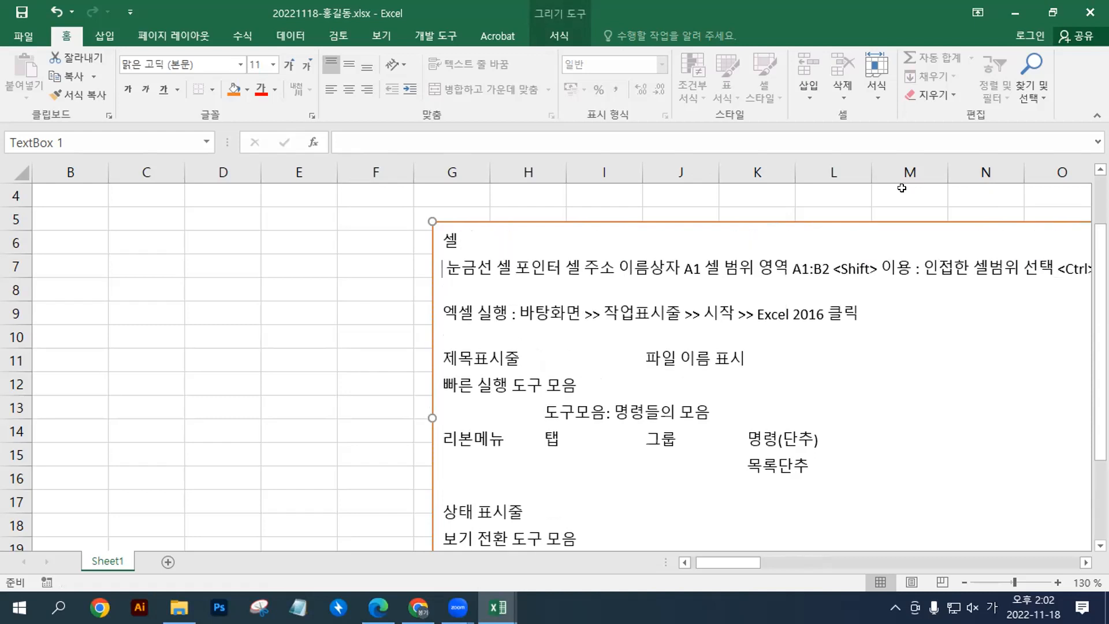
pyautogui.press('Right')
pyautogui.press('Right')
pyautogui.press('Right')
# Step: Select single cells one after another around D5 and E5 to demonstrate what a cell is, finishing on D5
pyautogui.click(226, 219)
pyautogui.click(278, 218)
pyautogui.click(228, 219)
pyautogui.click(214, 264)
pyautogui.click(284, 264)
pyautogui.click(288, 223)
pyautogui.click(215, 222)
pyautogui.click(214, 265)
pyautogui.click(294, 288)
pyautogui.click(313, 223)
pyautogui.click(226, 217)
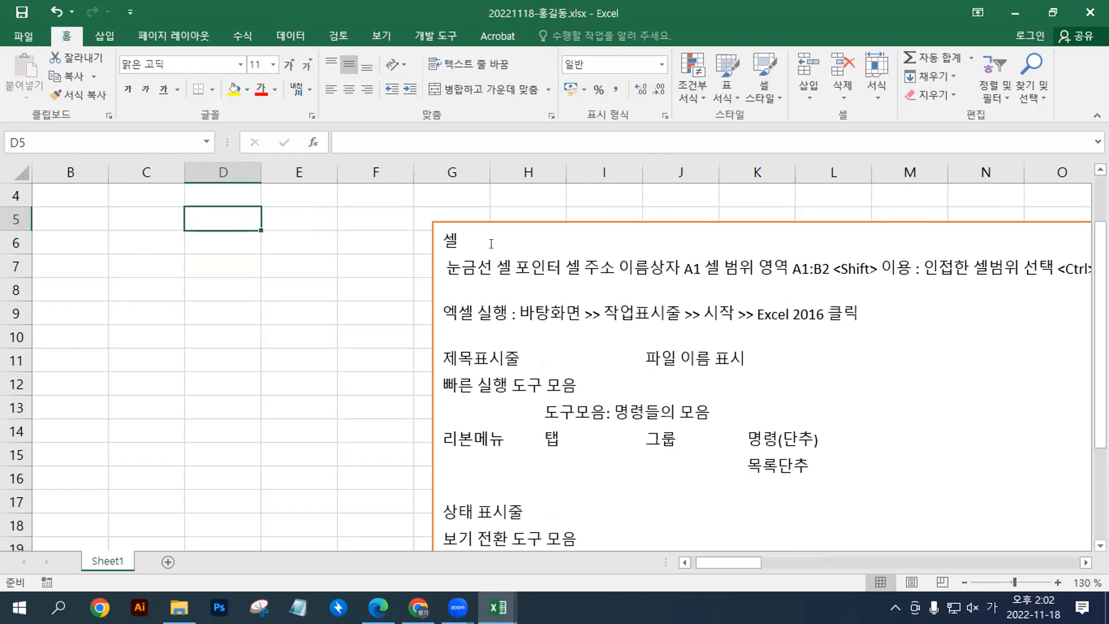
pyautogui.click(230, 240)
pyautogui.click(294, 241)
pyautogui.click(301, 212)
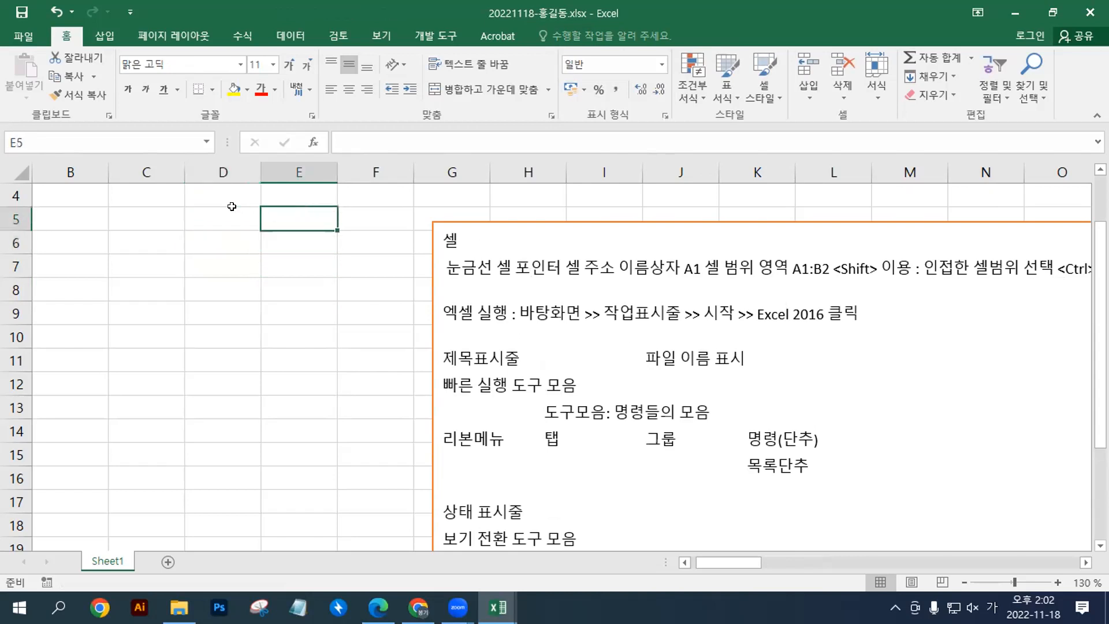
pyautogui.click(230, 208)
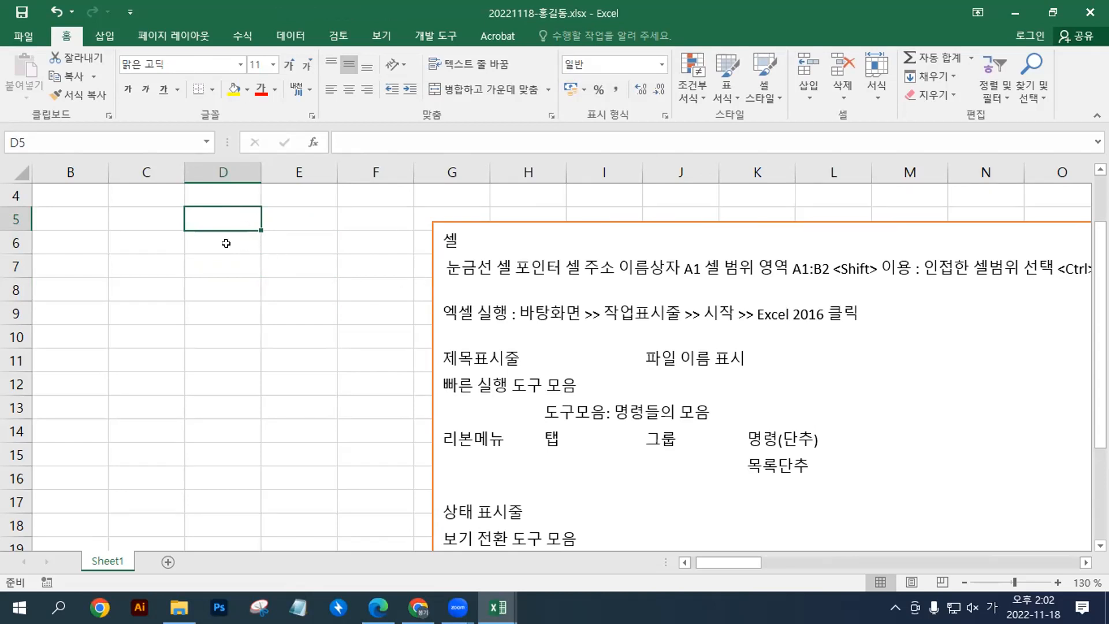
# Step: Select different cells across rows 5 to 7, ending on E7, to show the cell pointer moving between gridlines
pyautogui.click(226, 243)
pyautogui.click(271, 237)
pyautogui.click(310, 220)
pyautogui.click(174, 218)
pyautogui.click(292, 219)
pyautogui.click(203, 219)
pyautogui.click(154, 218)
pyautogui.click(154, 243)
pyautogui.click(154, 270)
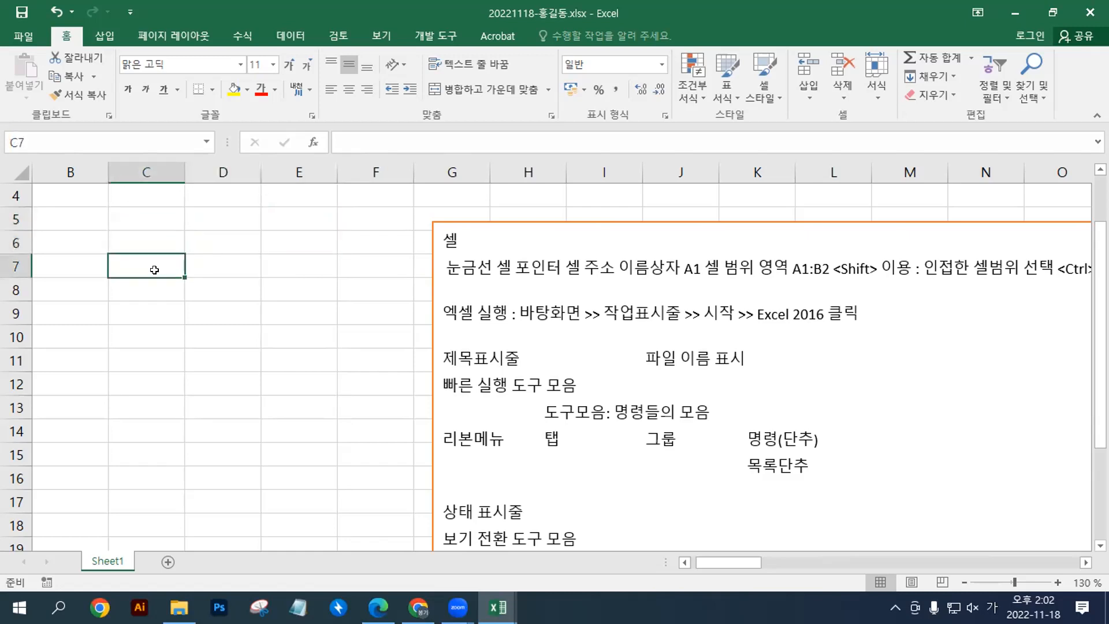
pyautogui.click(237, 265)
pyautogui.click(284, 265)
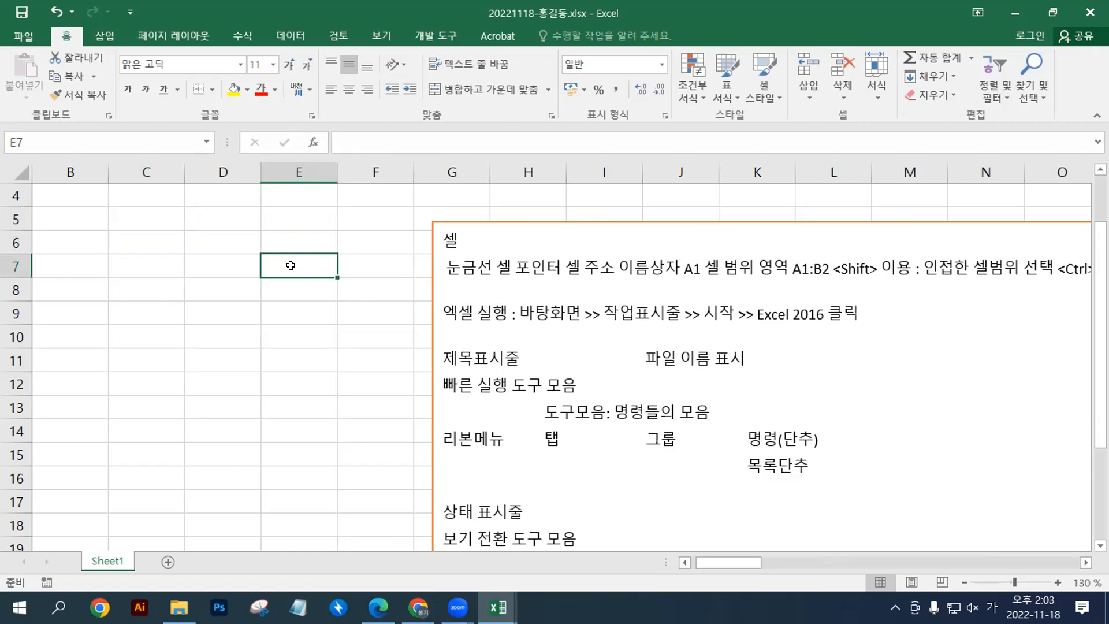
# Step: Move the cell pointer one cell at a time from E7 around rows 6 and 7, and finish on D5
pyautogui.press('Up')
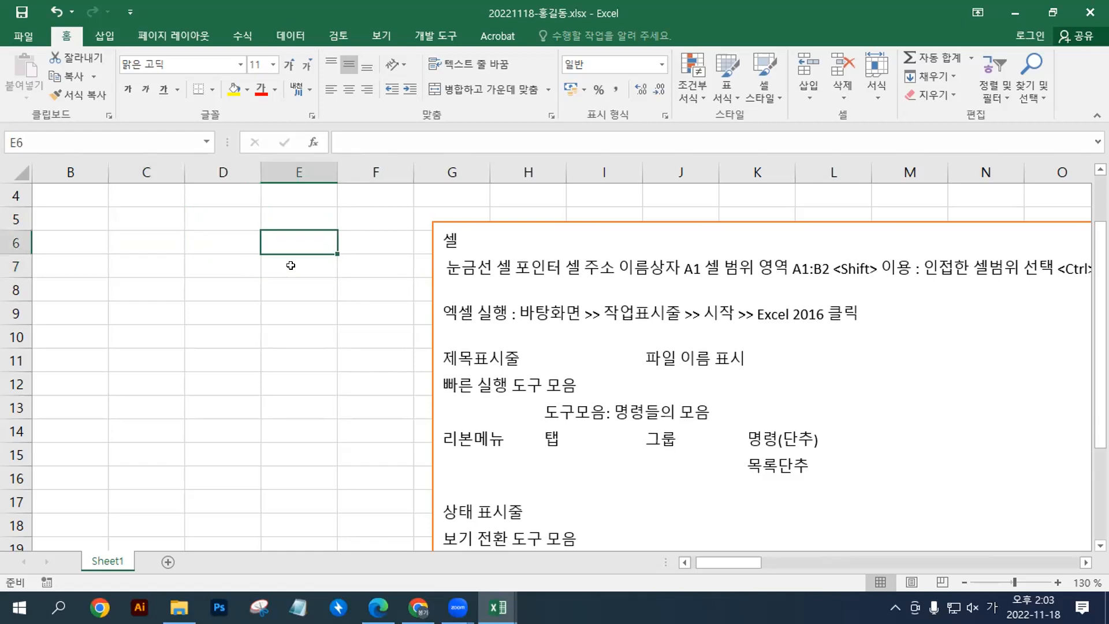
pyautogui.press('Left')
pyautogui.press('Left')
pyautogui.press('Down')
pyautogui.press('Right')
pyautogui.press('Right')
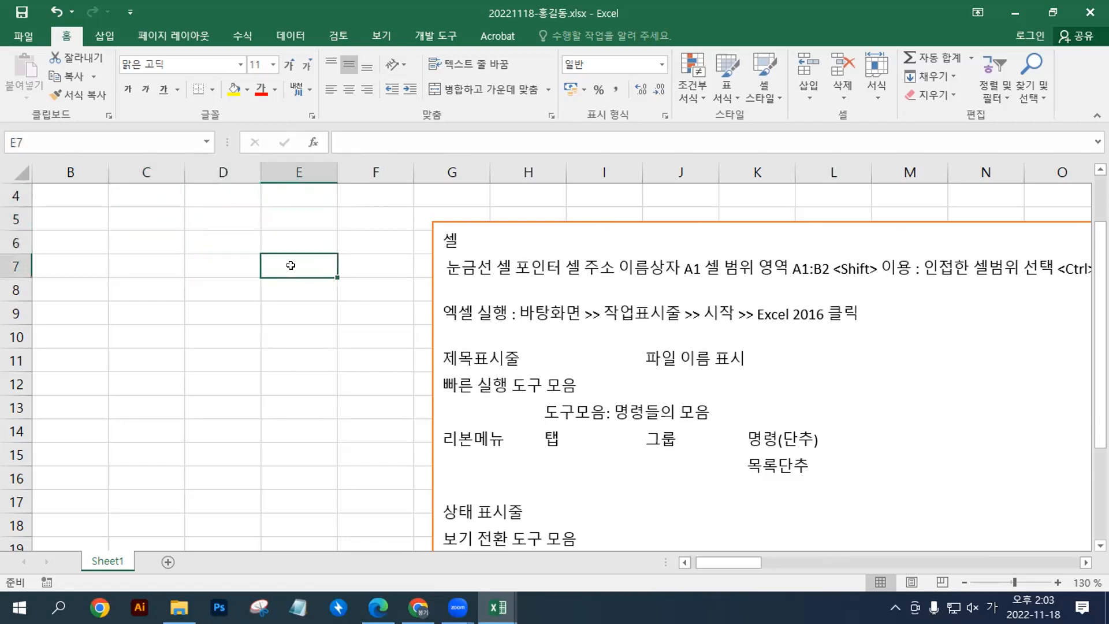
pyautogui.press('Up')
pyautogui.press('Up')
pyautogui.press('Left')
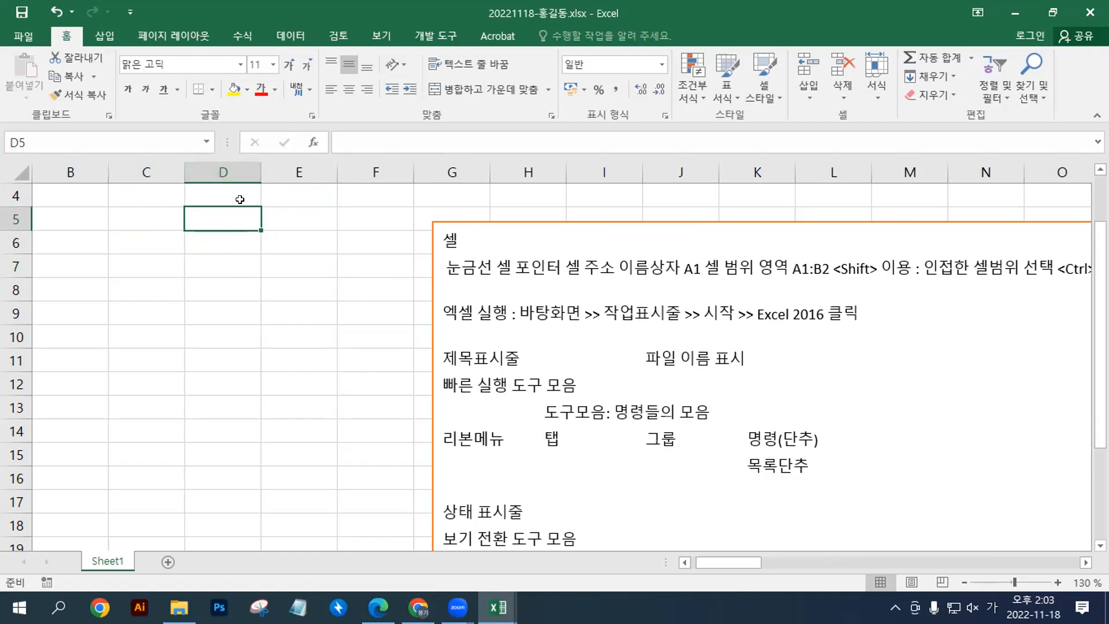
# Step: Split the pasted notes text so that "눈금선", "셀 포인터", "셀 주소" and "이름상자" each occupy their own line
pyautogui.click(494, 266)
pyautogui.press('Return')
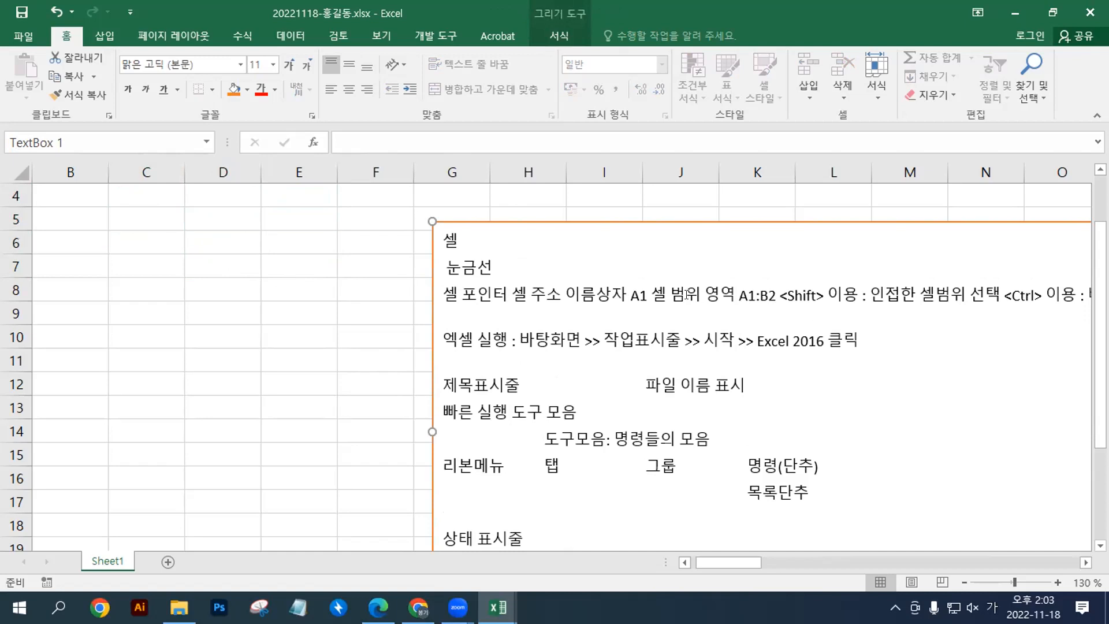
pyautogui.click(513, 294)
pyautogui.press('Return')
pyautogui.click(495, 321)
pyautogui.moveTo(495, 321); pyautogui.dragTo(512, 321)
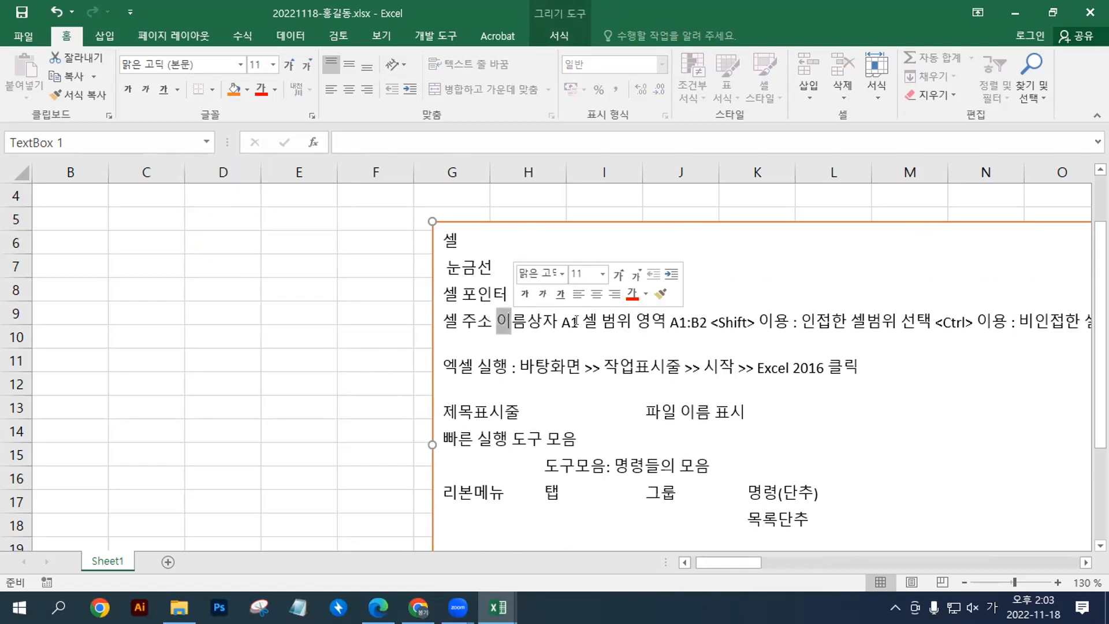
pyautogui.press('Return')
pyautogui.click(510, 349)
pyautogui.press('Return')
# Step: Delete the cell range text following "A1" and add blank space before the "엑셀 실행" line
pyautogui.click(470, 376)
pyautogui.hotkey('shift', 'End')
pyautogui.press('Delete')
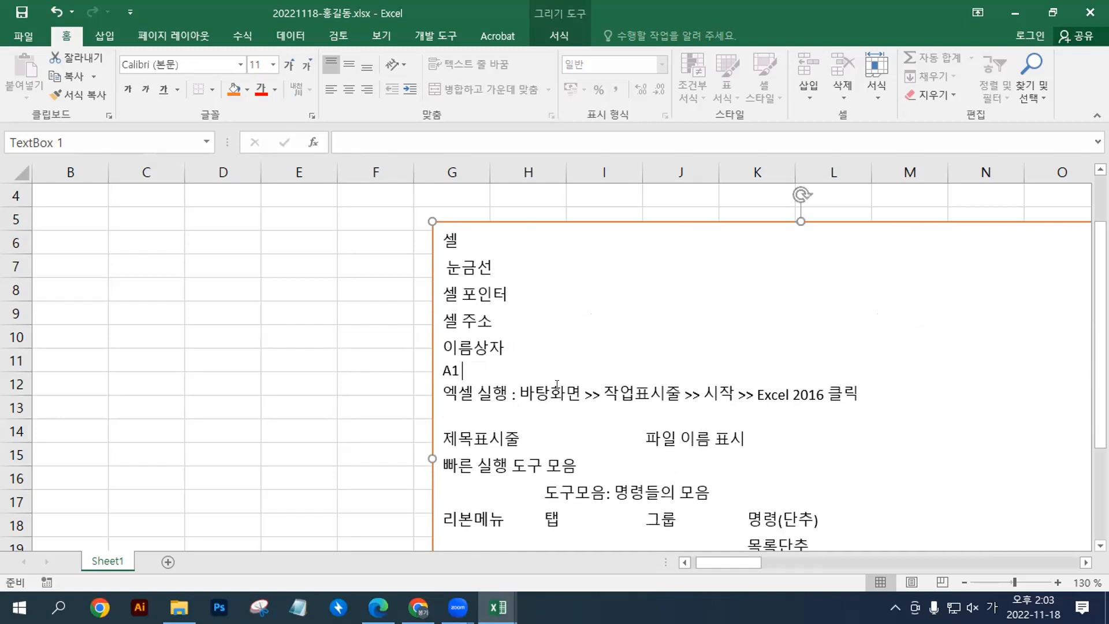
pyautogui.press('Return')
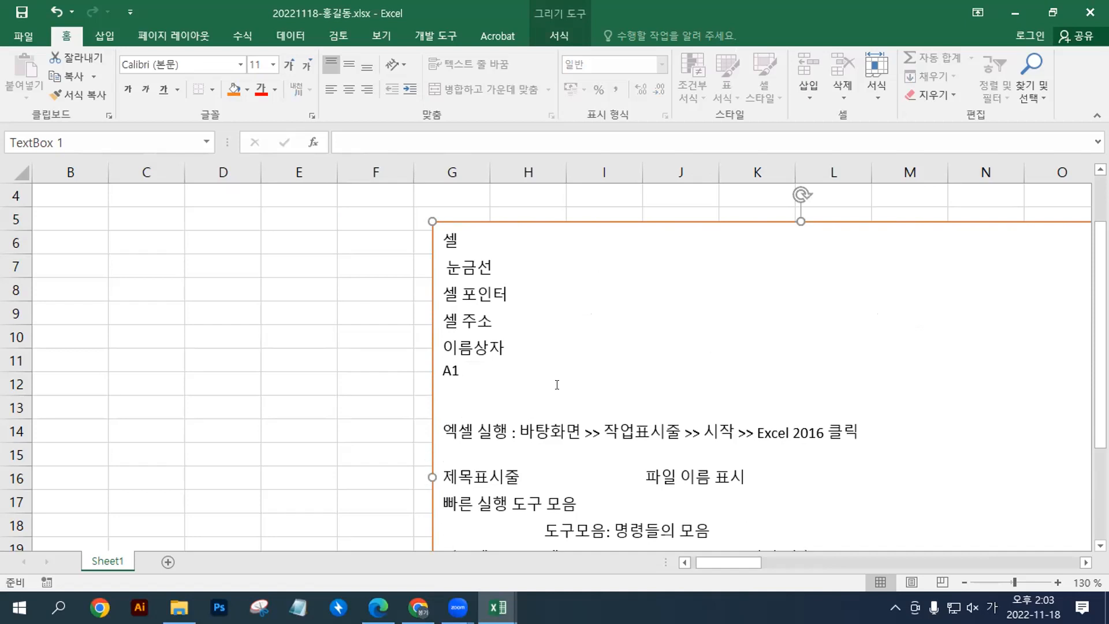
# Step: Insert a new first line reading "셀 범위 영역" above "셀" in the notes text box
pyautogui.hotkey('ctrl', 'Home')
pyautogui.press('Return')
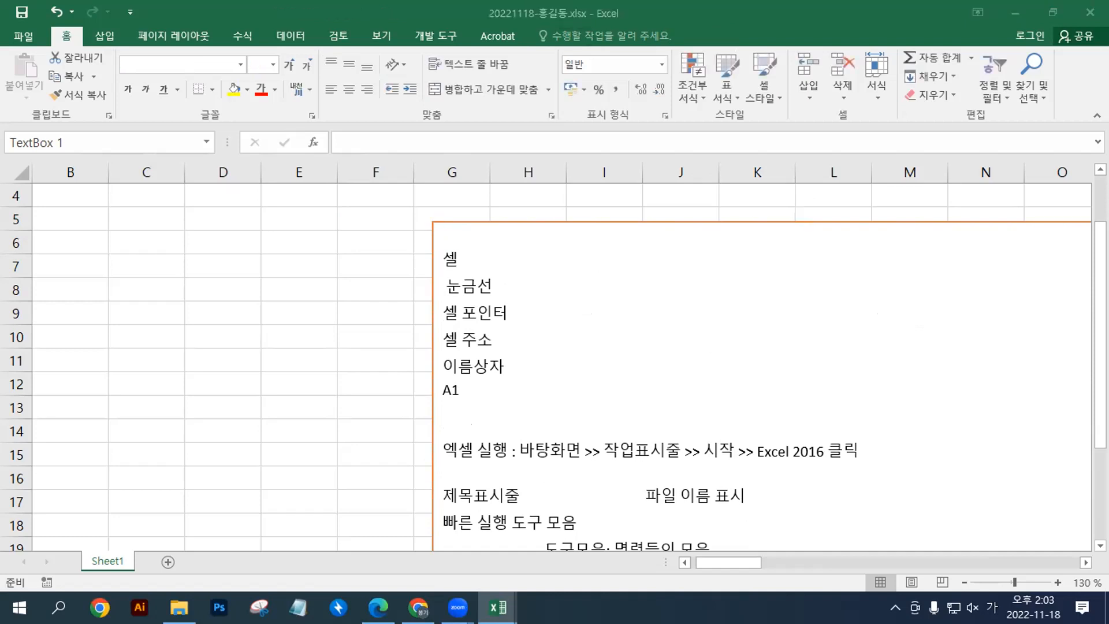
pyautogui.click(507, 241)
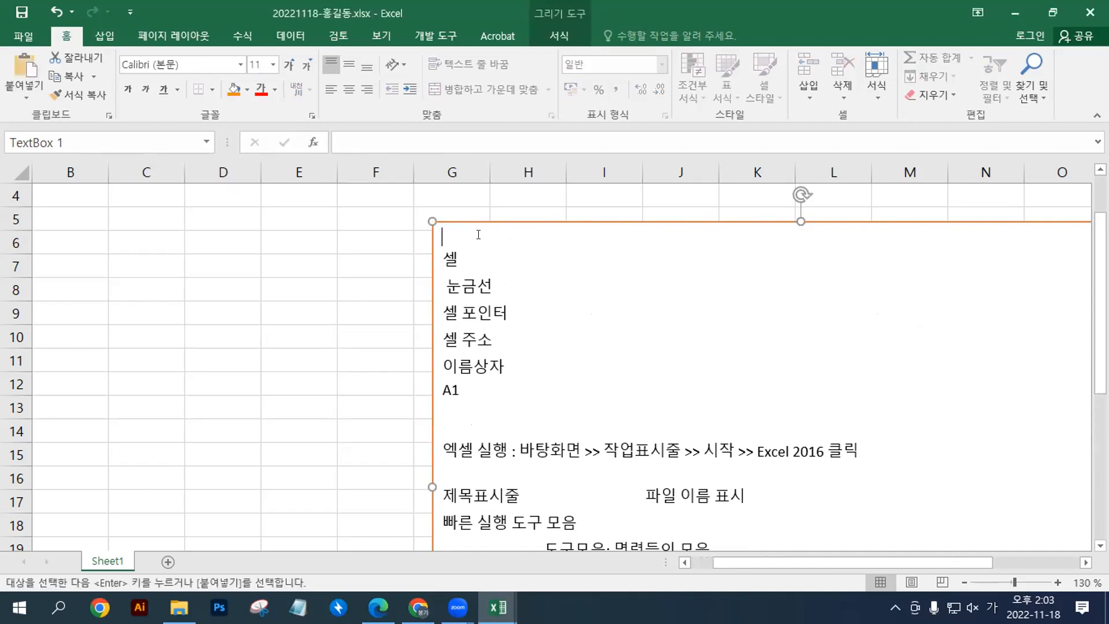
pyautogui.write('셀 범위 영역')
# Step: Edit the first line to read "셀 범위 (영역 )" without duplicated text, and add a blank line below it
pyautogui.moveTo(501, 239); pyautogui.dragTo(512, 240)
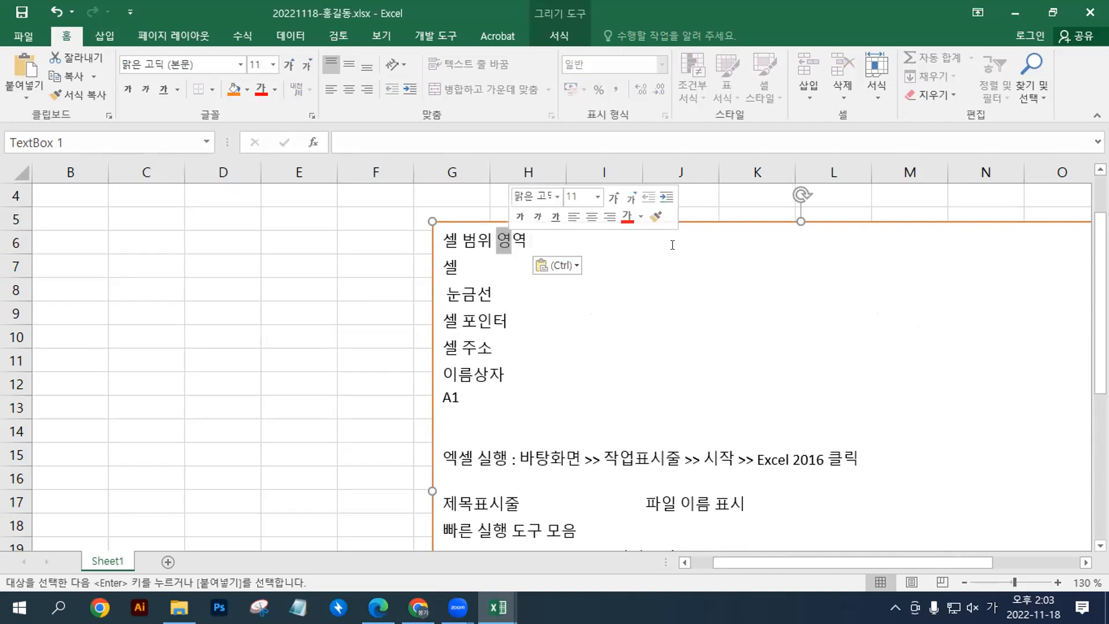
pyautogui.press('Left')
pyautogui.press('BackSpace')
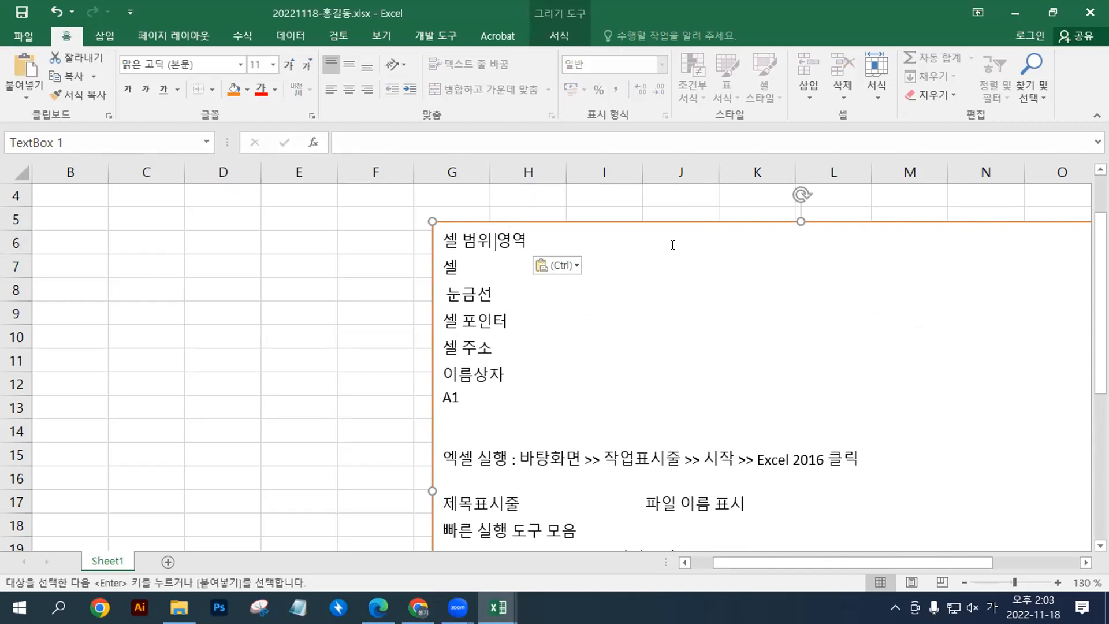
pyautogui.write('(')
pyautogui.press('End')
pyautogui.write('_')
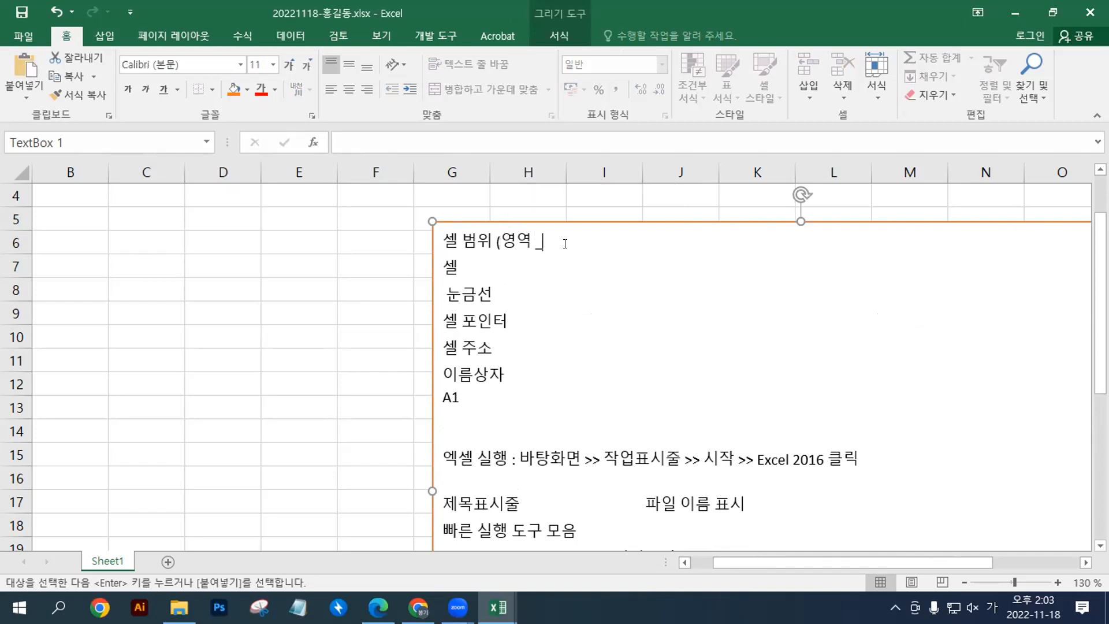
pyautogui.press('BackSpace')
pyautogui.press('BackSpace')
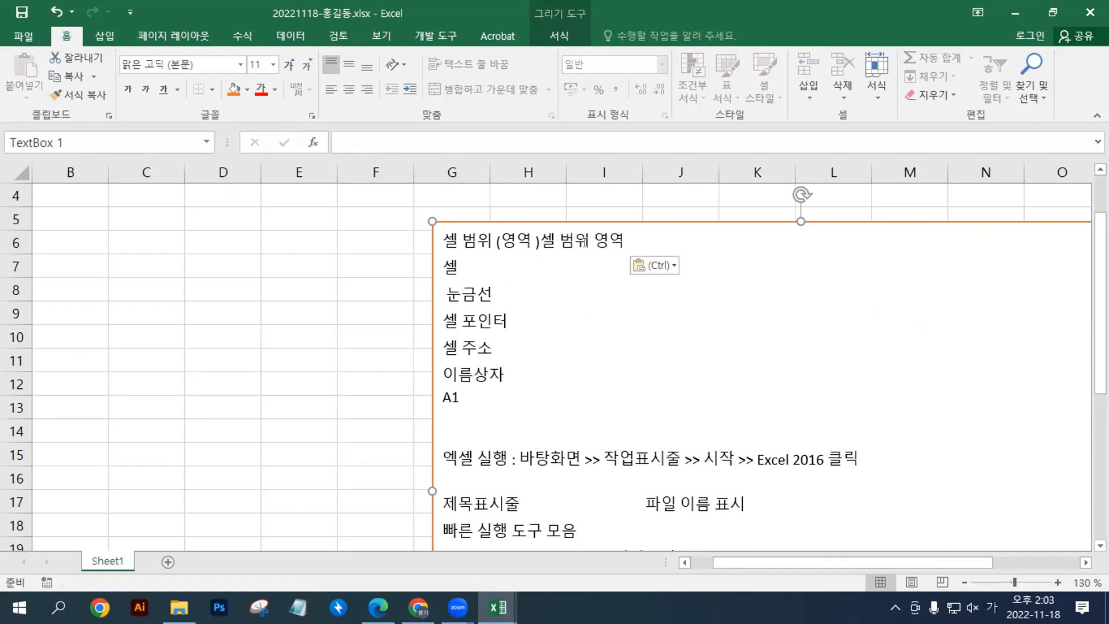
pyautogui.press('ctrl')
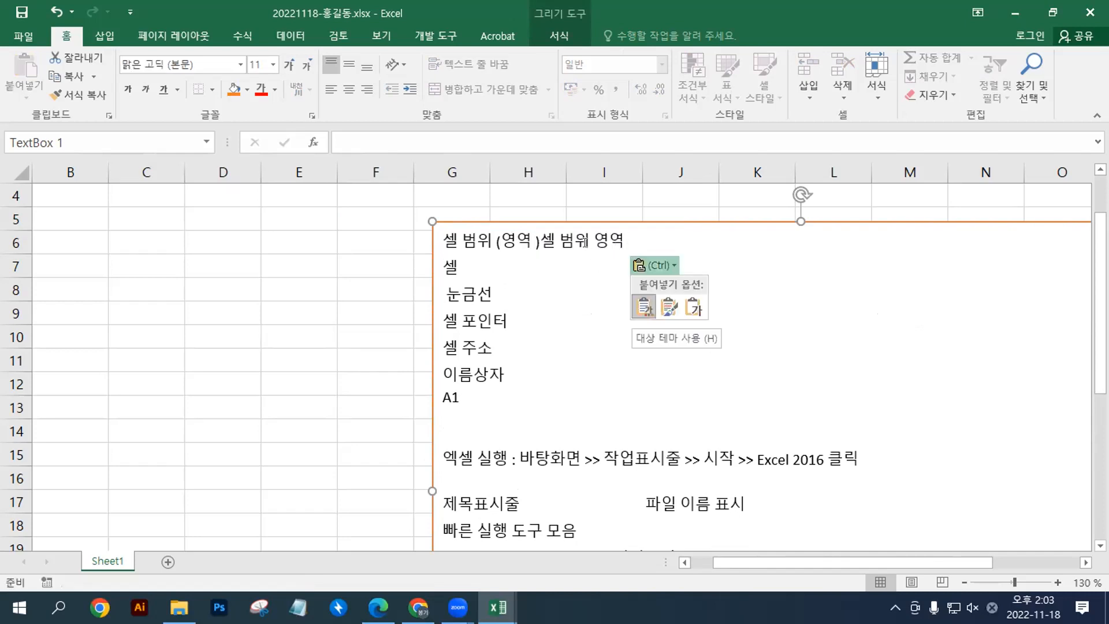
pyautogui.moveTo(540, 241); pyautogui.dragTo(631, 240)
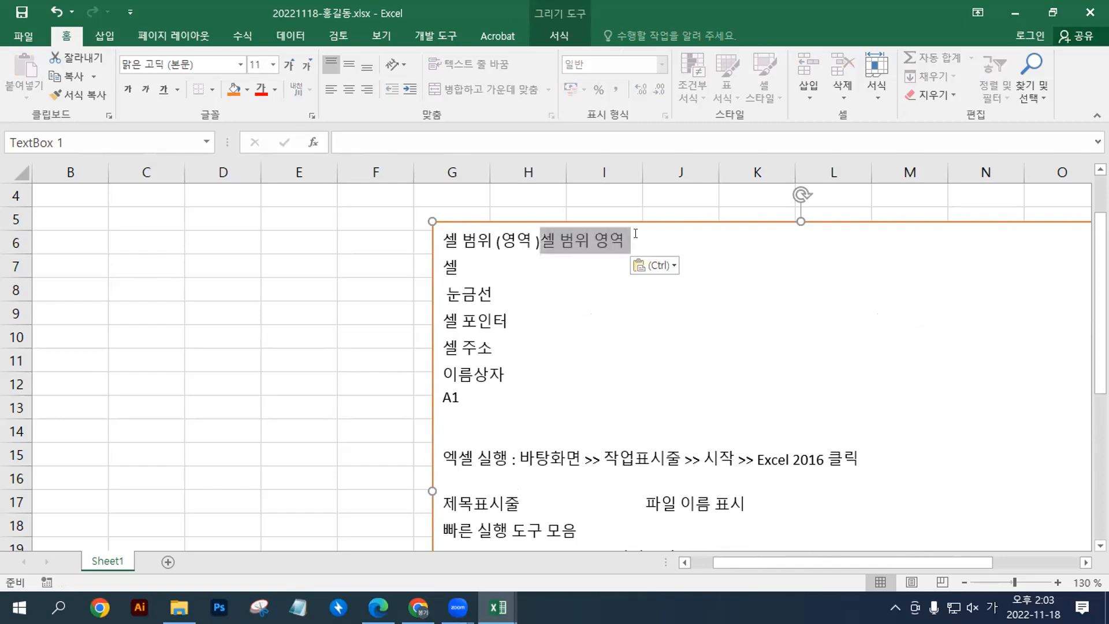
pyautogui.press('Delete')
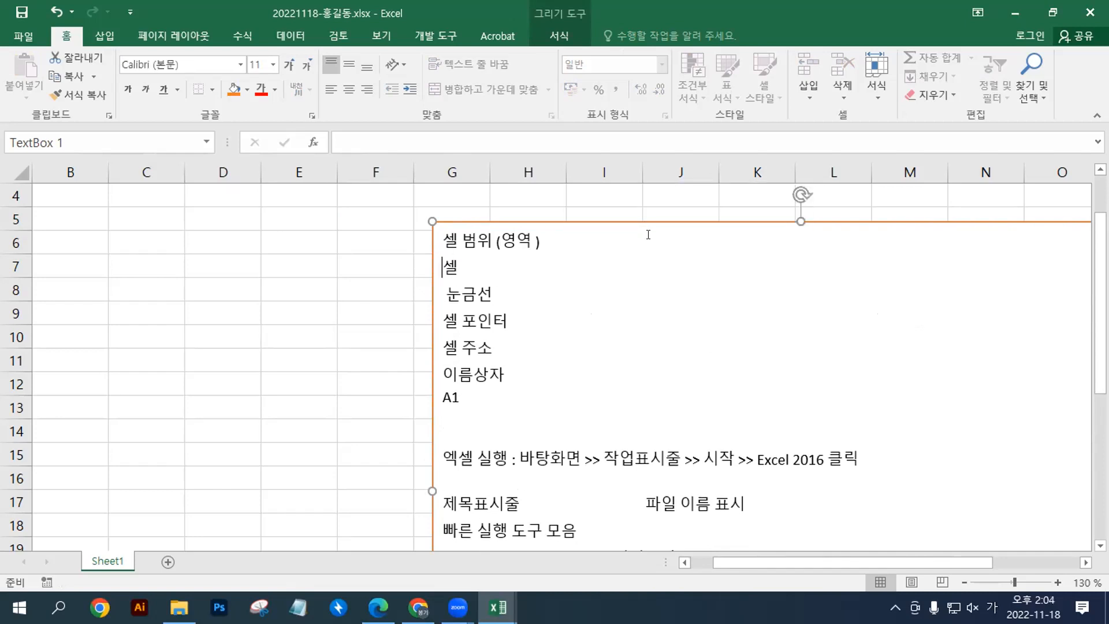
pyautogui.press('Return')
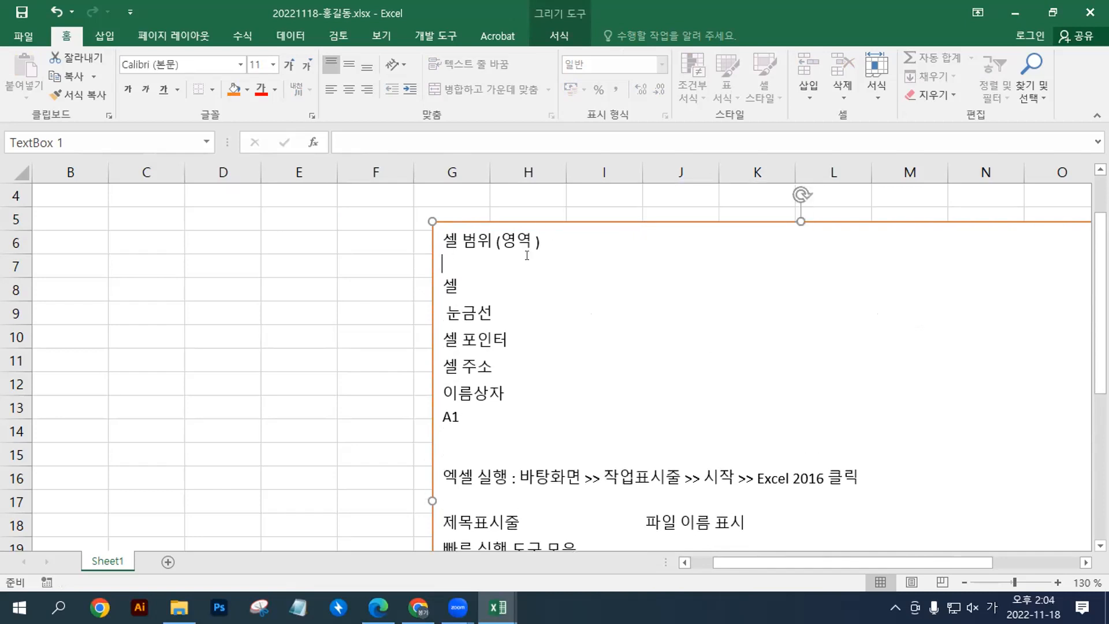
# Step: Select several blocks of adjacent cells from different starting corners, such as C5:F10, to demonstrate a cell range
pyautogui.moveTo(139, 214)
pyautogui.mouseDown()
pyautogui.moveTo(265, 322)
pyautogui.moveTo(337, 321)
pyautogui.mouseUp()
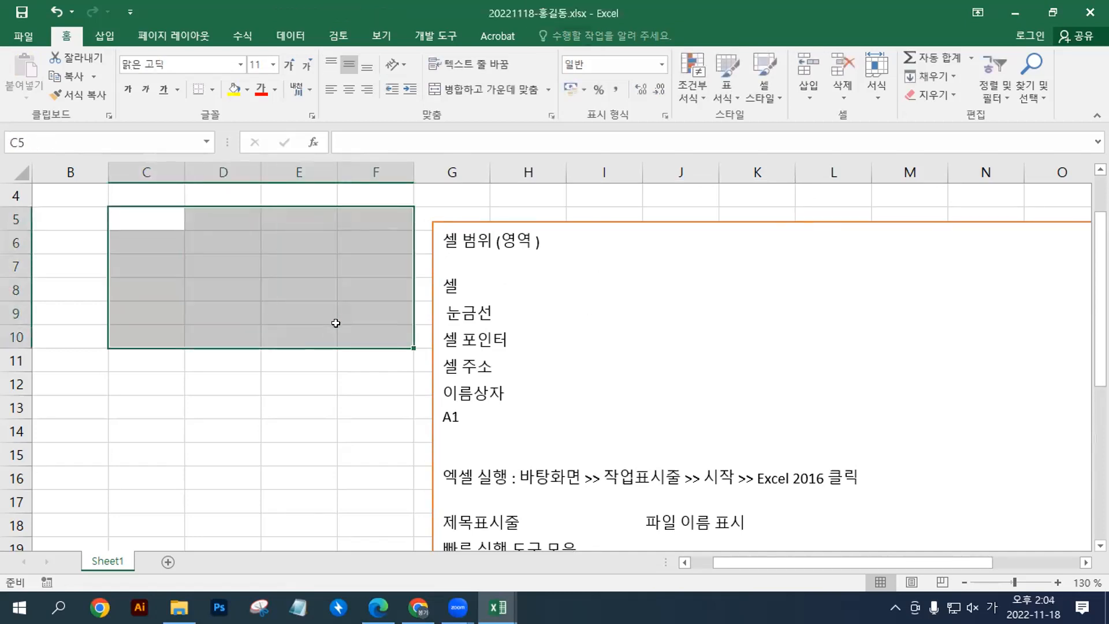
pyautogui.moveTo(160, 217); pyautogui.dragTo(285, 307)
pyautogui.moveTo(358, 358); pyautogui.dragTo(141, 218)
pyautogui.moveTo(114, 359); pyautogui.dragTo(301, 240)
pyautogui.moveTo(372, 240); pyautogui.dragTo(122, 332)
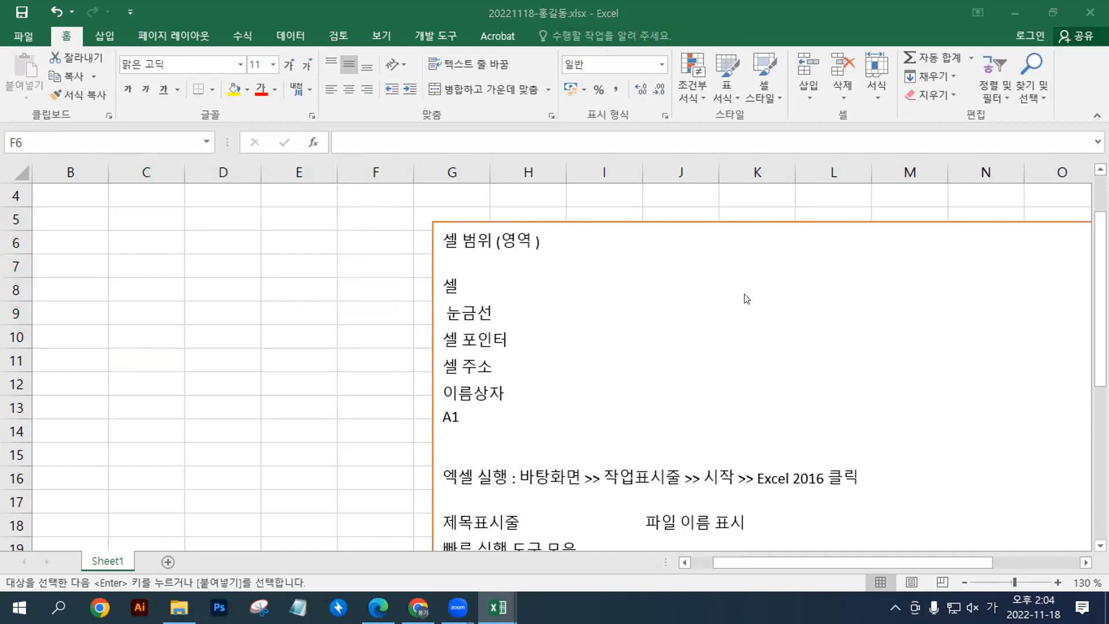
# Step: Add "<Shift> 이용 : 인접한 셀범위 선택" and "<Ctrl> 이용 : 비인접한 셀범위 선택" on separate lines under "셀 범위 (영역 )"
pyautogui.click(463, 251)
pyautogui.click(464, 252)
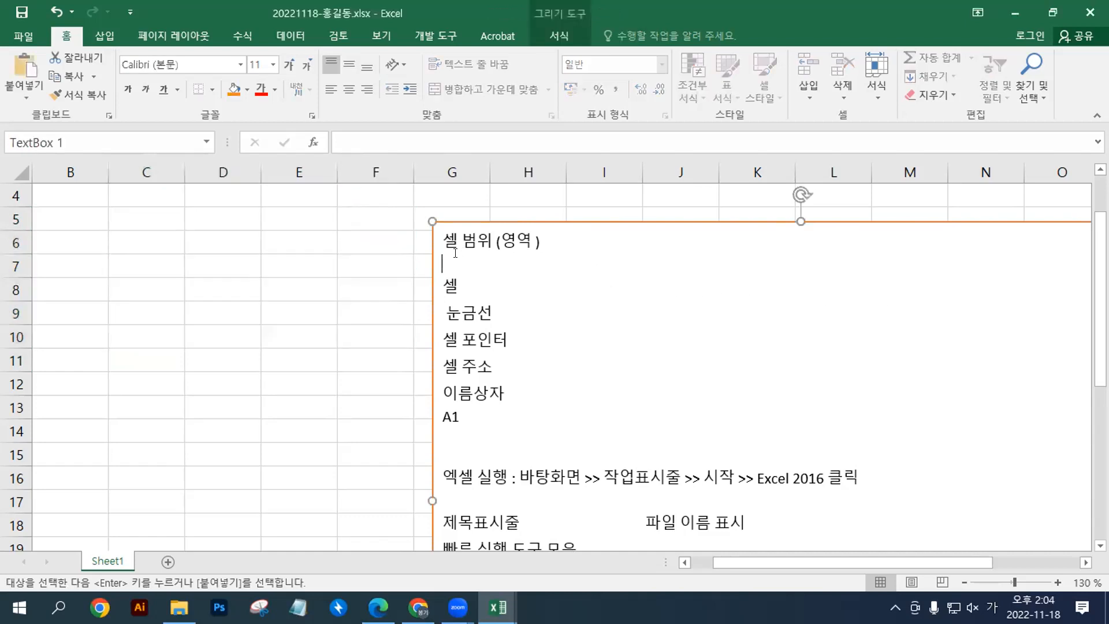
pyautogui.write('<Shift> 이용 : 인접한 셀범위 선택 <Ctrl> 이용 : 비인접한 셀범위 선택')
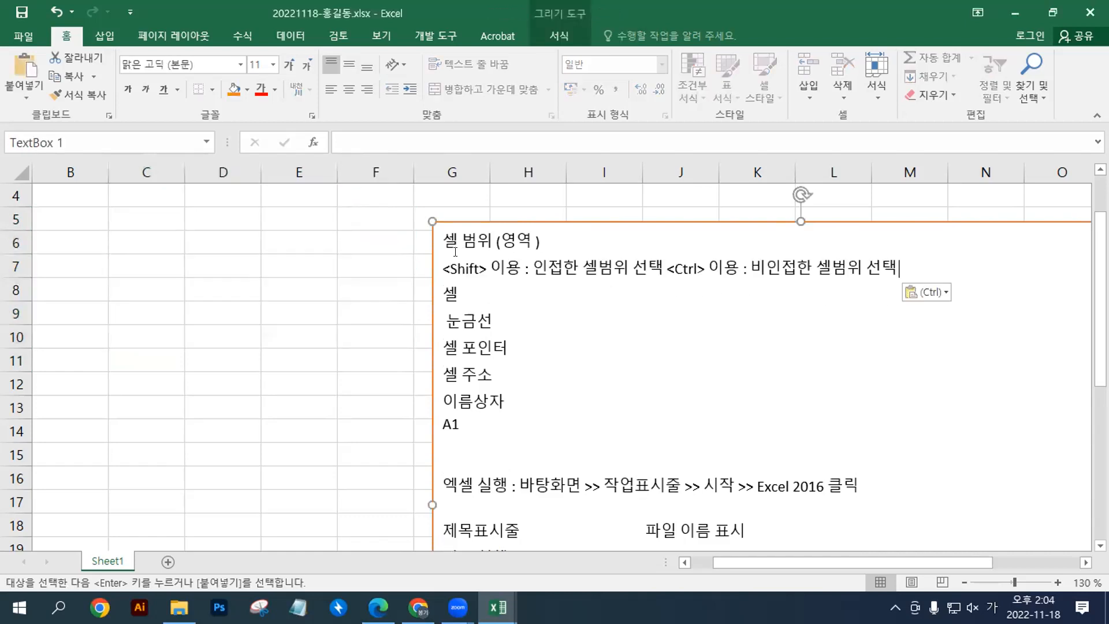
pyautogui.click(666, 263)
pyautogui.write('<Shift> 이용 : 인접한 셀범위 선택 <Ctrl> 이용 : 비인접한 셀범위 선택')
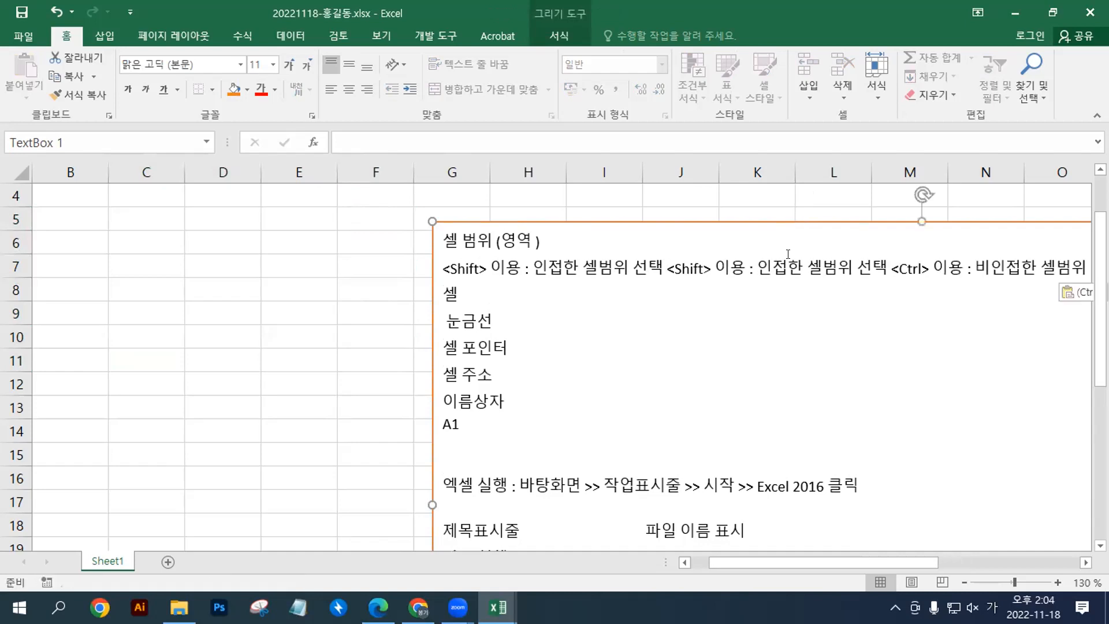
pyautogui.hotkey('ctrl', 'z')
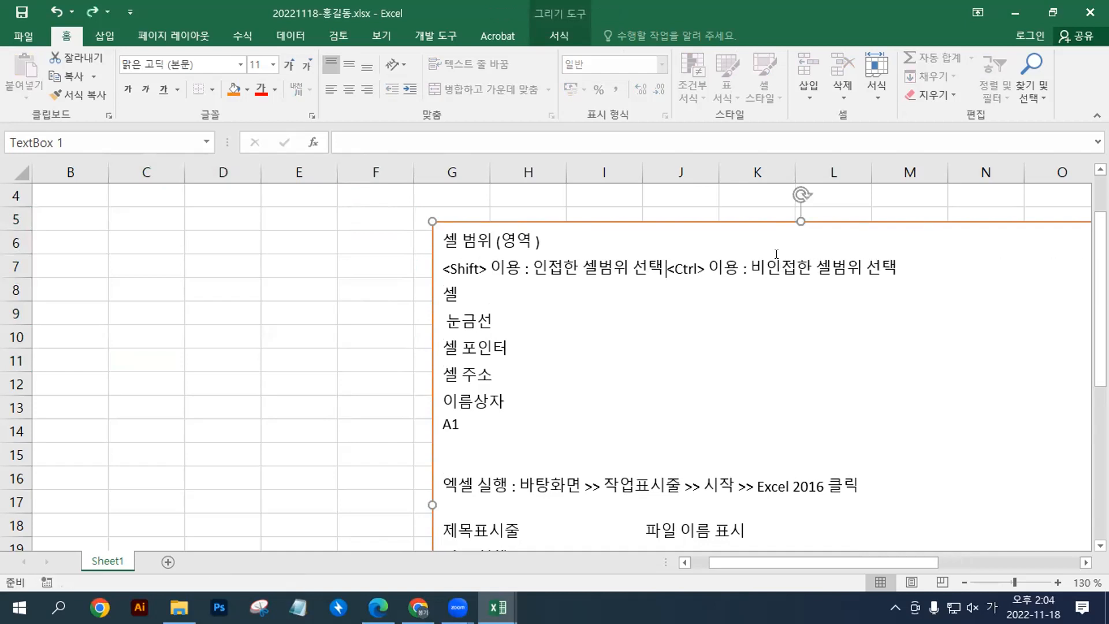
pyautogui.press('Return')
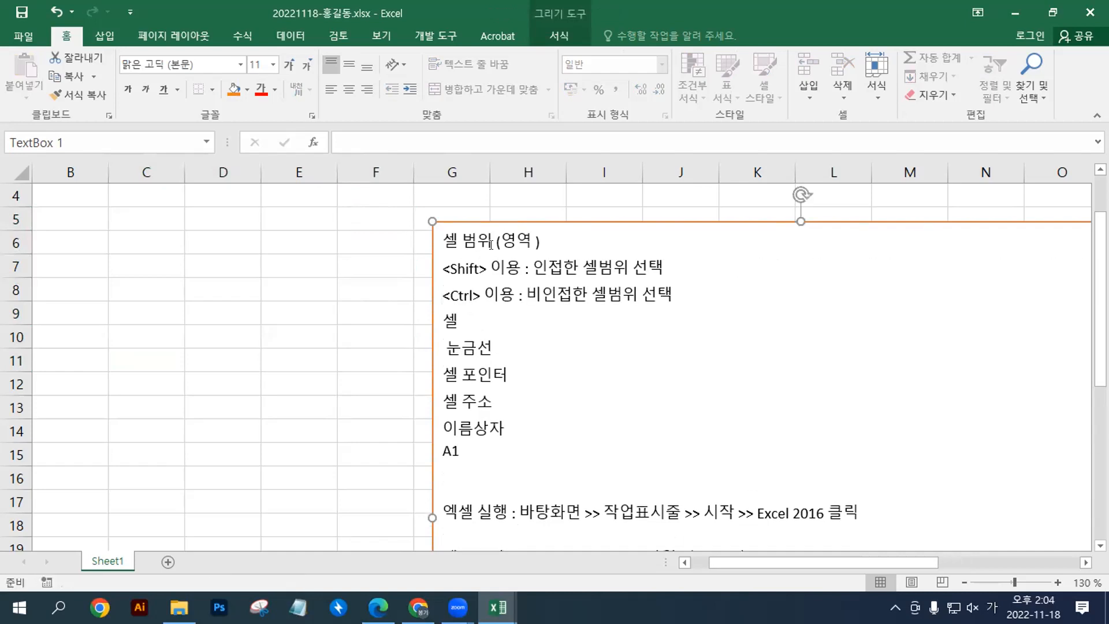
# Step: Select the adjacent cell range C5:E8 by extending the selection from its first cell to its last
pyautogui.click(138, 216)
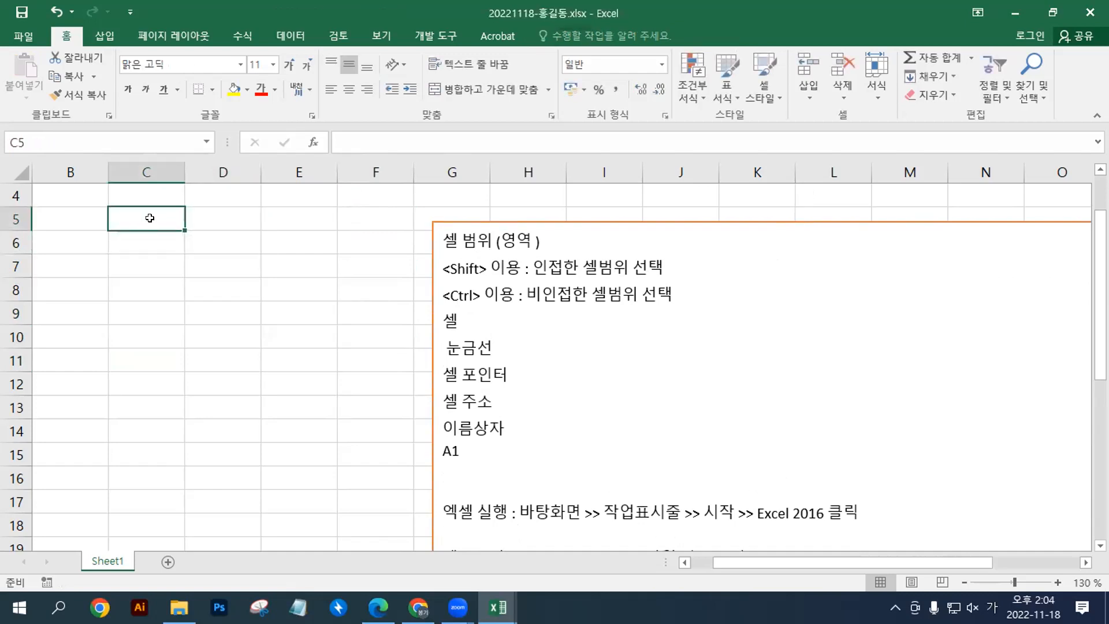
pyautogui.keyDown('shift'); pyautogui.click(295, 290); pyautogui.keyUp('shift')
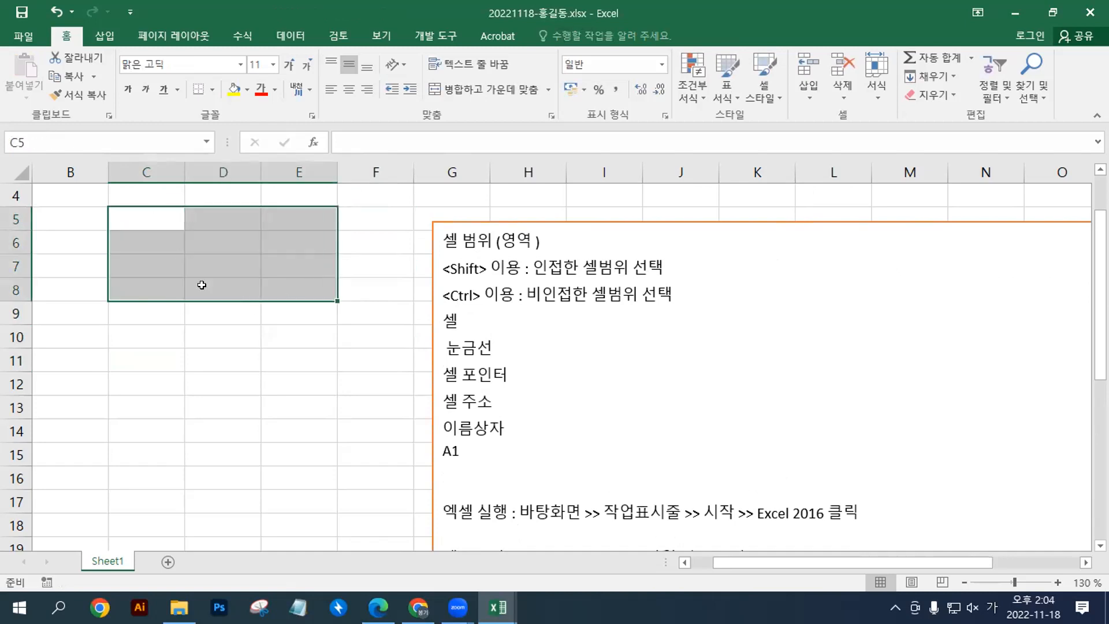
# Step: Select the non-adjacent cells C5:C7, D6, D8:D10, F6 and F10:F12 together, and clear the selection by selecting only D6
pyautogui.moveTo(139, 215); pyautogui.dragTo(139, 258)
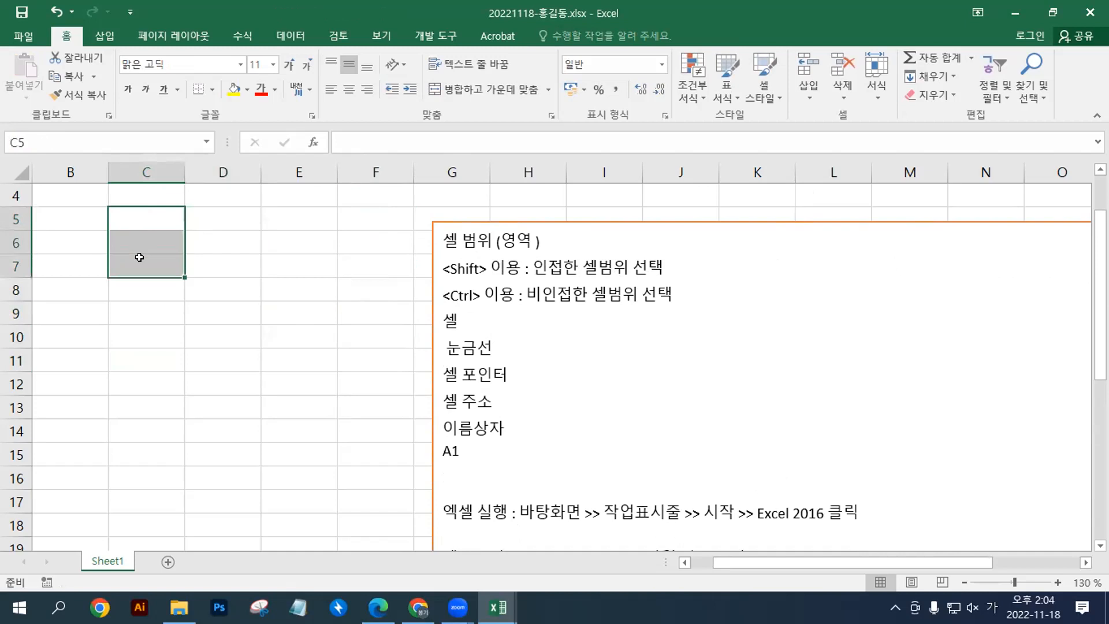
pyautogui.keyDown('ctrl'); pyautogui.click(232, 243); pyautogui.keyUp('ctrl')
pyautogui.moveTo(216, 289); pyautogui.dragTo(219, 338)
pyautogui.keyDown('ctrl'); pyautogui.click(335, 246); pyautogui.keyUp('ctrl')
pyautogui.moveTo(336, 336); pyautogui.dragTo(335, 389)
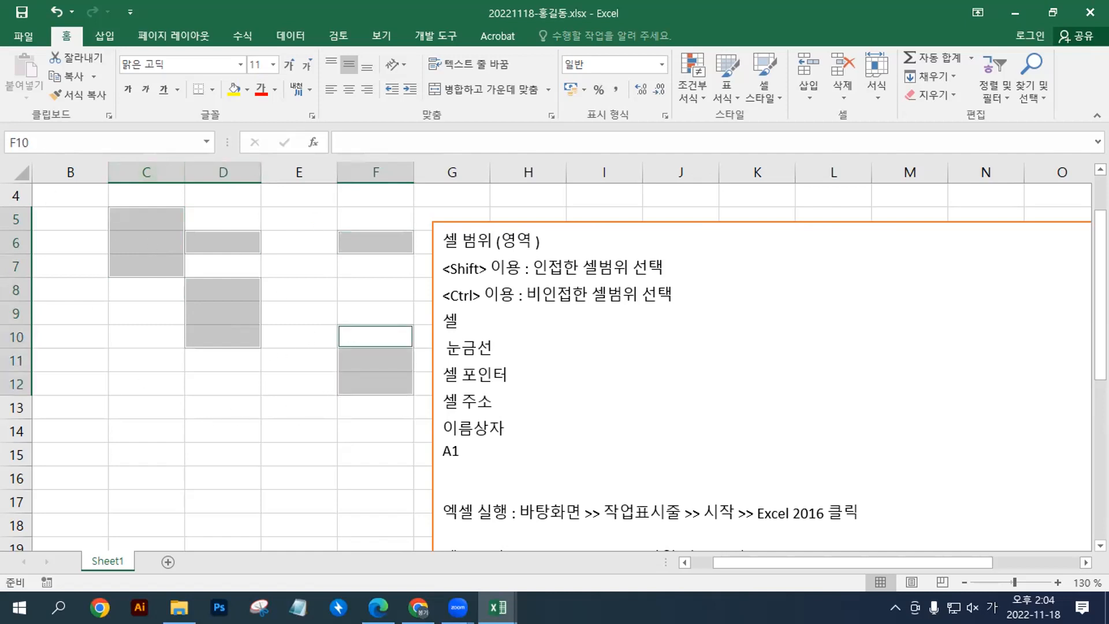
pyautogui.click(213, 241)
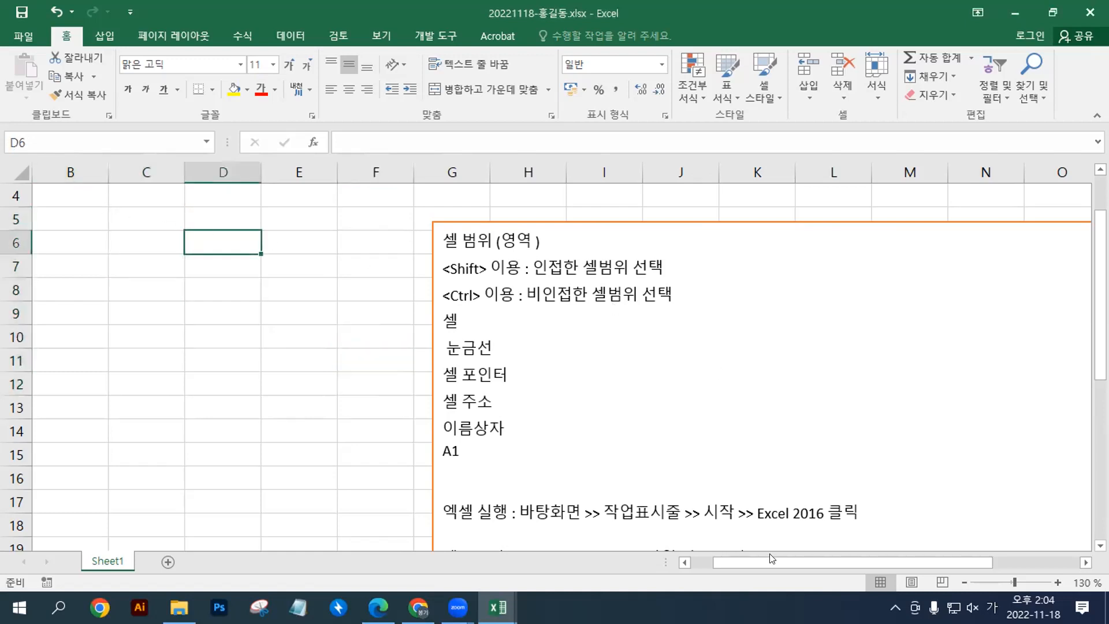
# Step: Add "열", "열 머리글(알파벳 표시)" and "선택기" on separate lines above "셀 범위 (영역 )" in the notes
pyautogui.moveTo(800, 563); pyautogui.dragTo(774, 564)
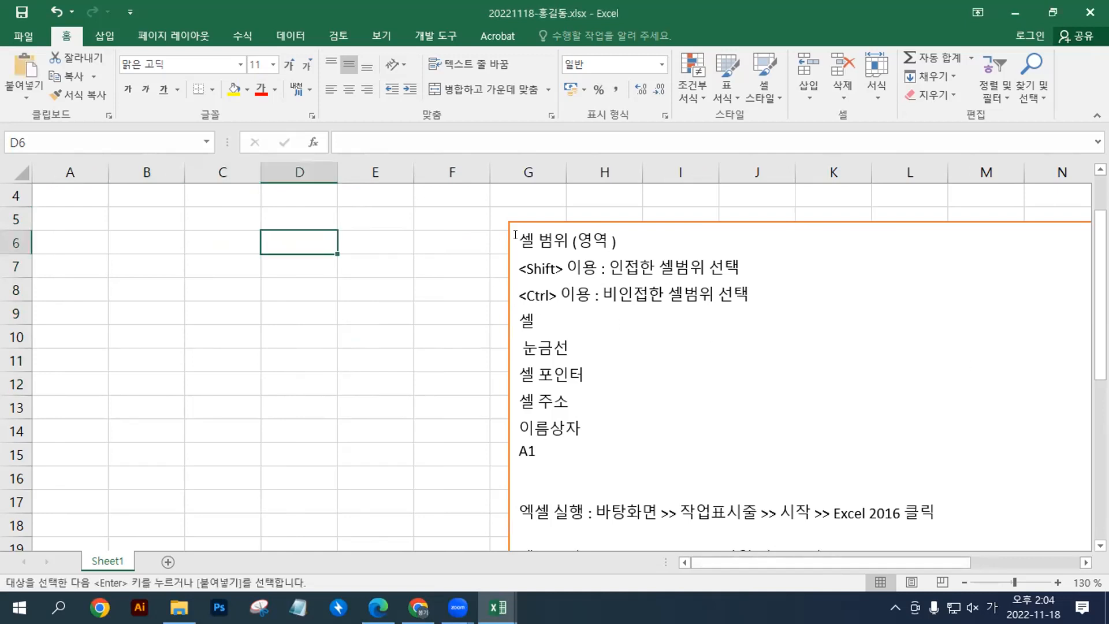
pyautogui.click(558, 232)
pyautogui.write('열 열 머리글(알파벳 표시) 선택기')
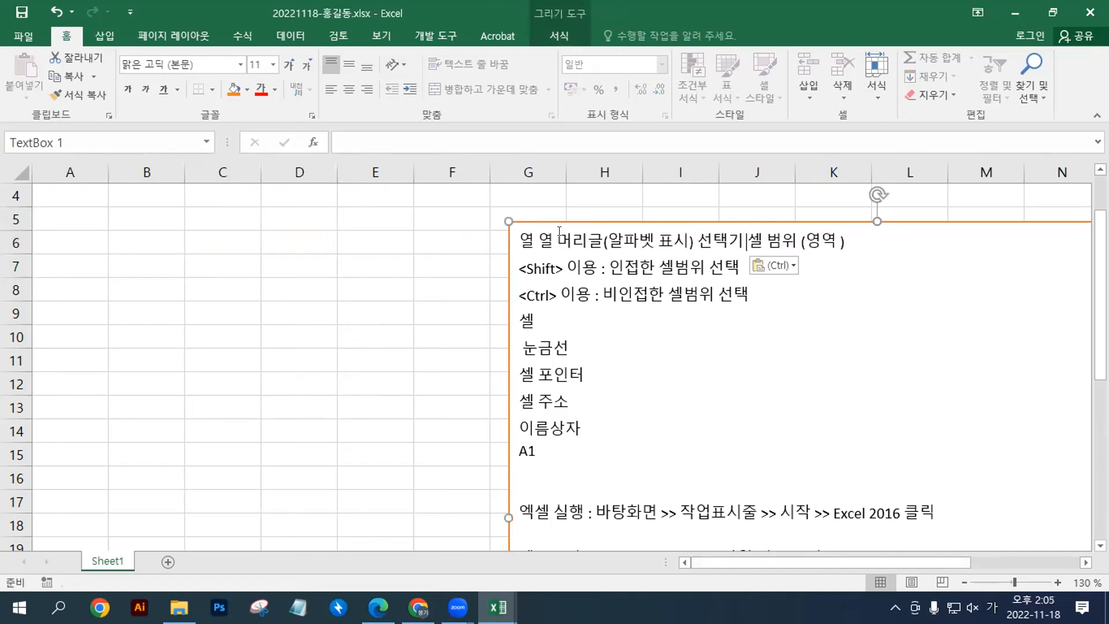
pyautogui.press('Return')
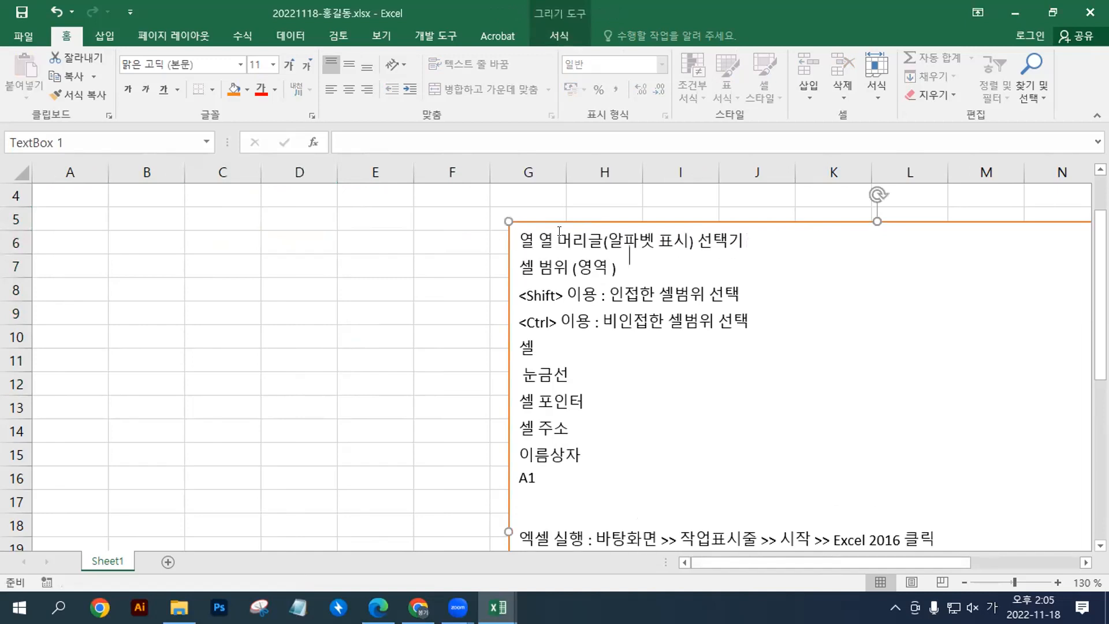
pyautogui.click(538, 234)
pyautogui.press('Return')
pyautogui.click(677, 267)
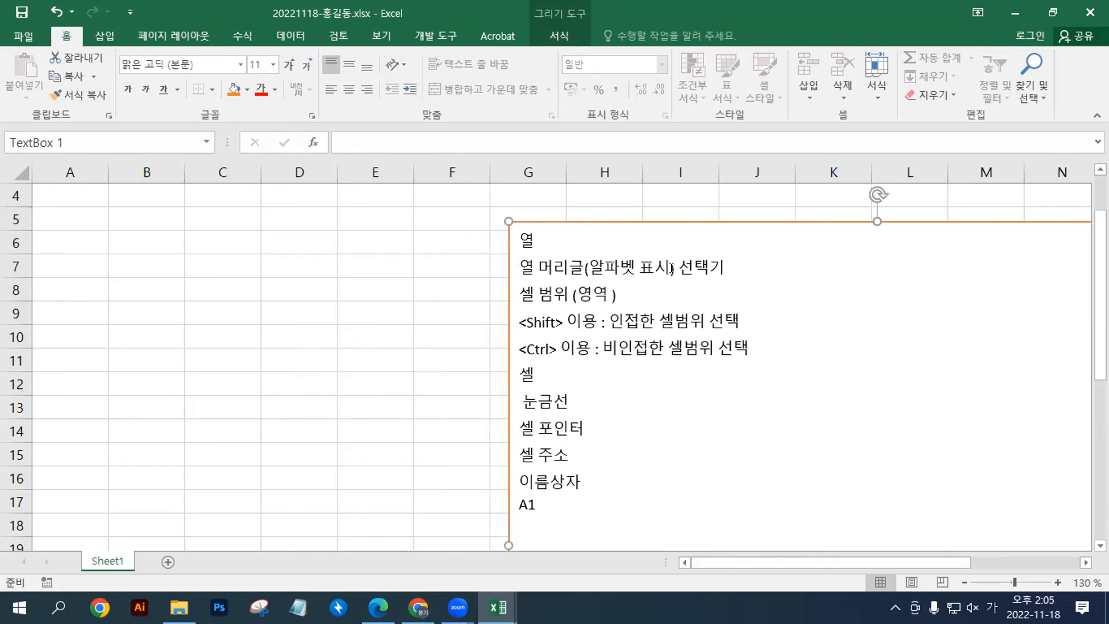
pyautogui.press('Return')
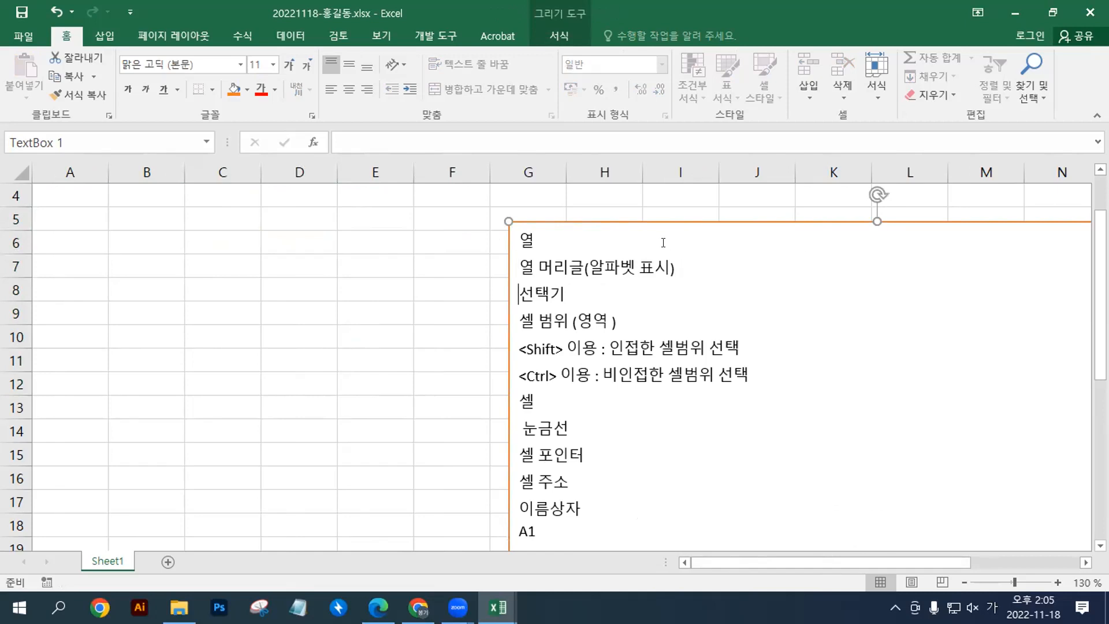
# Step: Select the whole of column B as a demonstration, and extend the "열" line in the notes to "열(칸)"
pyautogui.click(157, 166)
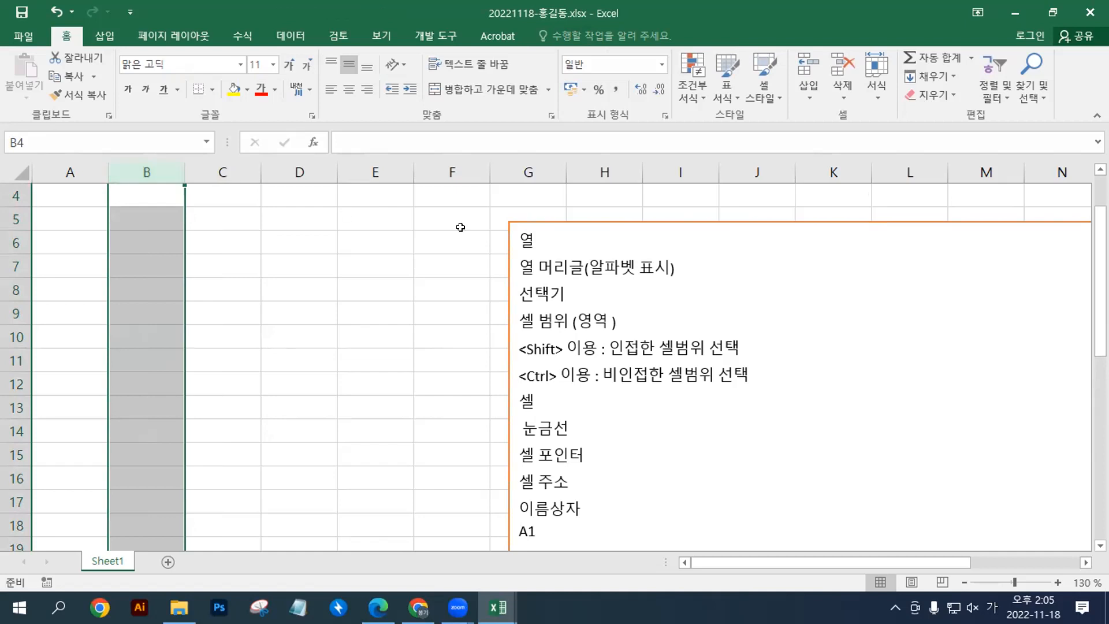
pyautogui.click(576, 239)
pyautogui.write('(카ㄴ)')
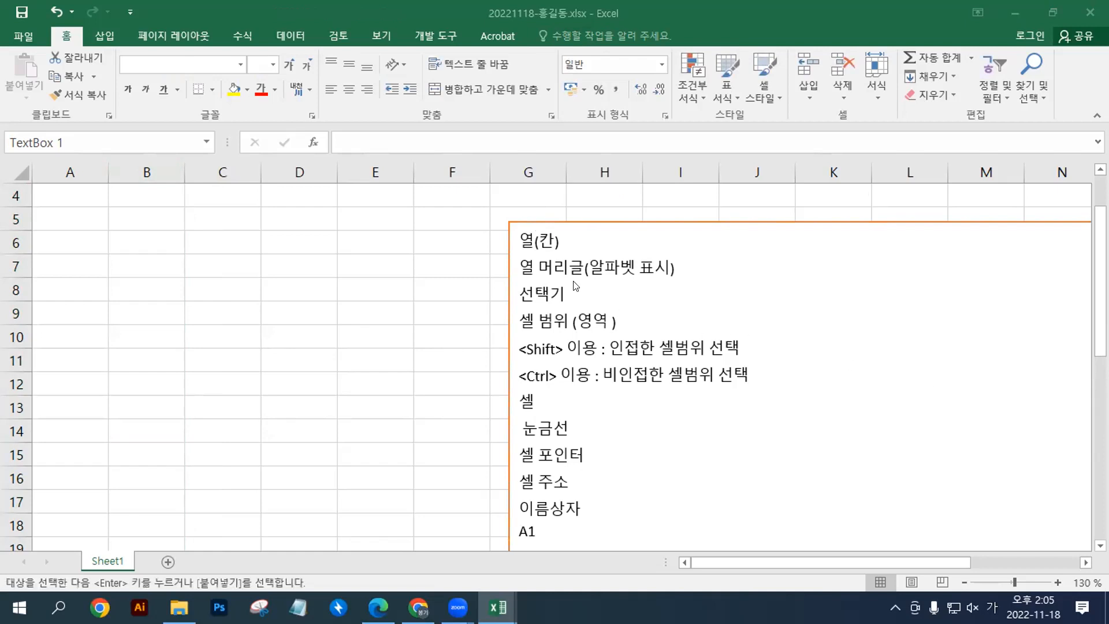
# Step: Add "행" and "행 머리글(일련번호(1,2,3,...) 표시)" on separate lines above "열(칸)", without duplicated text
pyautogui.click(525, 240)
pyautogui.write('행 행 머리글(일련번호(1,2,3,...) 표시)')
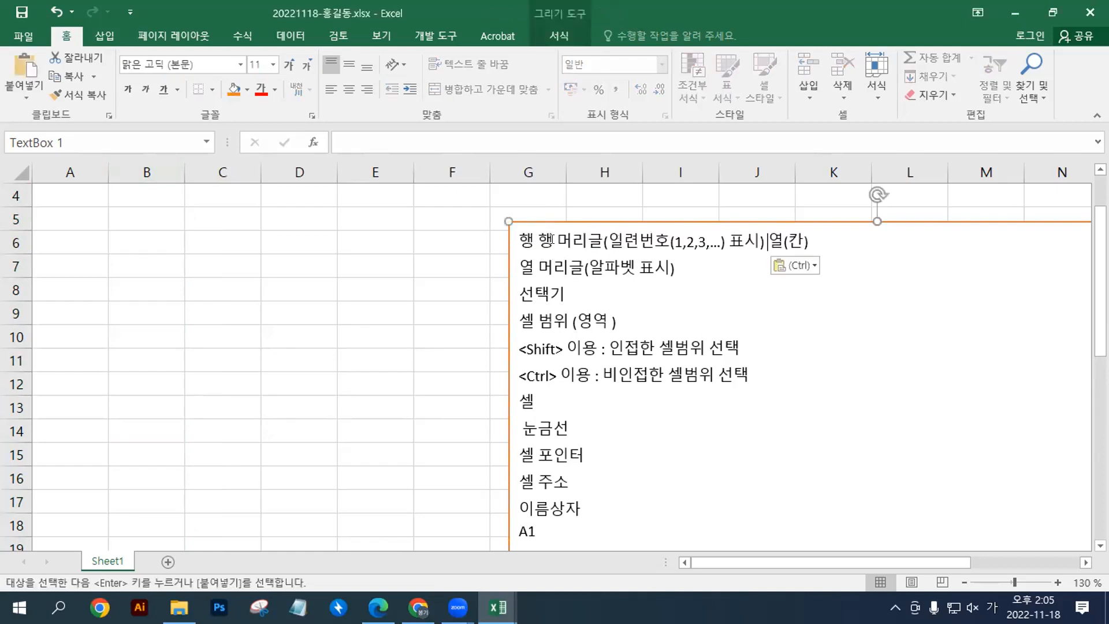
pyautogui.write('행 행 머리글(일련번호(1,2,3,...) 표시)')
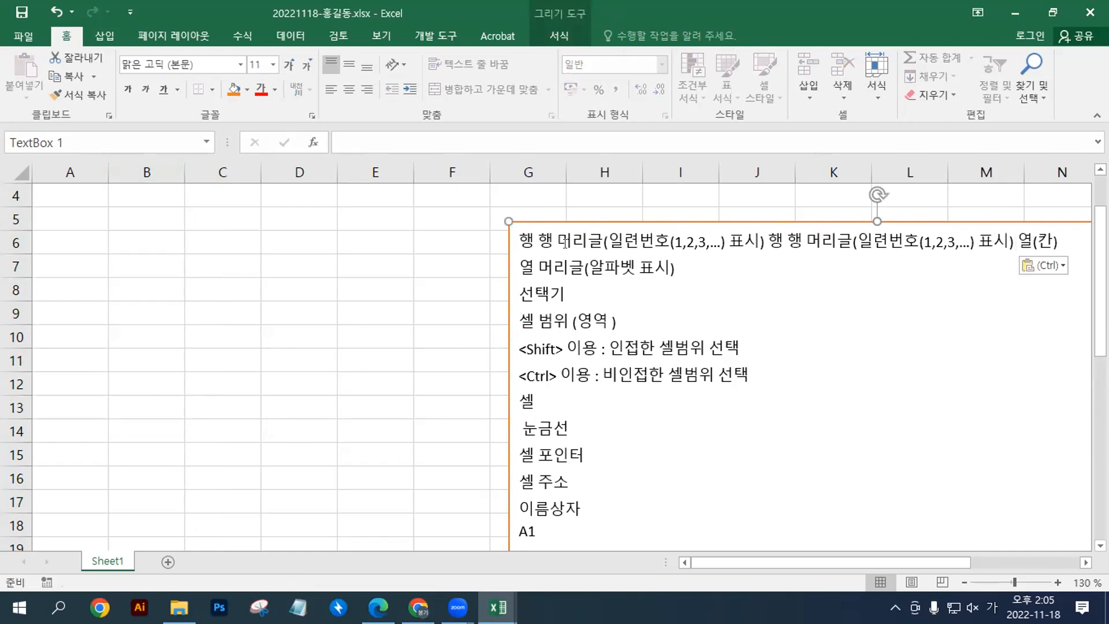
pyautogui.hotkey('ctrl', 'z')
pyautogui.press('Return')
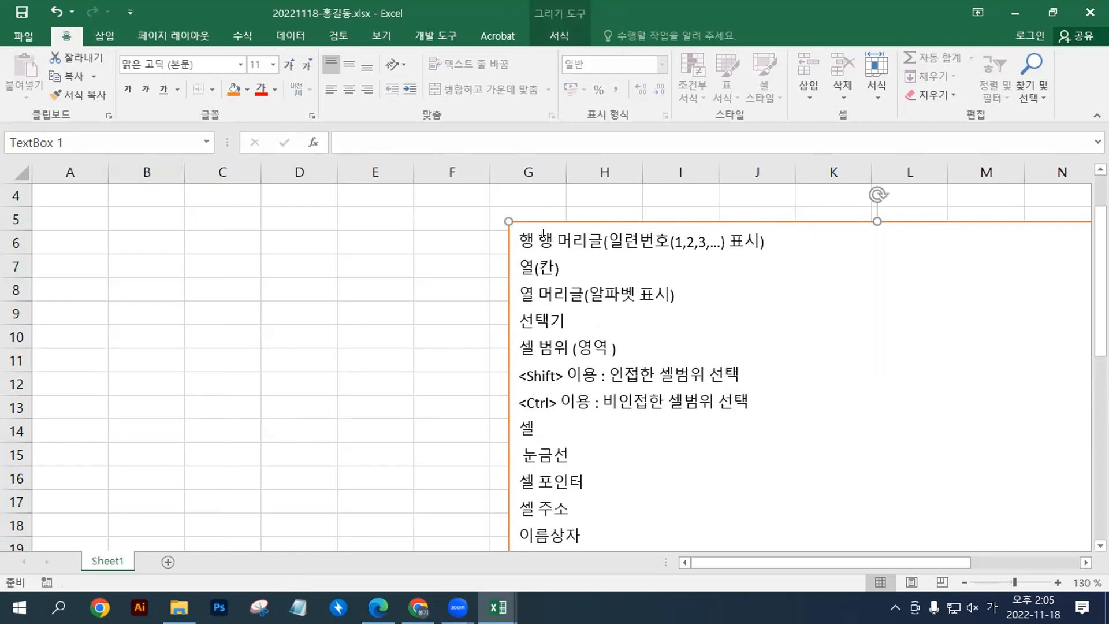
pyautogui.click(541, 240)
pyautogui.press('Return')
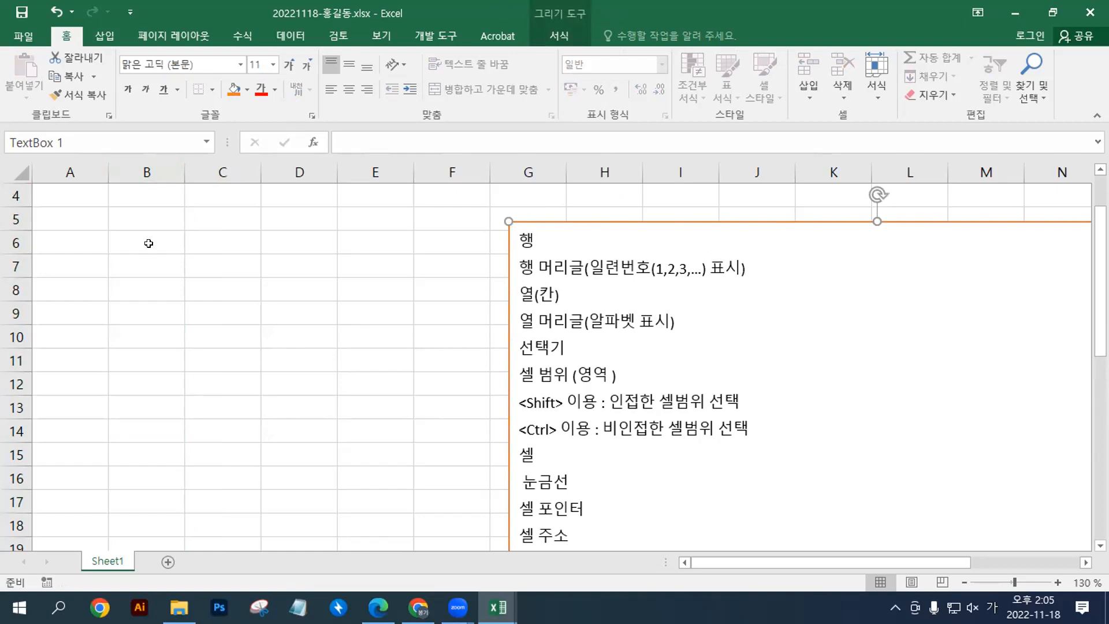
# Step: Select the whole of row 2 as a demonstration, and extend the "행" line in the notes to "행 (줄)"
pyautogui.scroll(1, 110, 302)
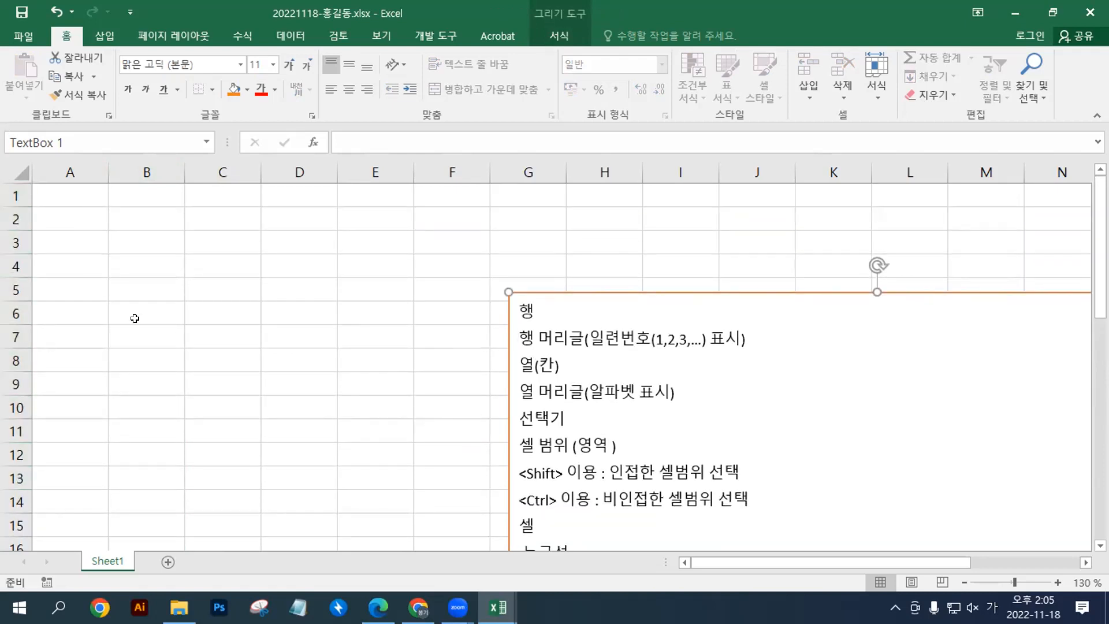
pyautogui.click(12, 211)
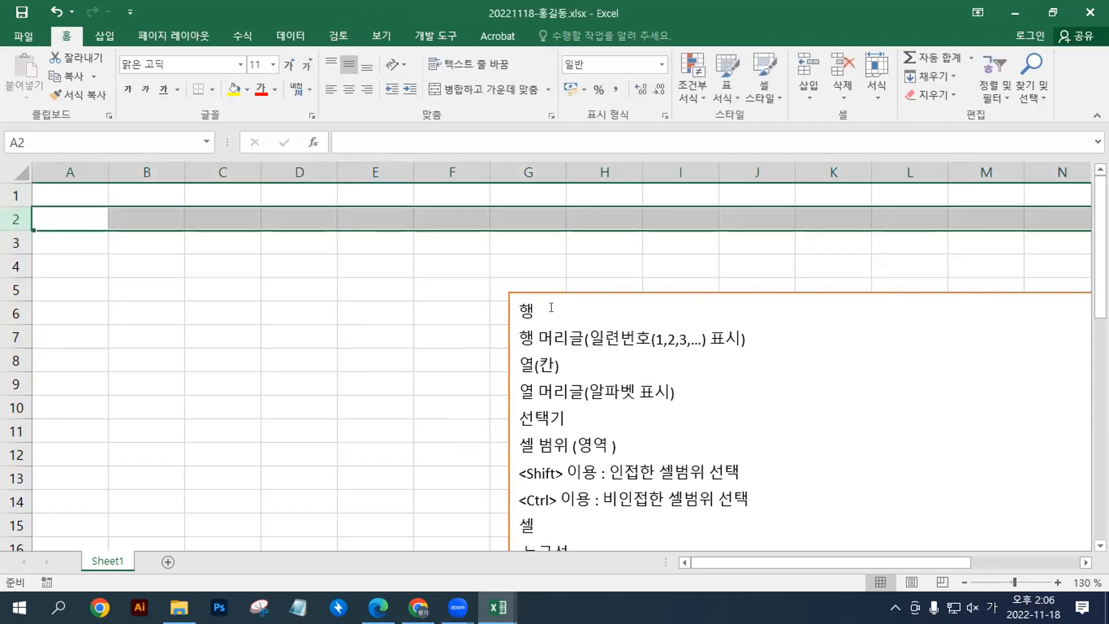
pyautogui.click(551, 307)
pyautogui.write('(ㅎ')
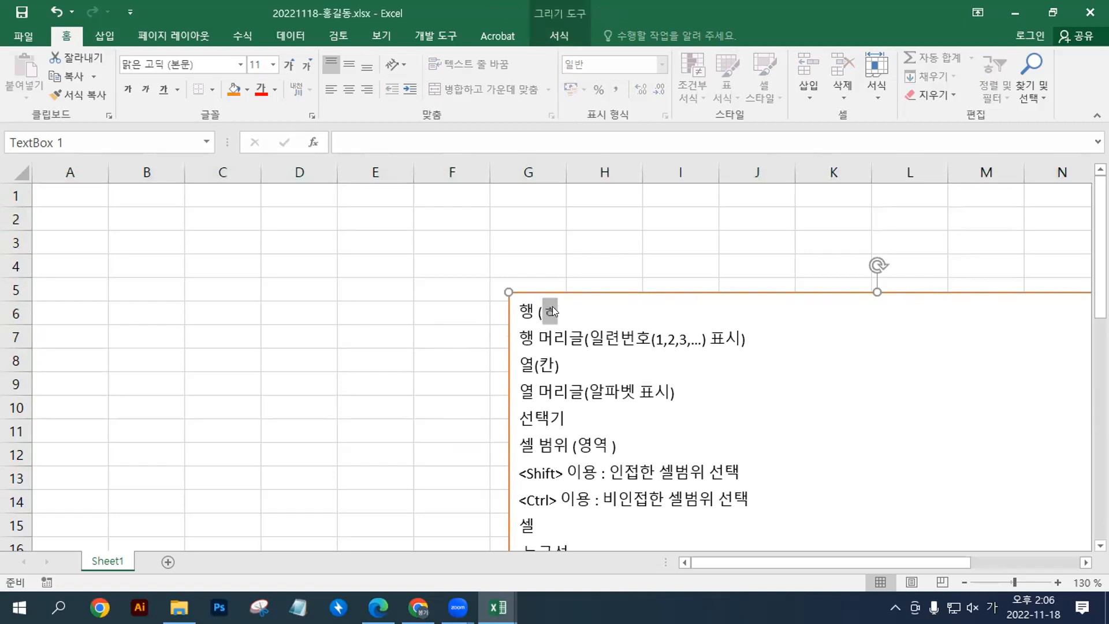
pyautogui.press('BackSpace')
pyautogui.press('BackSpace')
pyautogui.press('BackSpace')
pyautogui.write('줄)')
# Step: Select blocks of adjacent whole rows and columns, including columns C:I, columns C:F and rows 2:7
pyautogui.moveTo(16, 219); pyautogui.dragTo(9, 457)
pyautogui.moveTo(223, 172); pyautogui.dragTo(675, 156)
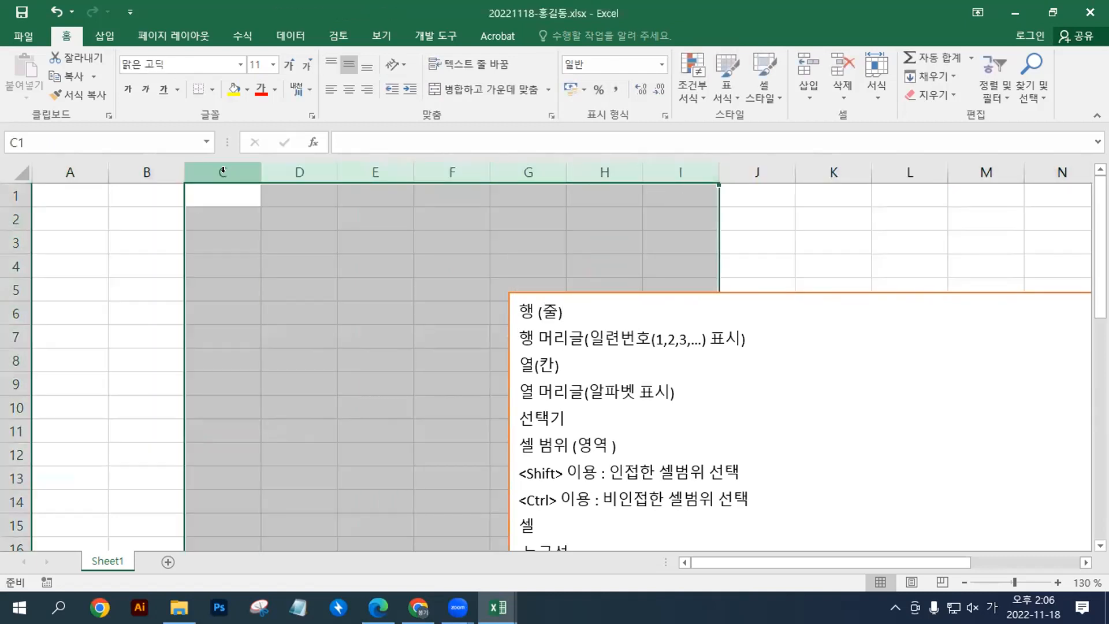
pyautogui.click(222, 171)
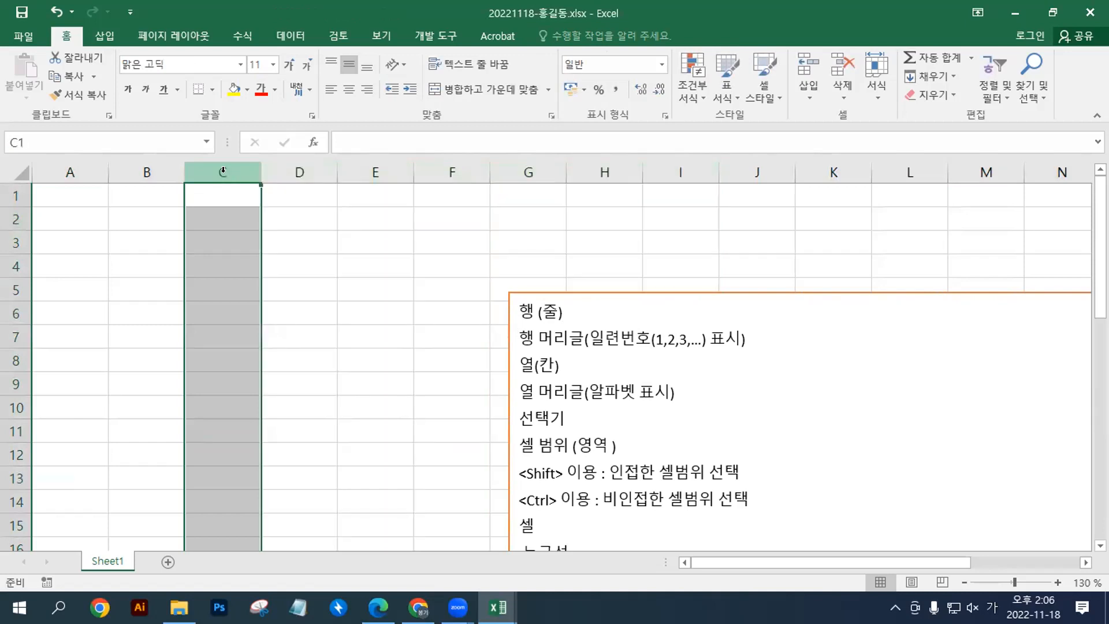
pyautogui.moveTo(265, 163); pyautogui.dragTo(439, 160)
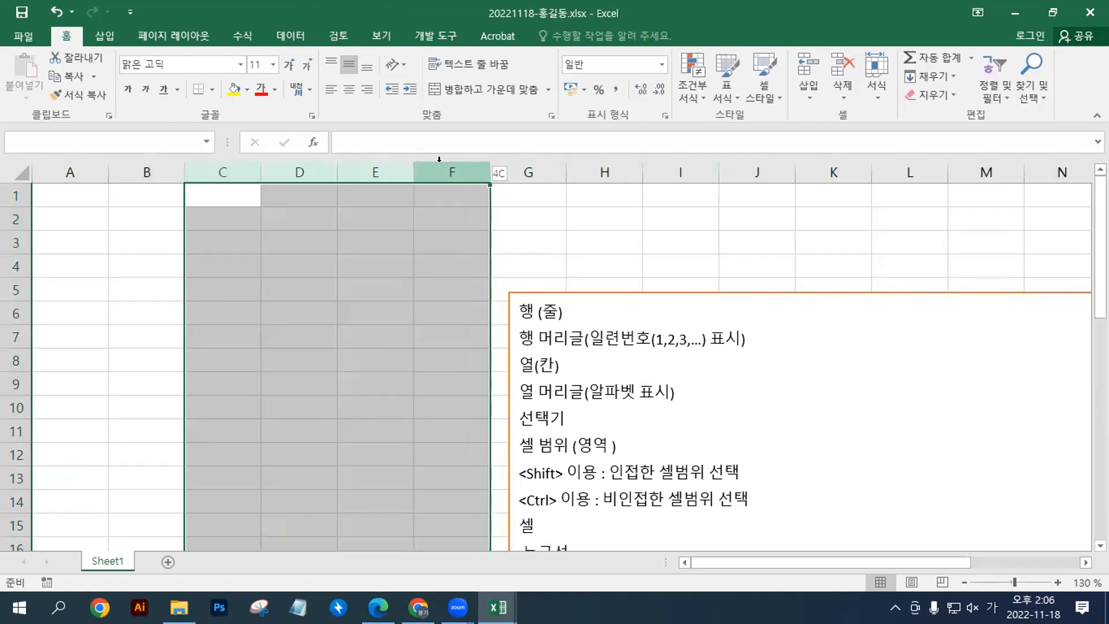
pyautogui.click(15, 218)
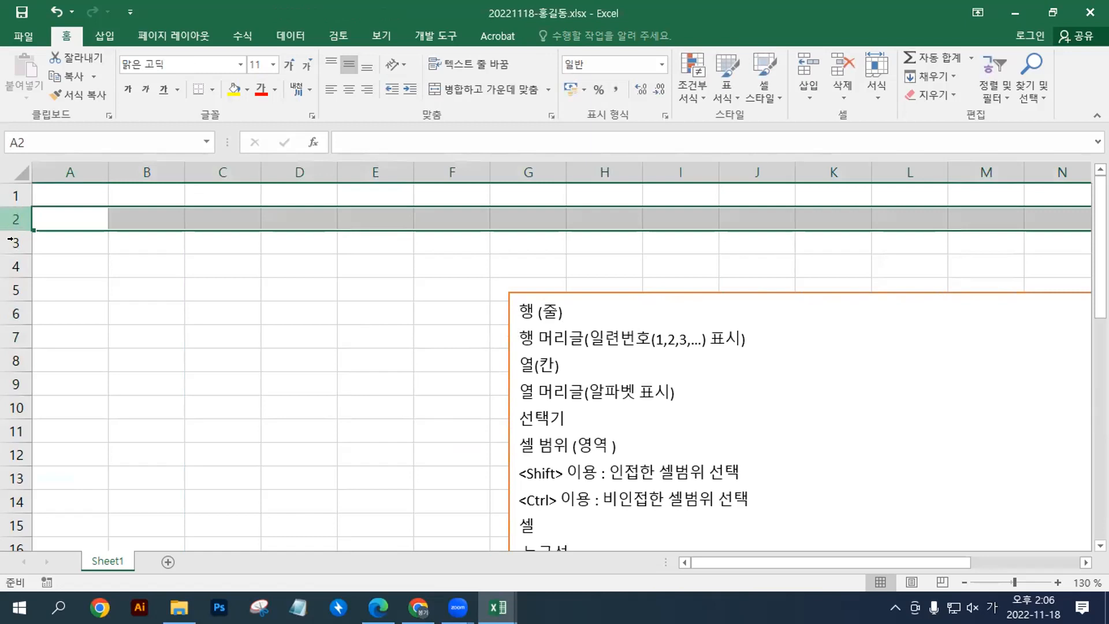
pyautogui.keyDown('shift'); pyautogui.click(16, 334); pyautogui.keyUp('shift')
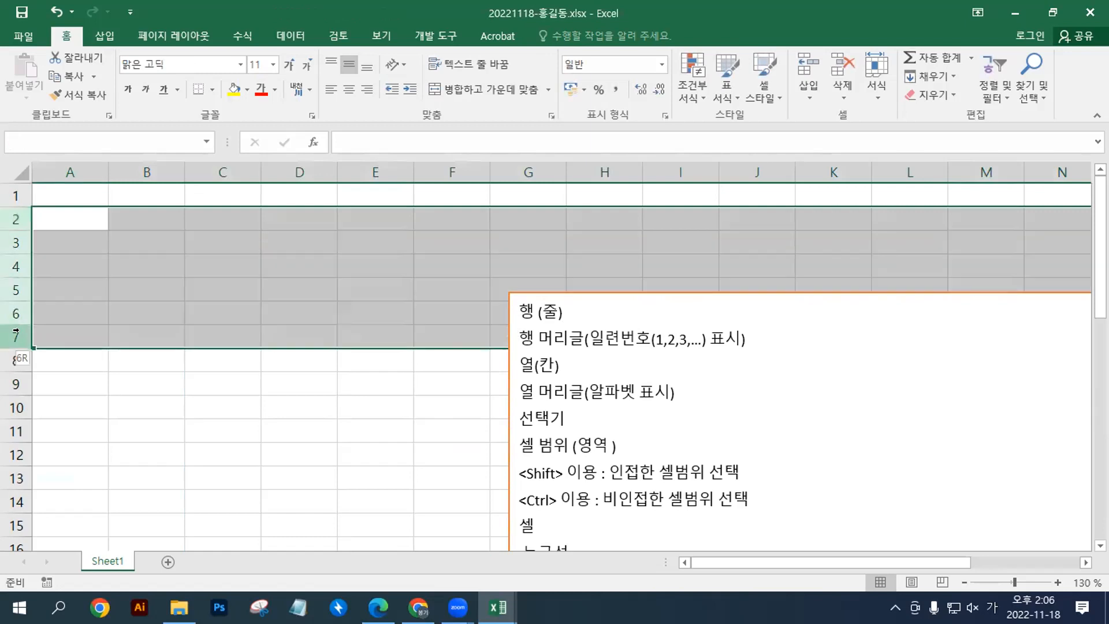
# Step: Select non-adjacent whole columns B:D and F:I together with rows 4:6 and 9:11, and clear the selection with cell C7
pyautogui.click(222, 171)
pyautogui.moveTo(409, 163); pyautogui.dragTo(324, 168)
pyautogui.keyDown('ctrl'); pyautogui.moveTo(452, 172); pyautogui.dragTo(682, 169); pyautogui.keyUp('ctrl')
pyautogui.keyDown('ctrl'); pyautogui.moveTo(12, 263); pyautogui.dragTo(13, 314); pyautogui.keyUp('ctrl')
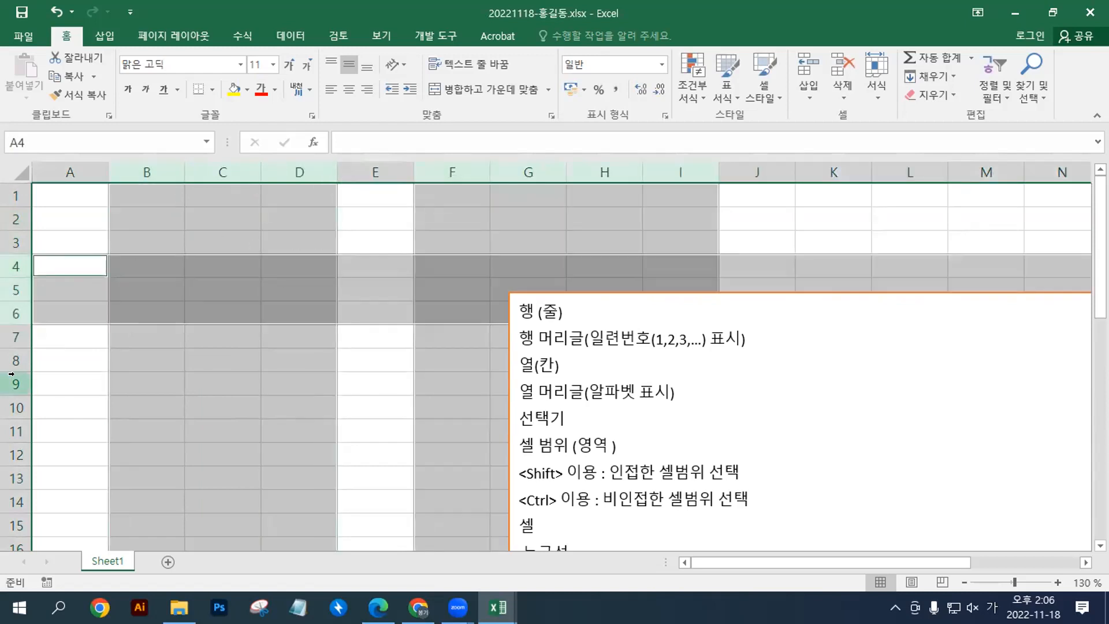
pyautogui.keyDown('ctrl'); pyautogui.moveTo(14, 383); pyautogui.dragTo(15, 430); pyautogui.keyUp('ctrl')
pyautogui.click(230, 327)
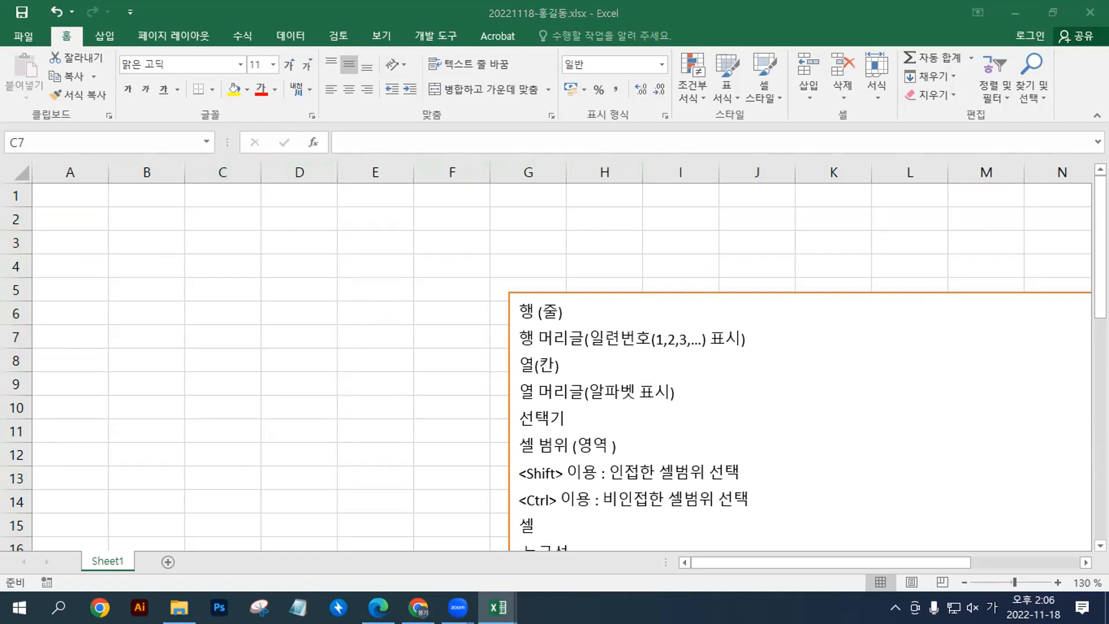
# Step: Add the line "시트 모두 선택" above "행 (줄)" at the start of the notes, without duplicated text
pyautogui.click(645, 294)
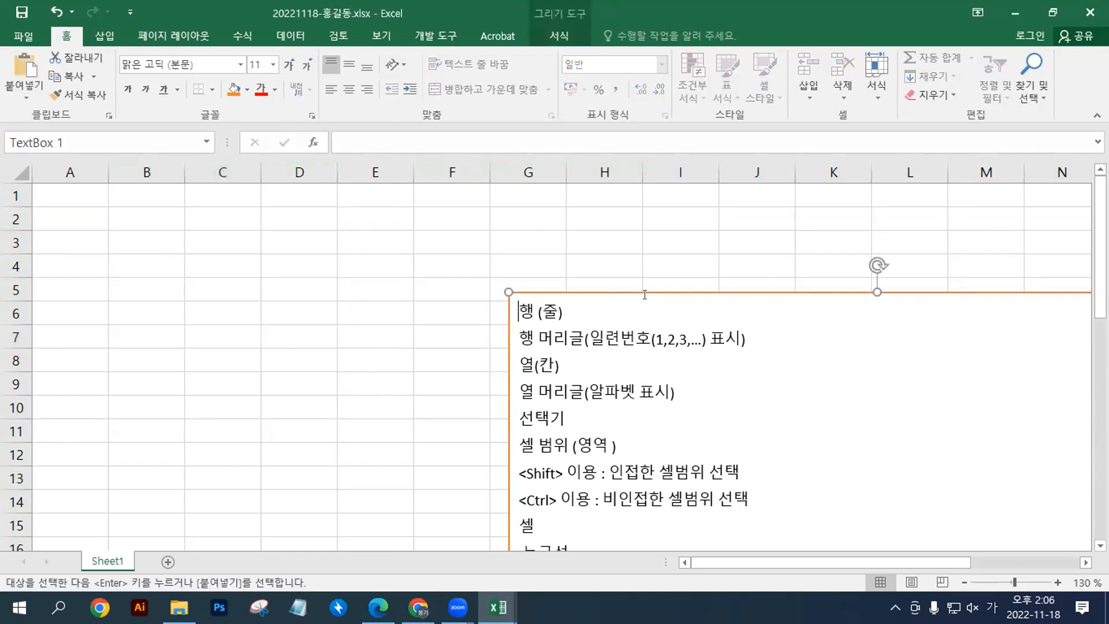
pyautogui.write('시트 모두 선택')
pyautogui.write('시트 모두 선택')
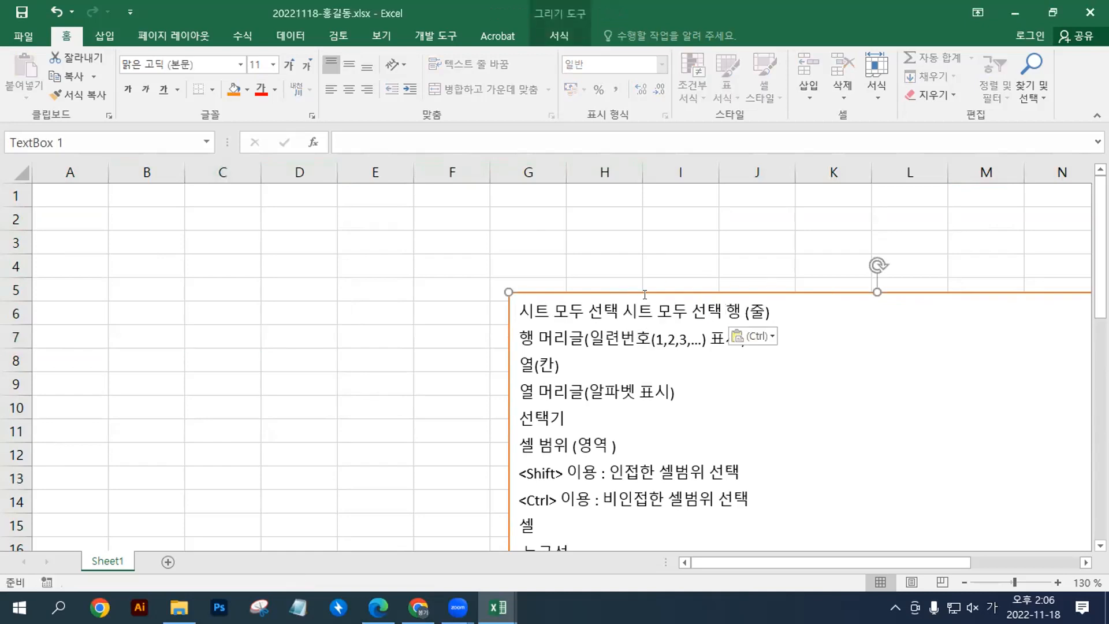
pyautogui.hotkey('ctrl', 'z')
pyautogui.press('Return')
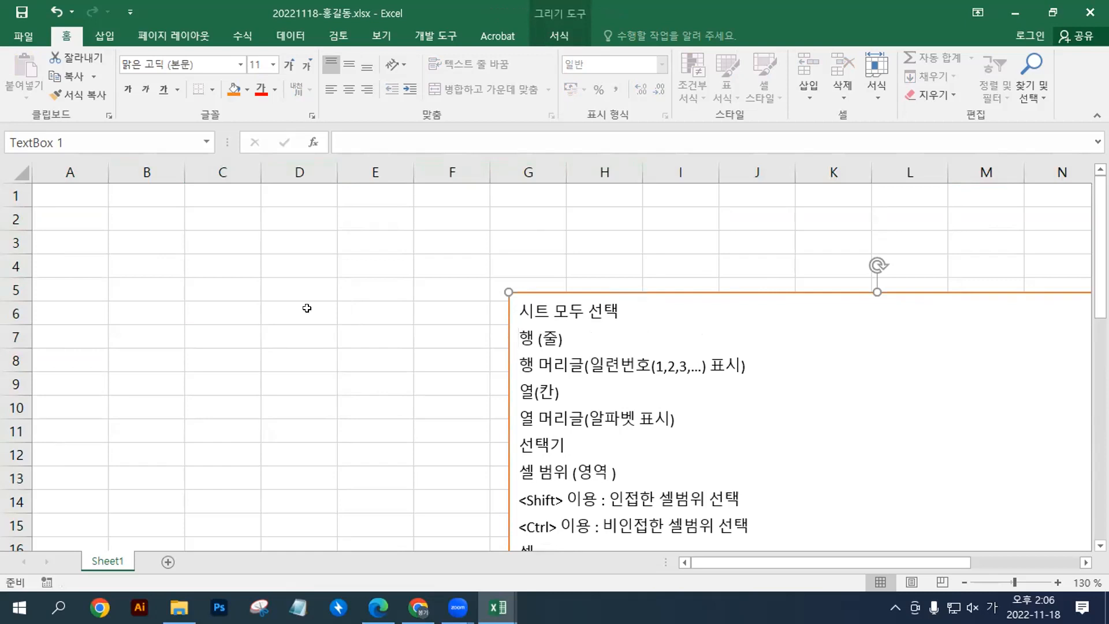
# Step: Select the cell range A1:L13 and restore the workbook window to its smaller size
pyautogui.click(146, 217)
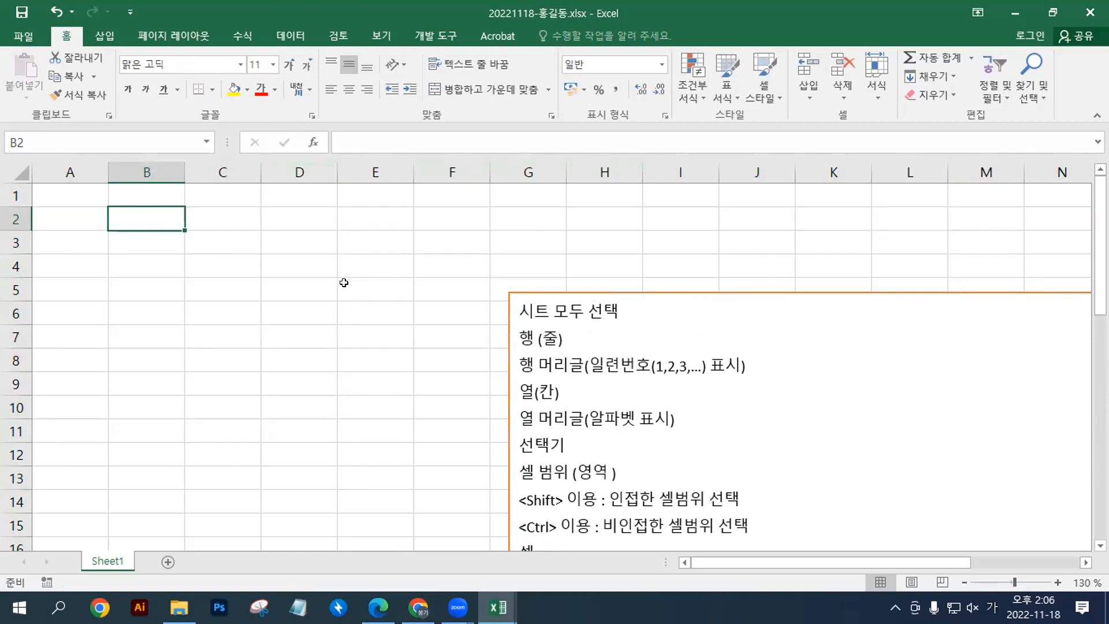
pyautogui.moveTo(78, 195); pyautogui.dragTo(915, 475)
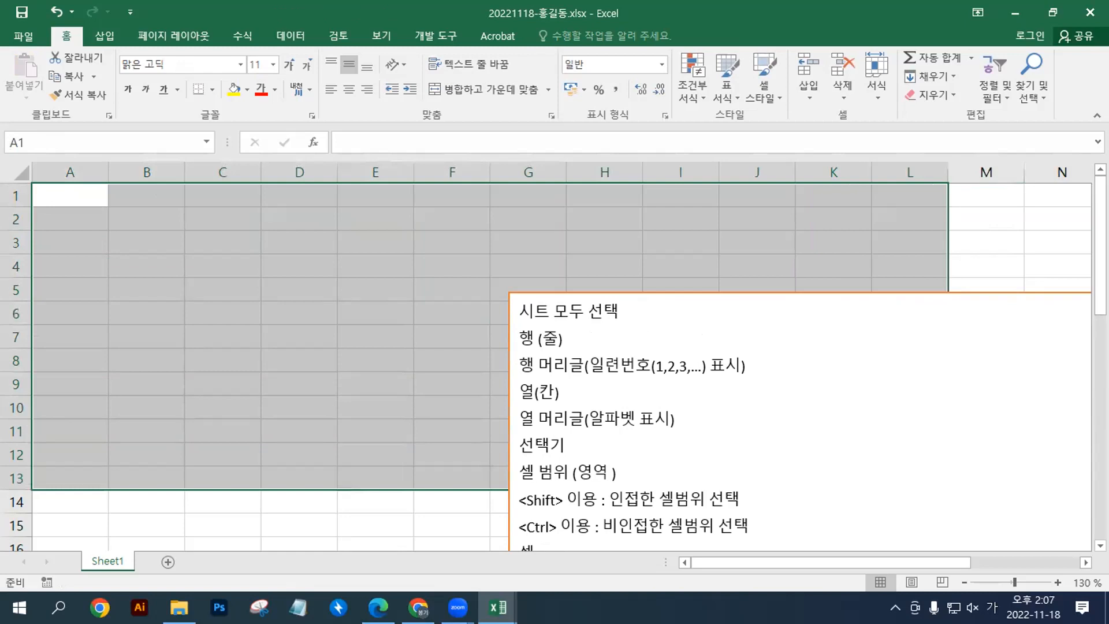
pyautogui.click(1044, 15)
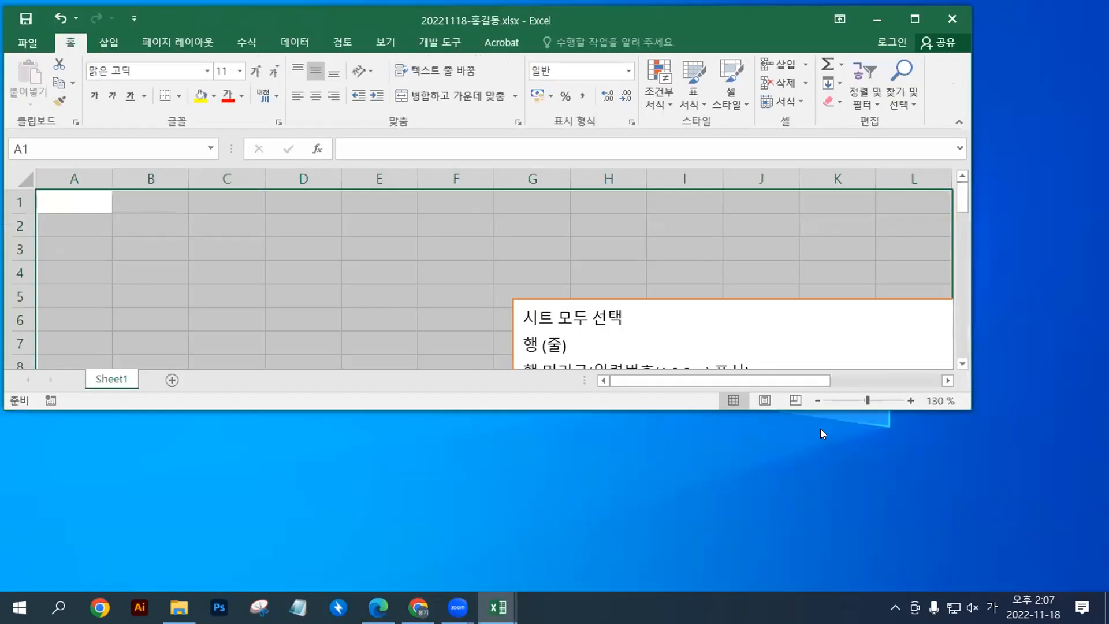
# Step: Zoom the sheet out to 10%, select a large block of cells from the sheet's upper-left corner, and clear it with cell CH81
pyautogui.doubleClick(814, 399)
pyautogui.doubleClick(814, 399)
pyautogui.doubleClick(814, 399)
pyautogui.doubleClick(813, 397)
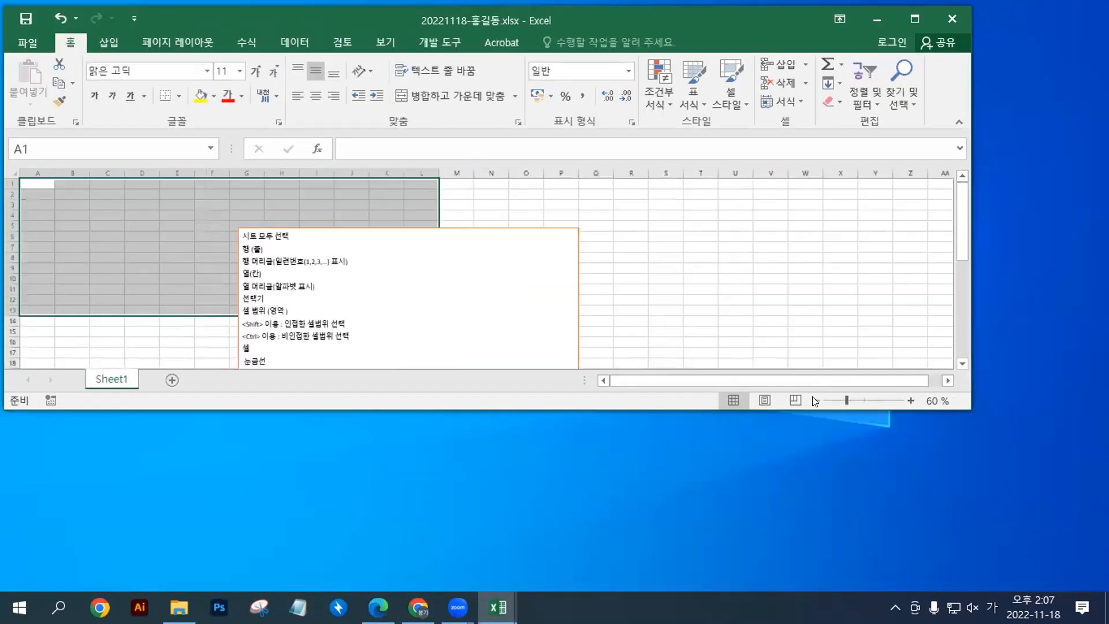
pyautogui.doubleClick(813, 398)
pyautogui.doubleClick(813, 396)
pyautogui.moveTo(7, 174); pyautogui.dragTo(753, 362)
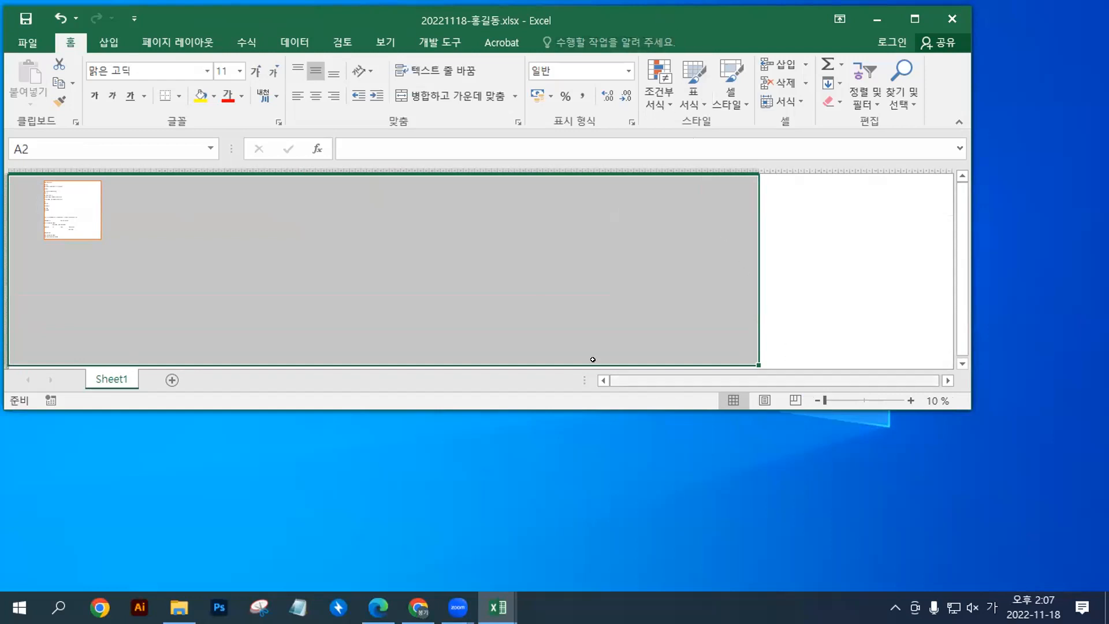
pyautogui.click(494, 303)
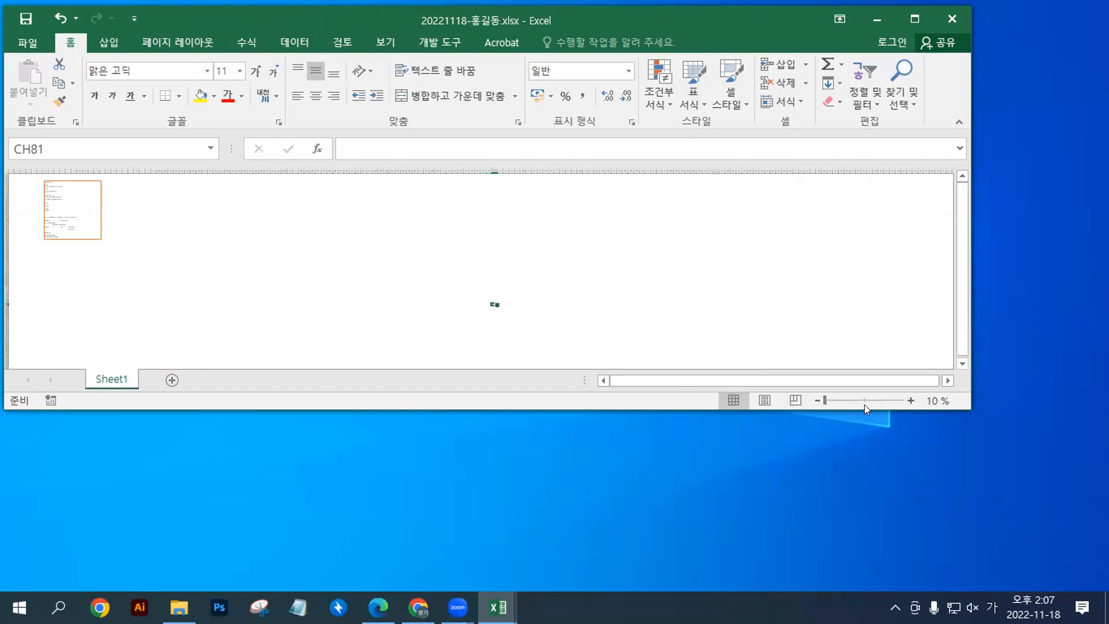
# Step: Zoom the sheet in to 205% and return to cell A1 at the start of the sheet
pyautogui.click(865, 401)
pyautogui.click(871, 400)
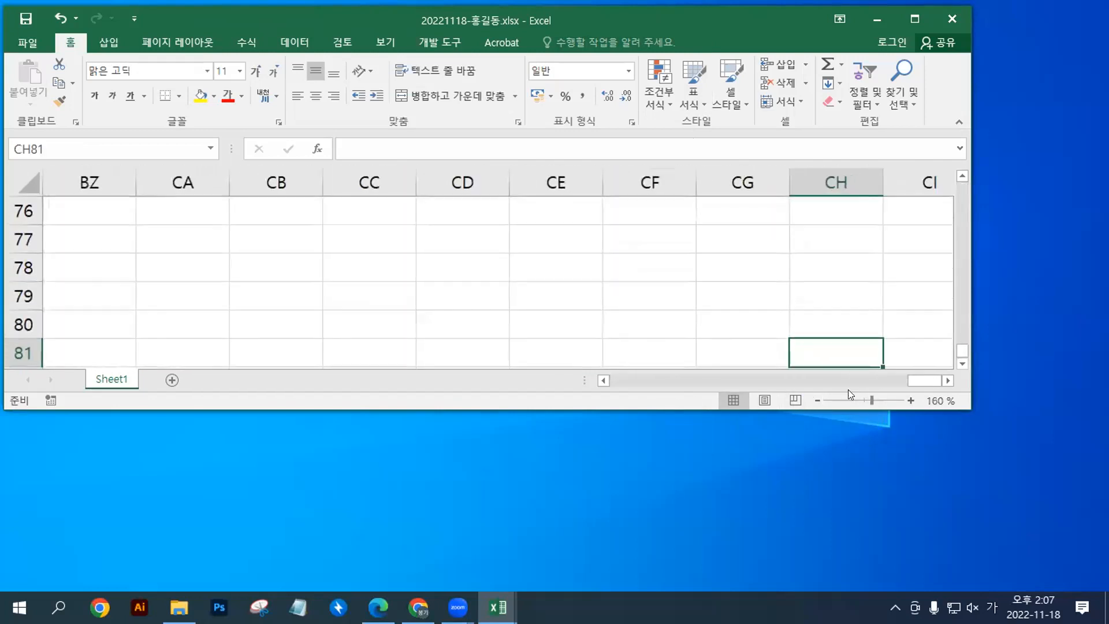
pyautogui.scroll(4, 711, 327)
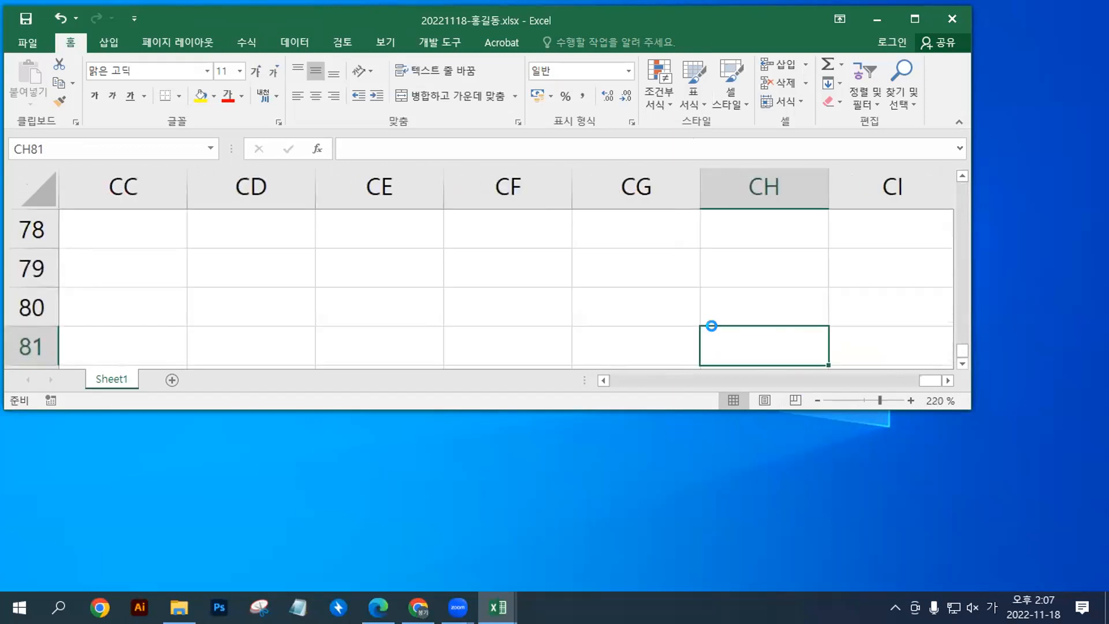
pyautogui.scroll(-4, 711, 326)
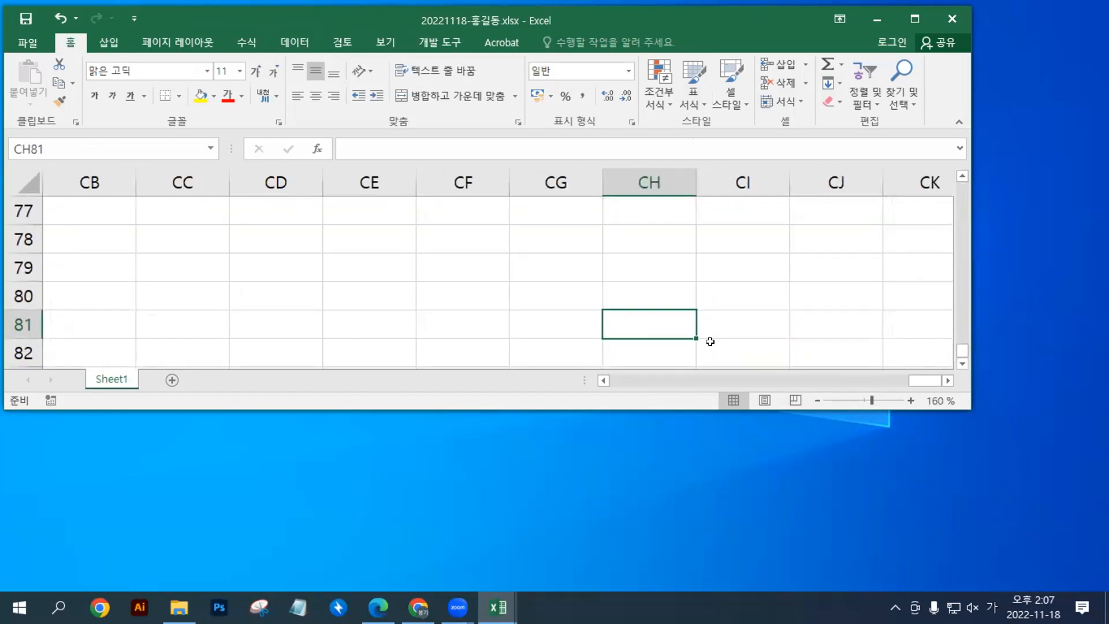
pyautogui.scroll(14, 711, 328)
pyautogui.scroll(-11, 710, 342)
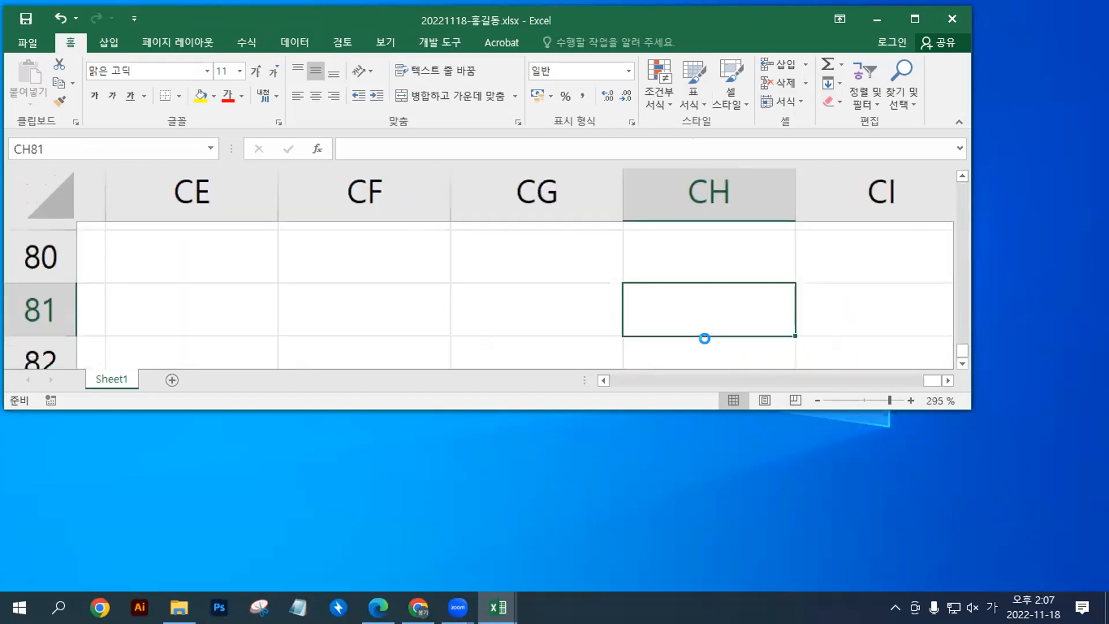
pyautogui.moveTo(930, 381); pyautogui.dragTo(604, 380)
pyautogui.moveTo(963, 349); pyautogui.dragTo(962, 180)
pyautogui.click(89, 225)
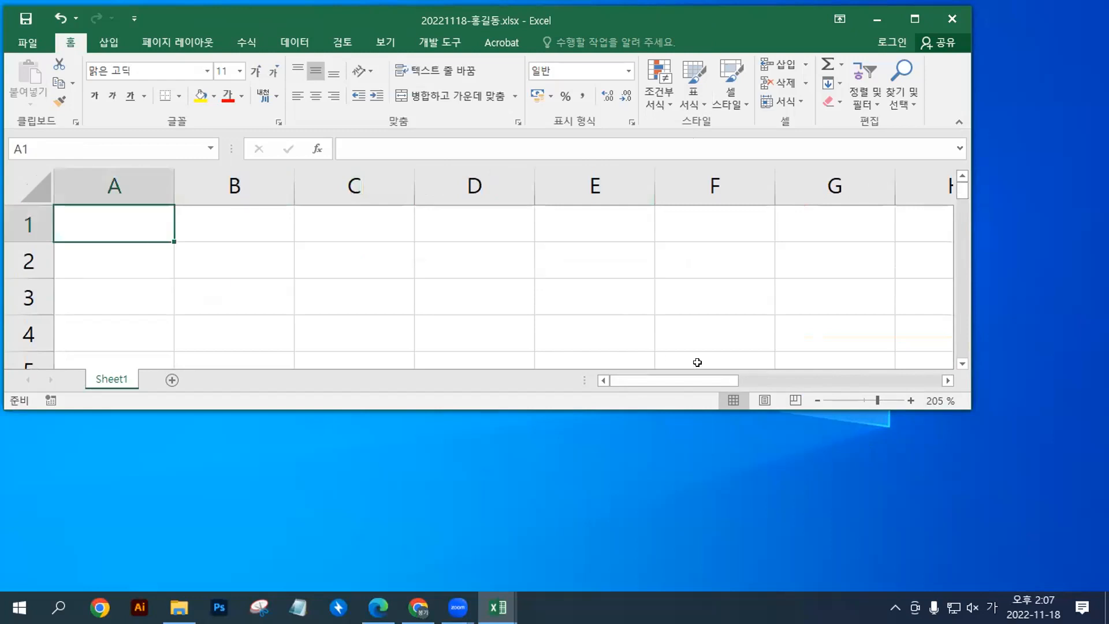
# Step: Select cells B2 and C3 one after the other, and return the selection to cell A1
pyautogui.moveTo(672, 381)
pyautogui.mouseDown()
pyautogui.moveTo(725, 381)
pyautogui.moveTo(665, 380)
pyautogui.mouseUp()
pyautogui.click(203, 265)
pyautogui.click(330, 291)
pyautogui.click(157, 233)
# Step: Browse past the notes to the empty area below them, select cell N50, and return to cell A1
pyautogui.moveTo(963, 189); pyautogui.dragTo(963, 234)
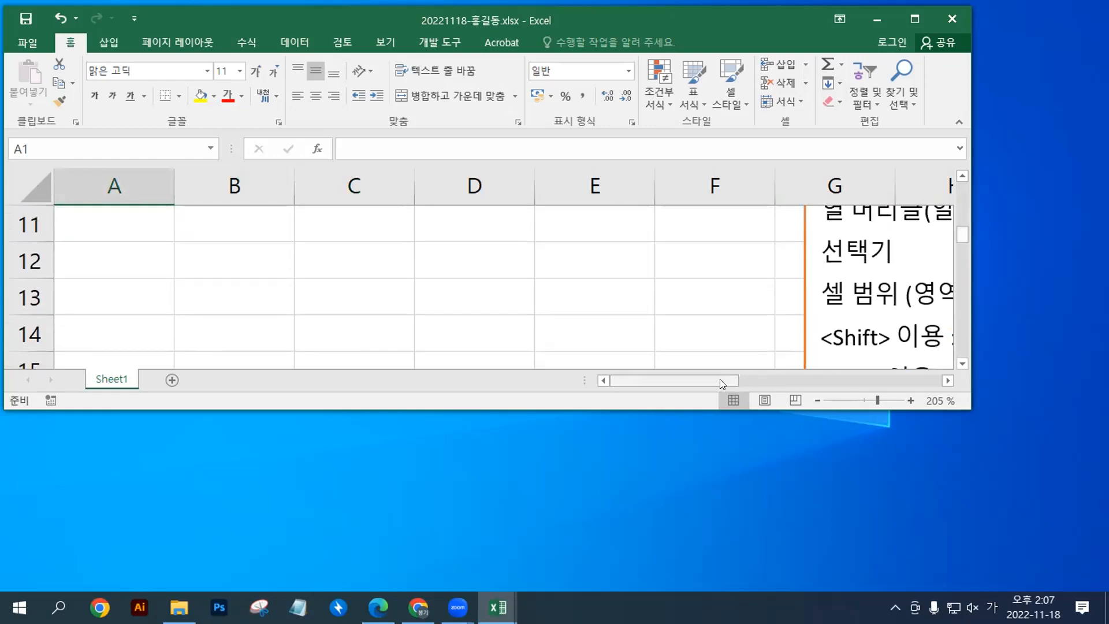
pyautogui.moveTo(724, 383); pyautogui.dragTo(856, 382)
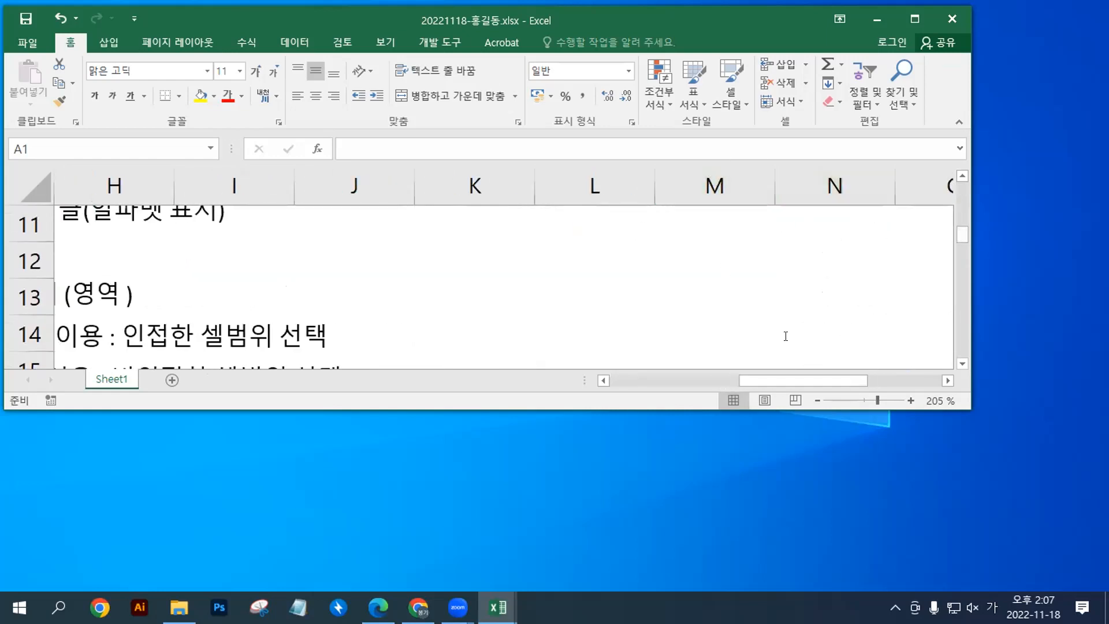
pyautogui.scroll(-12, 880, 330)
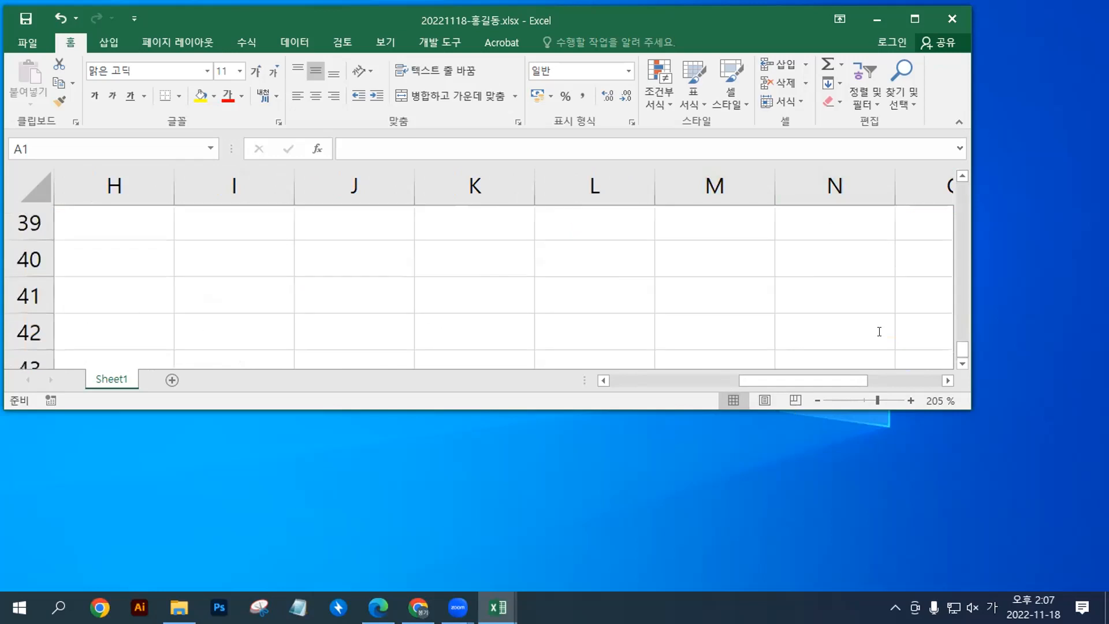
pyautogui.click(880, 328)
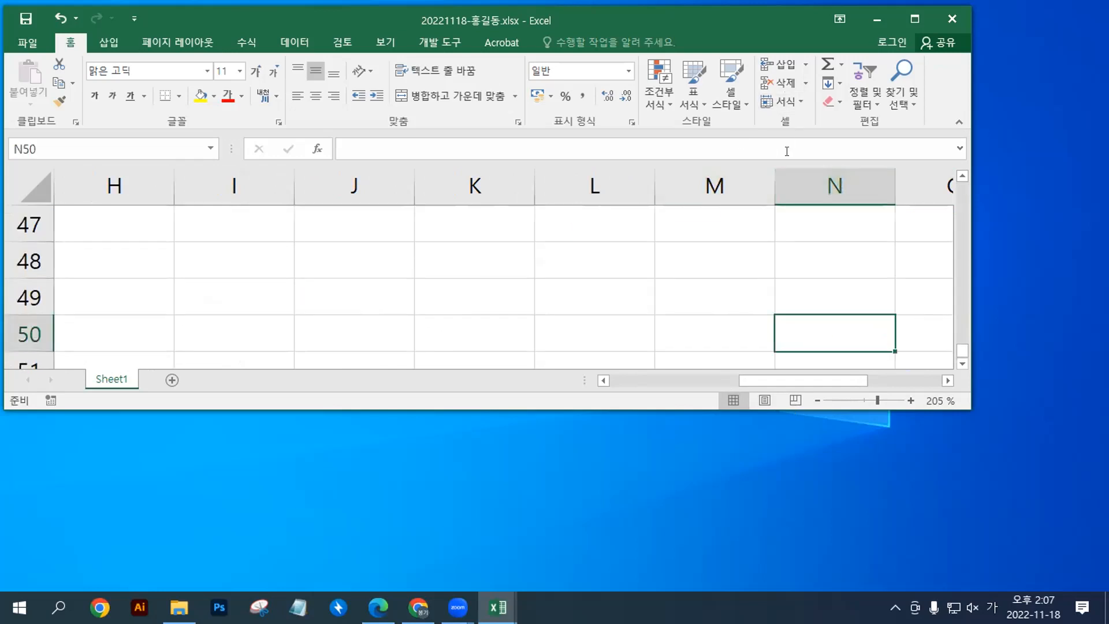
pyautogui.moveTo(860, 381); pyautogui.dragTo(649, 391)
pyautogui.moveTo(964, 341); pyautogui.dragTo(962, 187)
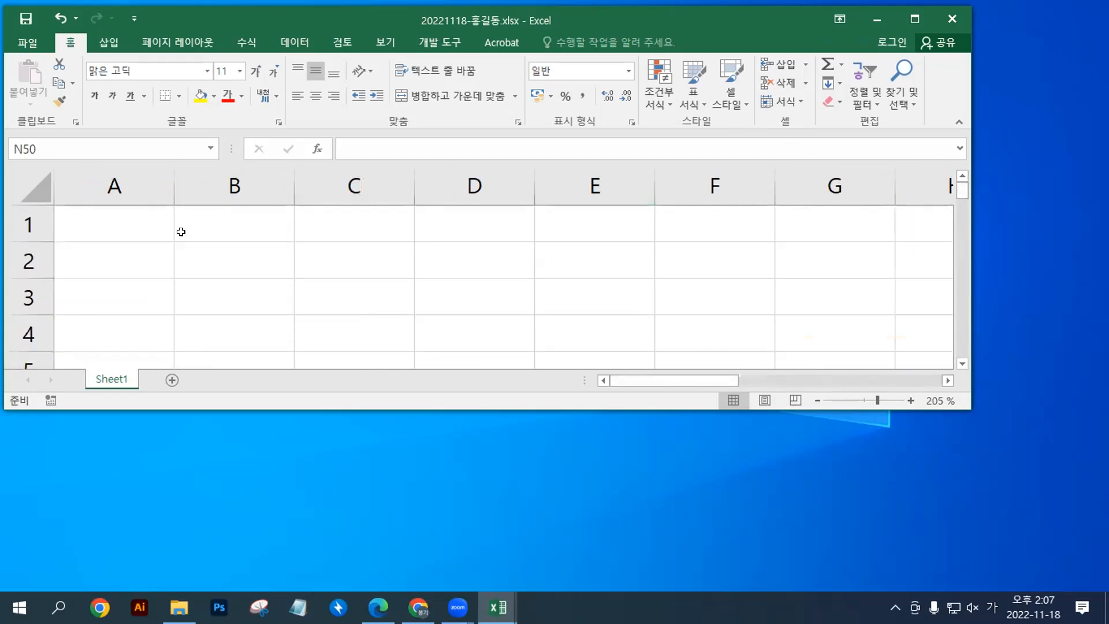
pyautogui.click(115, 225)
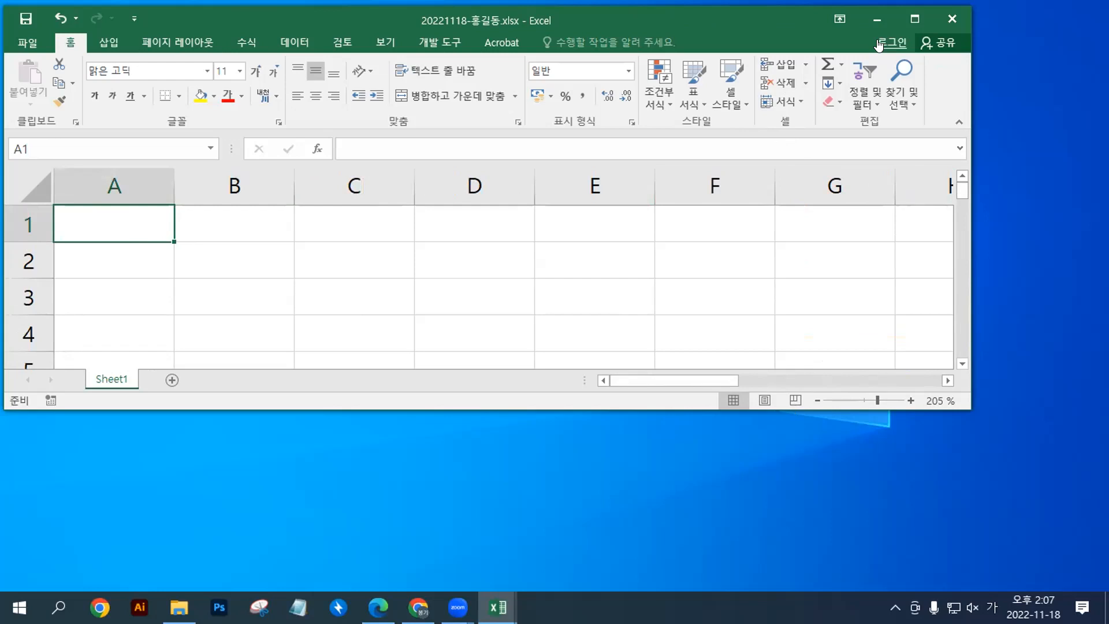
# Step: Maximize the workbook window, set the zoom to 175%, and review the lines of the terminology notes
pyautogui.click(900, 26)
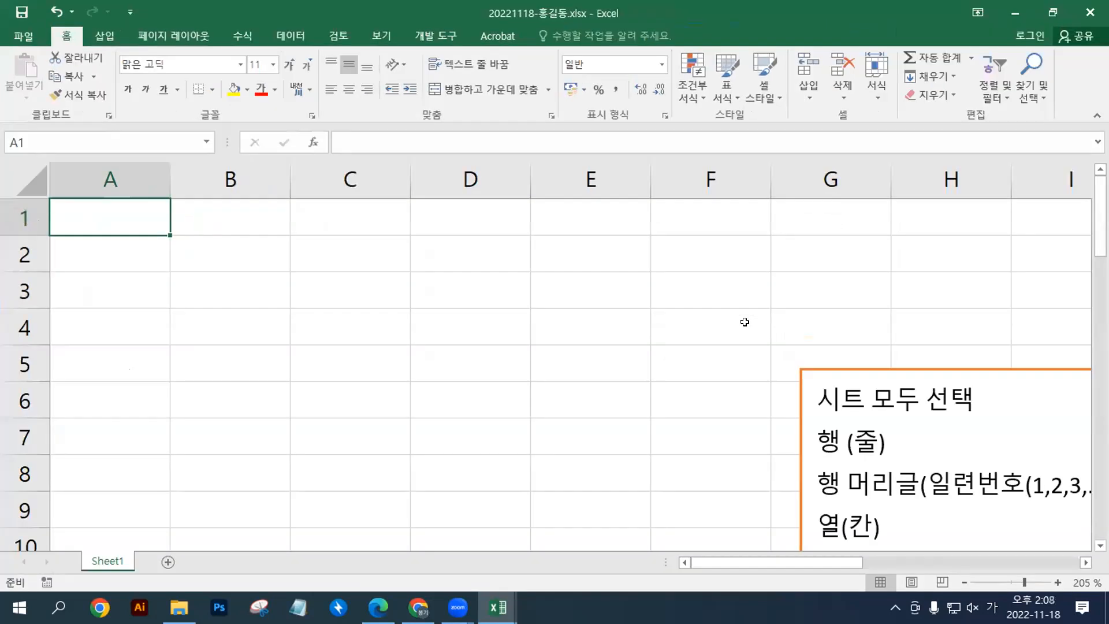
pyautogui.keyDown('ctrl'); pyautogui.scroll(-2, 744, 320); pyautogui.keyUp('ctrl')
pyautogui.scroll(-2, 743, 320)
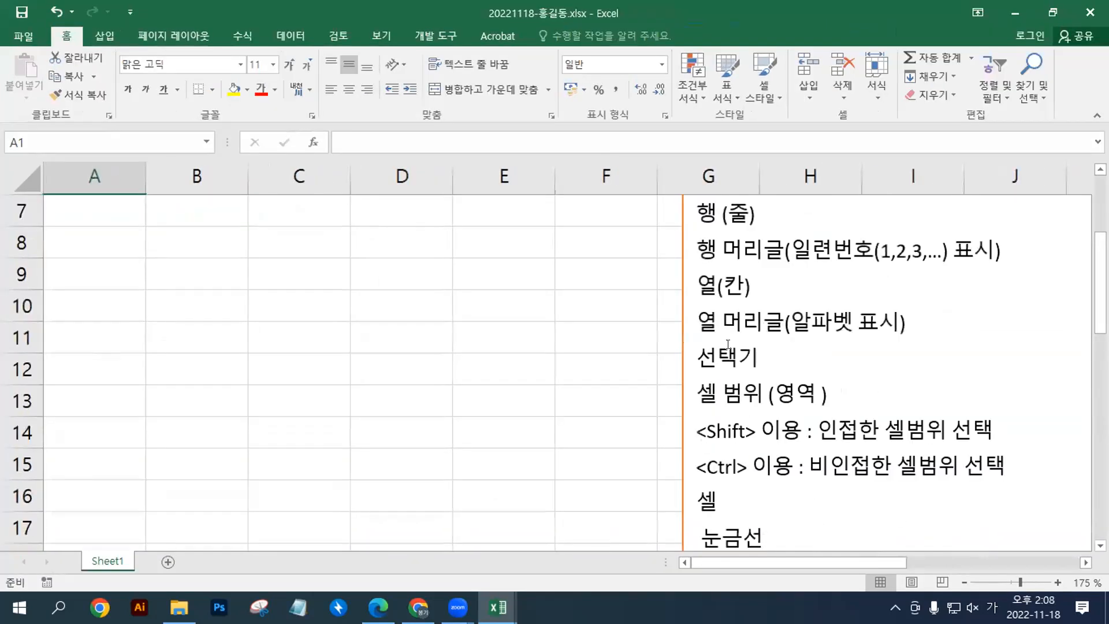
pyautogui.scroll(-3, 728, 346)
pyautogui.scroll(3, 729, 356)
pyautogui.scroll(2, 729, 355)
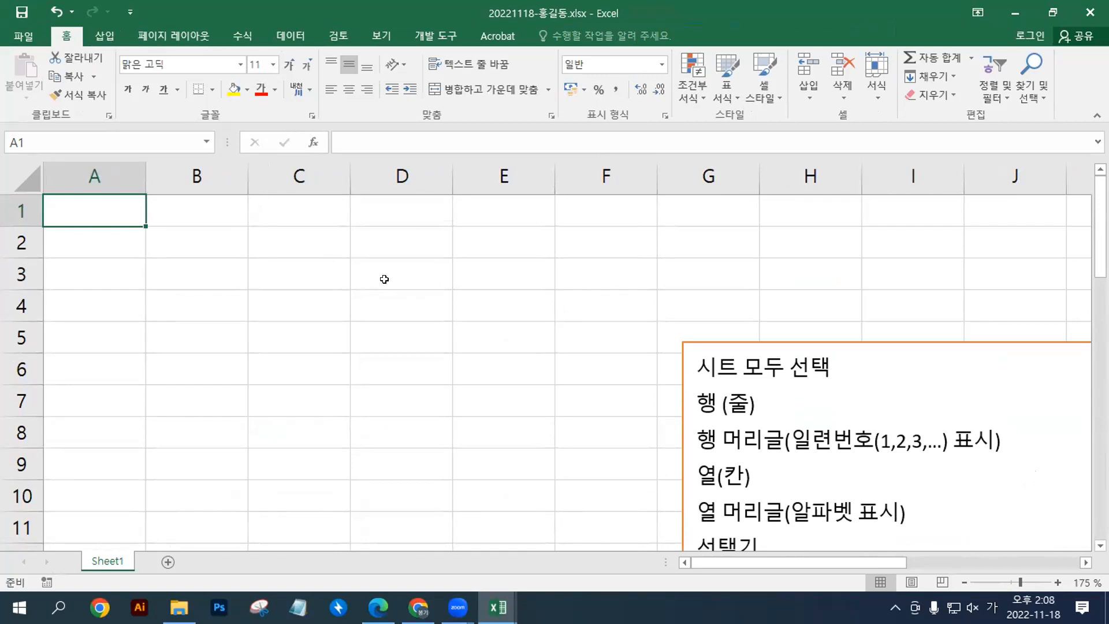
# Step: Select column C, row 3, columns A:D and row 1 one after another, and clear the selection with cell A1
pyautogui.click(321, 163)
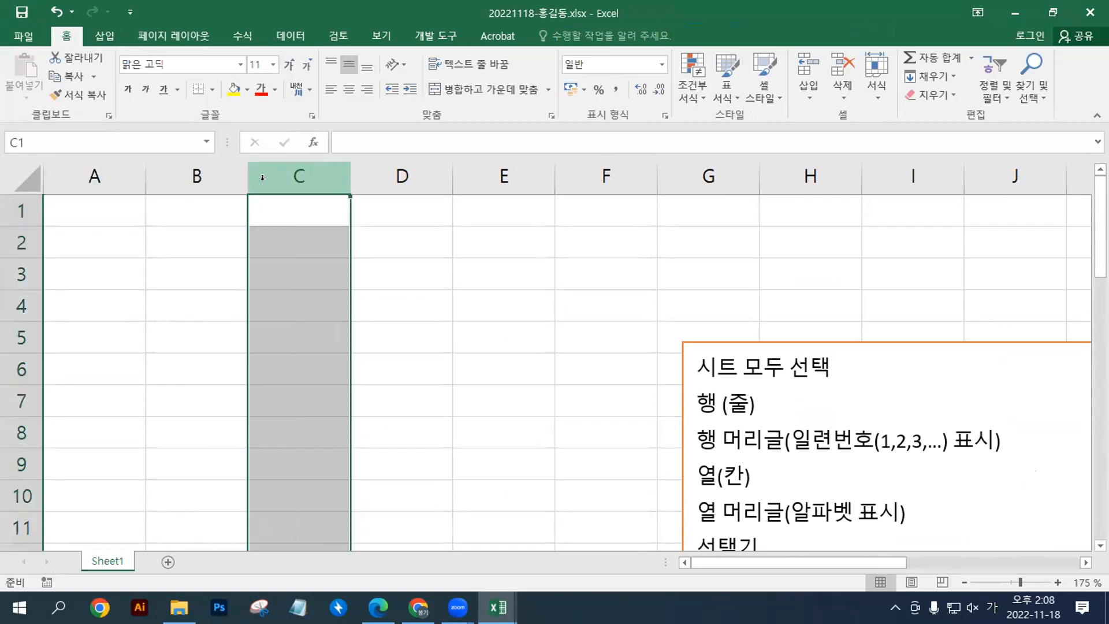
pyautogui.click(17, 262)
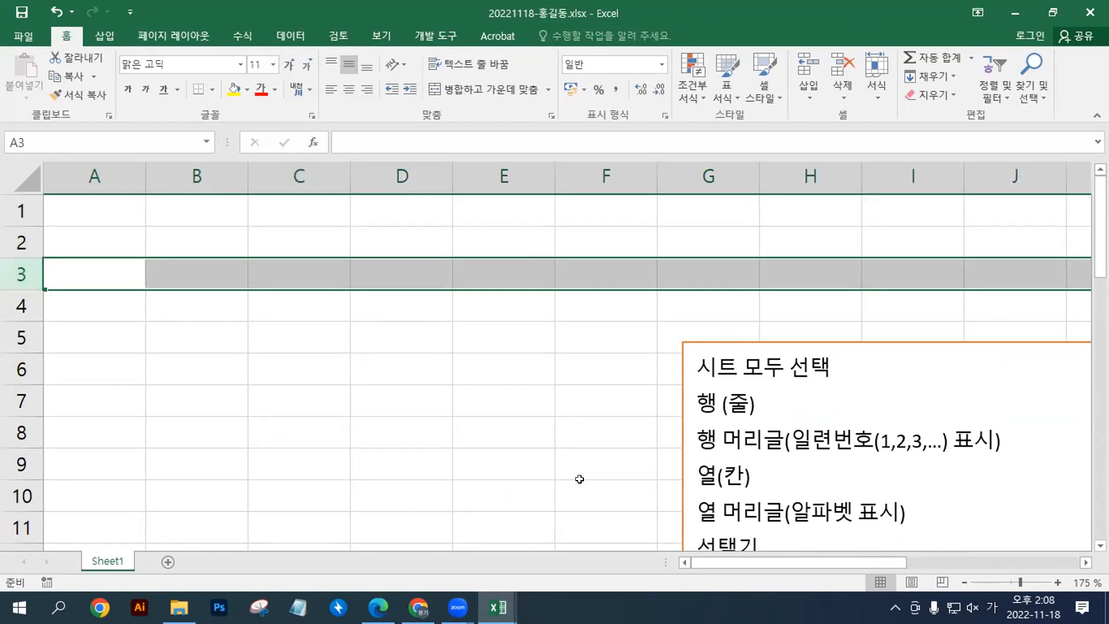
pyautogui.moveTo(99, 174); pyautogui.dragTo(402, 175)
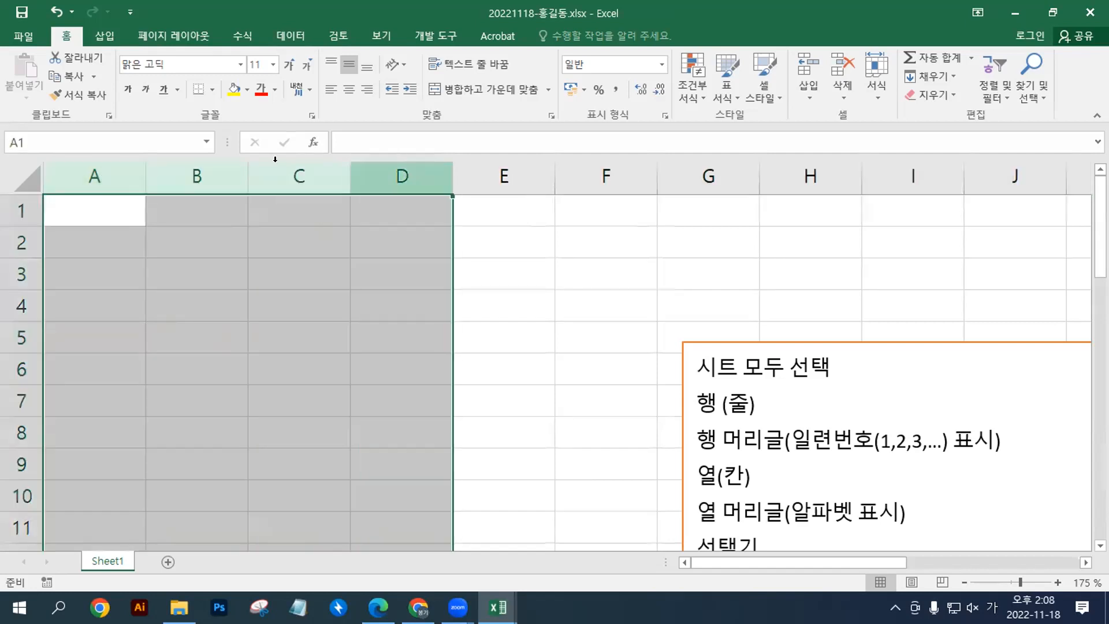
pyautogui.click(9, 200)
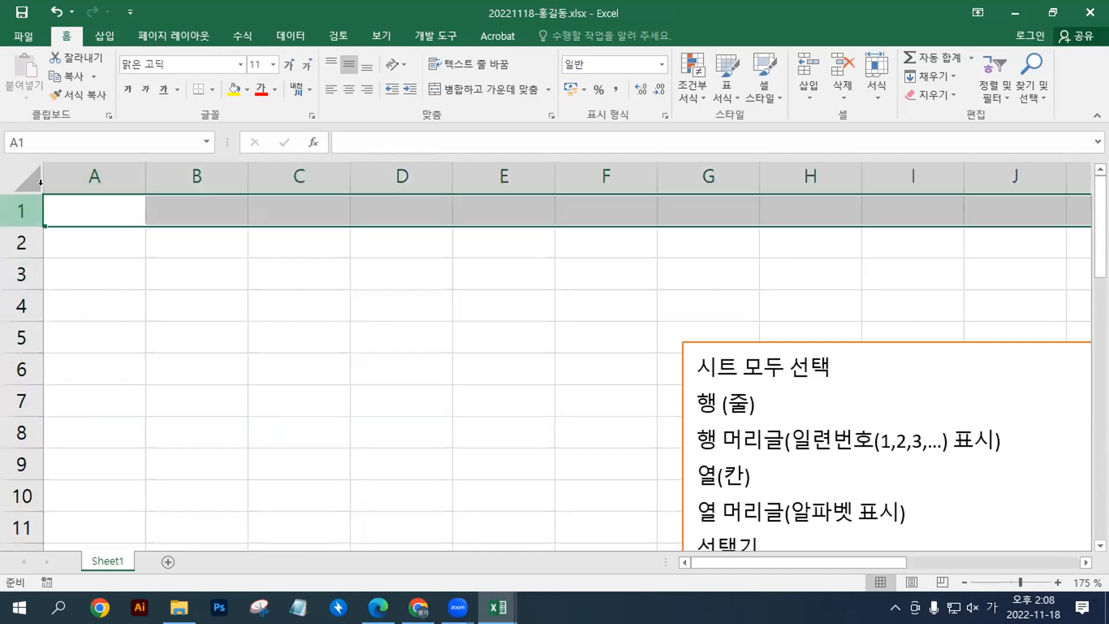
pyautogui.click(103, 207)
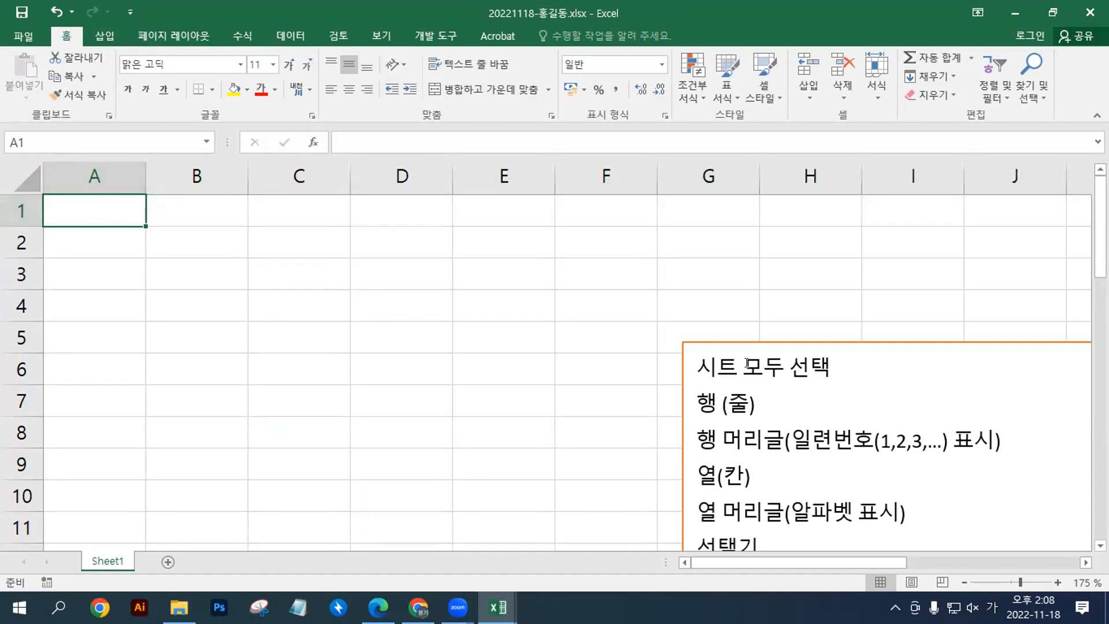
# Step: Split the first line of the notes into "시트" and "모두 선택", and select the whole sheet
pyautogui.click(747, 364)
pyautogui.press('Return')
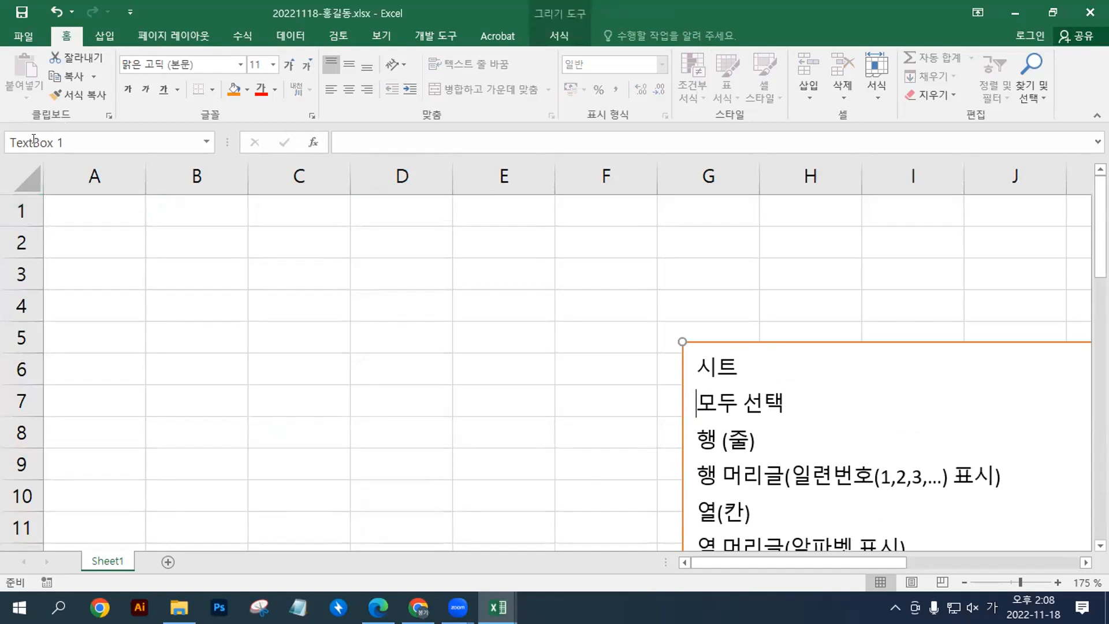
pyautogui.click(18, 174)
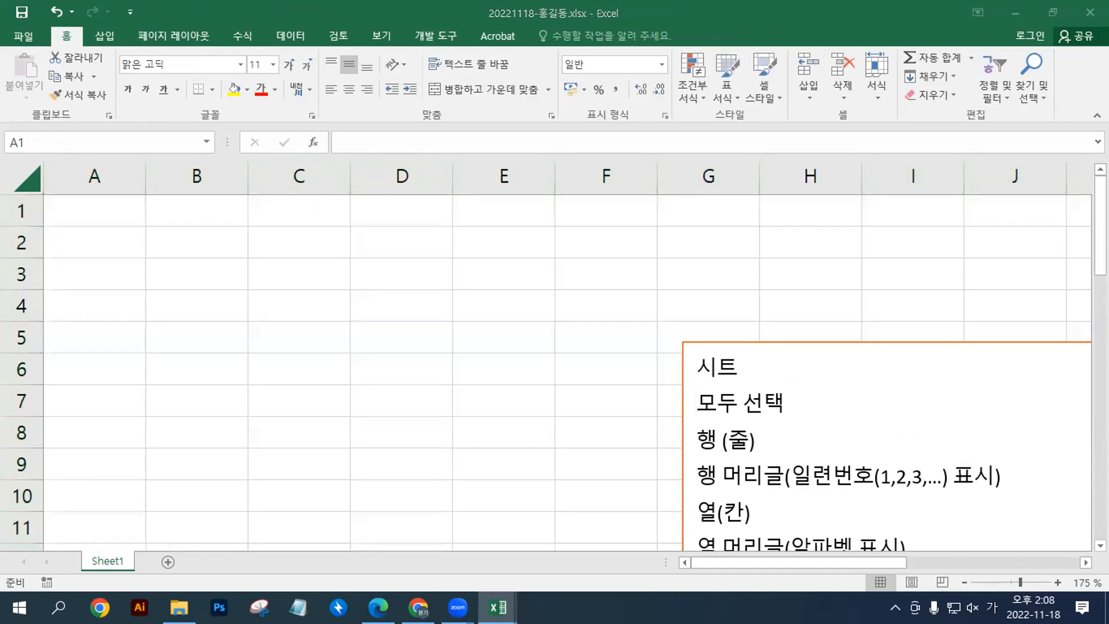
# Step: Add the lines "시트 이름", "시트 탭" and "시트 이동 단추" to the notes below "모두 선택"
pyautogui.click(800, 408)
pyautogui.hotkey('ctrl', 'v')
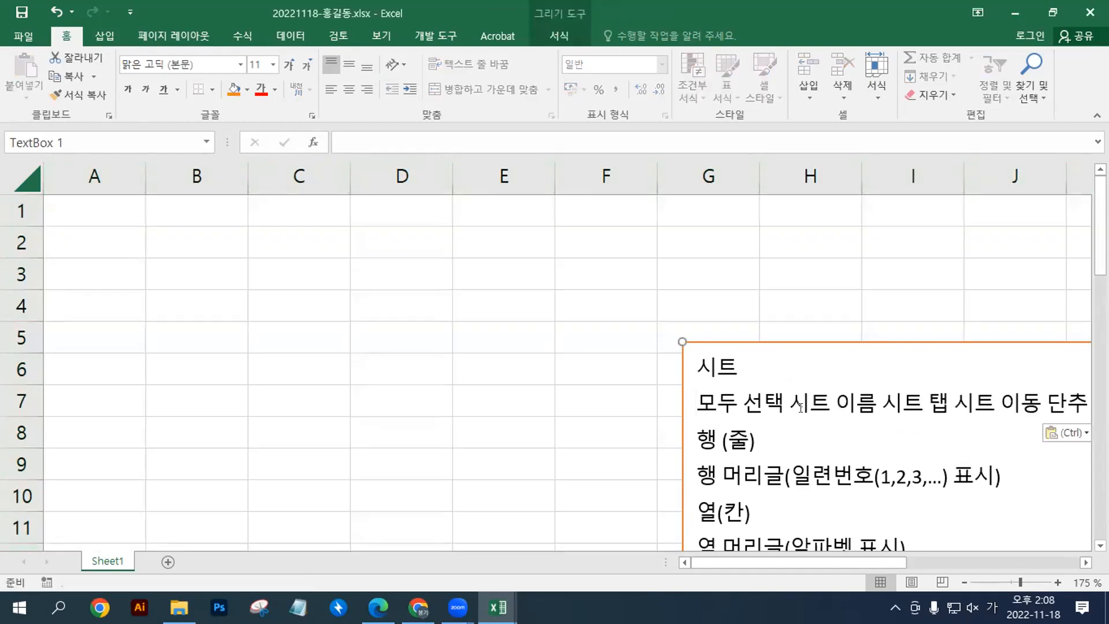
pyautogui.click(789, 401)
pyautogui.press('Return')
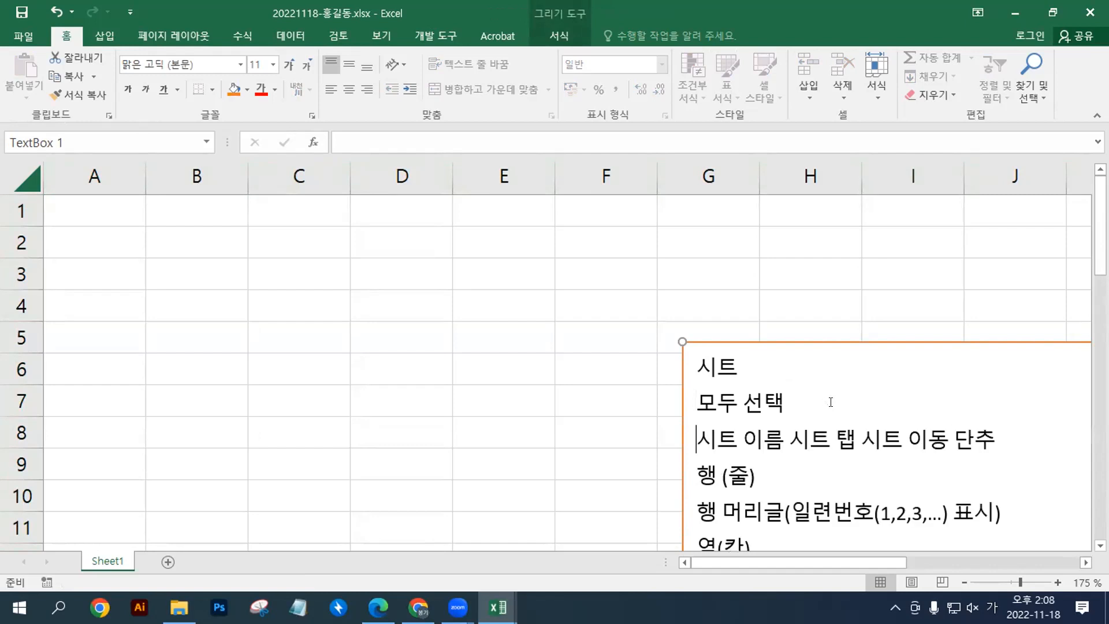
pyautogui.click(789, 439)
pyautogui.press('Return')
pyautogui.click(778, 466)
pyautogui.press('Return')
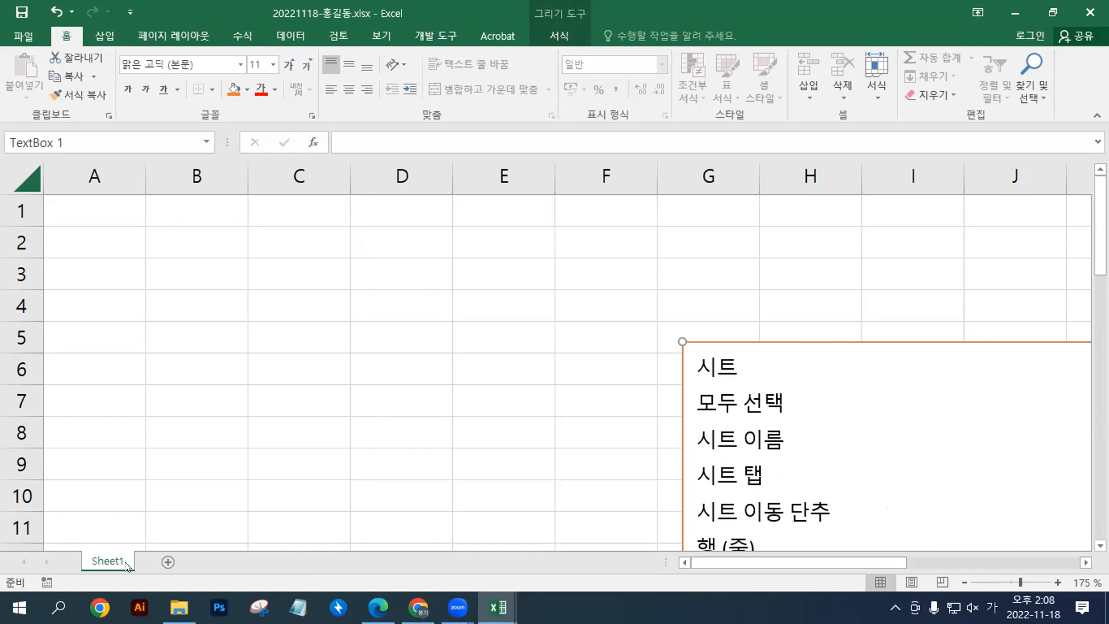
# Step: Restore the workbook window to its smaller size to view the sheet tab area, and maximize it again
pyautogui.click(1053, 13)
pyautogui.scroll(-2, 752, 289)
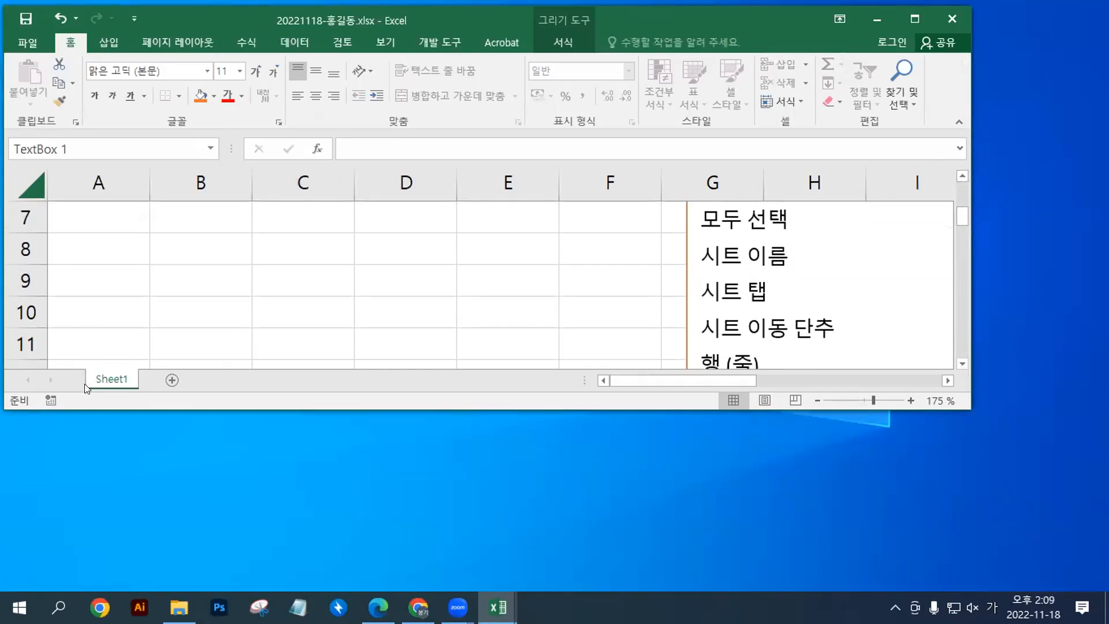
pyautogui.press('Left')
pyautogui.hotkey('shift', 'Home')
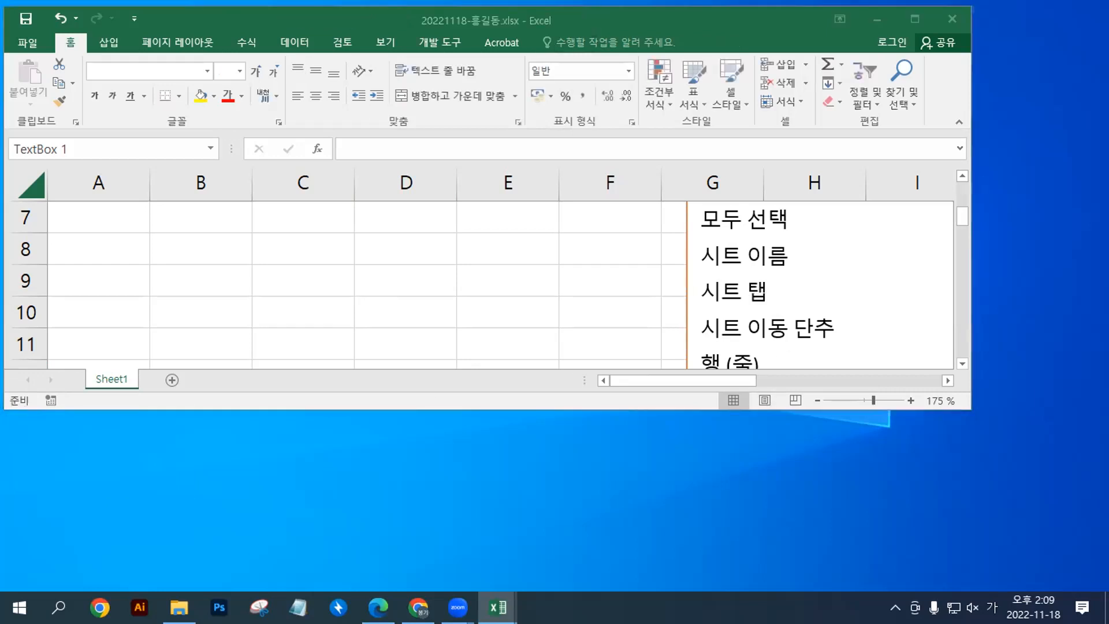
pyautogui.click(915, 19)
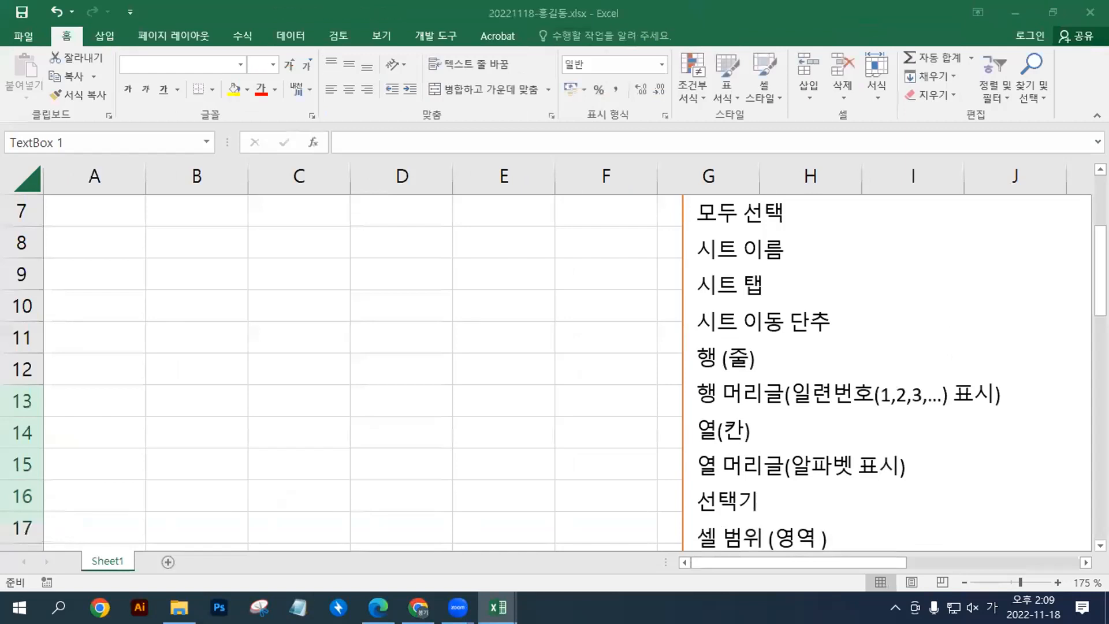
# Step: Add the line "워크시트(WorkSheet)" to the notes below "시트 이동 단추"
pyautogui.click(836, 321)
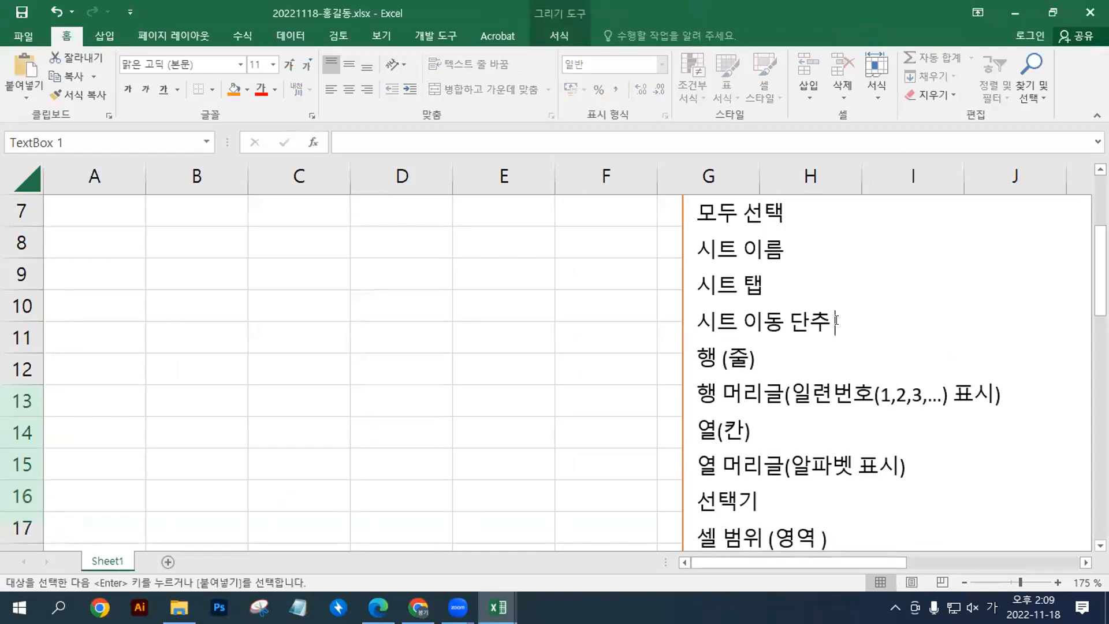
pyautogui.write('워크시트(WorkSheet)')
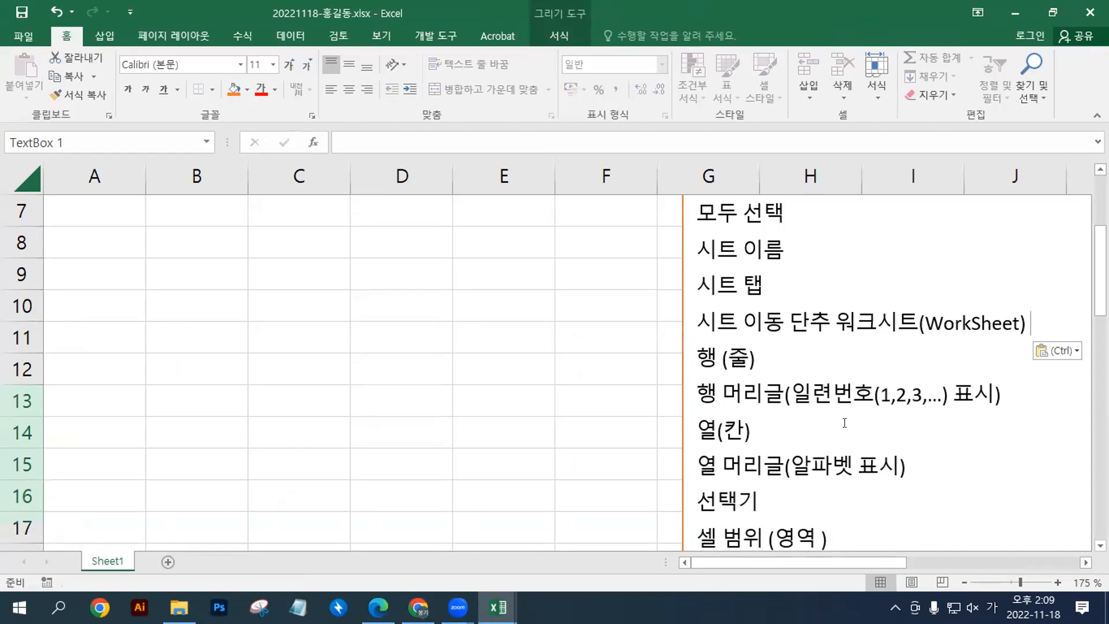
pyautogui.click(836, 321)
pyautogui.press('Return')
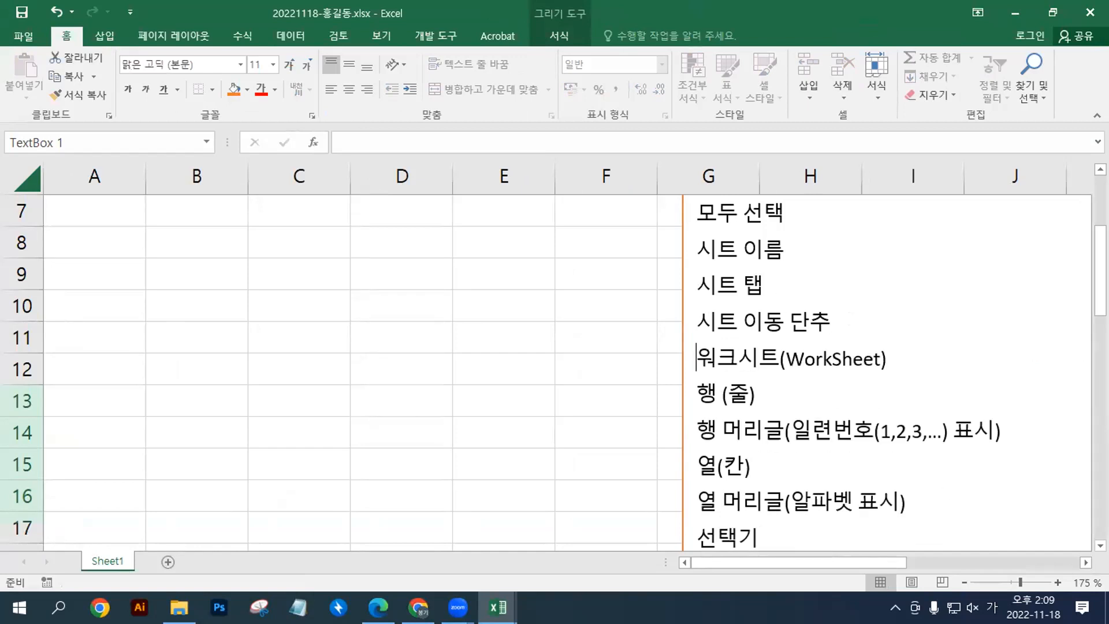
# Step: Add the lines "통합 문서" and "엑셀 파일(모든 시트, *.xlsx)" above "시트" at the start of the notes, and nudge the text box slightly
pyautogui.press('Up')
pyautogui.scroll(2, 711, 290)
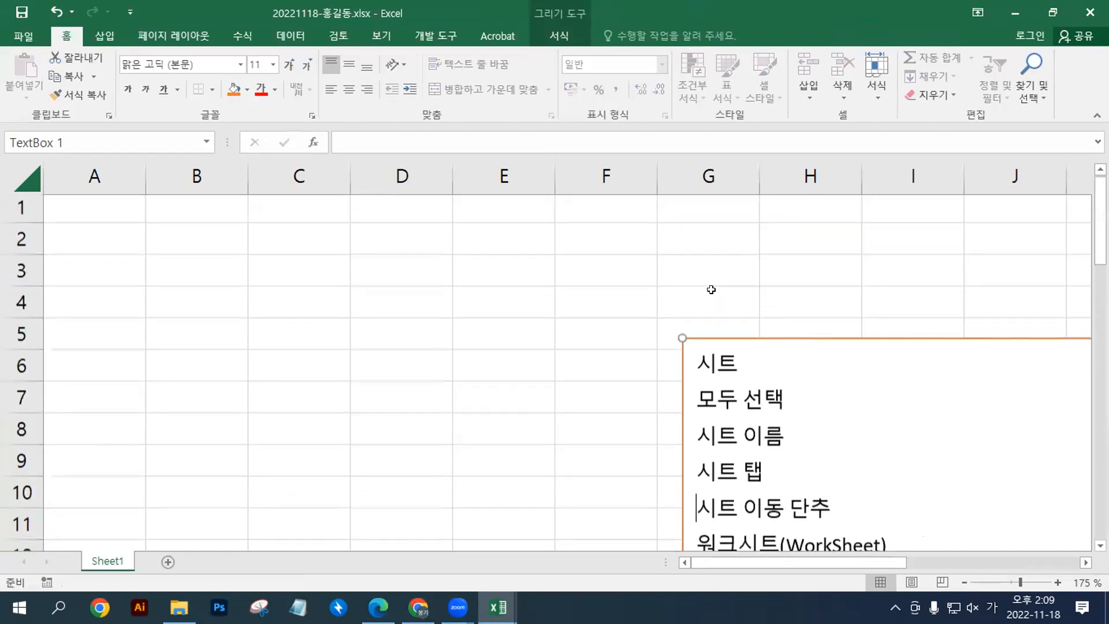
pyautogui.press('Up')
pyautogui.press('Up')
pyautogui.press('Up')
pyautogui.press('Up')
pyautogui.press('Return')
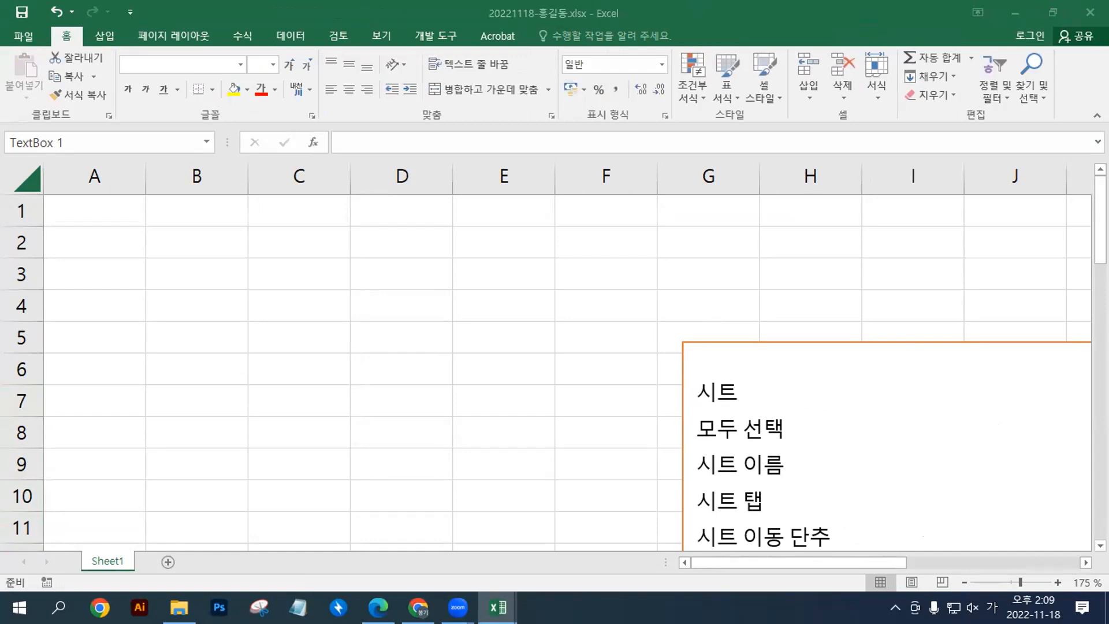
pyautogui.click(701, 357)
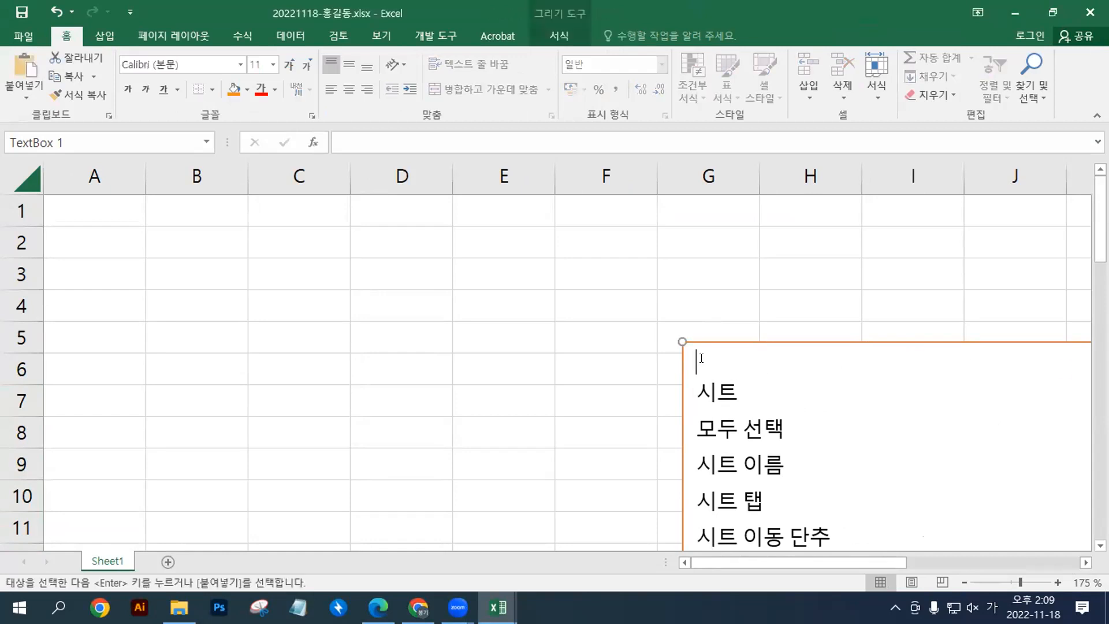
pyautogui.write('통합 문서 엑셀 파일(모든 시트, *.xlsx)')
pyautogui.click(789, 366)
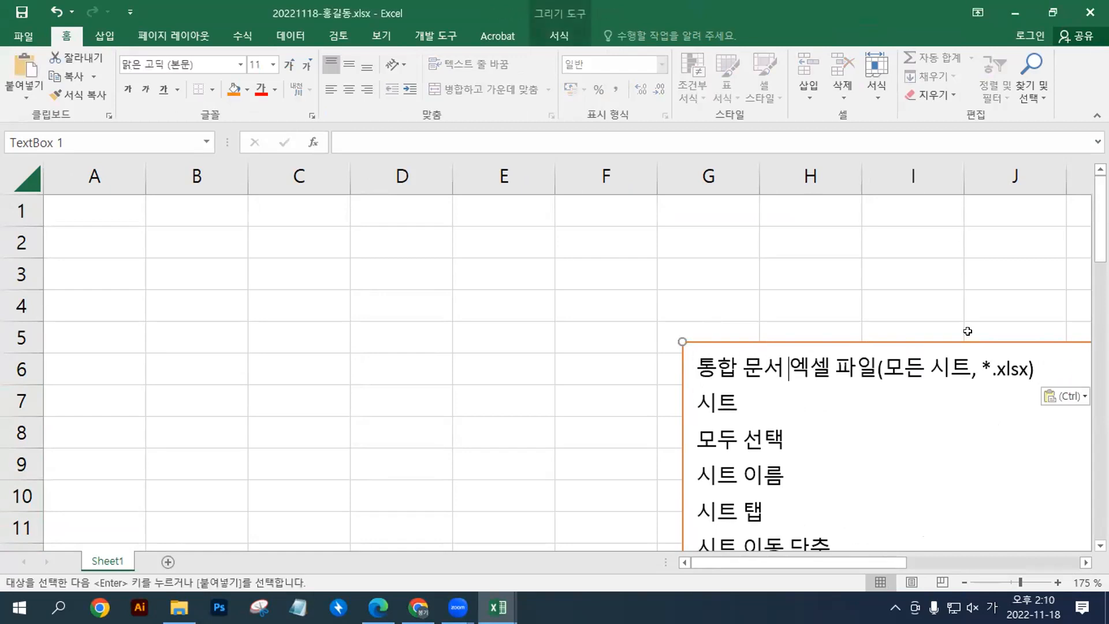
pyautogui.write('통합 문서')
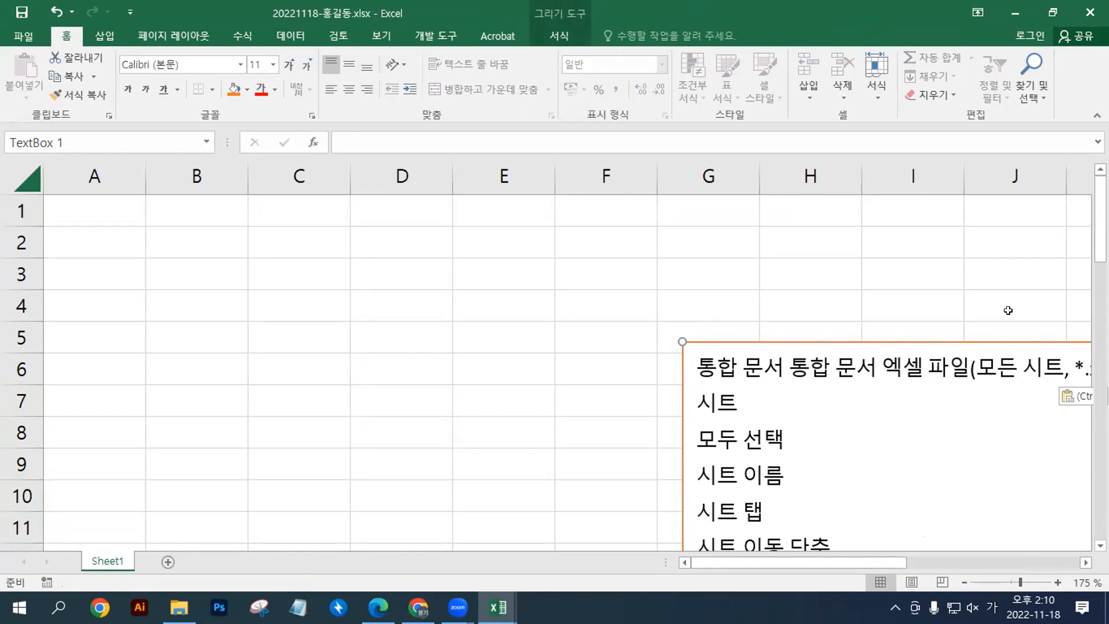
pyautogui.hotkey('ctrl', 'z')
pyautogui.press('Return')
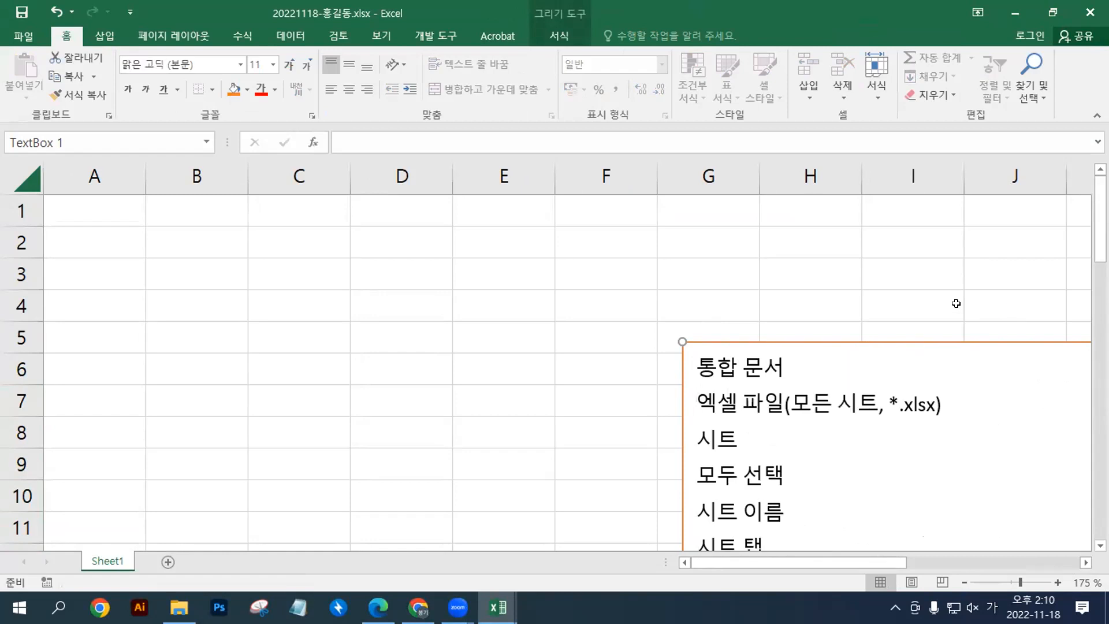
pyautogui.moveTo(683, 362); pyautogui.dragTo(685, 365)
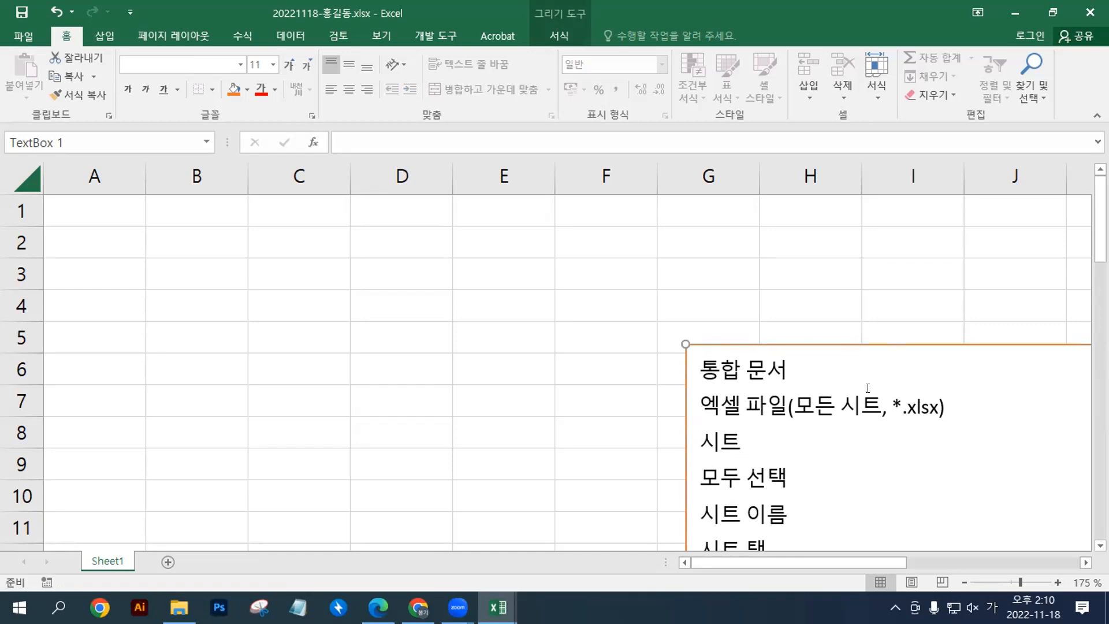
# Step: Add the lines "개체" and "그림, 도형, 차트, ..." to the notes between "시트" and "모두 선택"
pyautogui.click(712, 365)
pyautogui.click(777, 449)
pyautogui.press('Return')
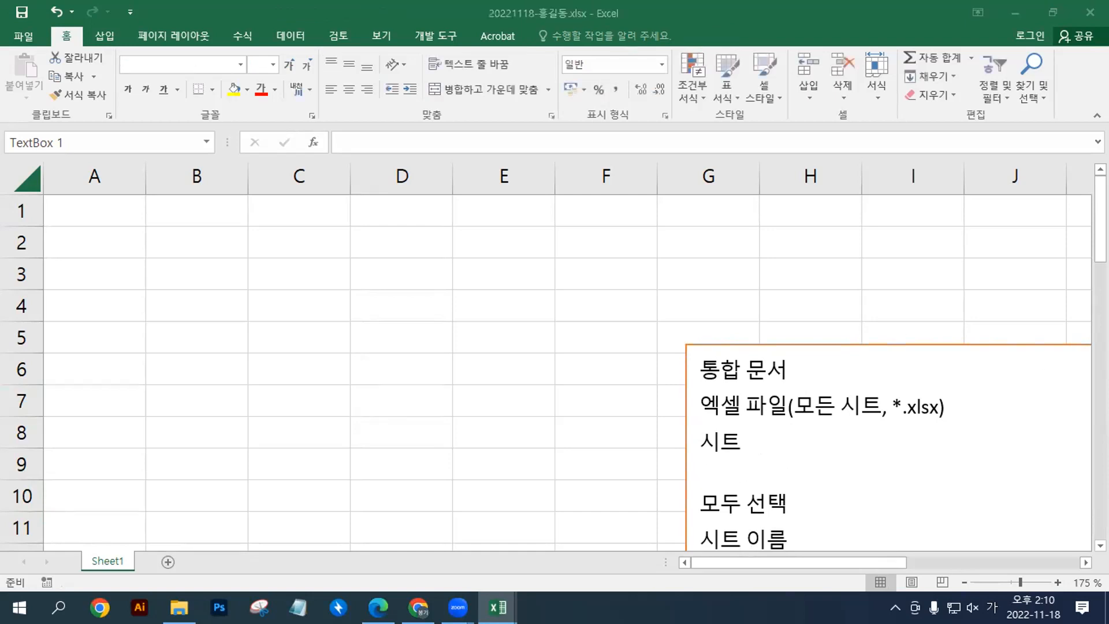
pyautogui.click(765, 471)
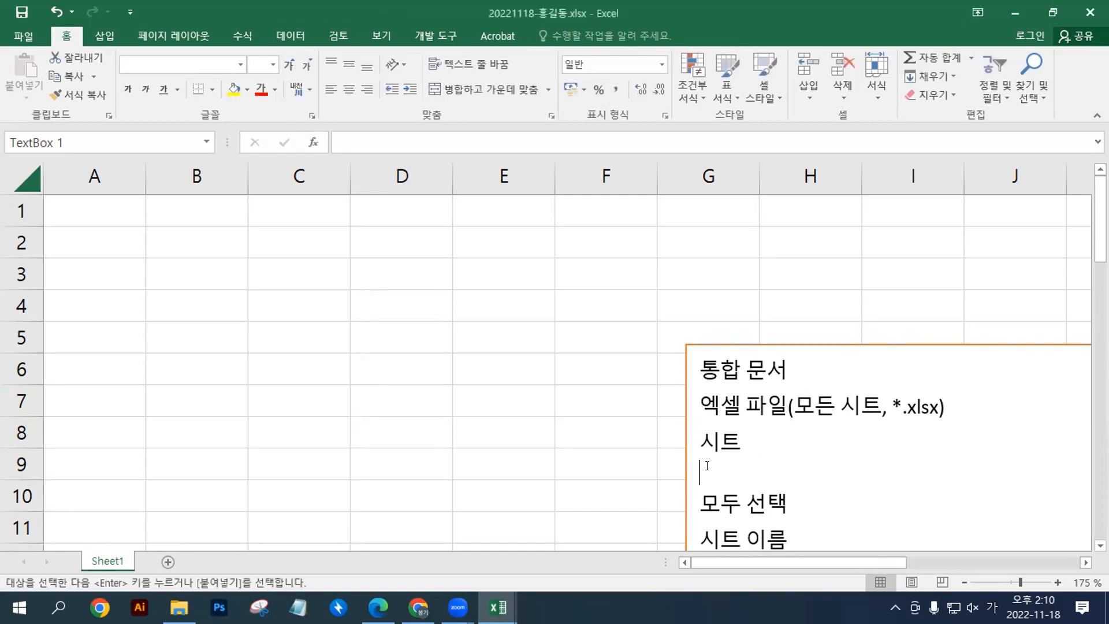
pyautogui.write('개체 그림, 도형, 차트, ...')
pyautogui.click(746, 477)
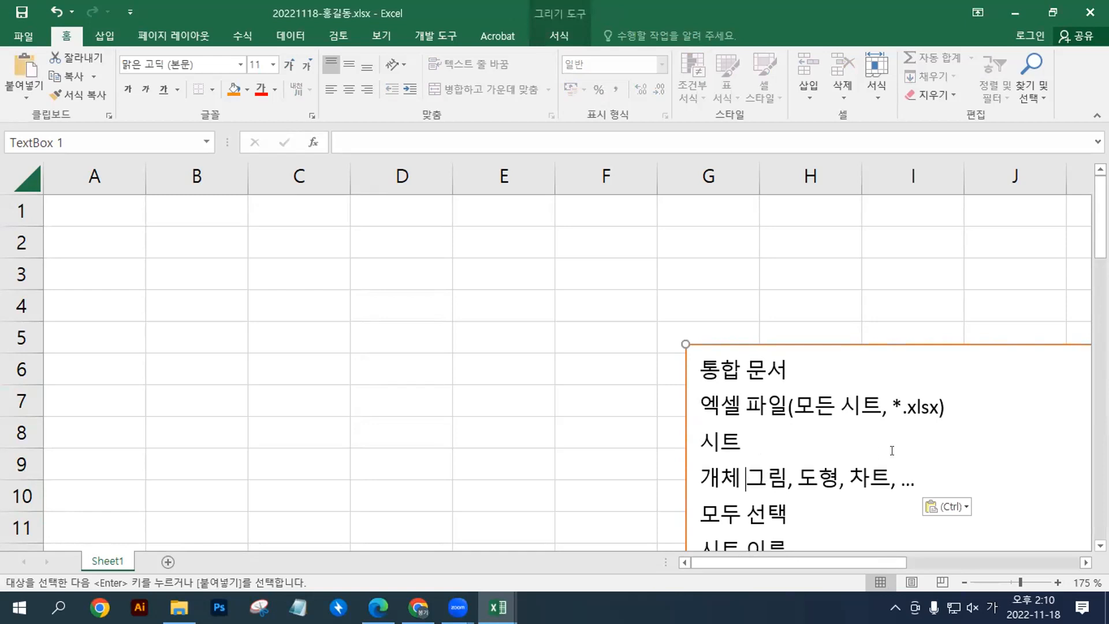
pyautogui.write('개체 그림, 도형, 차트, ...')
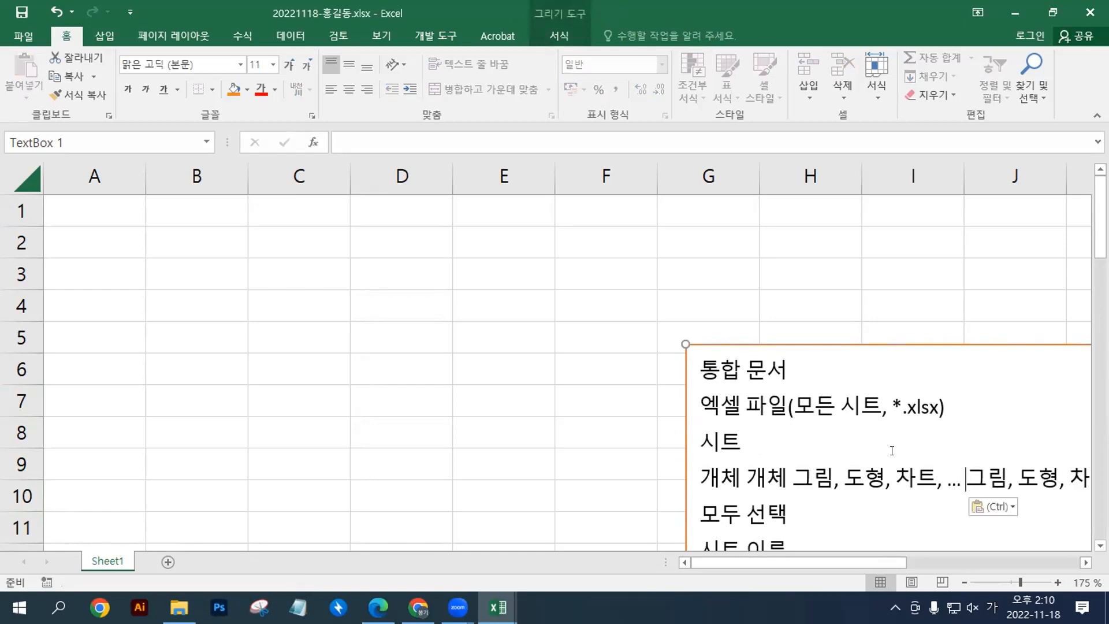
pyautogui.hotkey('ctrl', 'z')
pyautogui.press('Return')
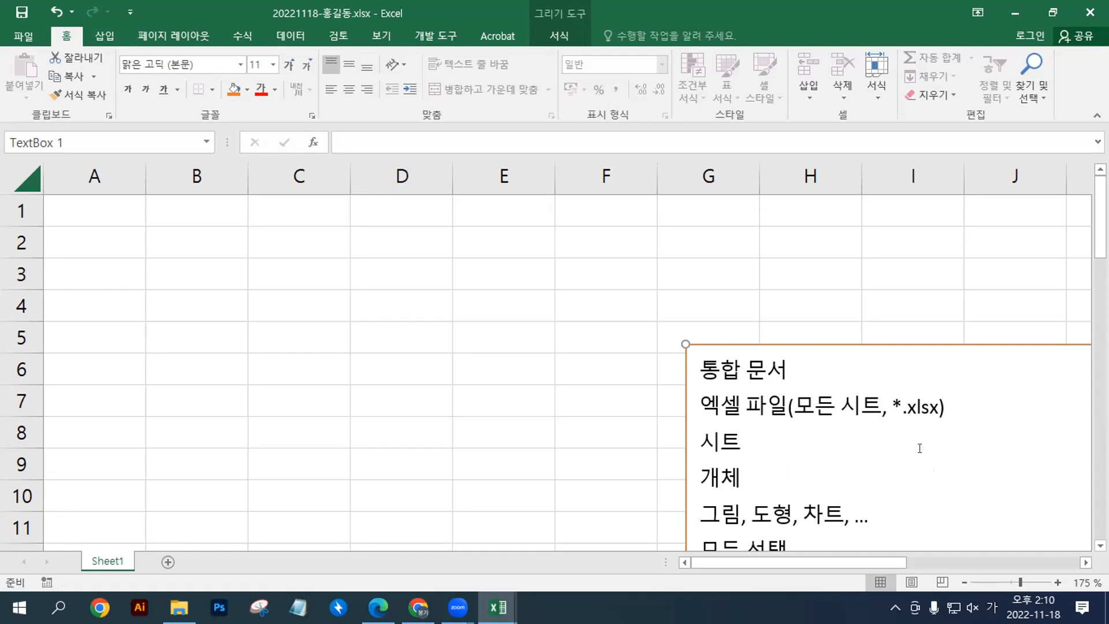
# Step: Move the cell selection back and forth between D4 and E4, finishing on D4
pyautogui.click(490, 327)
pyautogui.click(488, 305)
pyautogui.click(420, 305)
pyautogui.click(457, 304)
pyautogui.click(433, 304)
pyautogui.press('Right')
pyautogui.press('Left')
pyautogui.press('Right')
pyautogui.press('Left')
pyautogui.press('Right')
pyautogui.press('Left')
pyautogui.press('Right')
pyautogui.press('Left')
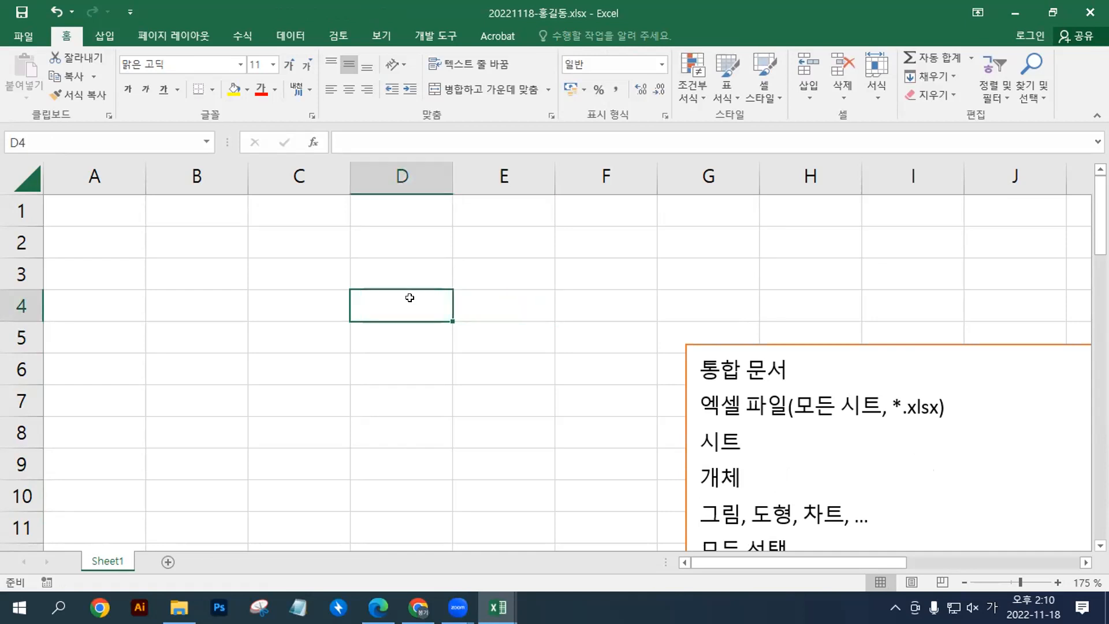
pyautogui.scroll(-1, 647, 330)
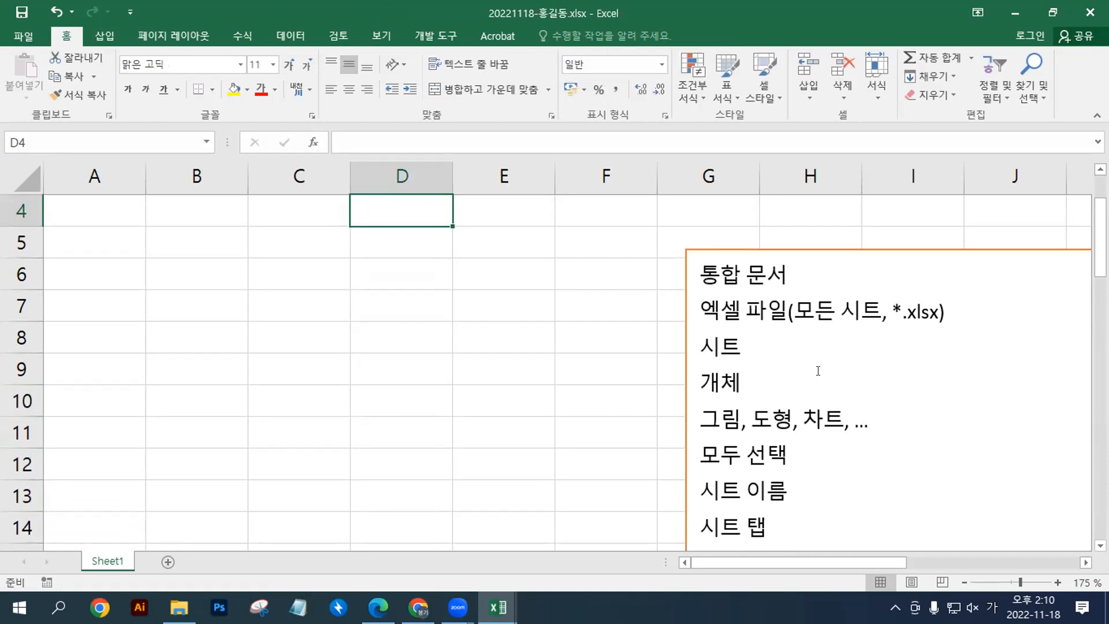
pyautogui.scroll(1, 484, 341)
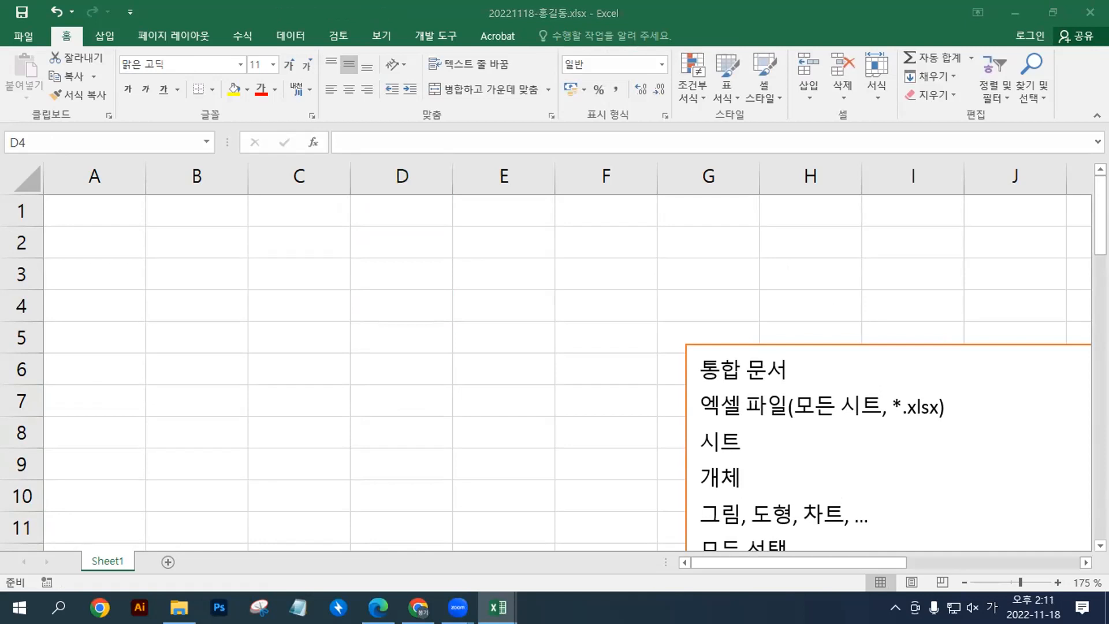
# Step: Paste the copied "*** 명령실행방법" notes above "통합 문서" in the text box, with a line break after the closing "..."
pyautogui.hotkey('ctrl', 'c')
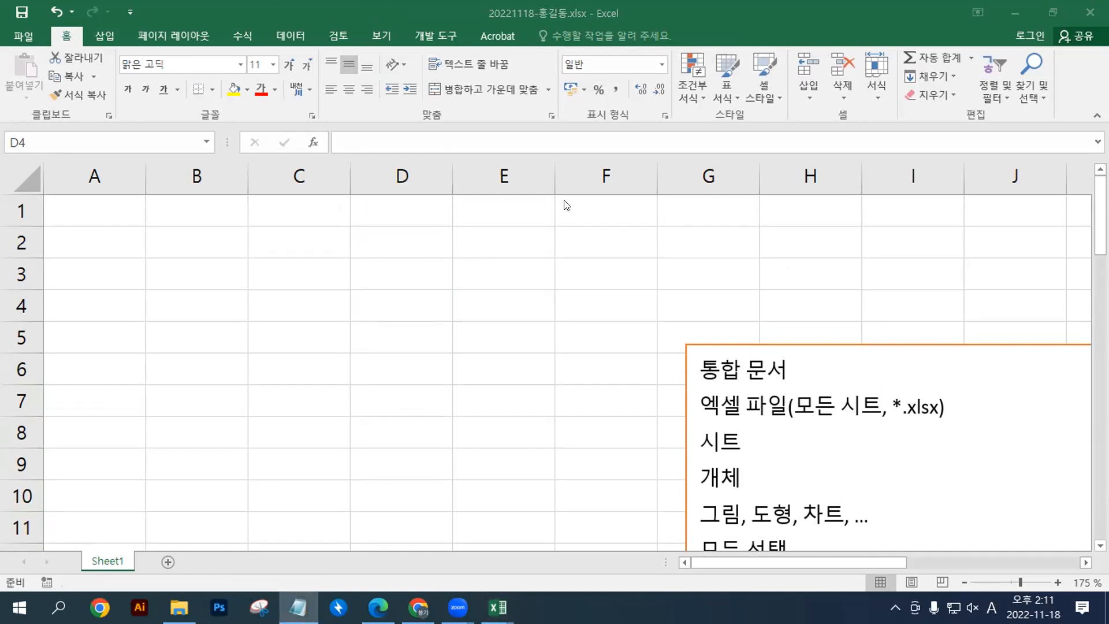
pyautogui.click(699, 372)
pyautogui.hotkey('ctrl', 'v')
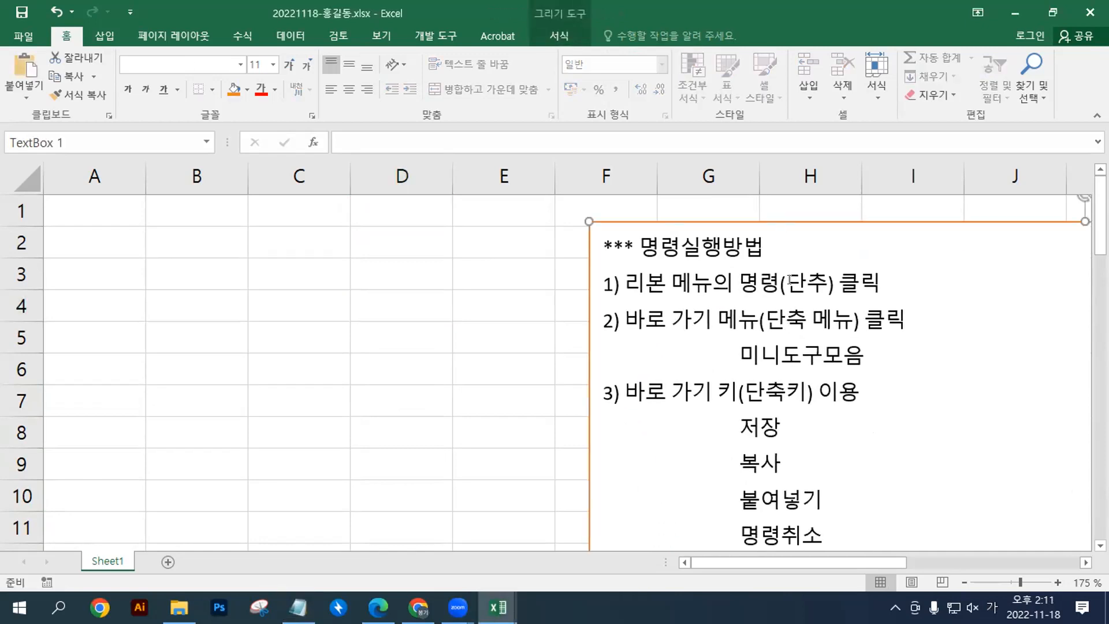
pyautogui.keyDown('ctrl'); pyautogui.scroll(-1, 787, 324); pyautogui.keyUp('ctrl')
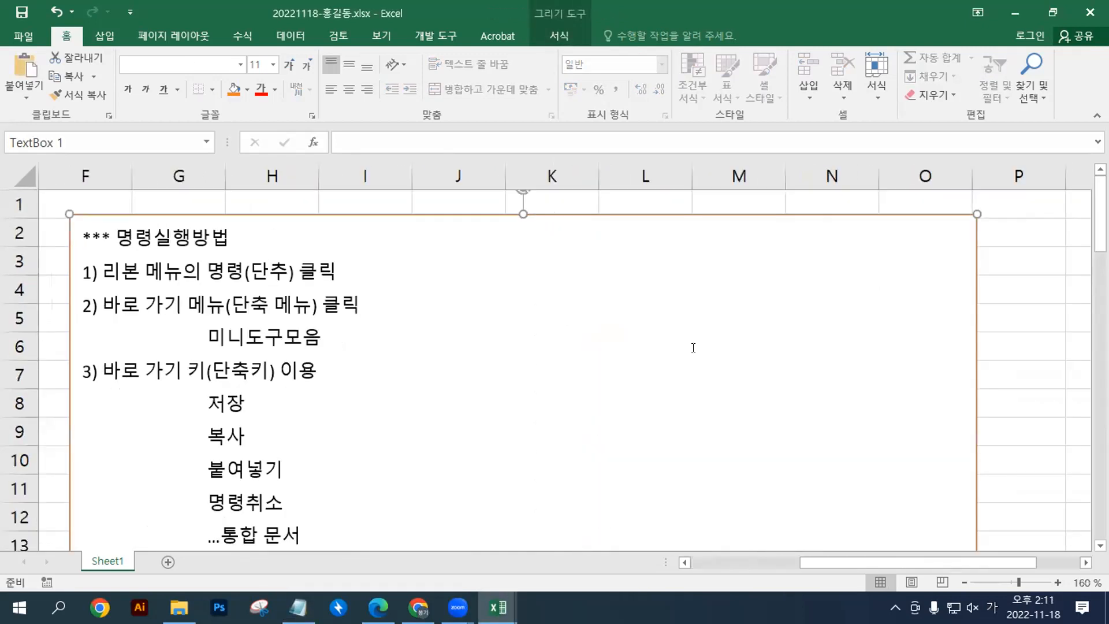
pyautogui.click(225, 532)
pyautogui.press('Return')
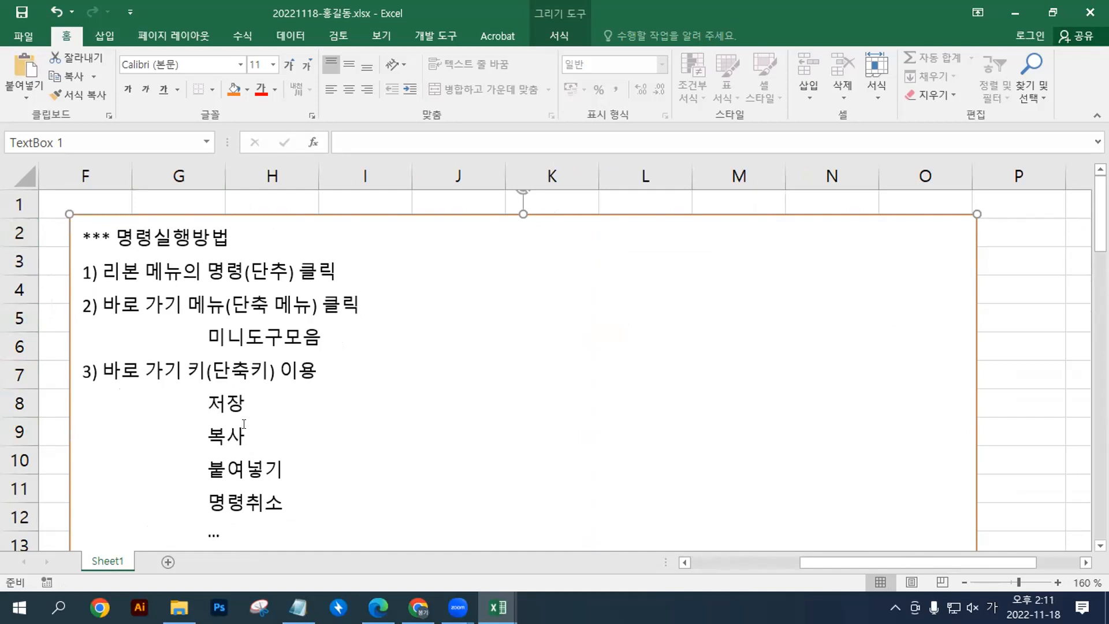
pyautogui.click(239, 401)
pyautogui.click(309, 501)
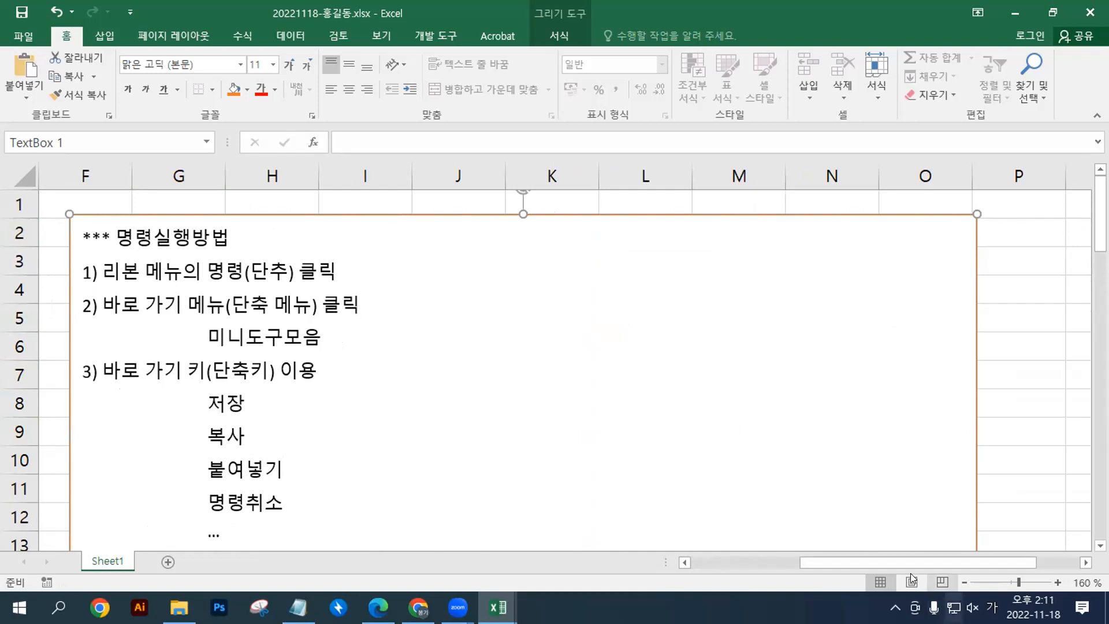
# Step: Paste the copied "* 데이터 입력/편집(수정)" notes into the text box above "*** 명령실행방법"
pyautogui.moveTo(859, 562); pyautogui.dragTo(746, 562)
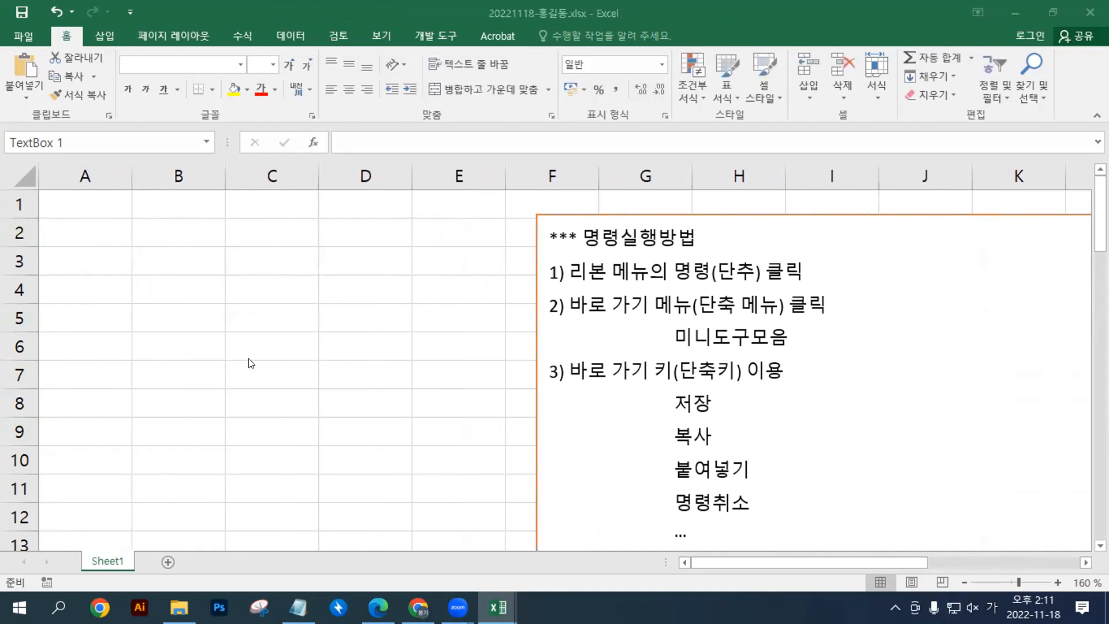
pyautogui.click(191, 220)
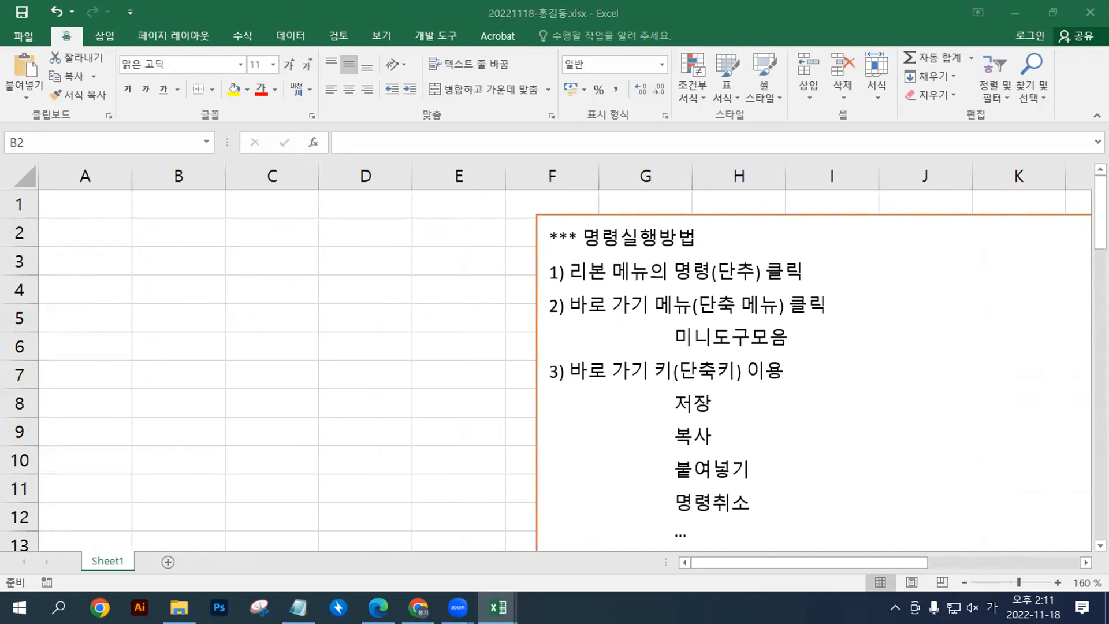
pyautogui.hotkey('ctrl', 'c')
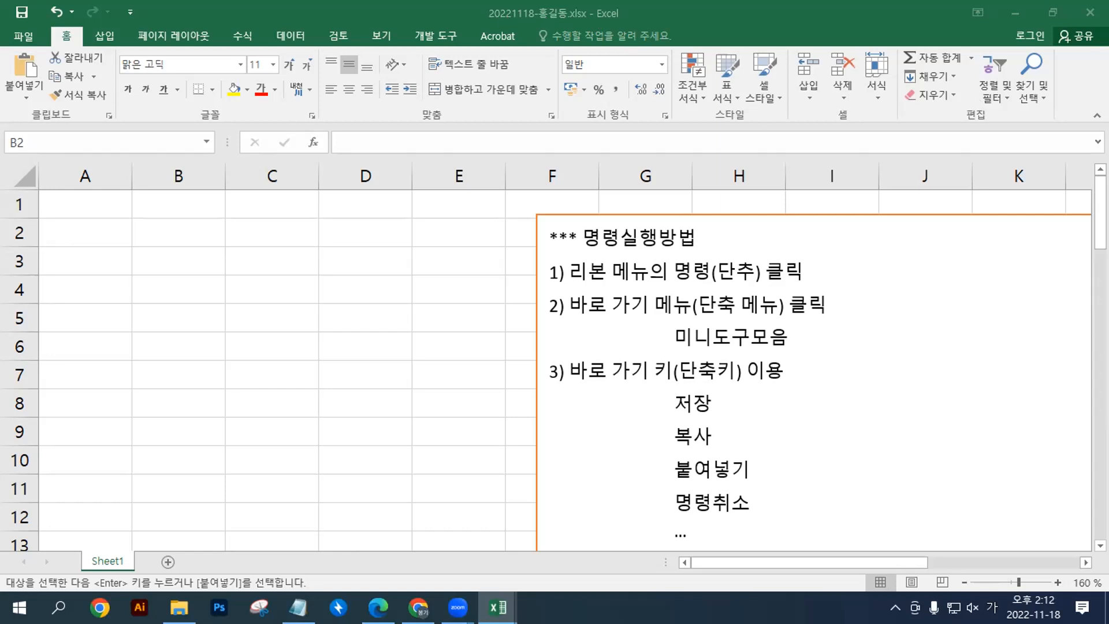
pyautogui.hotkey('alt', 'Tab')
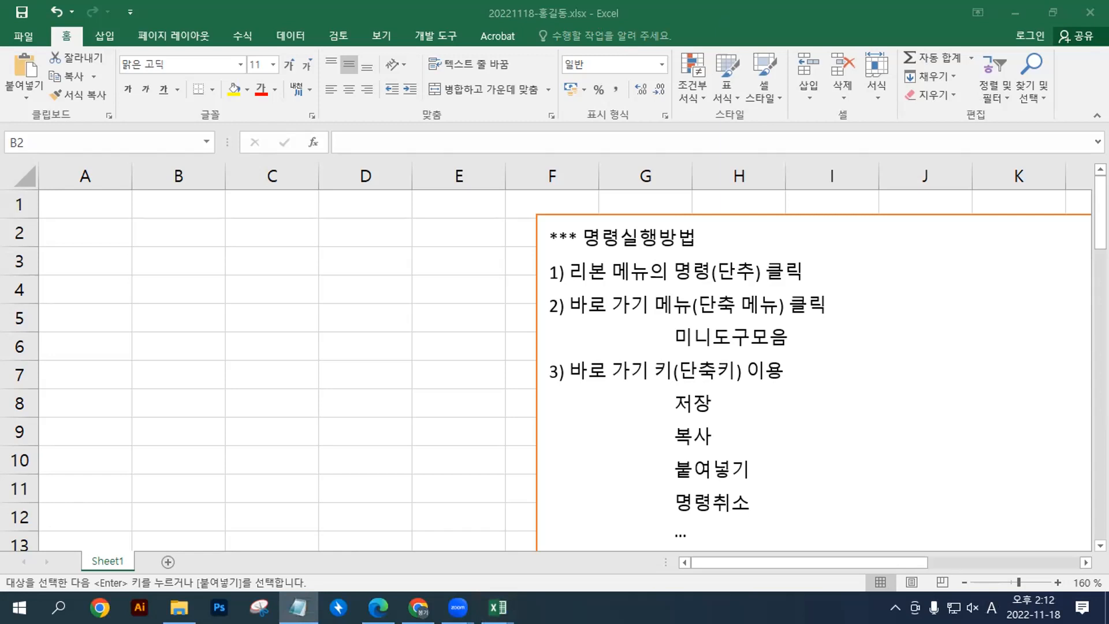
pyautogui.hotkey('alt', 'Tab')
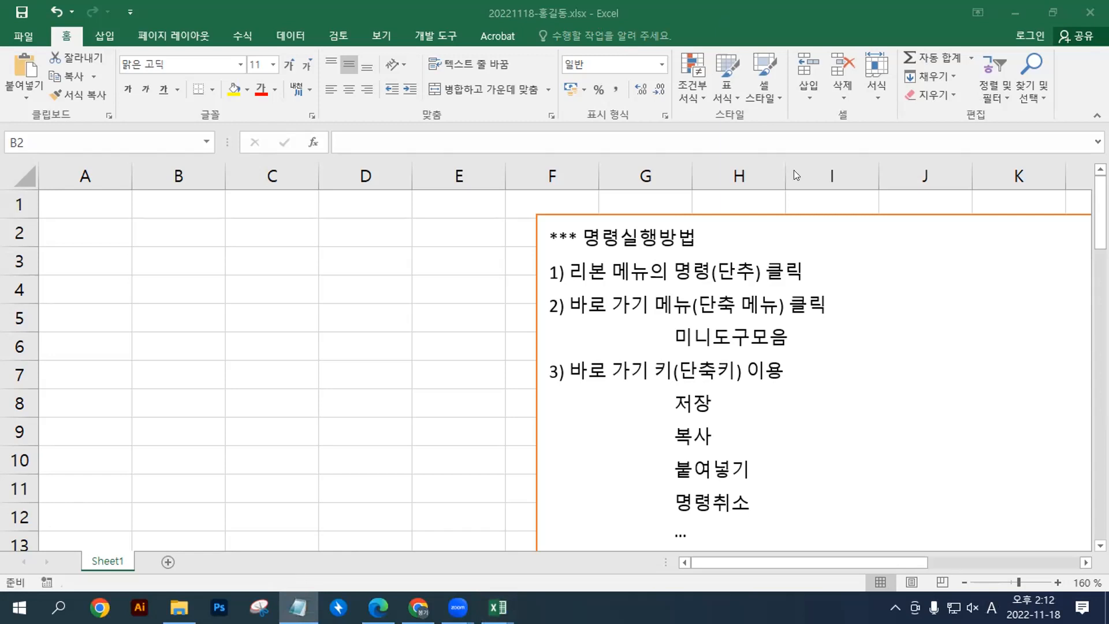
pyautogui.click(544, 231)
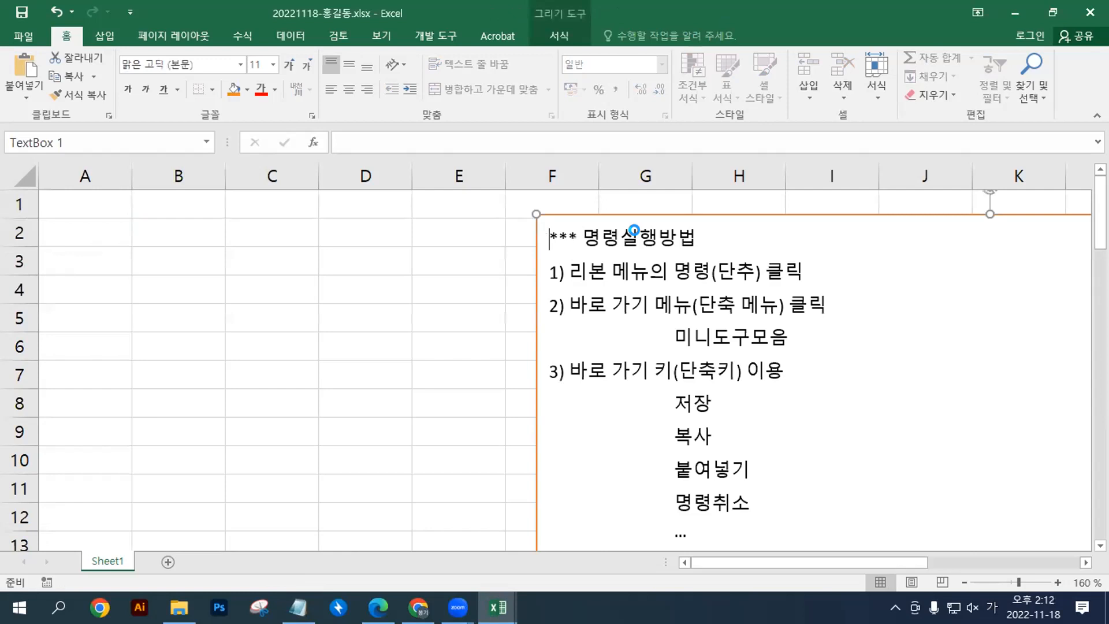
pyautogui.hotkey('ctrl', 'v')
pyautogui.press('Return')
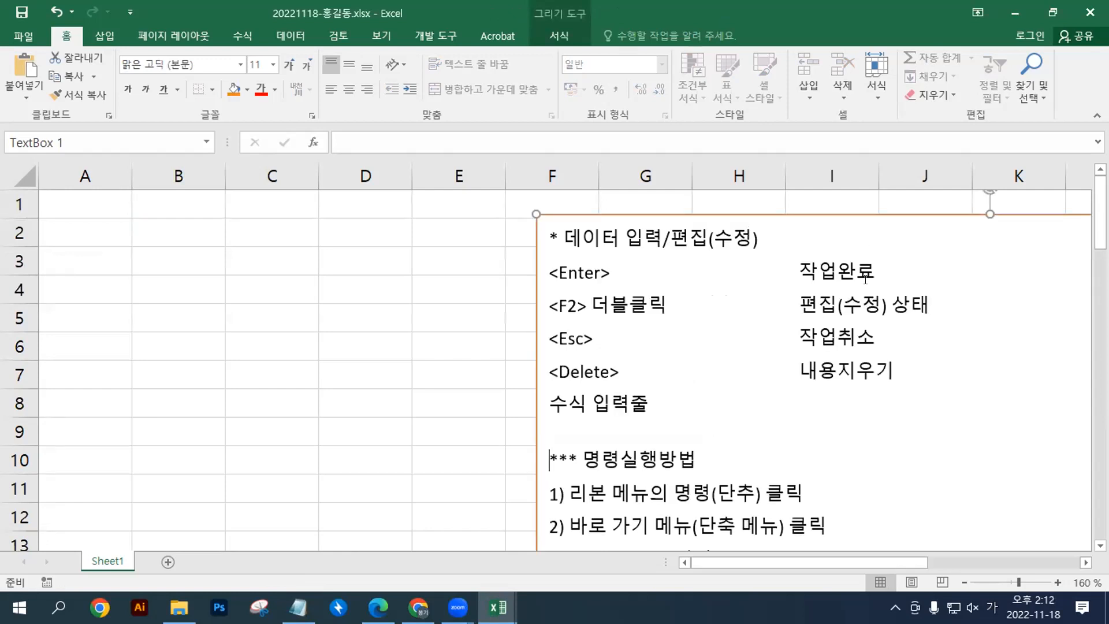
# Step: Enter the text "가나다" in cell B2
pyautogui.click(175, 238)
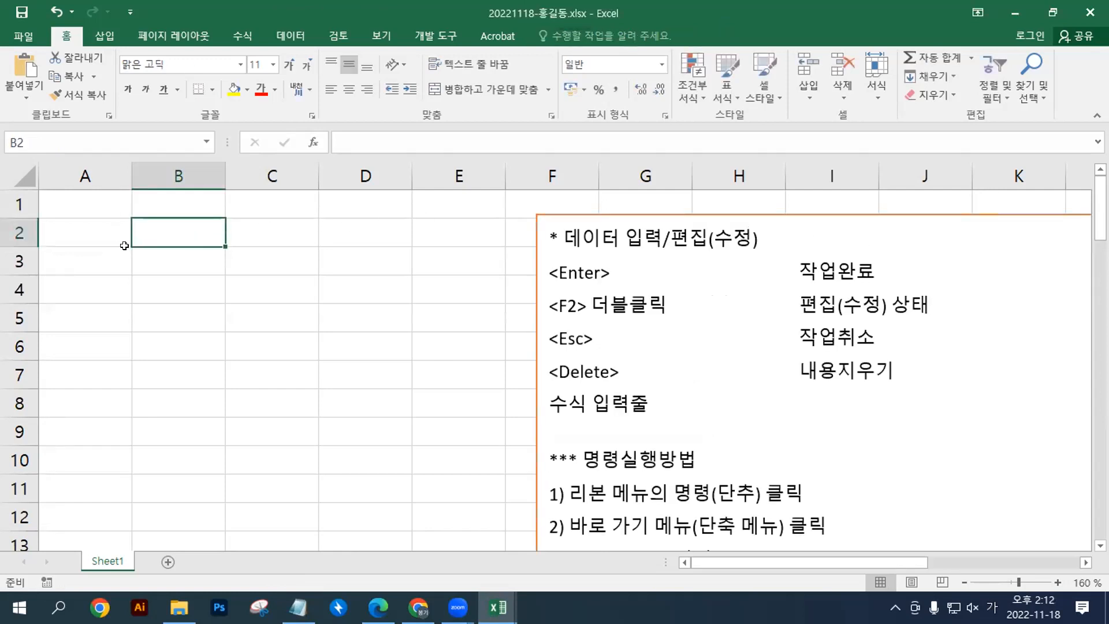
pyautogui.press('Return')
pyautogui.click(178, 224)
pyautogui.write('가나다')
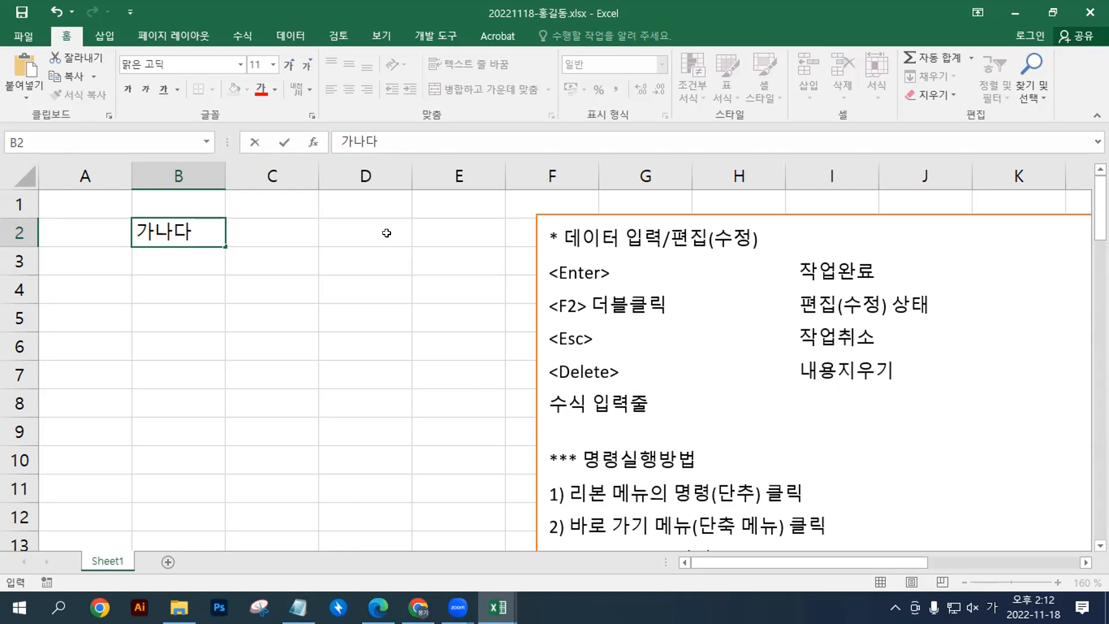
pyautogui.press('Return')
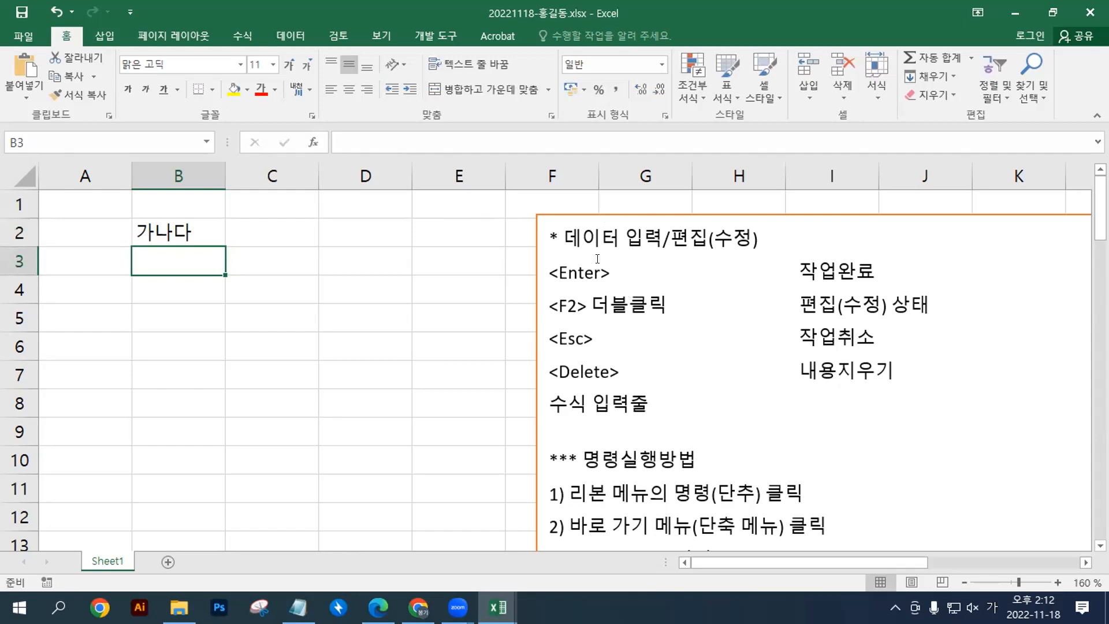
# Step: Edit the existing text in cell B2 by appending "라마" so it reads "가나다라마"
pyautogui.click(204, 226)
pyautogui.click(198, 267)
pyautogui.click(181, 232)
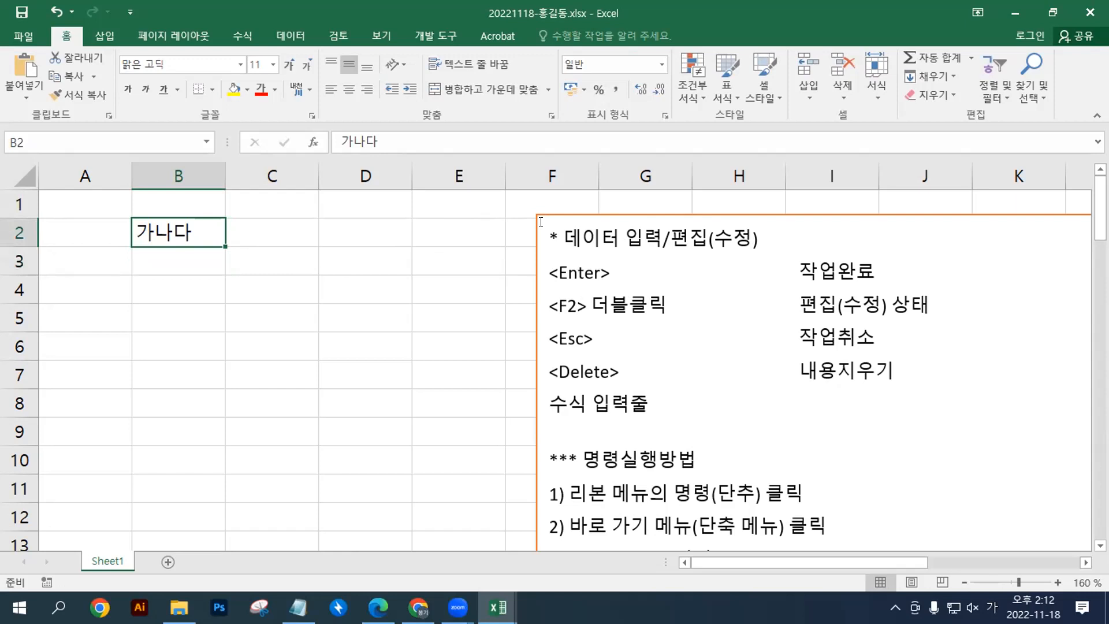
pyautogui.press('F2')
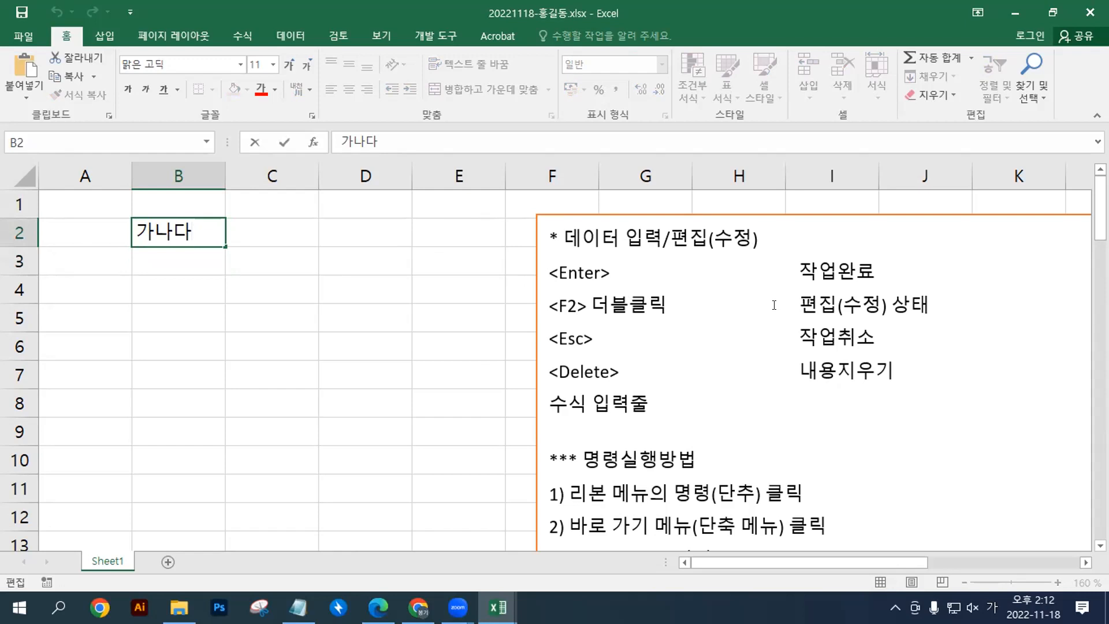
pyautogui.write('람마')
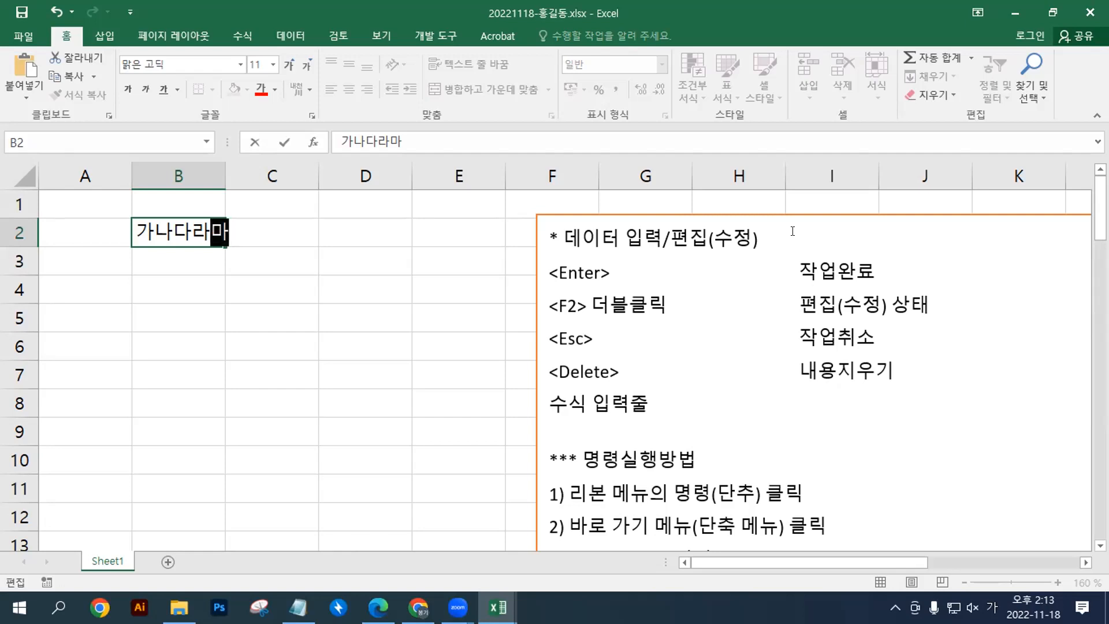
pyautogui.press('Return')
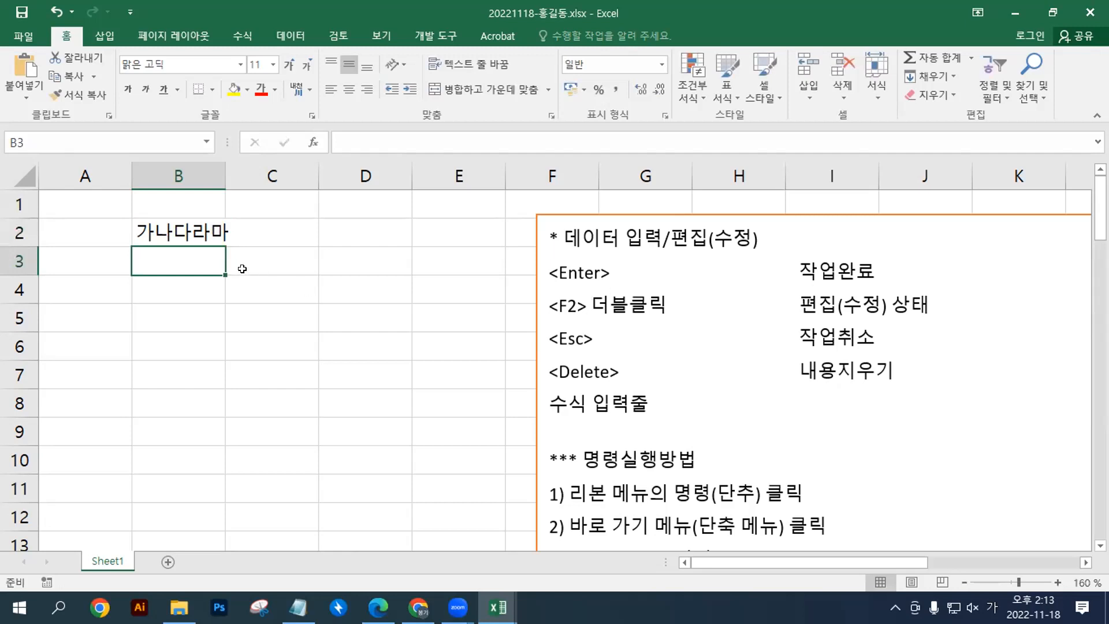
# Step: Select the neighbouring cells C3, B3 and C4 in turn, and return the selection to B2
pyautogui.click(254, 254)
pyautogui.click(199, 256)
pyautogui.click(255, 256)
pyautogui.click(260, 280)
pyautogui.click(192, 231)
pyautogui.click(270, 266)
pyautogui.click(173, 227)
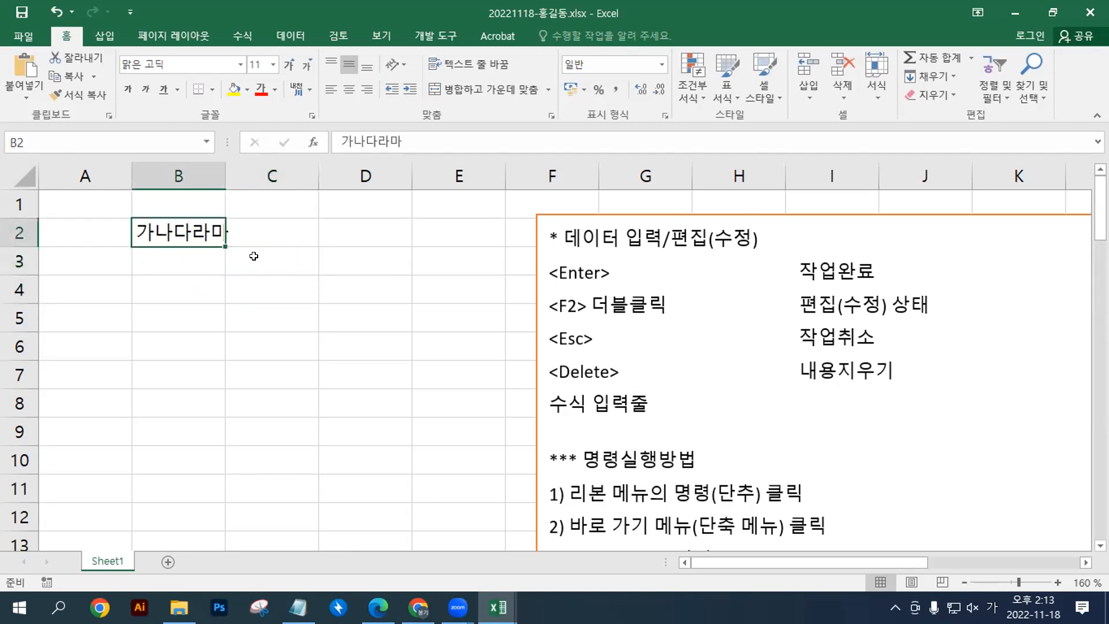
# Step: Open cell B2 for editing, shorten its text to "가", and cancel the edit
pyautogui.click(303, 279)
pyautogui.doubleClick(185, 227)
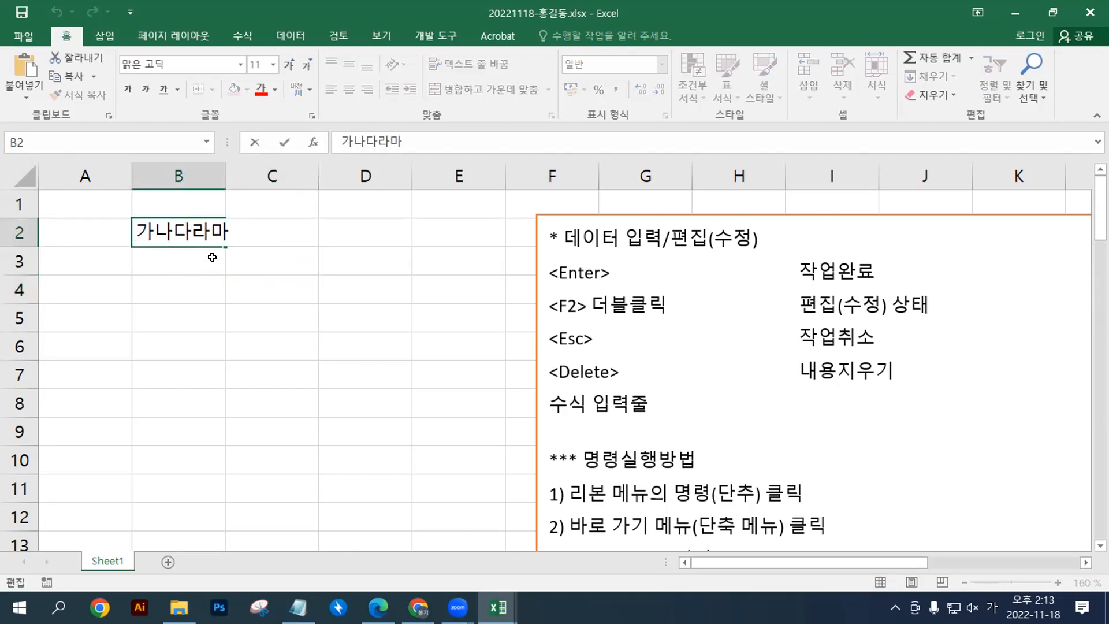
pyautogui.write('람')
pyautogui.press('BackSpace')
pyautogui.press('BackSpace')
pyautogui.press('BackSpace')
pyautogui.press('BackSpace')
pyautogui.press('BackSpace')
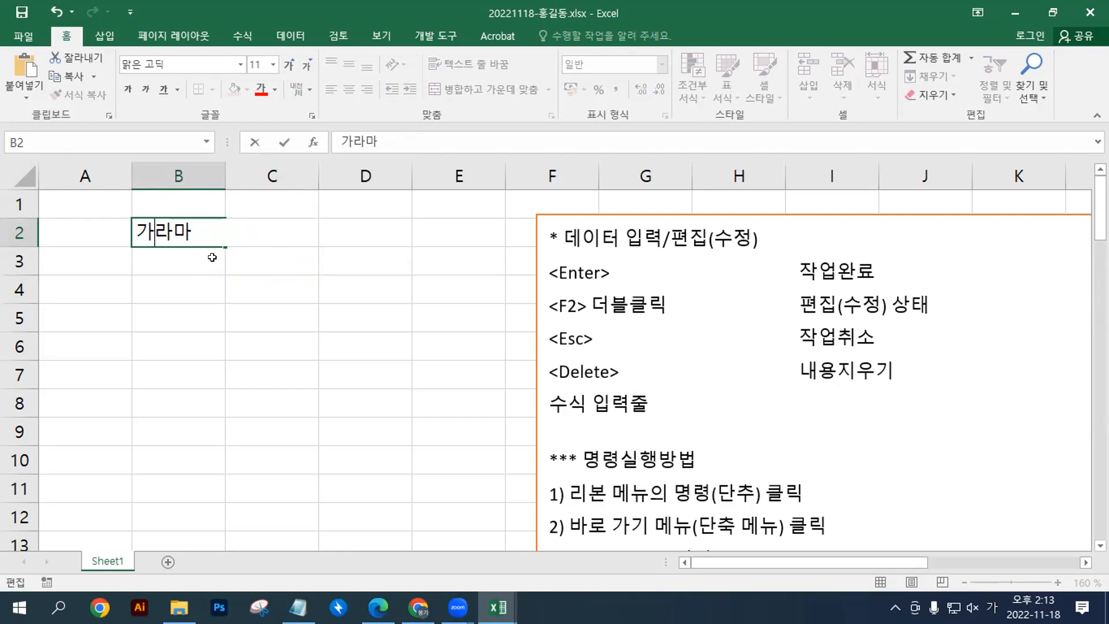
pyautogui.press('Delete')
pyautogui.press('Delete')
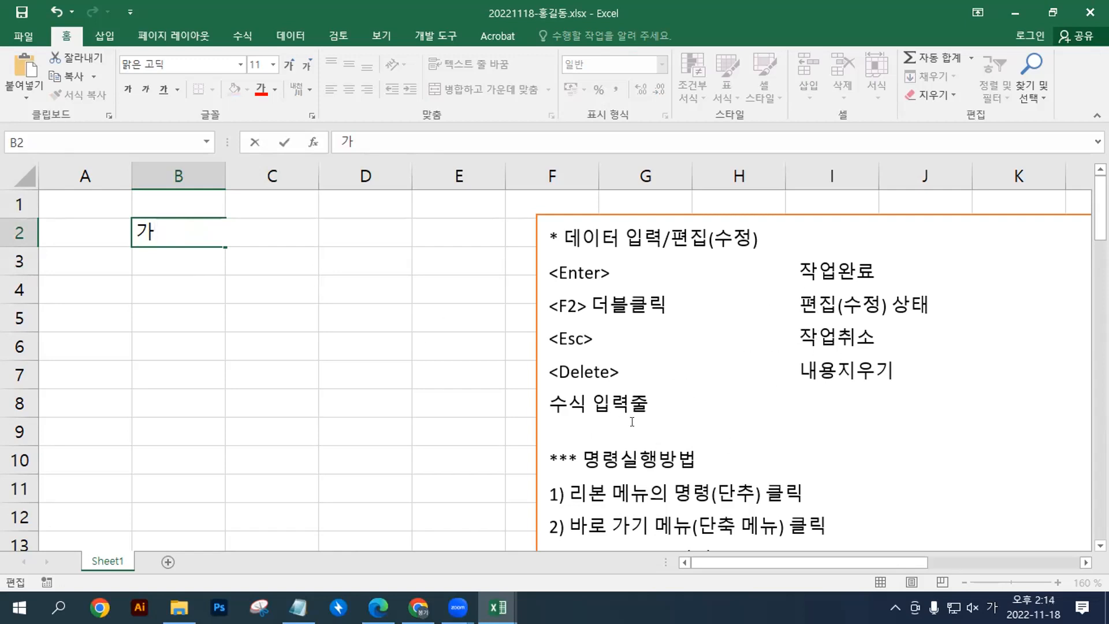
pyautogui.press('Escape')
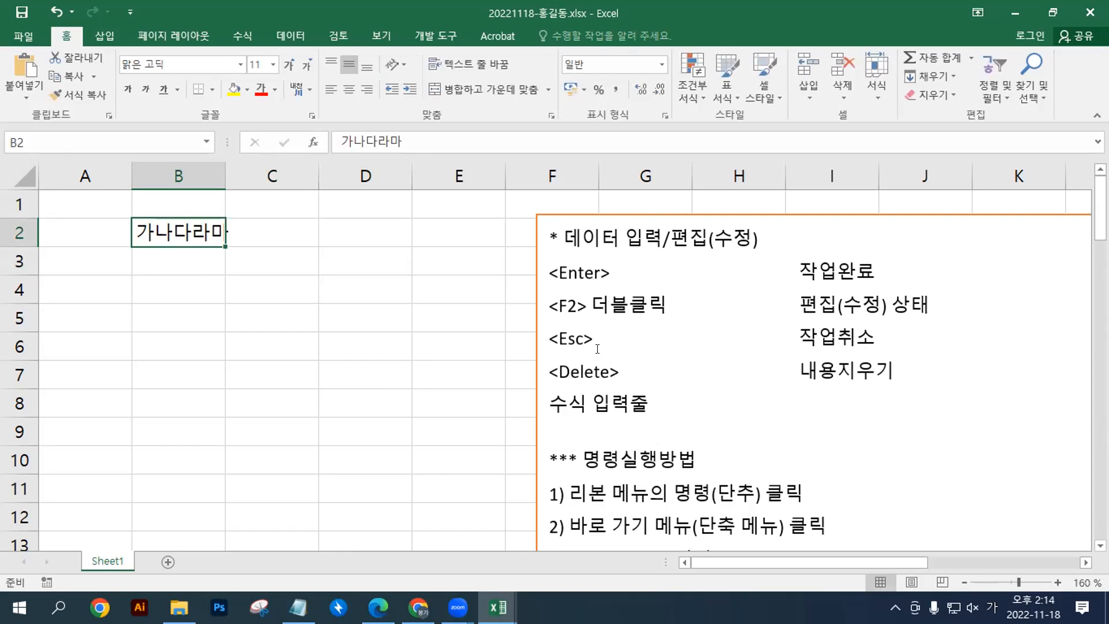
# Step: Alternate the selection between nearby cells and B2, and clear the contents of cell B2
pyautogui.click(269, 308)
pyautogui.click(186, 257)
pyautogui.click(181, 220)
pyautogui.click(350, 282)
pyautogui.click(189, 238)
pyautogui.click(301, 280)
pyautogui.click(187, 236)
pyautogui.click(292, 268)
pyautogui.click(183, 239)
pyautogui.press('Delete')
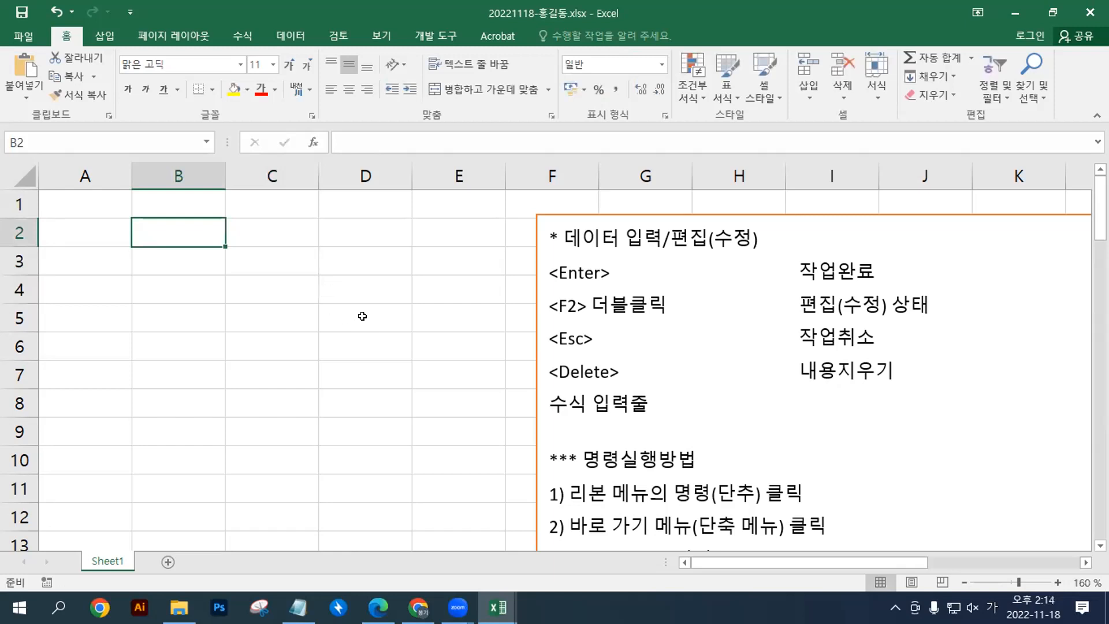
# Step: Enter "ㅠ" in cell B45, beside the notes on cell terms
pyautogui.click(644, 474)
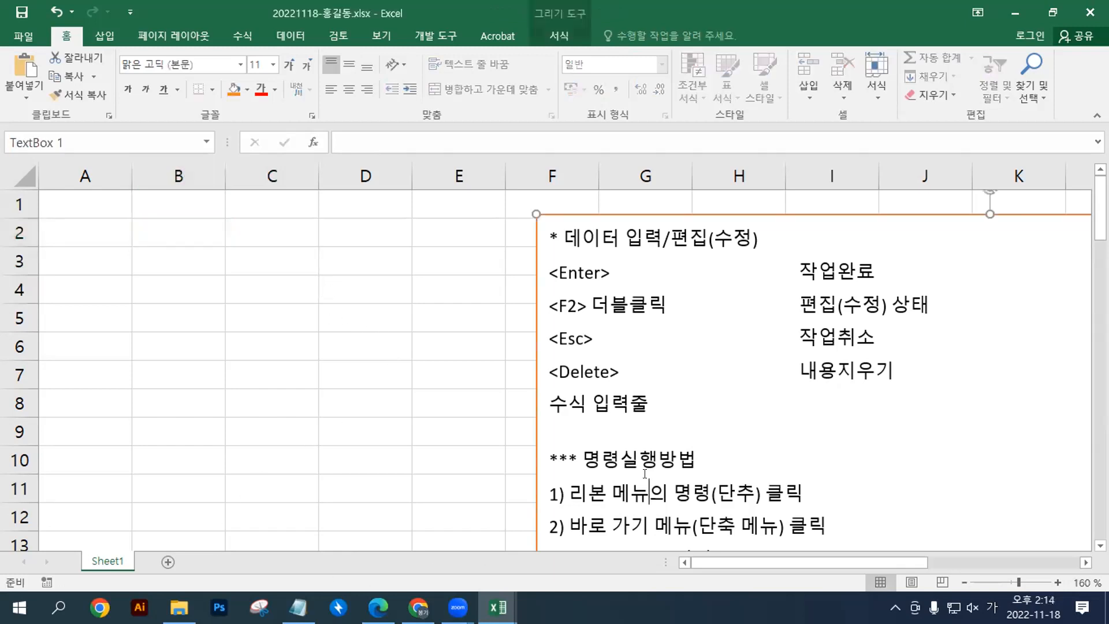
pyautogui.scroll(-8, 645, 474)
pyautogui.scroll(-2, 645, 474)
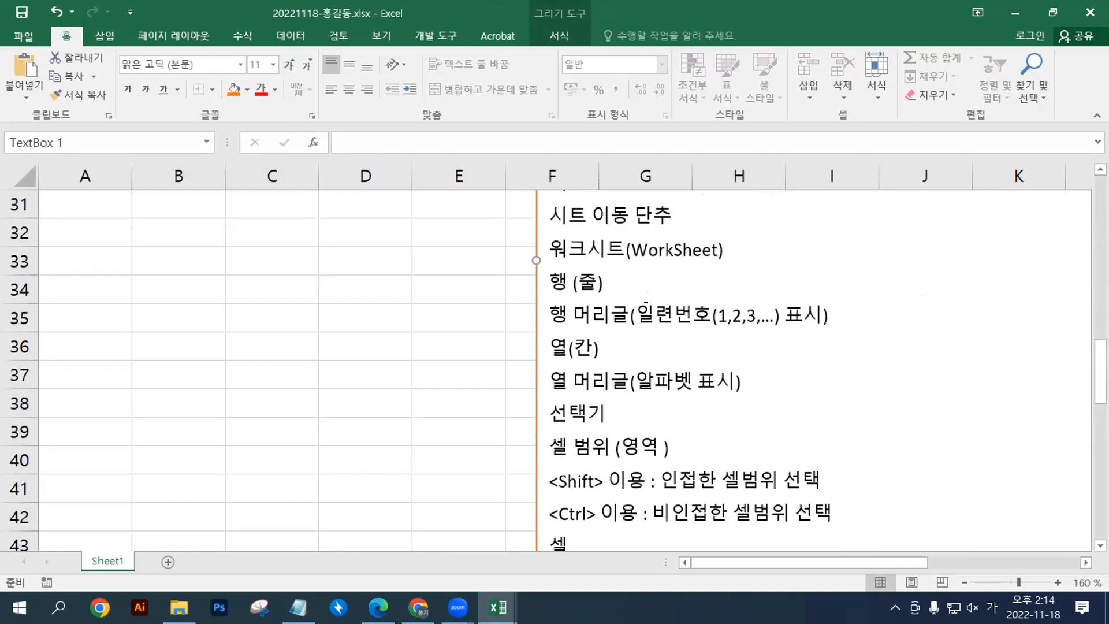
pyautogui.scroll(-3, 646, 385)
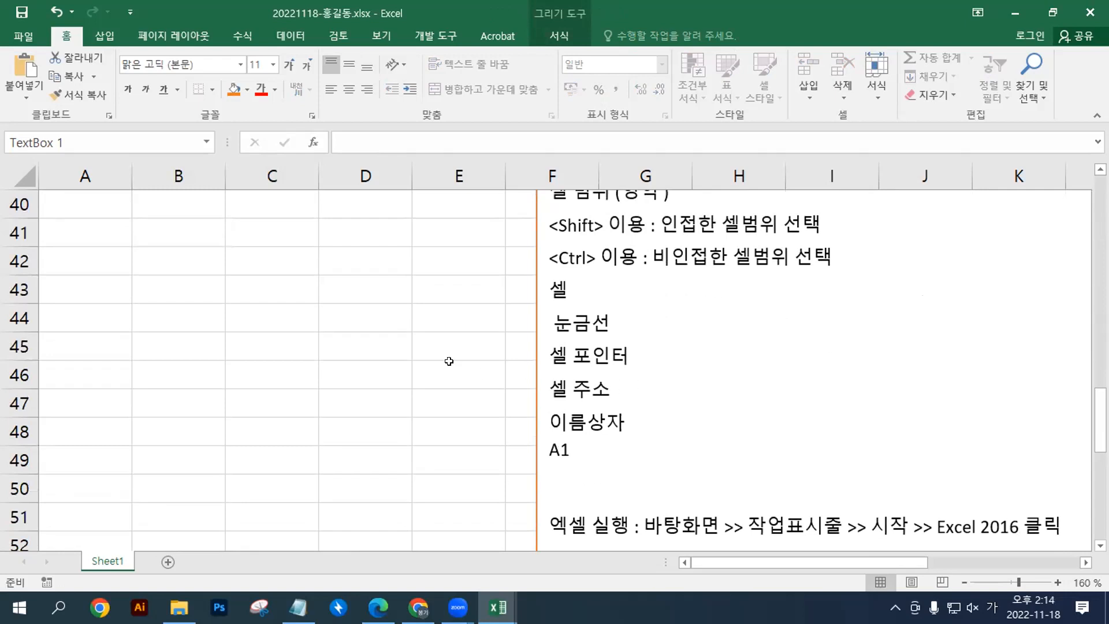
pyautogui.click(188, 344)
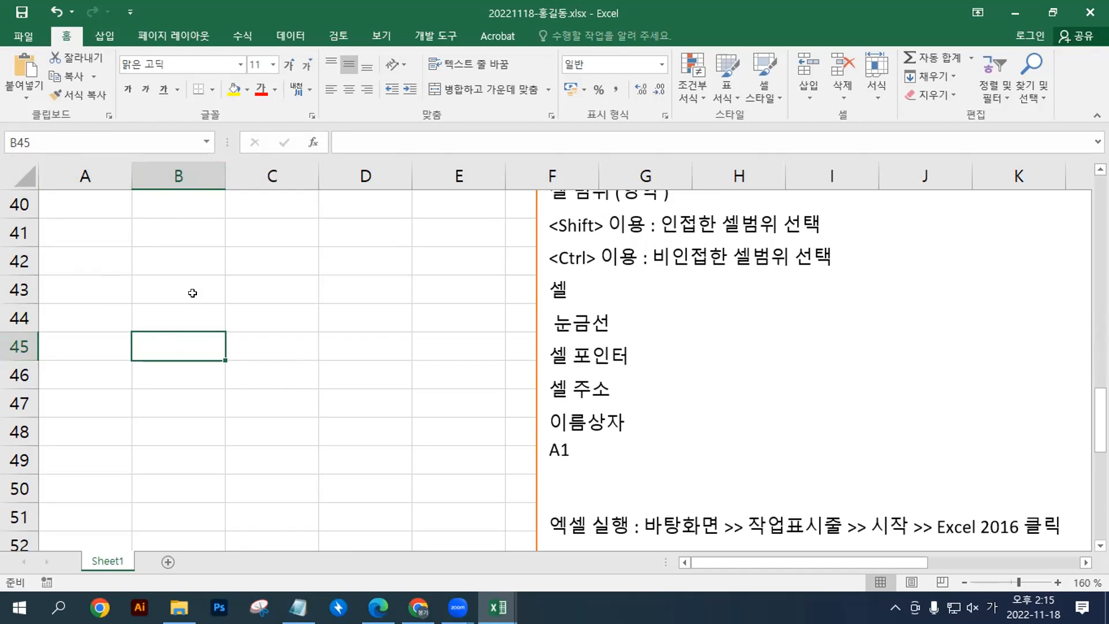
pyautogui.write('ㅠ')
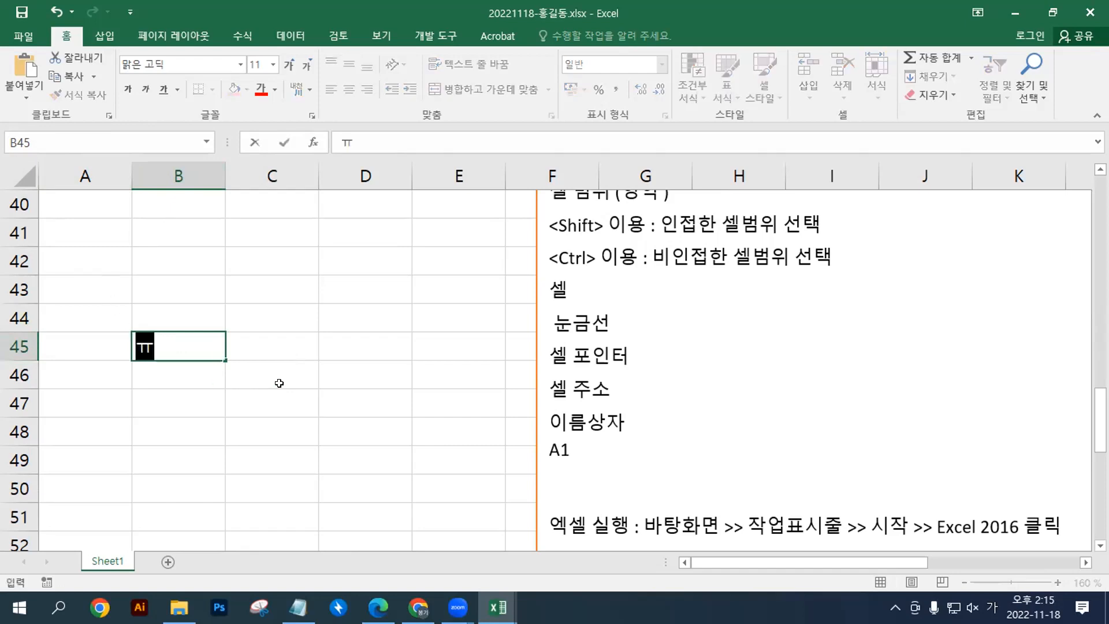
# Step: Replace the stray character in cell B45 with the text "B45 셀"
pyautogui.press('BackSpace')
pyautogui.press('Hangul')
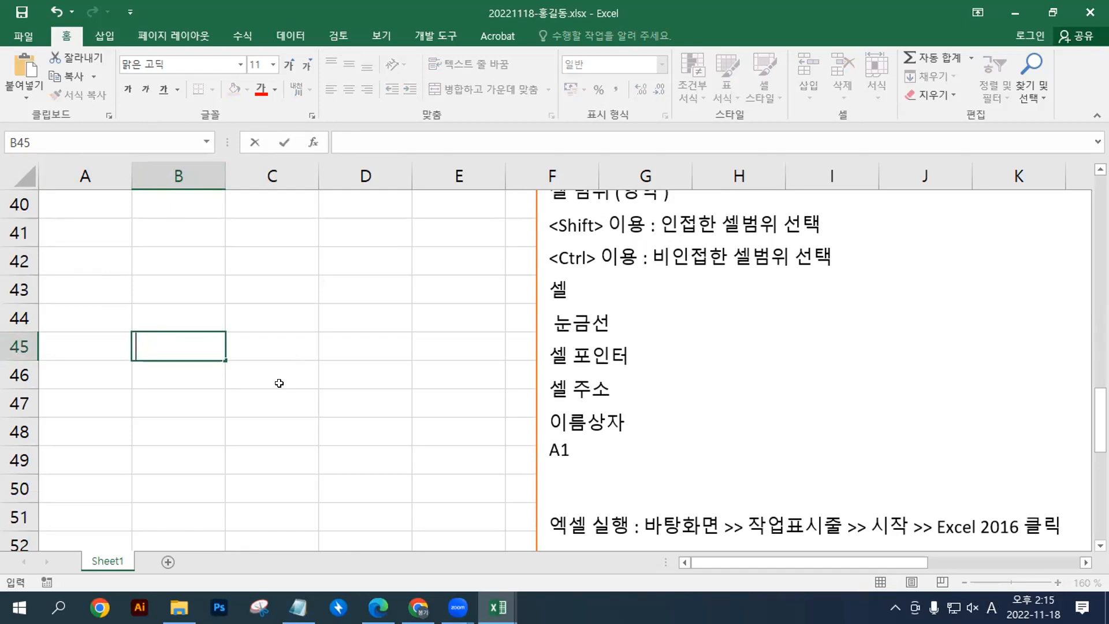
pyautogui.write('B45')
pyautogui.press('Hangul')
pyautogui.write('셀')
pyautogui.press('Return')
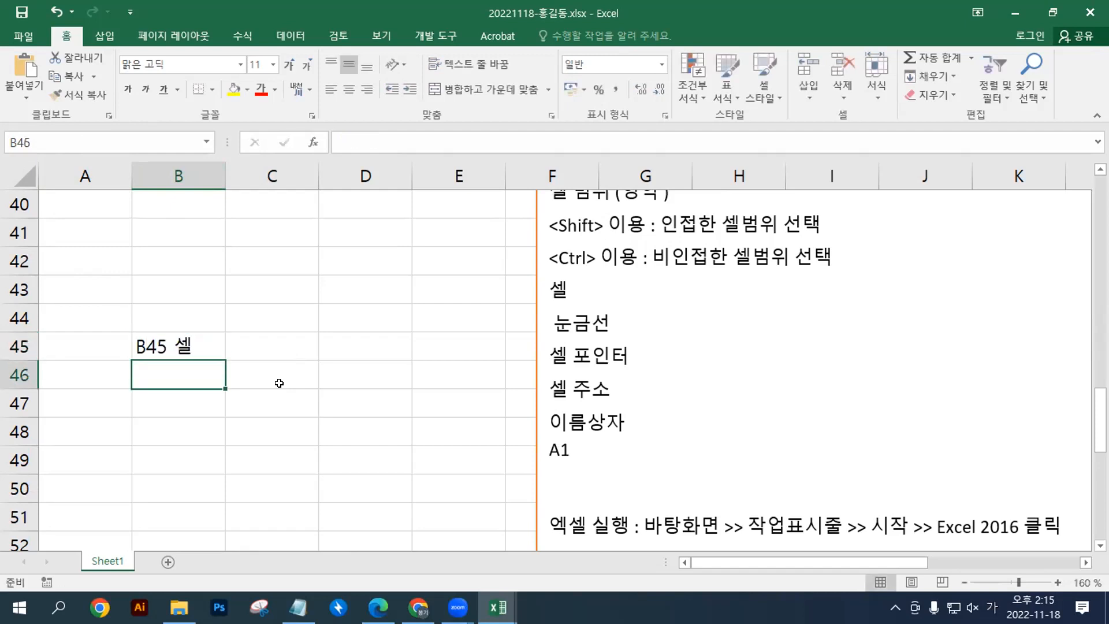
# Step: Add a new line reading "A1:B2" below the "셀 범위 (영역 )" line in the notes text box
pyautogui.moveTo(188, 228); pyautogui.dragTo(331, 297)
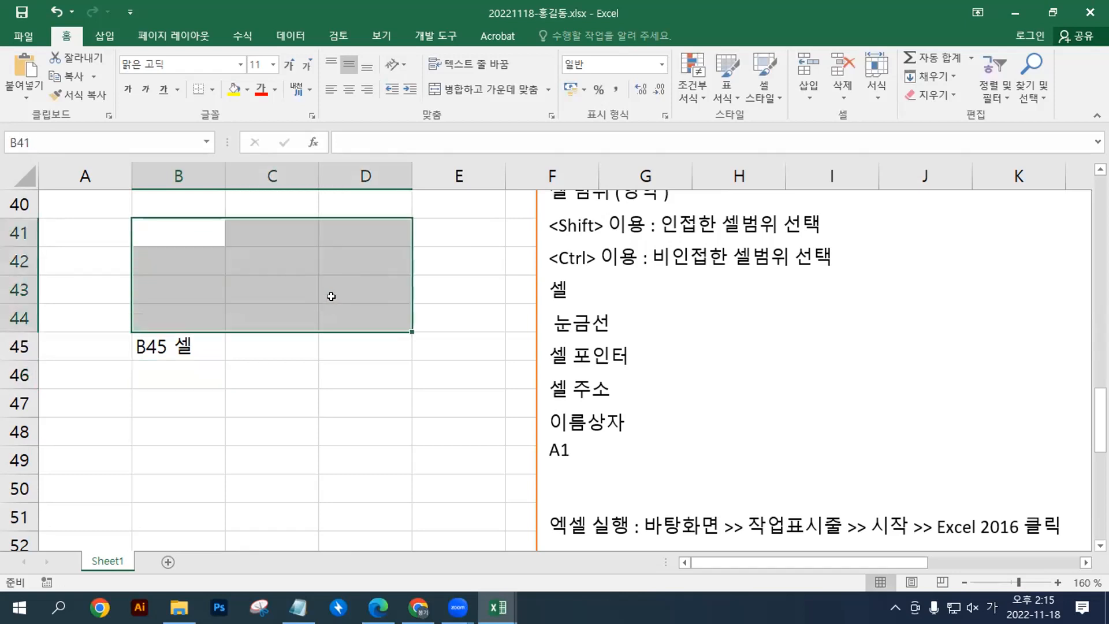
pyautogui.click(164, 233)
pyautogui.click(597, 351)
pyautogui.scroll(1, 597, 352)
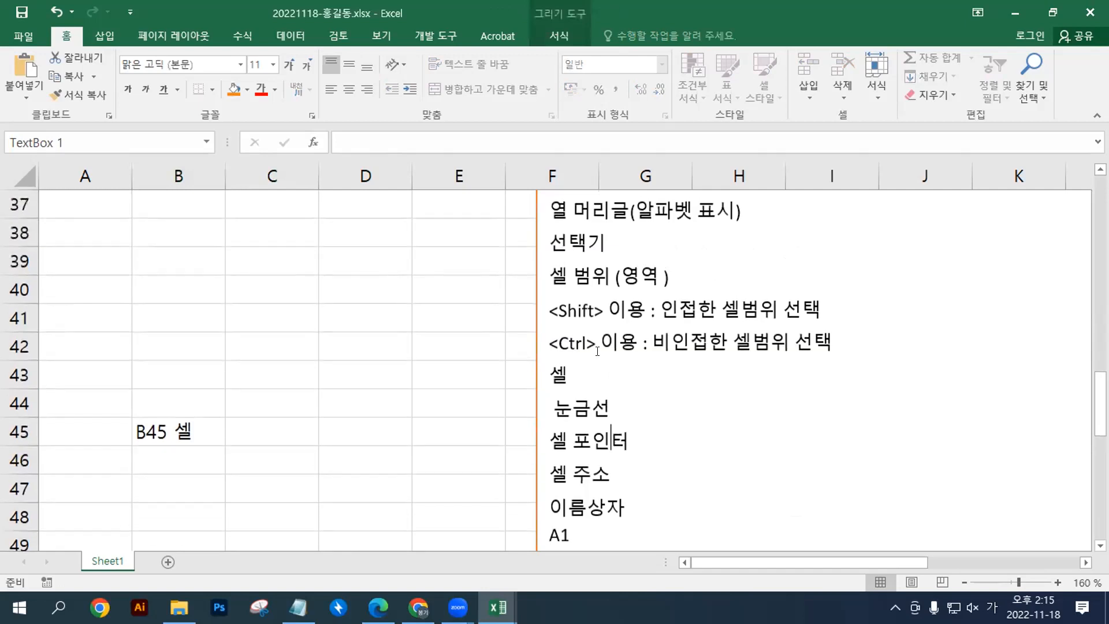
pyautogui.scroll(1, 660, 358)
pyautogui.click(693, 355)
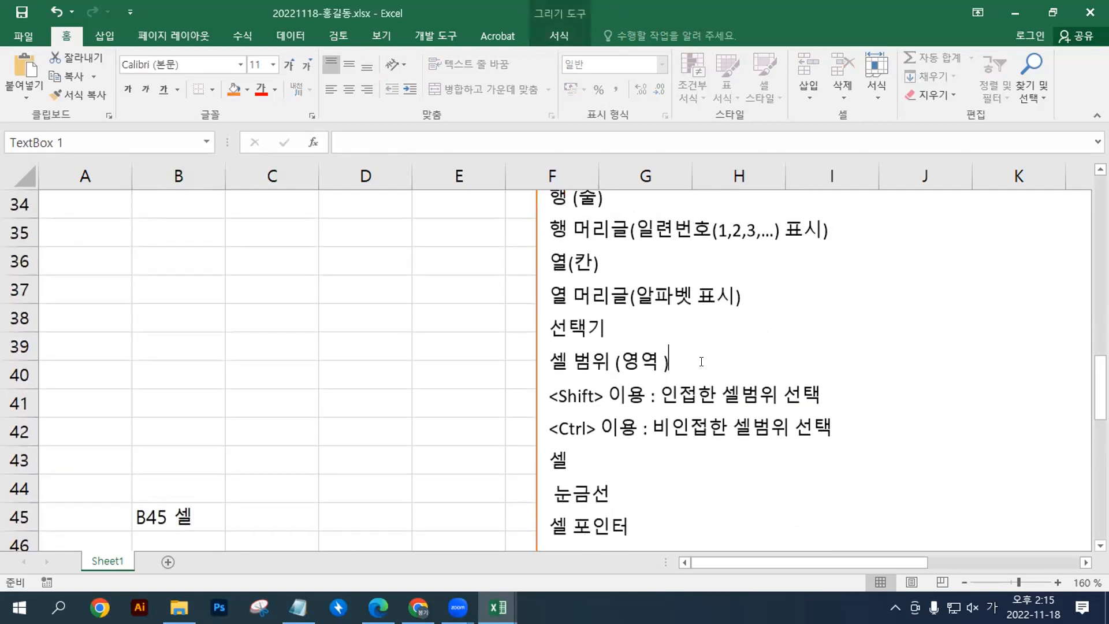
pyautogui.press('Return')
pyautogui.write('ㅁ')
pyautogui.press('BackSpace')
pyautogui.press('Hangul')
pyautogui.write('A1:B2')
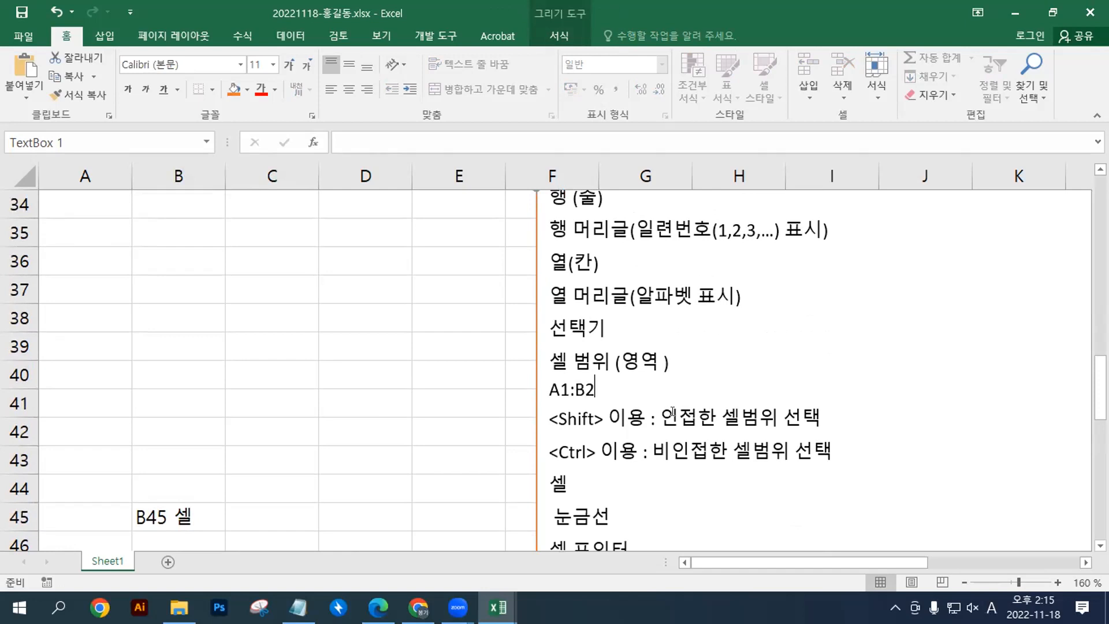
# Step: Select the range B35:C36 and enter its address "B35:C36" in cell B35
pyautogui.moveTo(203, 235); pyautogui.dragTo(280, 268)
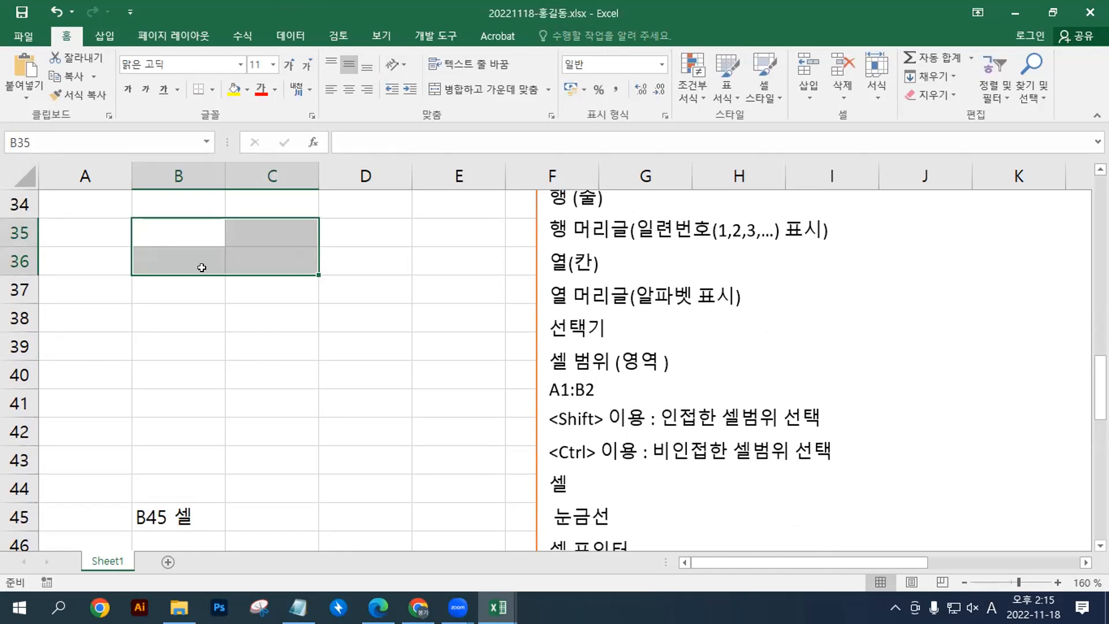
pyautogui.write('B')
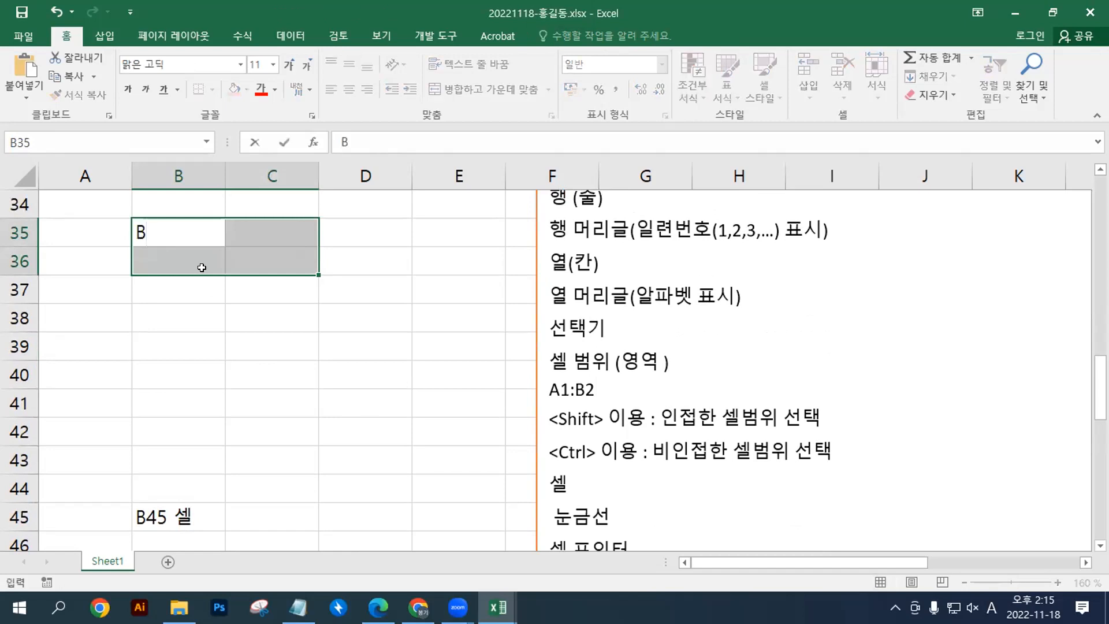
pyautogui.write('2')
pyautogui.press('BackSpace')
pyautogui.write('35:c')
pyautogui.press('BackSpace')
pyautogui.write('C36')
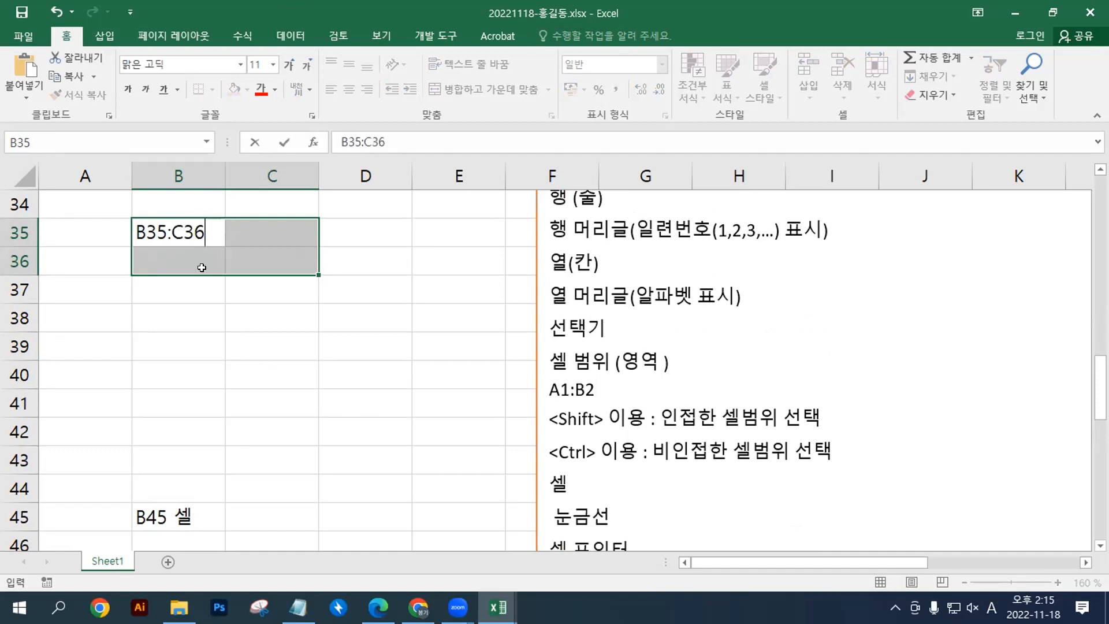
pyautogui.click(442, 352)
# Step: Enter the text "수식 입력줄" in cell B2, editing it in the formula bar
pyautogui.scroll(3, 421, 347)
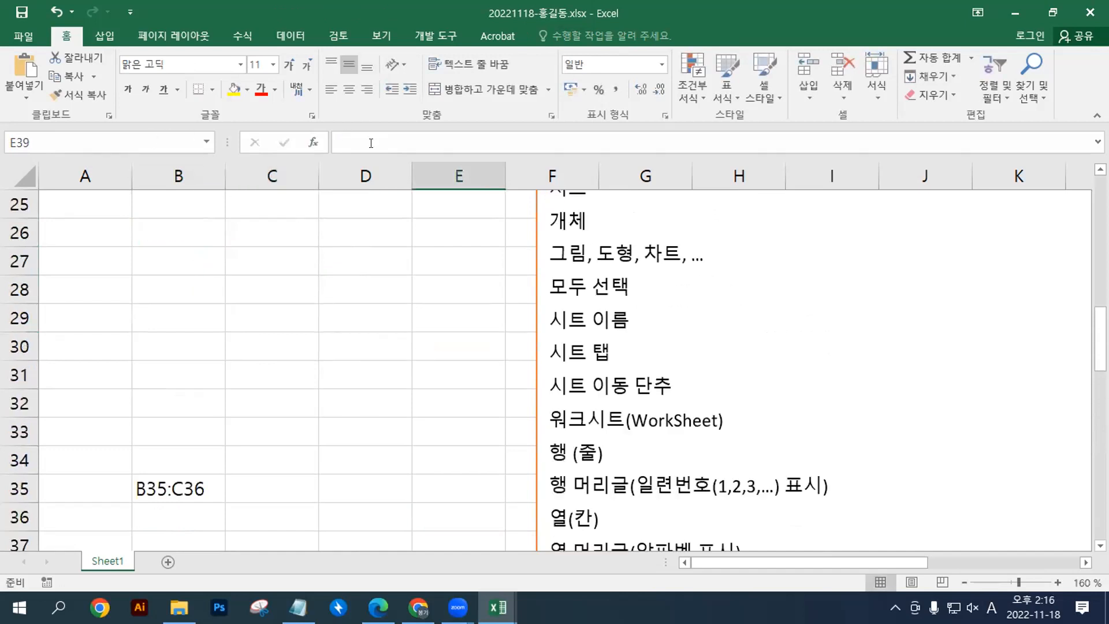
pyautogui.scroll(8, 359, 330)
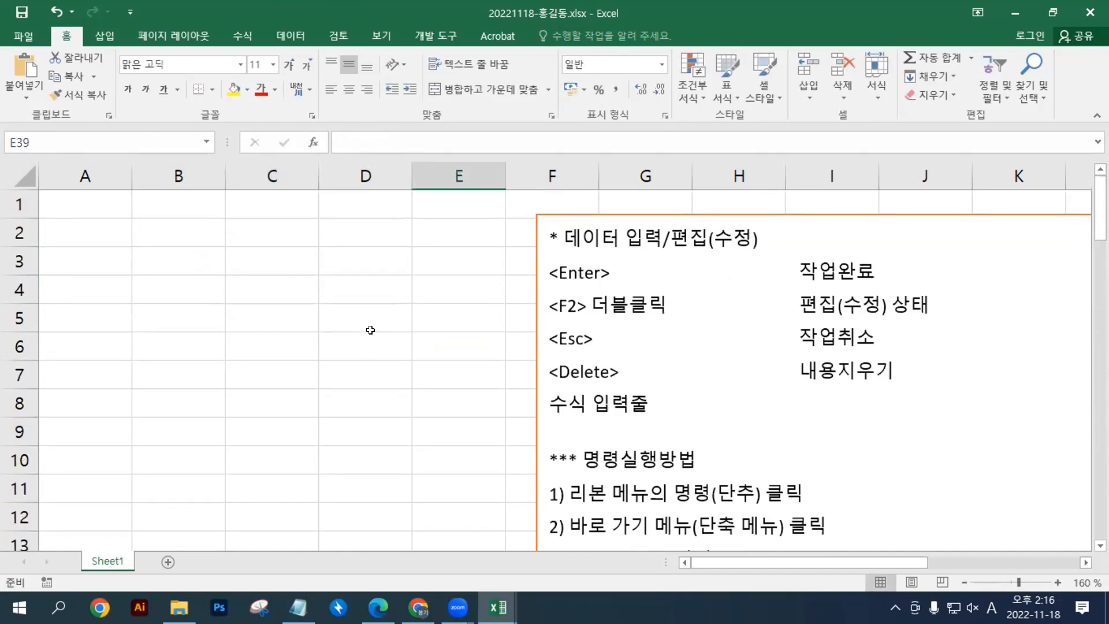
pyautogui.click(295, 294)
pyautogui.click(175, 228)
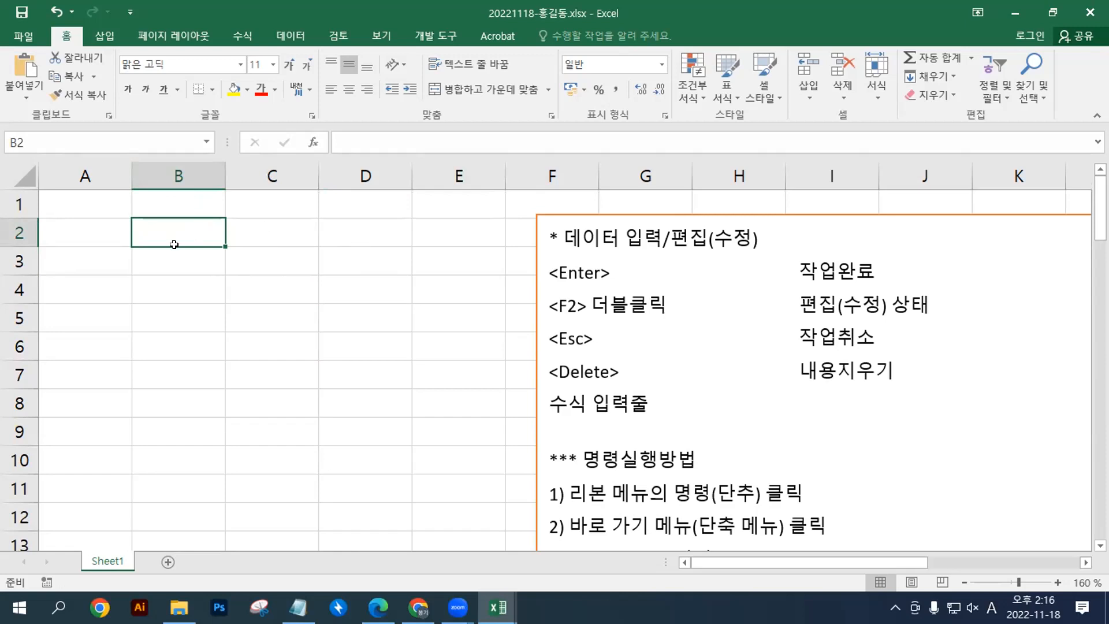
pyautogui.click(356, 138)
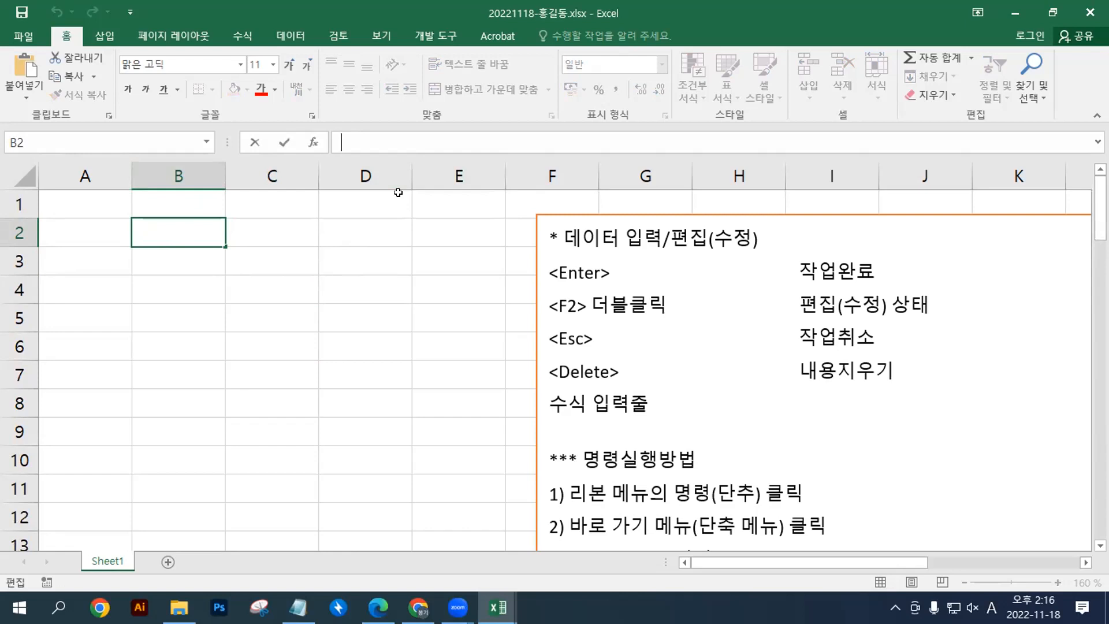
pyautogui.write('tntl')
pyautogui.press('BackSpace')
pyautogui.press('BackSpace')
pyautogui.press('BackSpace')
pyautogui.press('BackSpace')
pyautogui.press('Hangul')
pyautogui.write('수식 입력주')
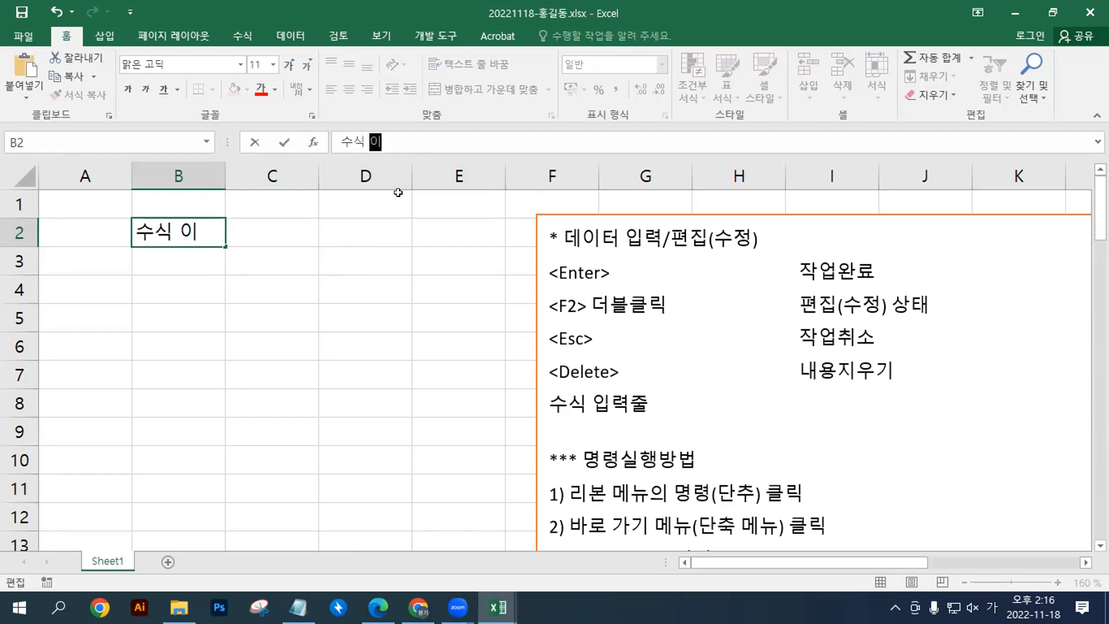
pyautogui.write('ㄹ')
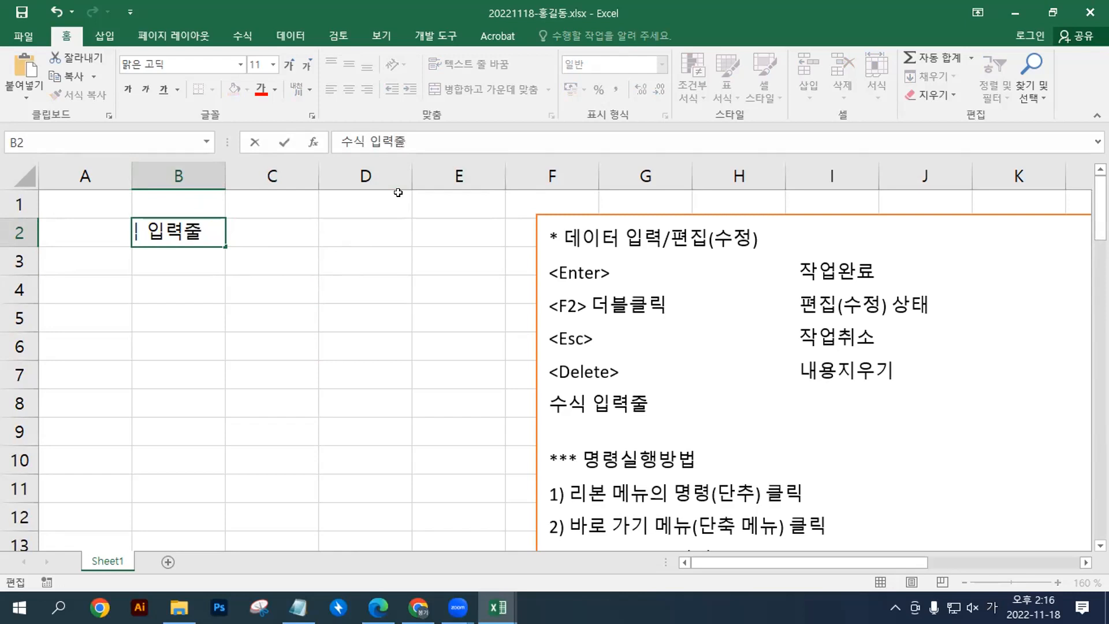
pyautogui.press('Return')
# Step: Append a string of random Korean consonants to the text in cell B2, and cancel the edit
pyautogui.click(187, 238)
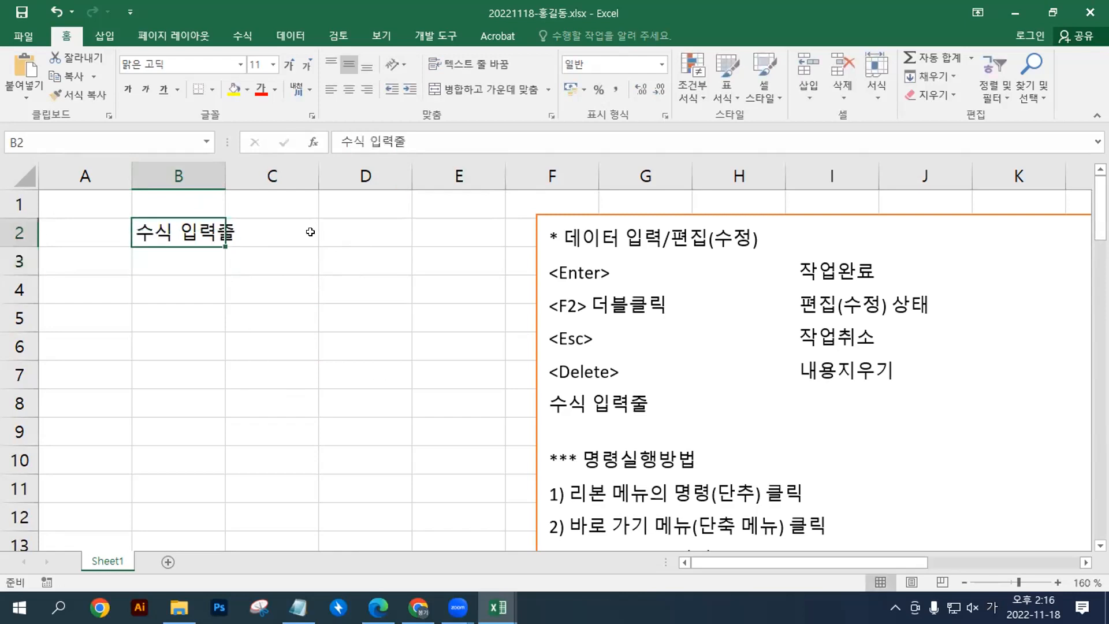
pyautogui.click(237, 293)
pyautogui.click(198, 231)
pyautogui.click(413, 139)
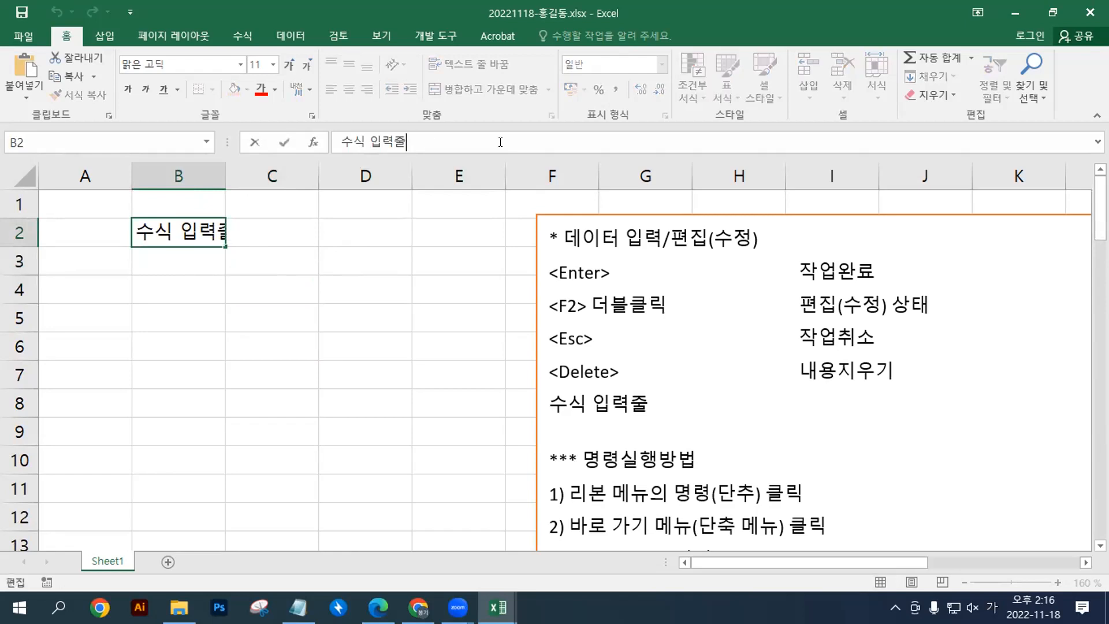
pyautogui.write('ㅁㄹㅇㅎㄹㅇㅎㄱㄷㅅㅎㄱㄷ')
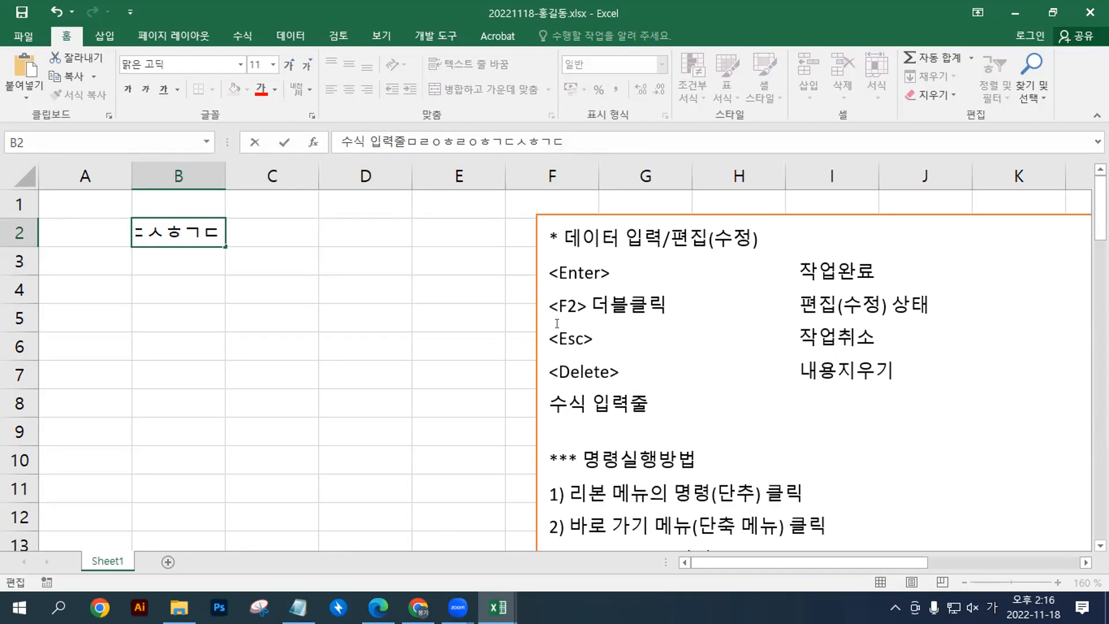
pyautogui.press('Escape')
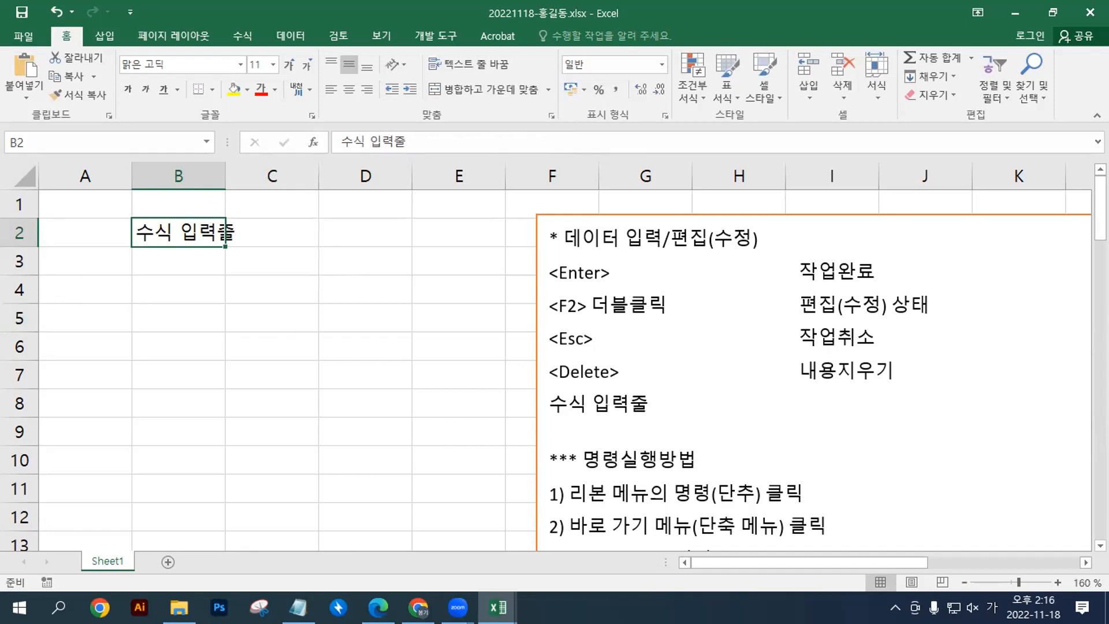
# Step: Copy the "* 데이터 종류(형식)" notes from the other window into the start of the text box, and move the box down to row 4
pyautogui.hotkey('alt', 'Tab')
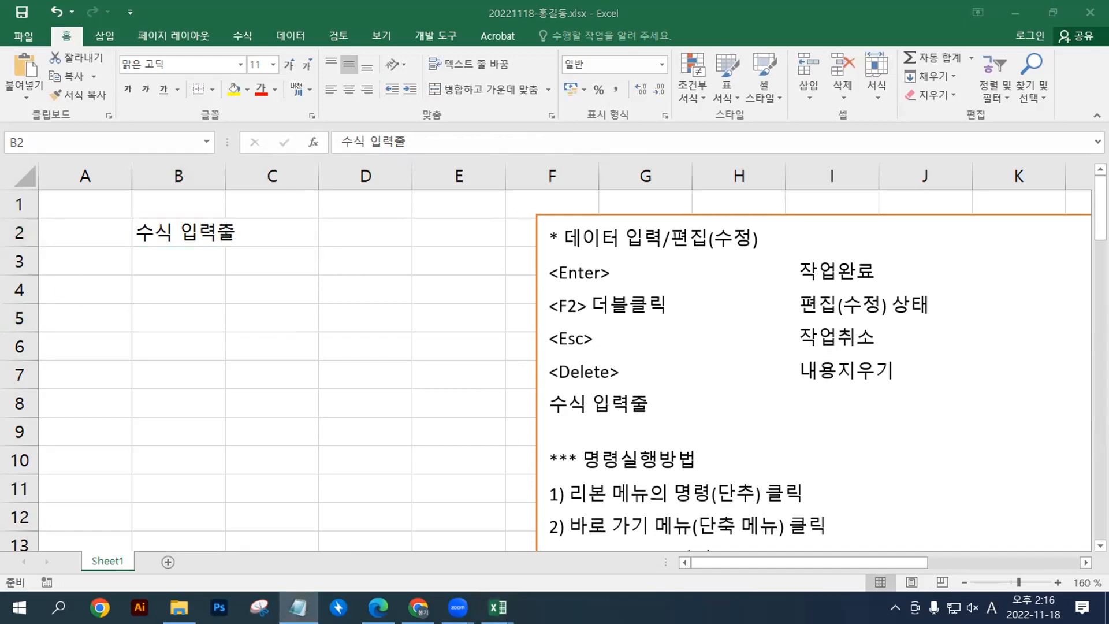
pyautogui.hotkey('alt', 'Tab')
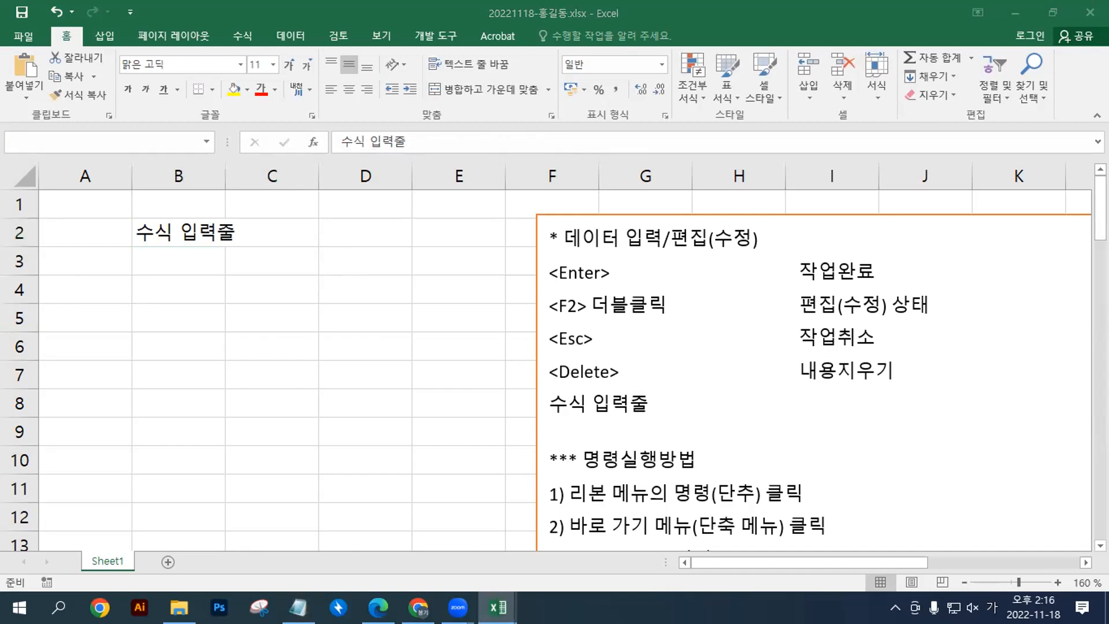
pyautogui.hotkey('ctrl', 'c')
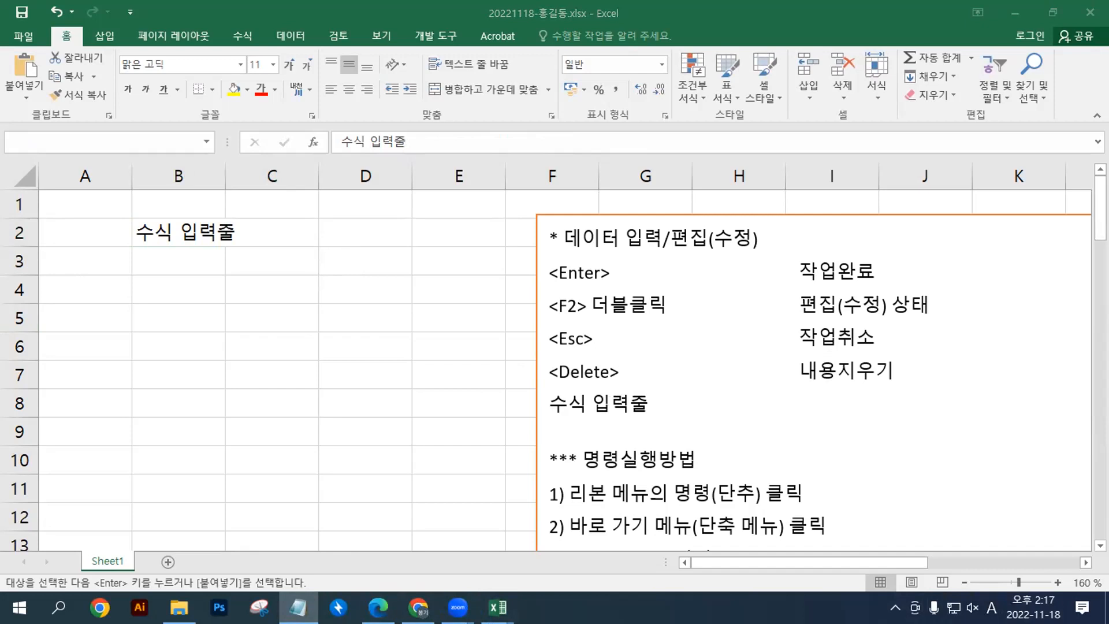
pyautogui.click(539, 237)
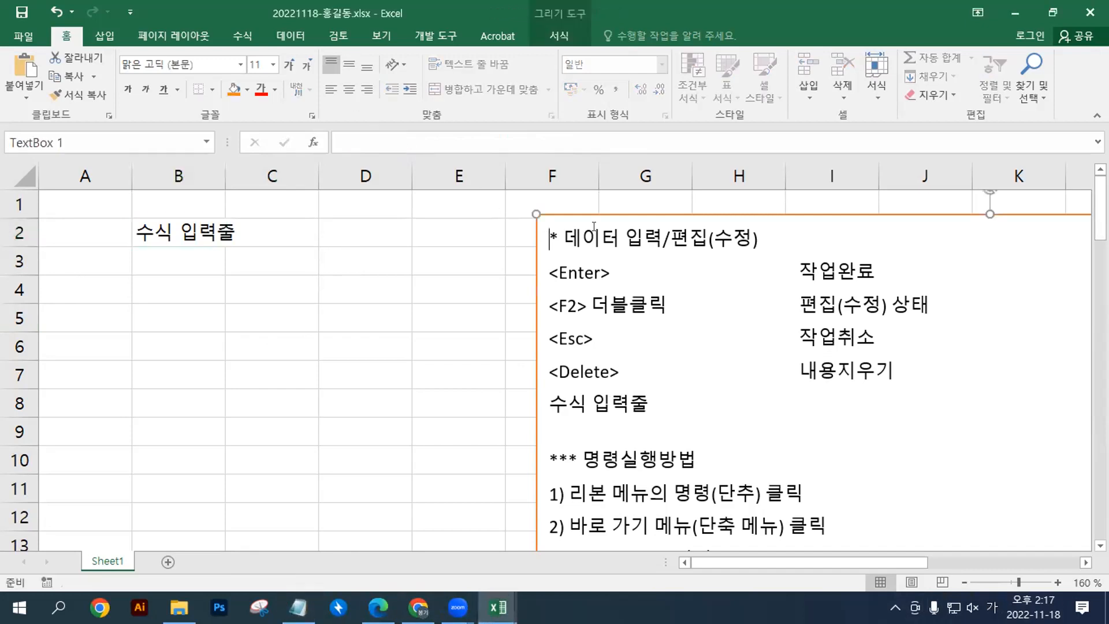
pyautogui.hotkey('ctrl', 'v')
pyautogui.press('Return')
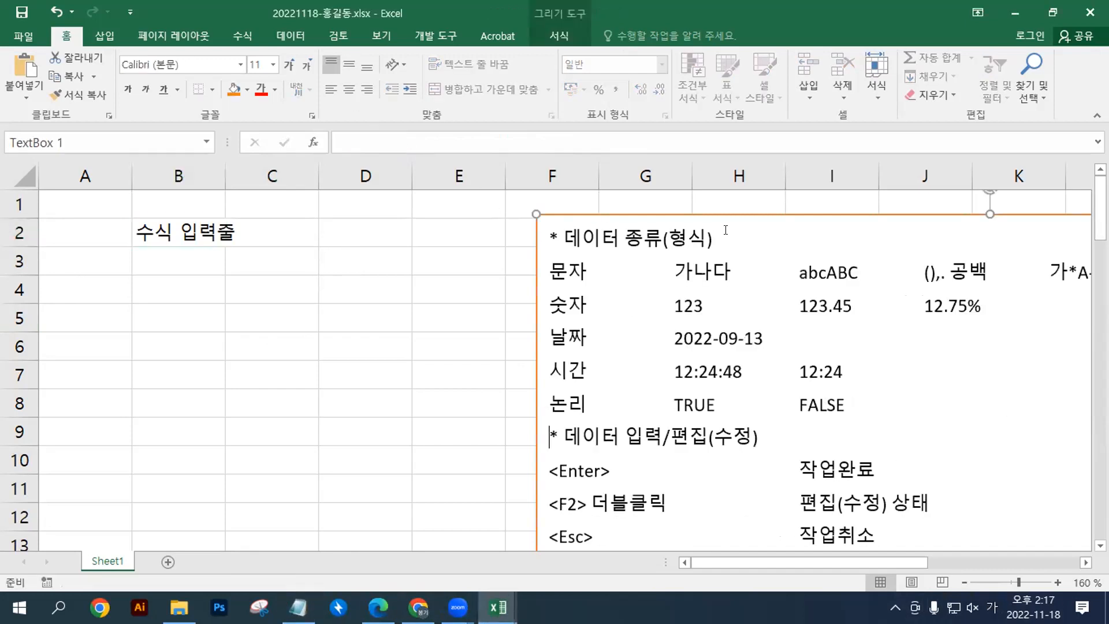
pyautogui.moveTo(702, 217); pyautogui.dragTo(634, 295)
pyautogui.click(173, 264)
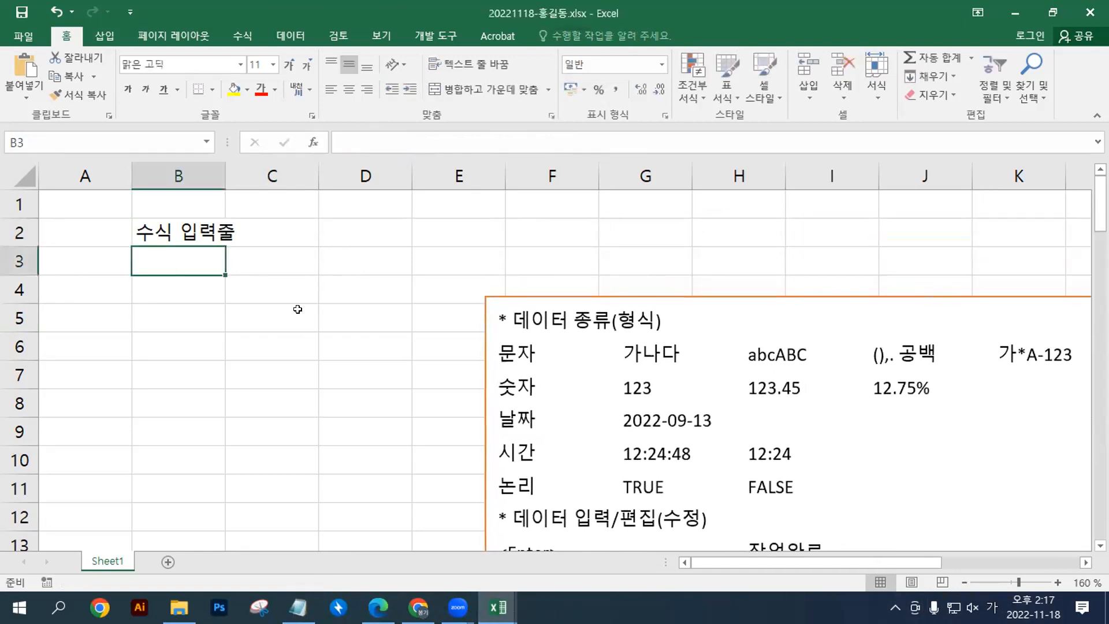
# Step: Replace the content of cell B2 with the Korean sample text "가나다"
pyautogui.click(167, 230)
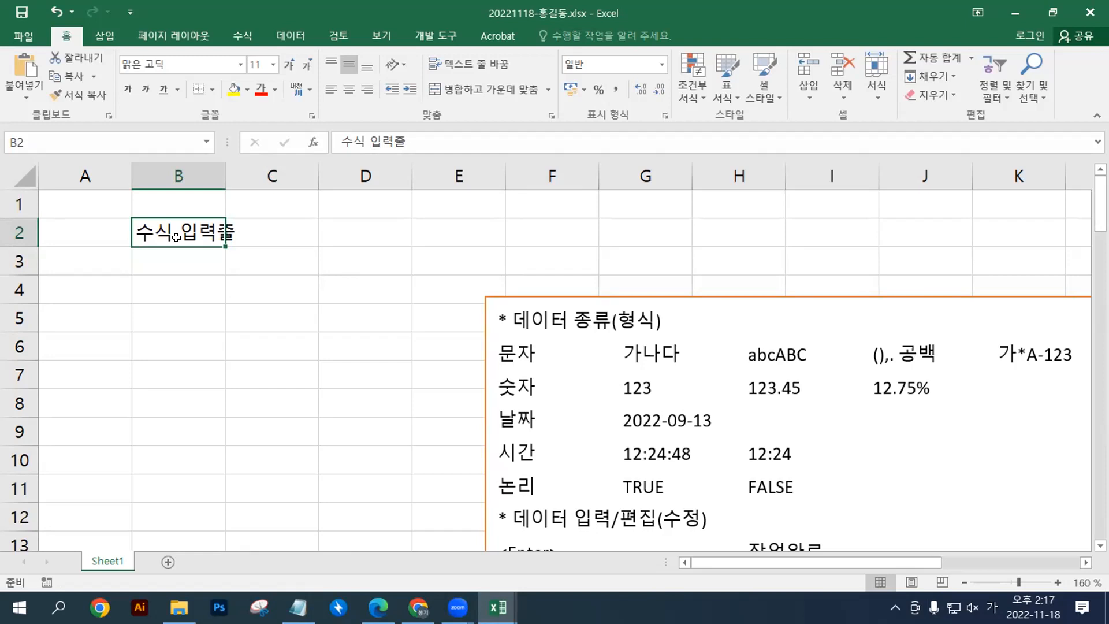
pyautogui.write('가나다')
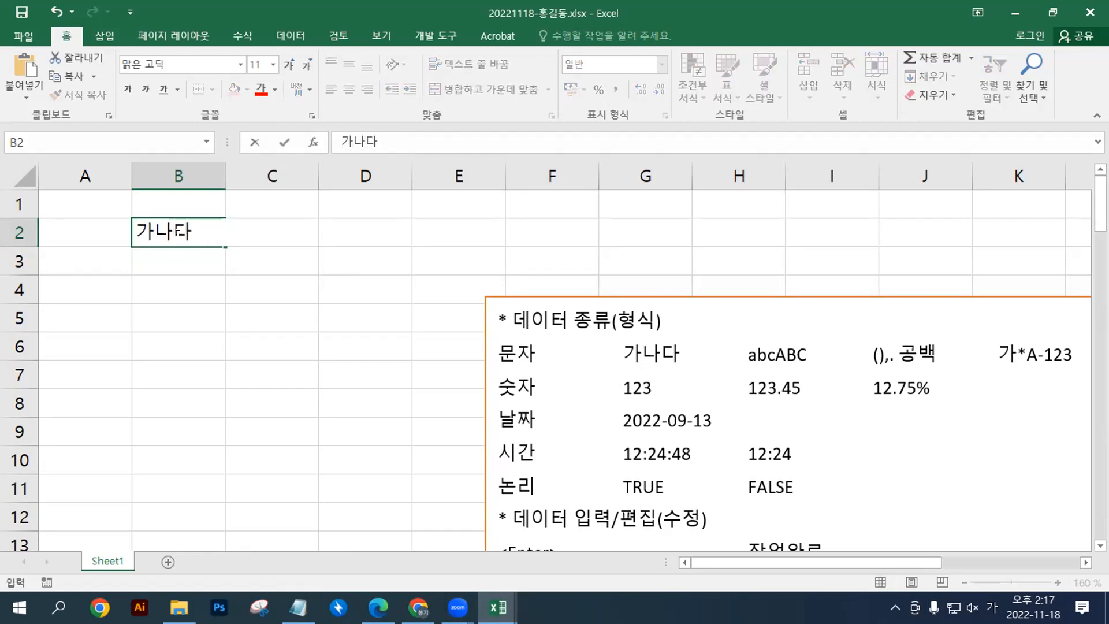
pyautogui.hotkey('ctrl', 'Return')
pyautogui.press('Return')
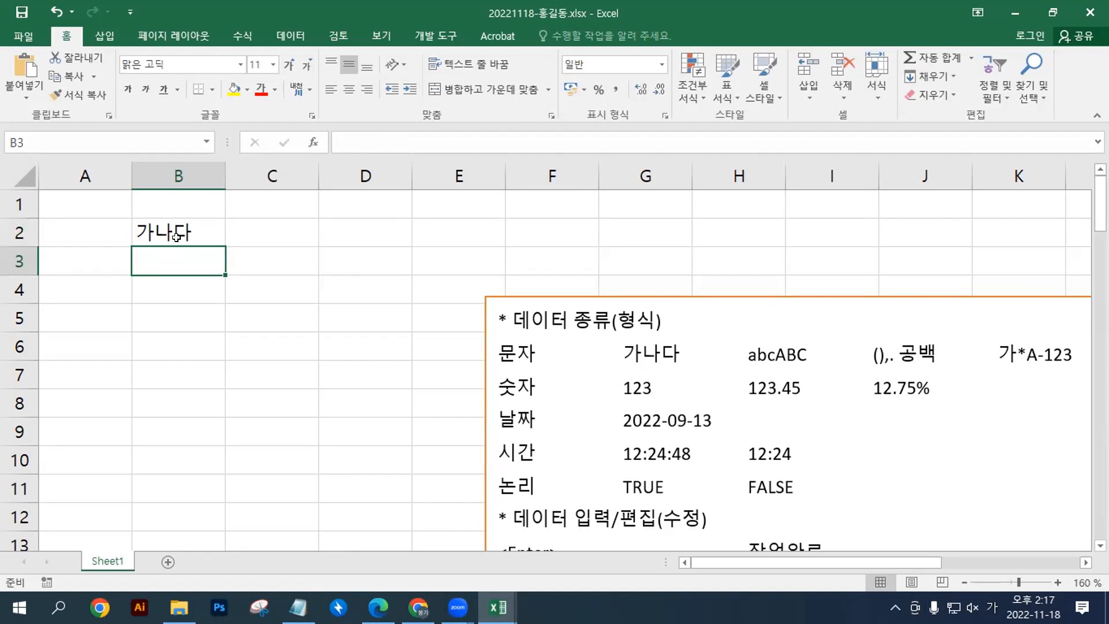
# Step: Enter the English sample text "abcABC" in cell C2
pyautogui.press('Up')
pyautogui.press('Right')
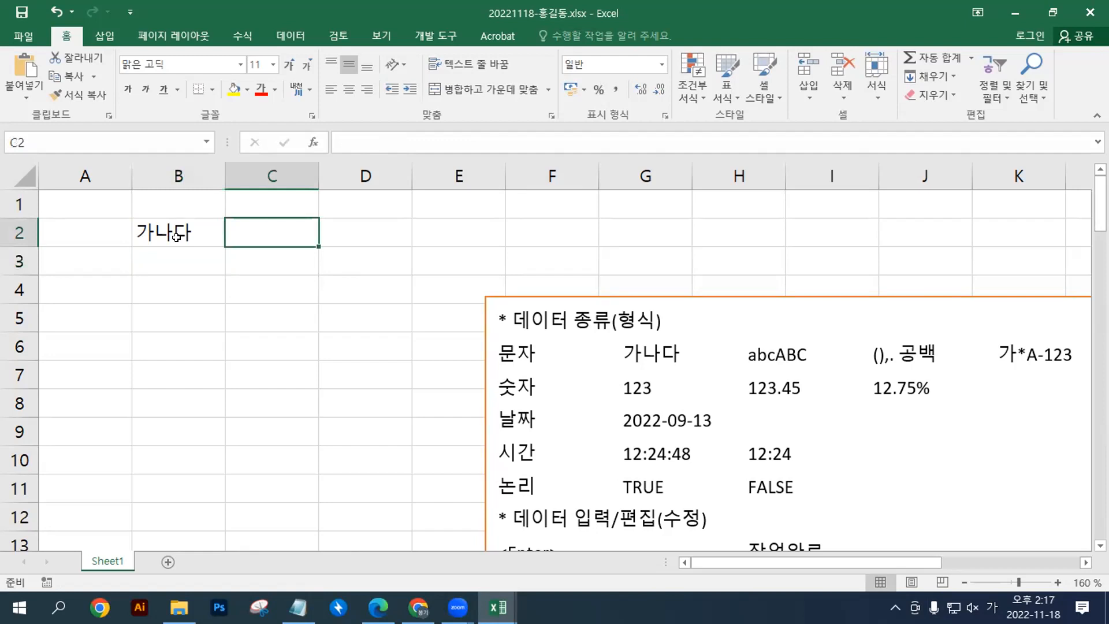
pyautogui.press('Hangul')
pyautogui.write('ab')
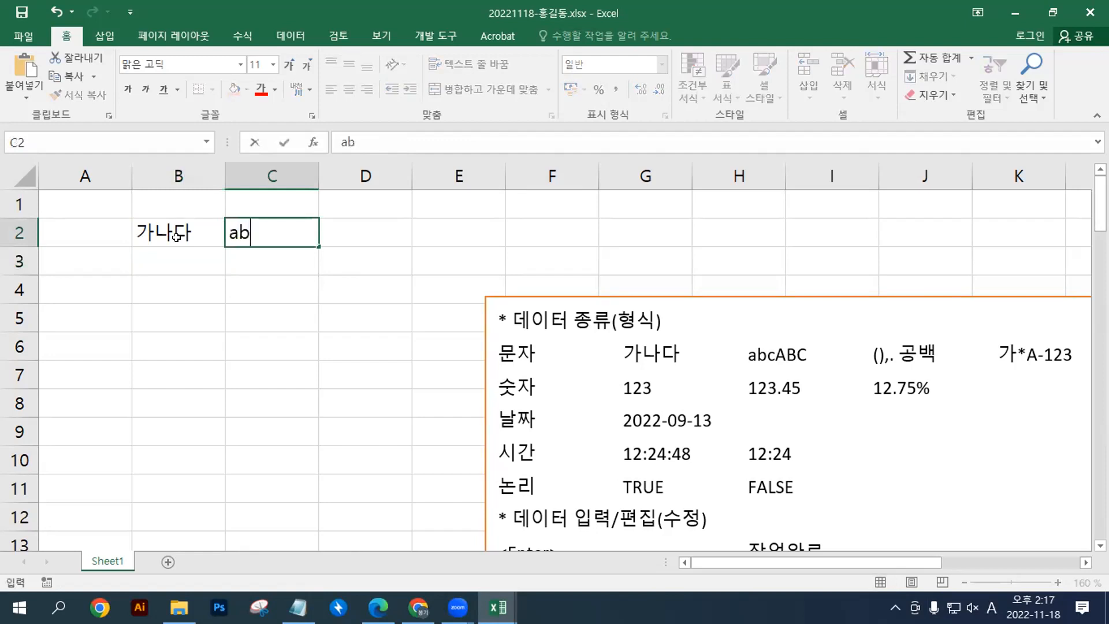
pyautogui.write('cABC')
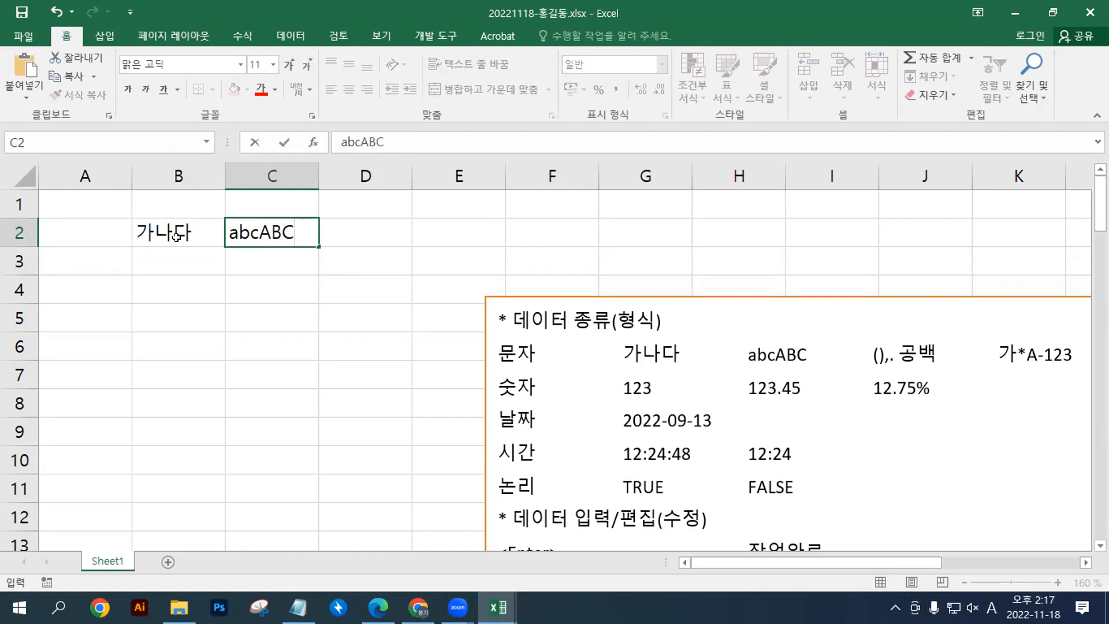
pyautogui.press('Return')
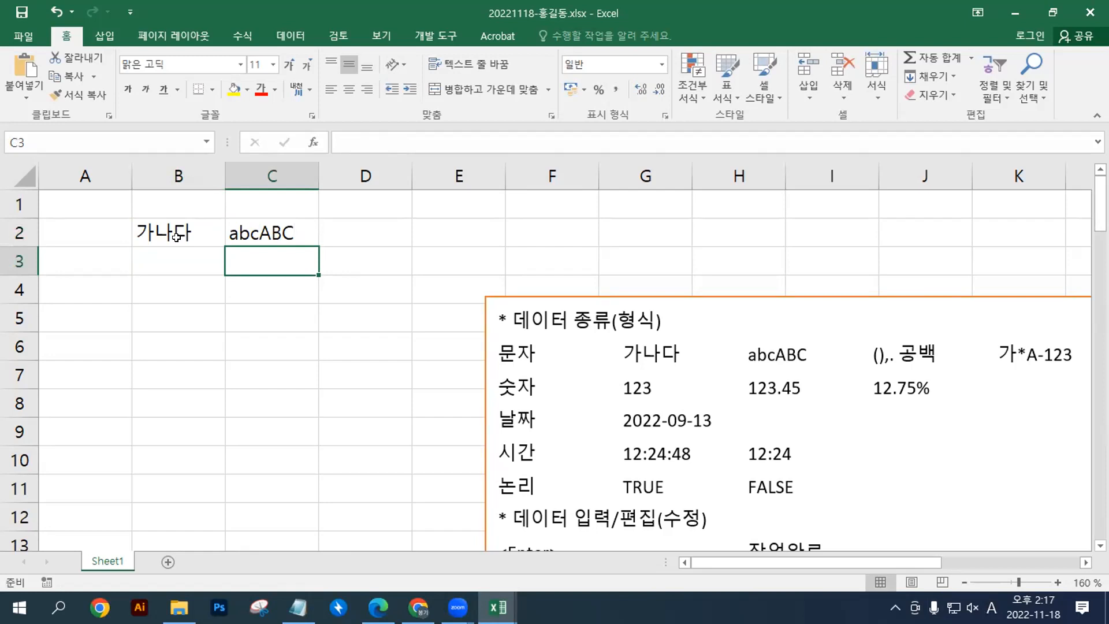
# Step: Enter the special-character sample text "(),. 공백", including the space before the Korean word, in cell D2
pyautogui.press('Up')
pyautogui.press('Right')
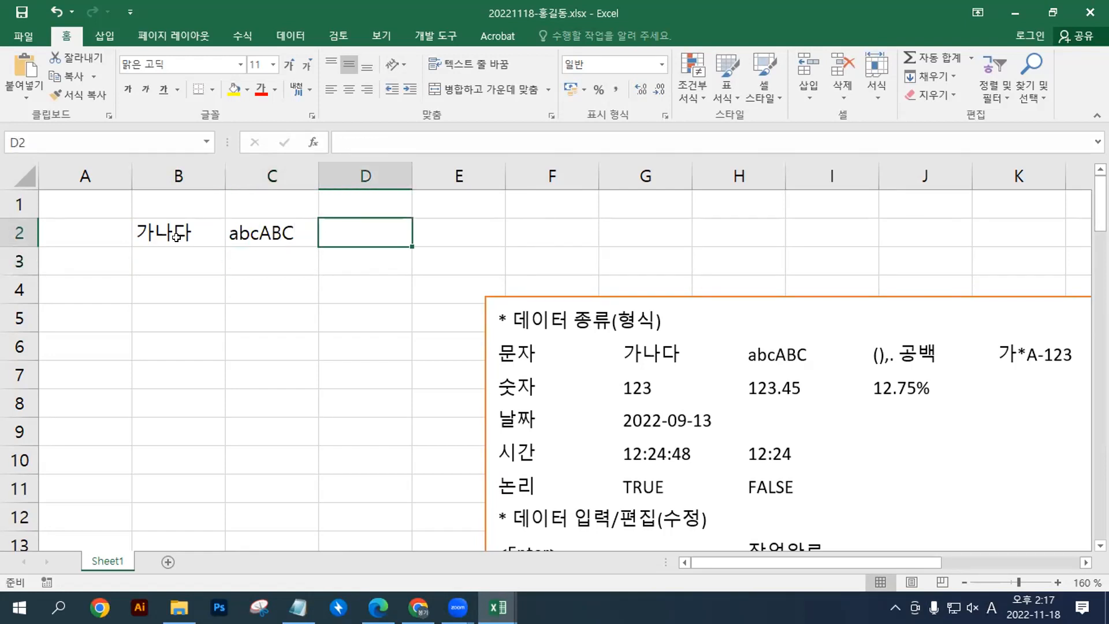
pyautogui.write('(')
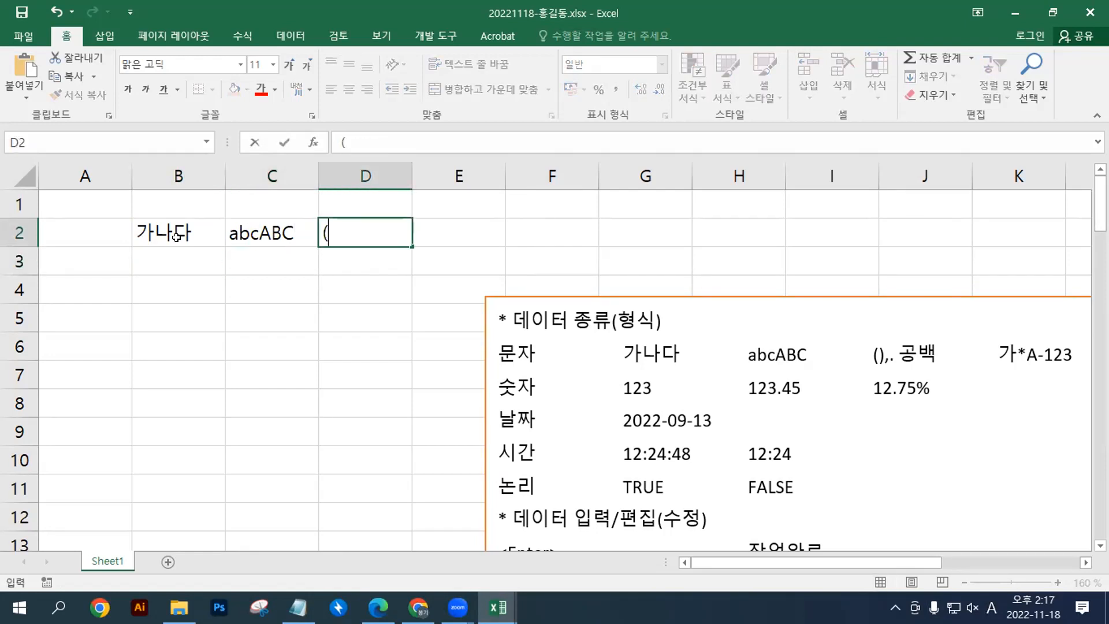
pyautogui.write('),.')
pyautogui.write(' rhd')
pyautogui.press('BackSpace')
pyautogui.press('BackSpace')
pyautogui.press('BackSpace')
pyautogui.press('Hangul')
pyautogui.write('공백')
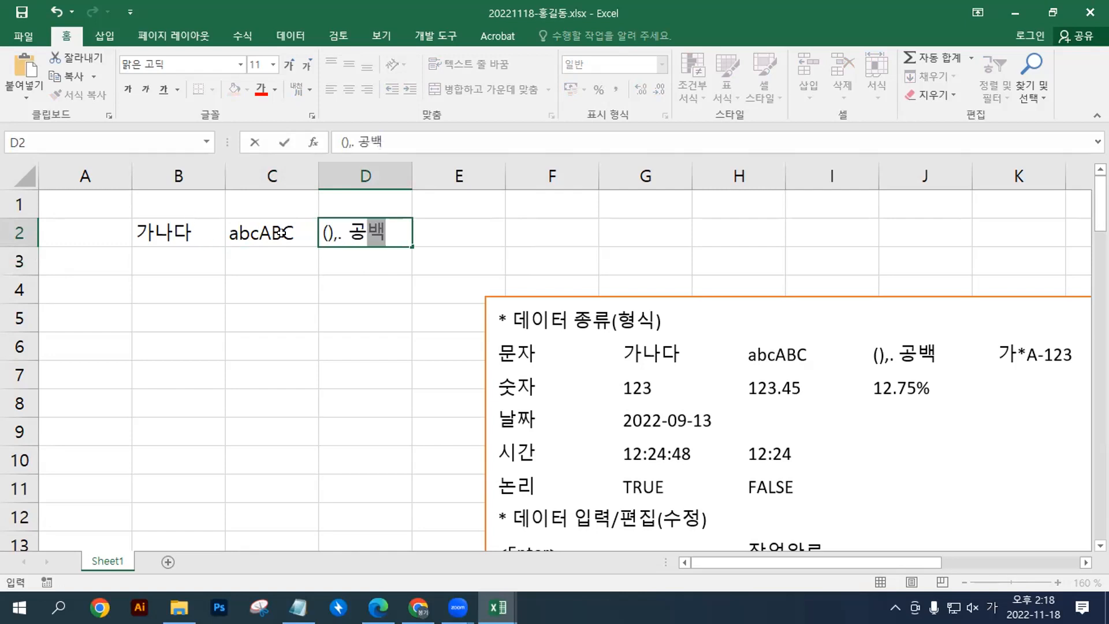
pyautogui.moveTo(342, 236); pyautogui.dragTo(348, 238)
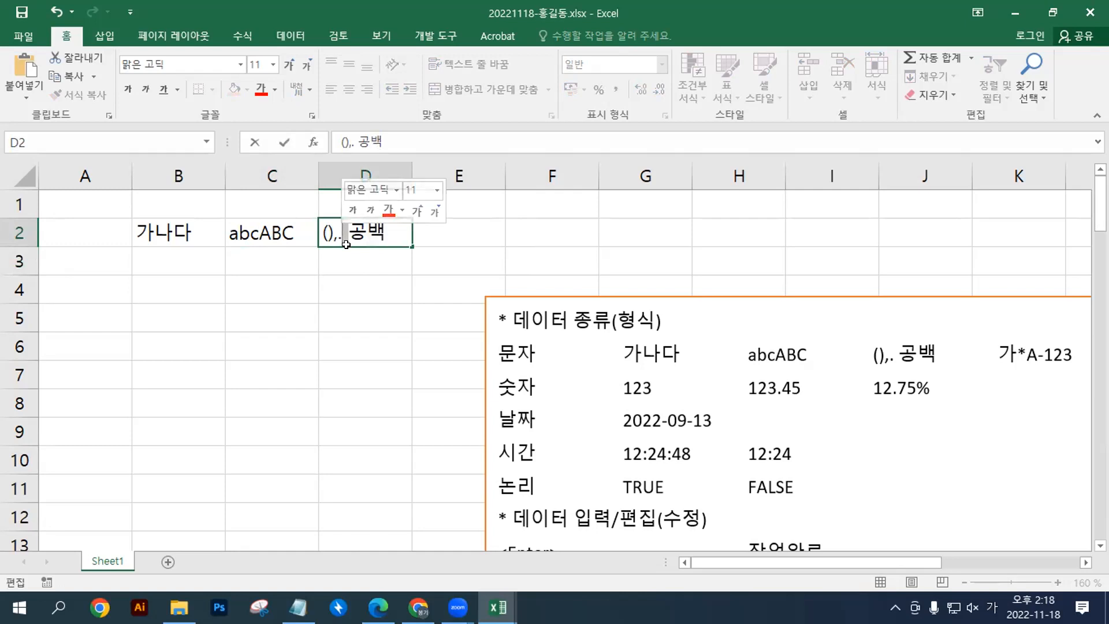
pyautogui.click(361, 274)
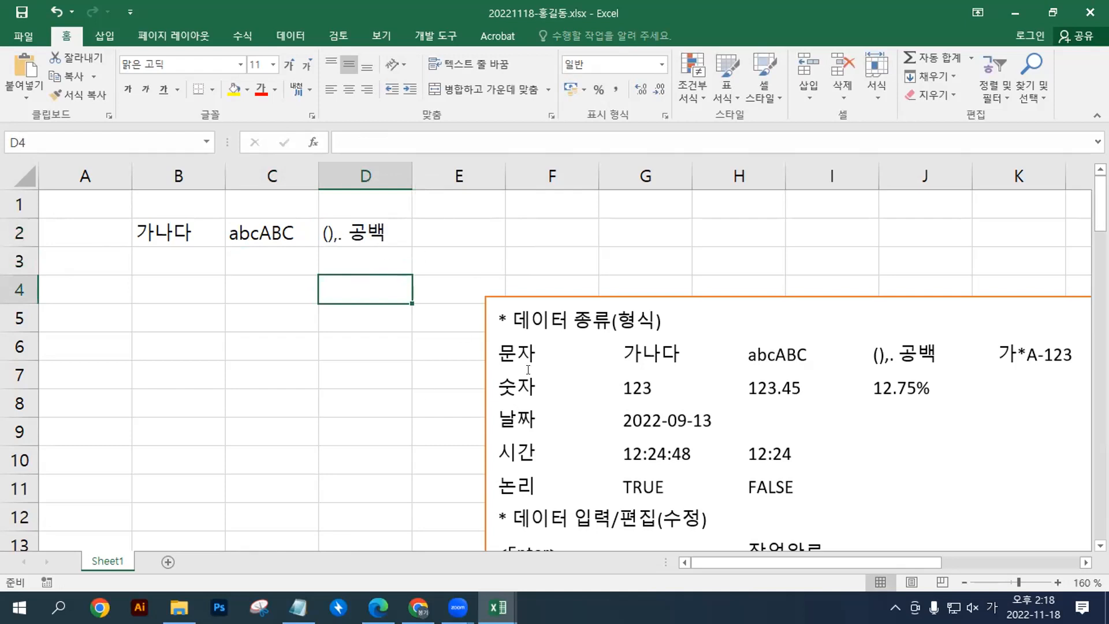
# Step: Clear the sample texts from cells B2:D2 and enter the whole number 123 in cell B2
pyautogui.moveTo(173, 231); pyautogui.dragTo(349, 227)
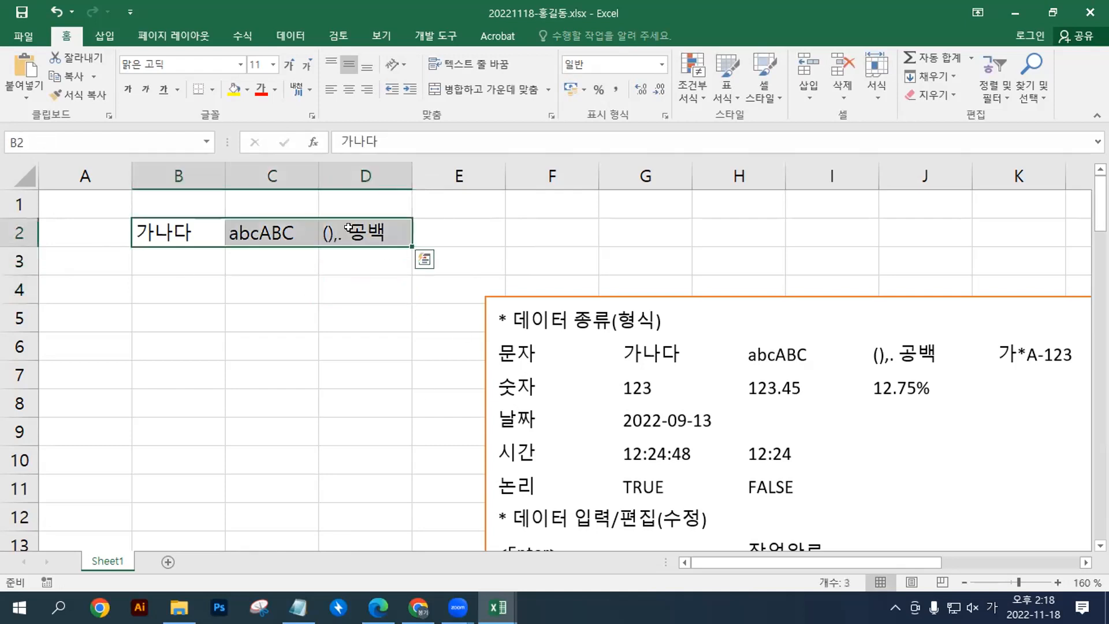
pyautogui.press('Delete')
pyautogui.click(177, 231)
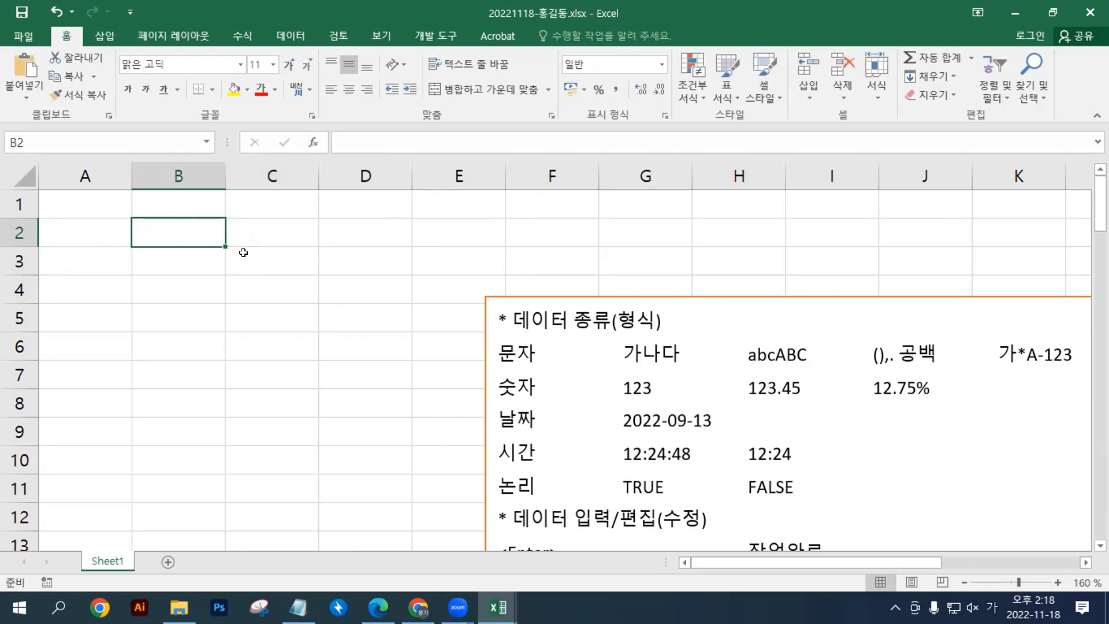
pyautogui.write('123')
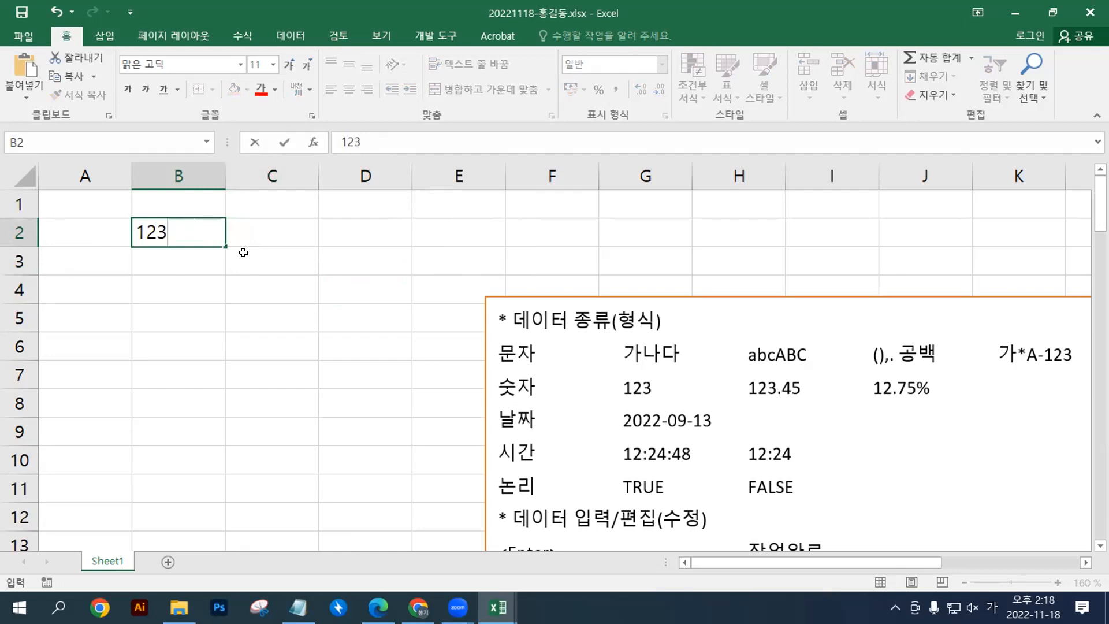
pyautogui.press('Return')
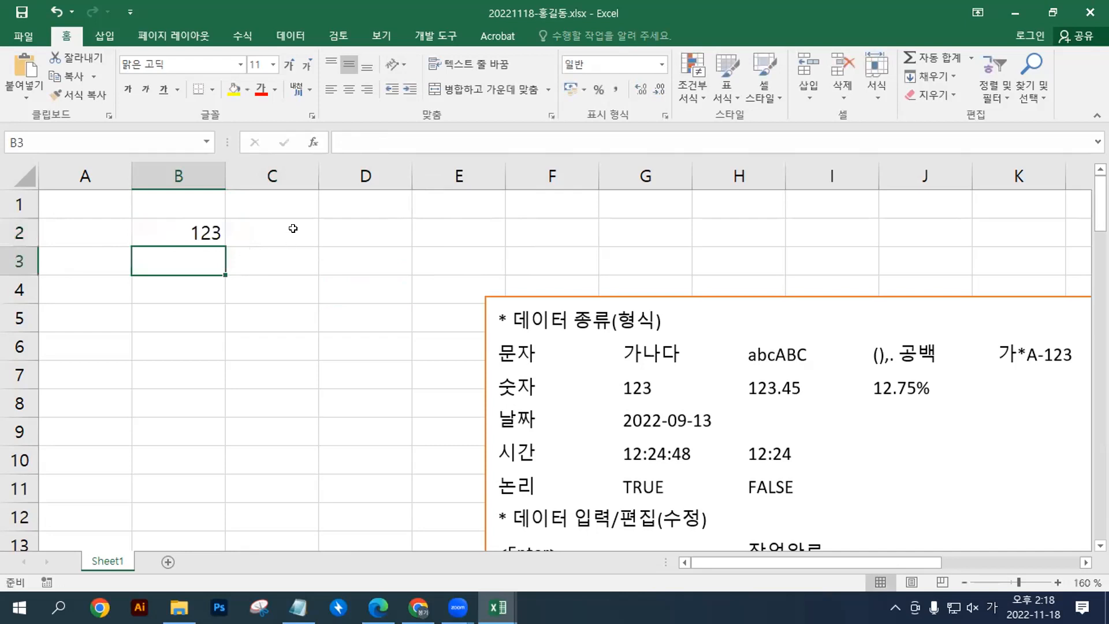
# Step: Enter the decimal number 123.45 in cell C2
pyautogui.click(293, 216)
pyautogui.write('1233')
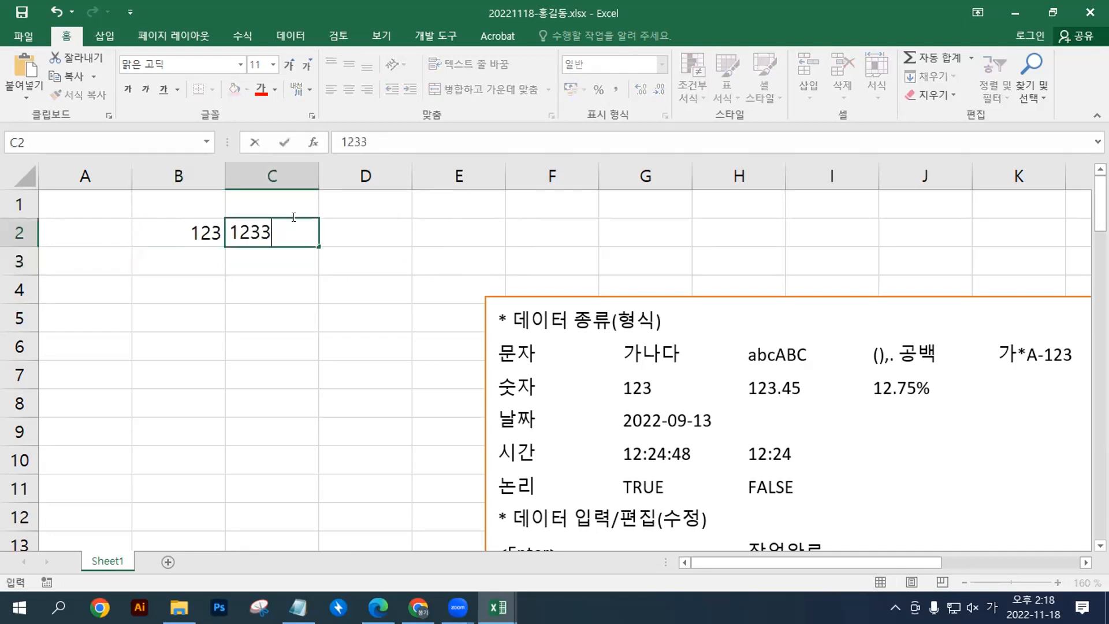
pyautogui.press('BackSpace')
pyautogui.write('.45')
pyautogui.press('Return')
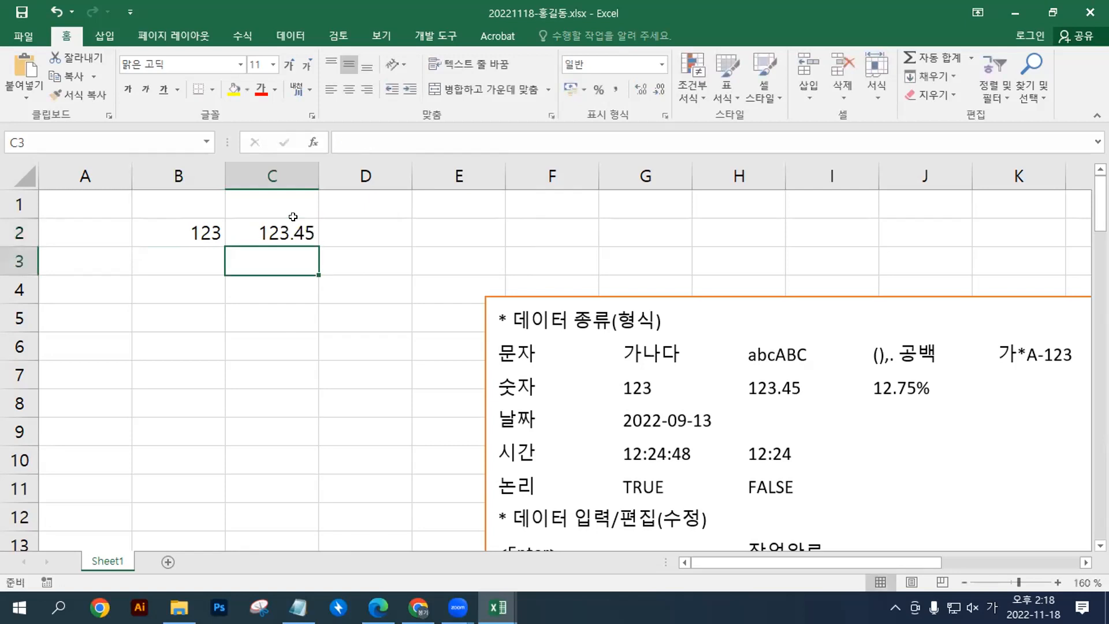
# Step: Enter the percentage value 12.75% in cell D2
pyautogui.click(361, 226)
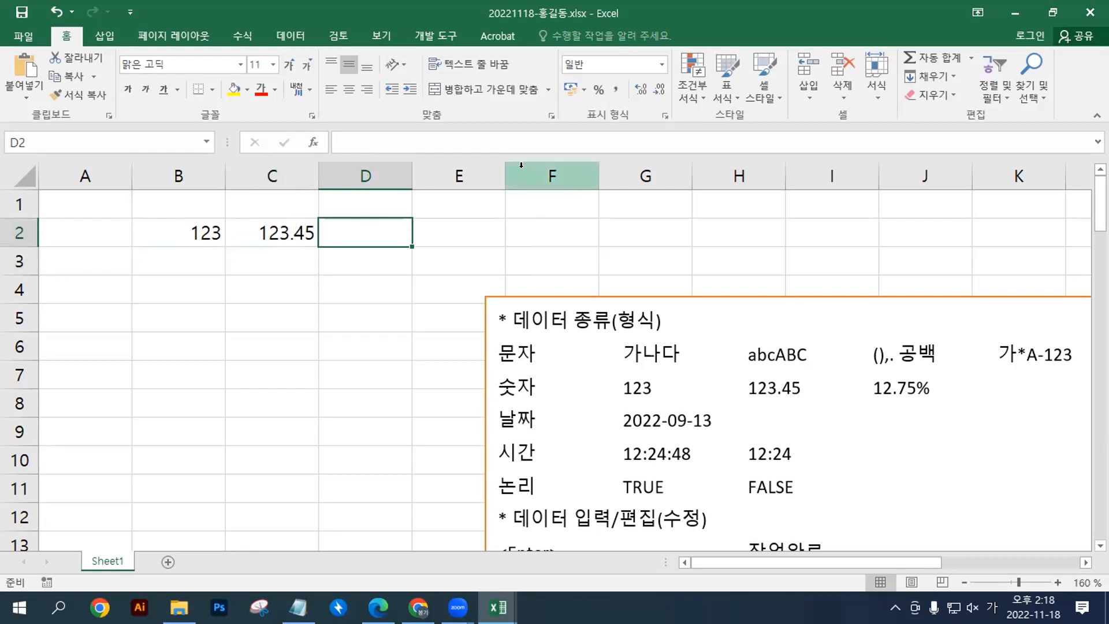
pyautogui.write('12.75')
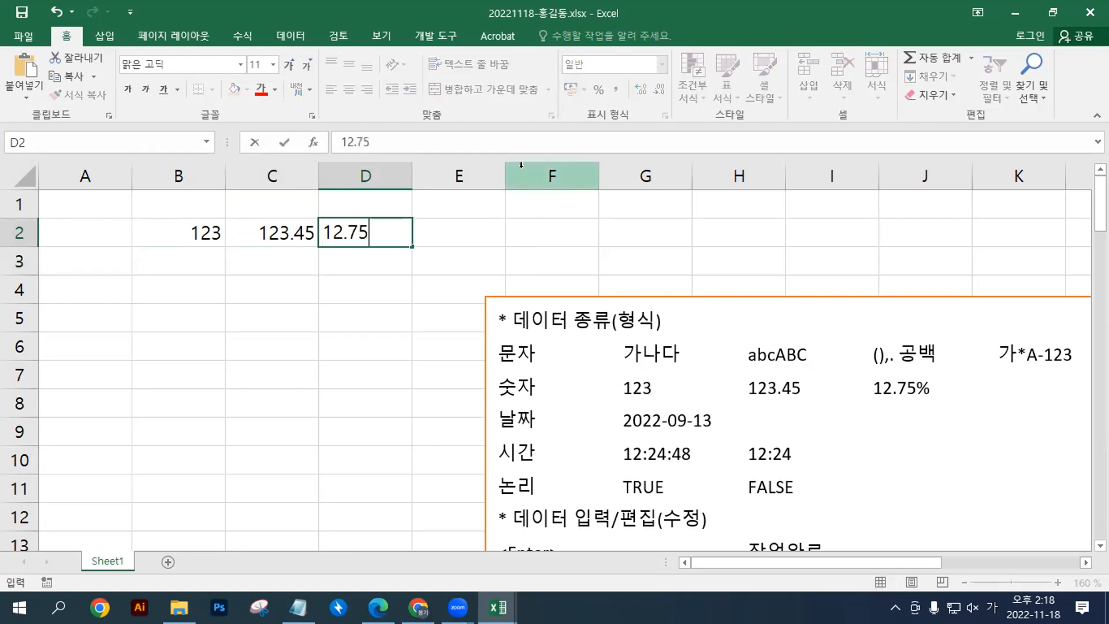
pyautogui.write('%')
pyautogui.press('Return')
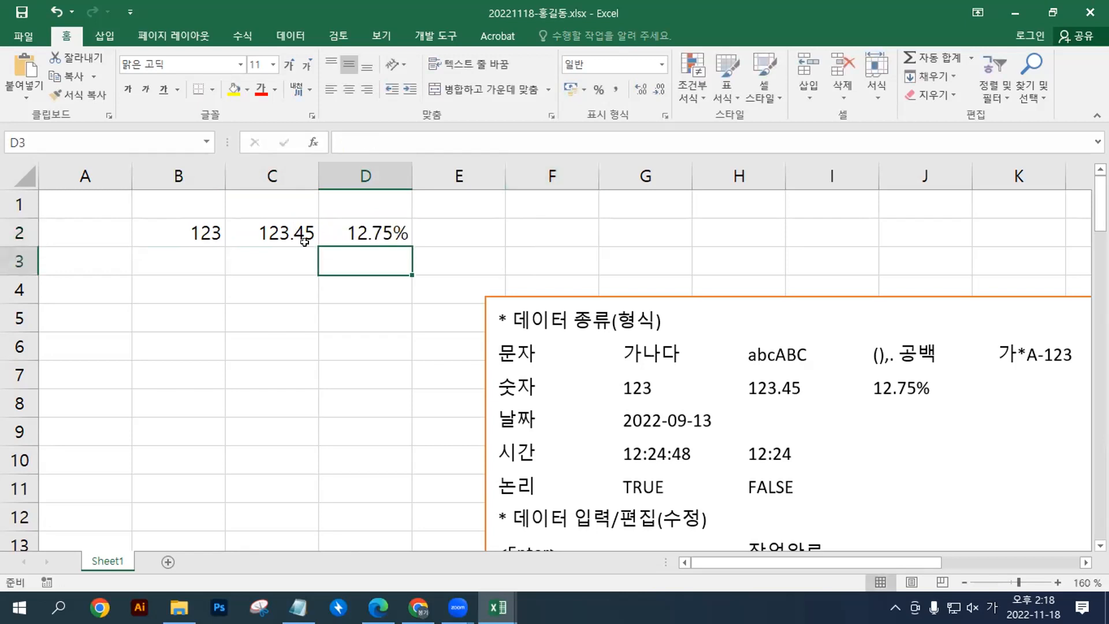
# Step: Clear the three sample numbers from cells B2:D2
pyautogui.click(169, 232)
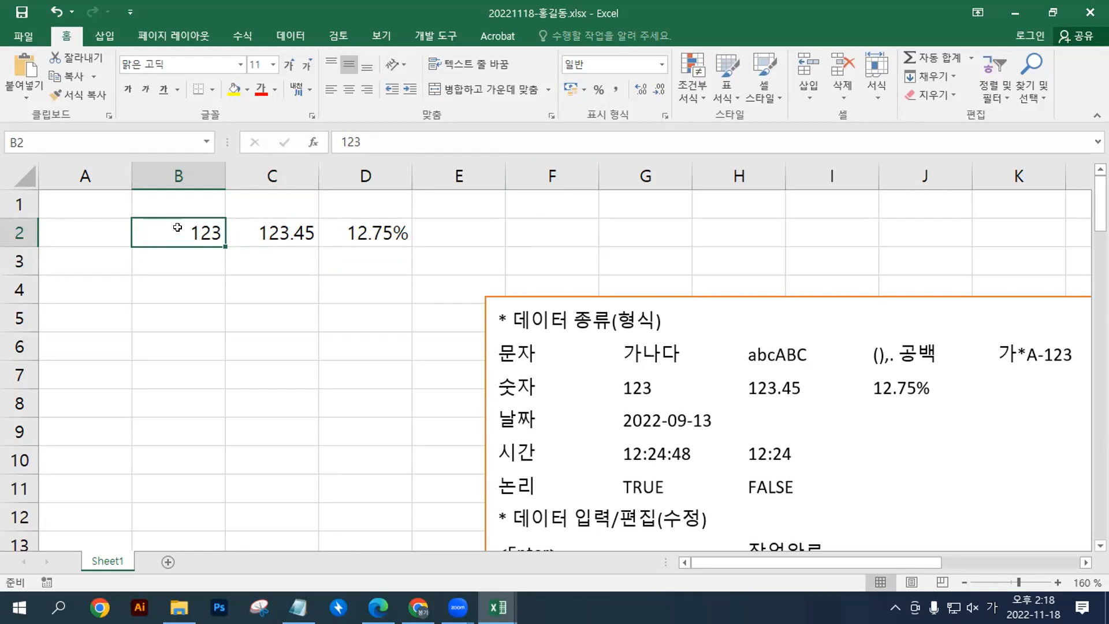
pyautogui.moveTo(203, 230); pyautogui.dragTo(399, 234)
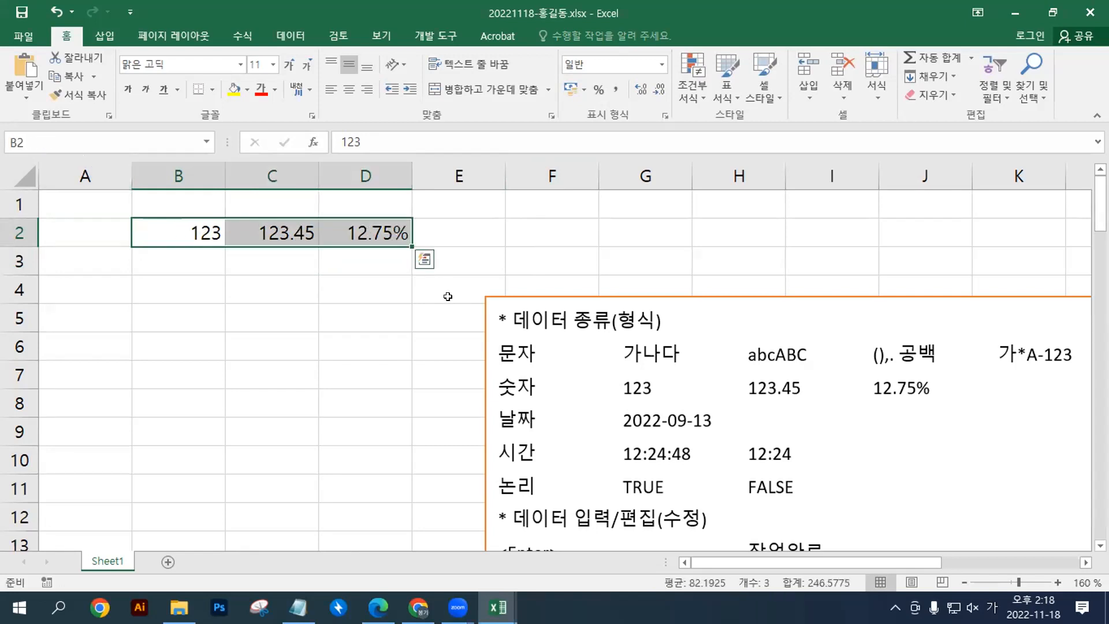
pyautogui.click(176, 232)
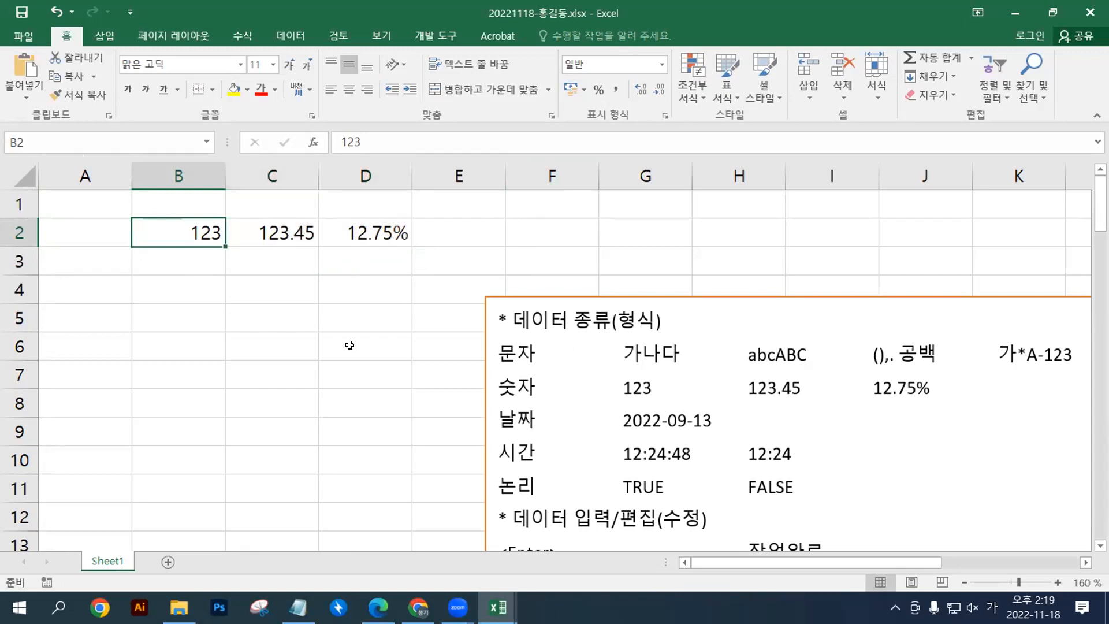
pyautogui.click(201, 259)
pyautogui.moveTo(202, 233); pyautogui.dragTo(393, 227)
pyautogui.press('Delete')
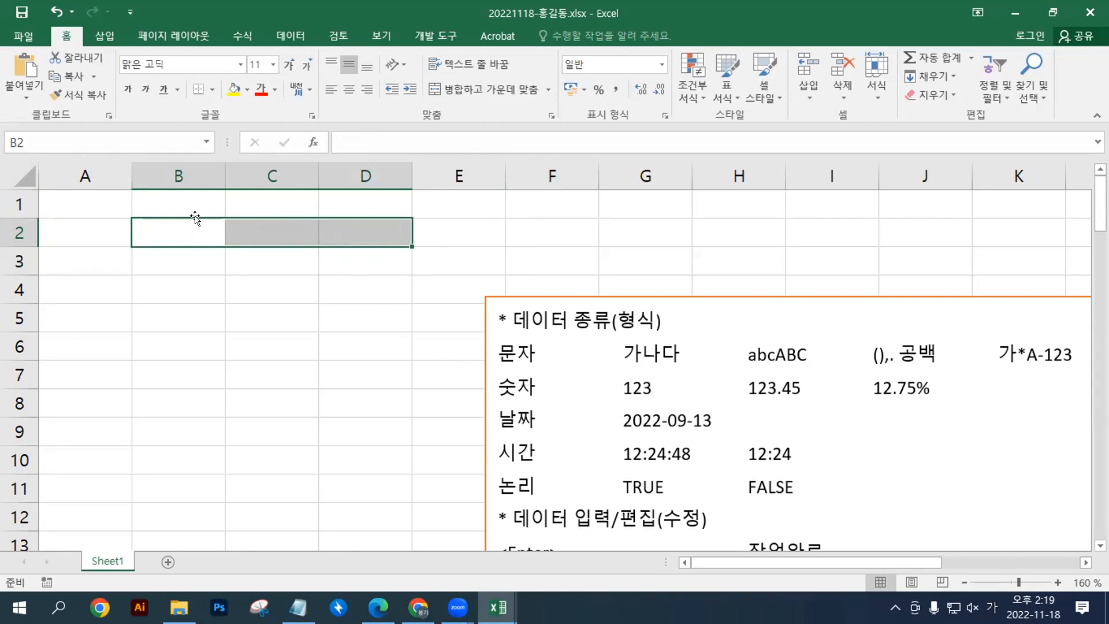
# Step: Enter the date 2022-11-18 in cell B2
pyautogui.click(194, 222)
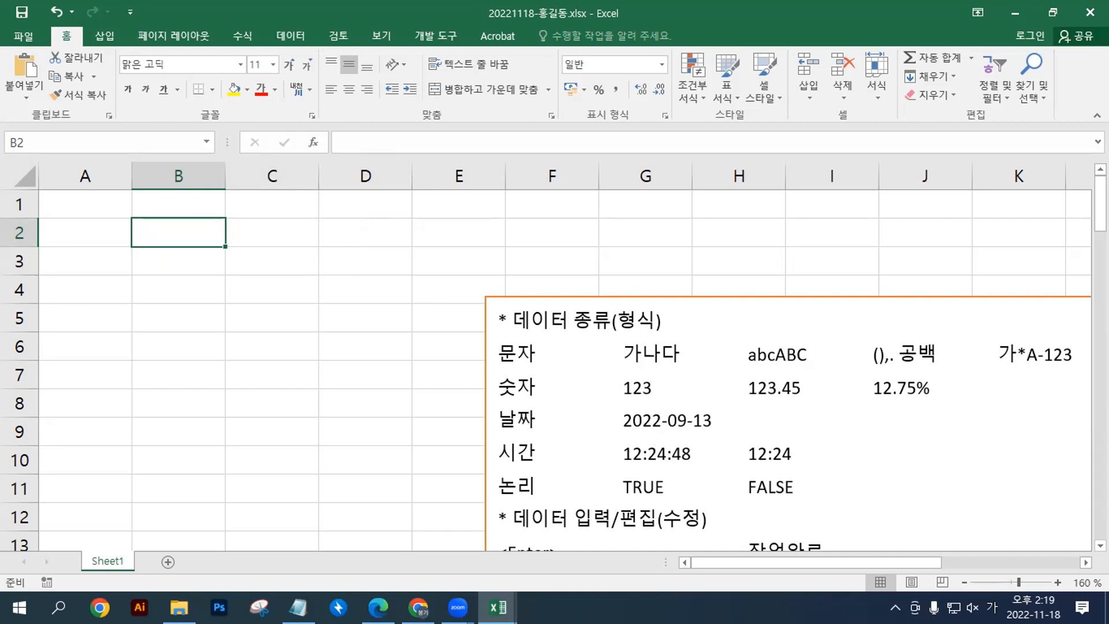
pyautogui.write('2022-')
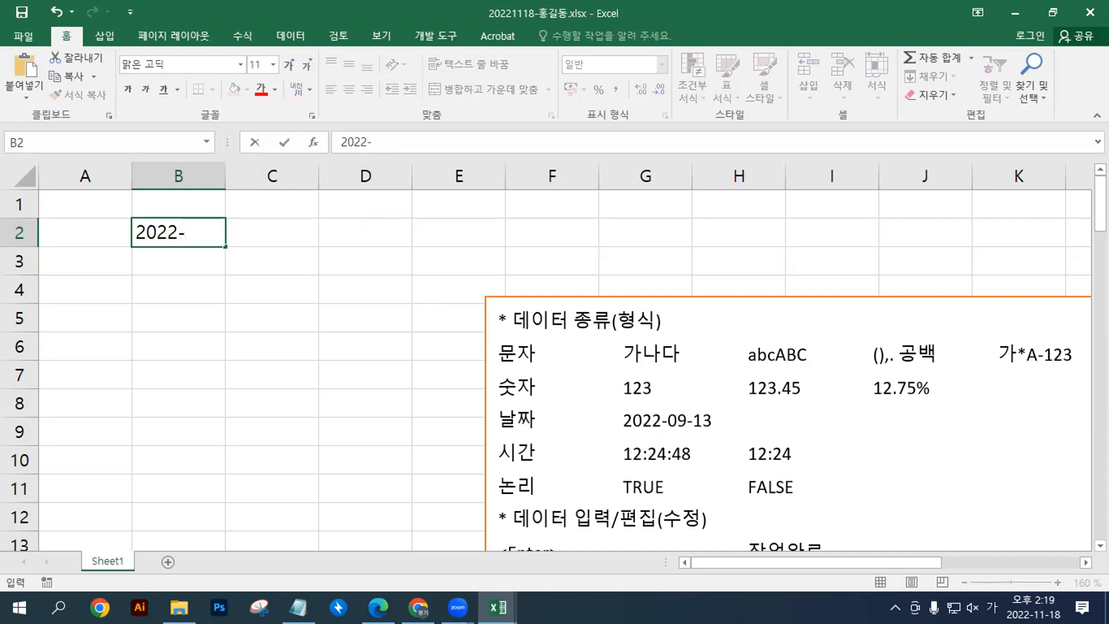
pyautogui.write('11-18/')
pyautogui.press('BackSpace')
pyautogui.press('Return')
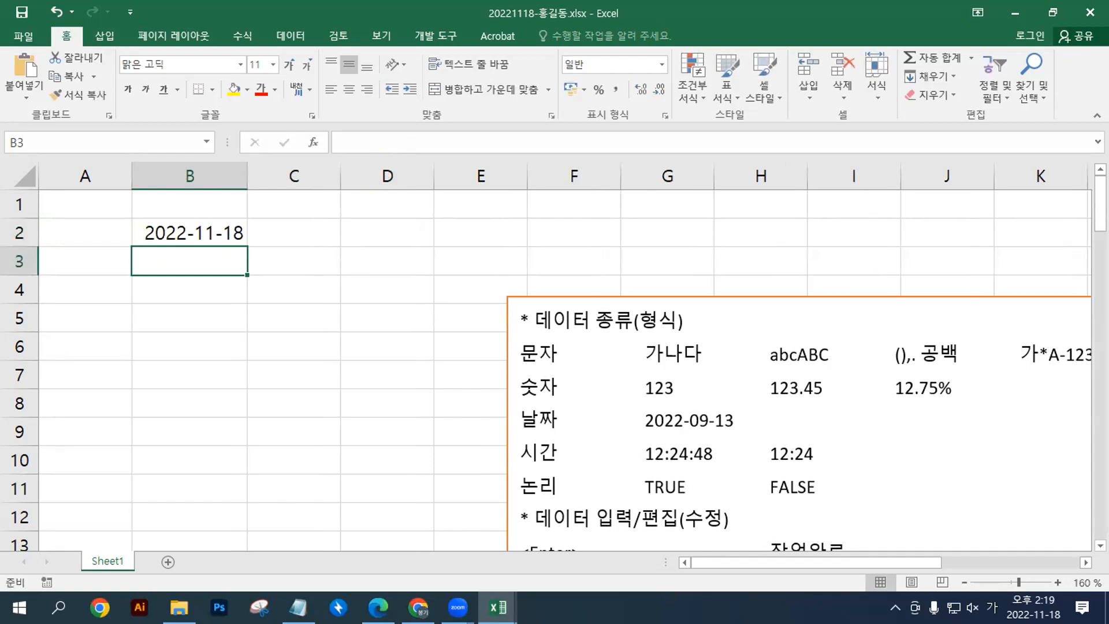
# Step: Enter the time 12:24:48 in cell B3 and the time 12:24 in cell B4
pyautogui.write('12:')
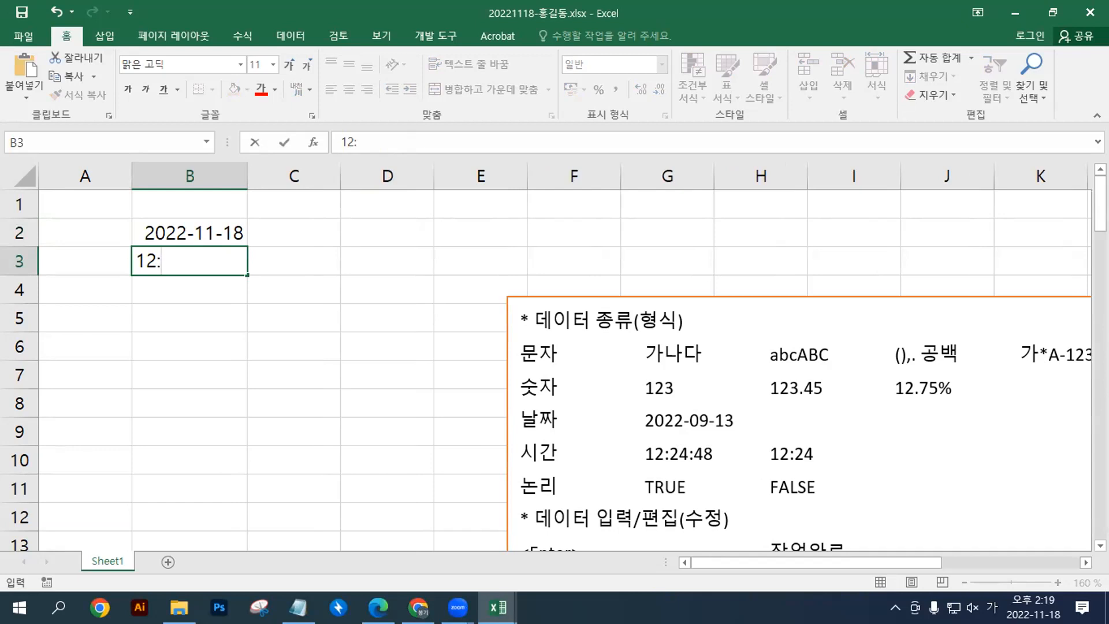
pyautogui.write('24:48')
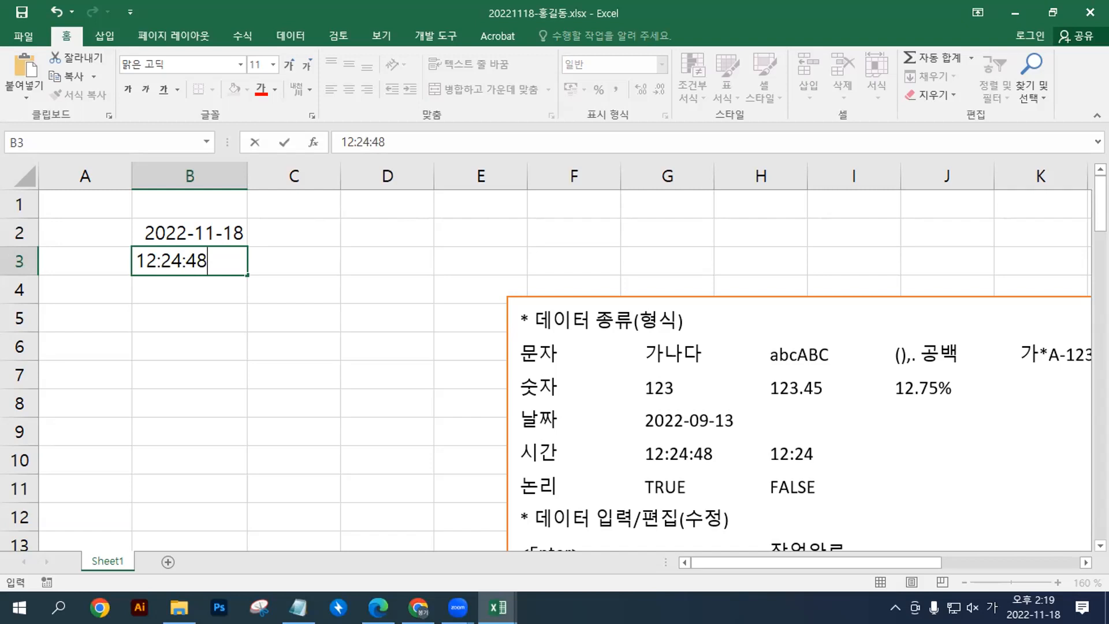
pyautogui.press('Return')
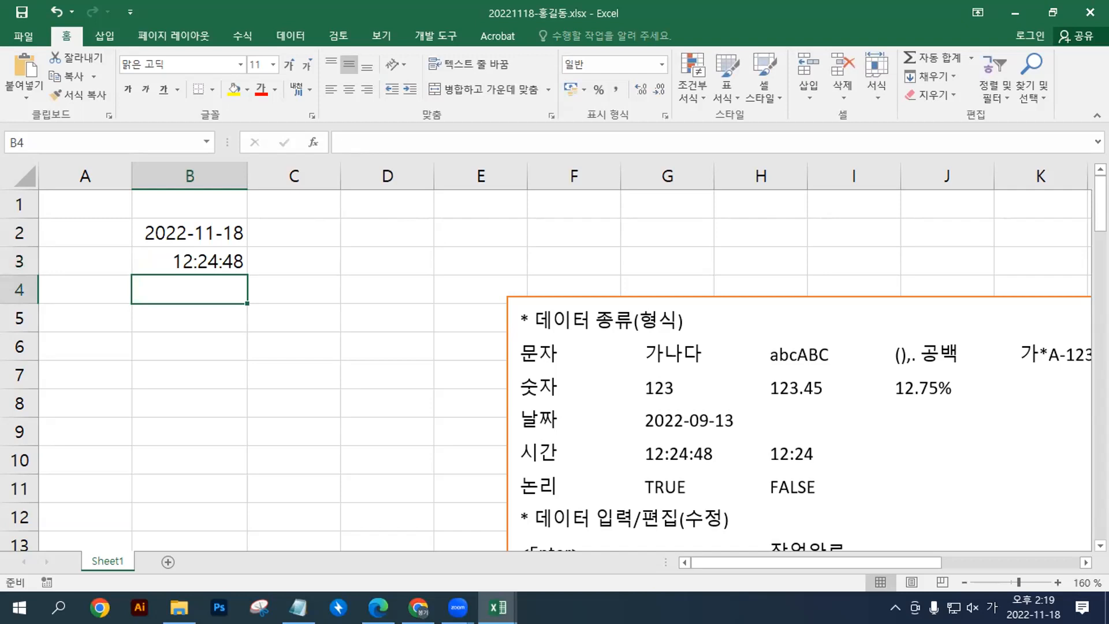
pyautogui.write('12:24')
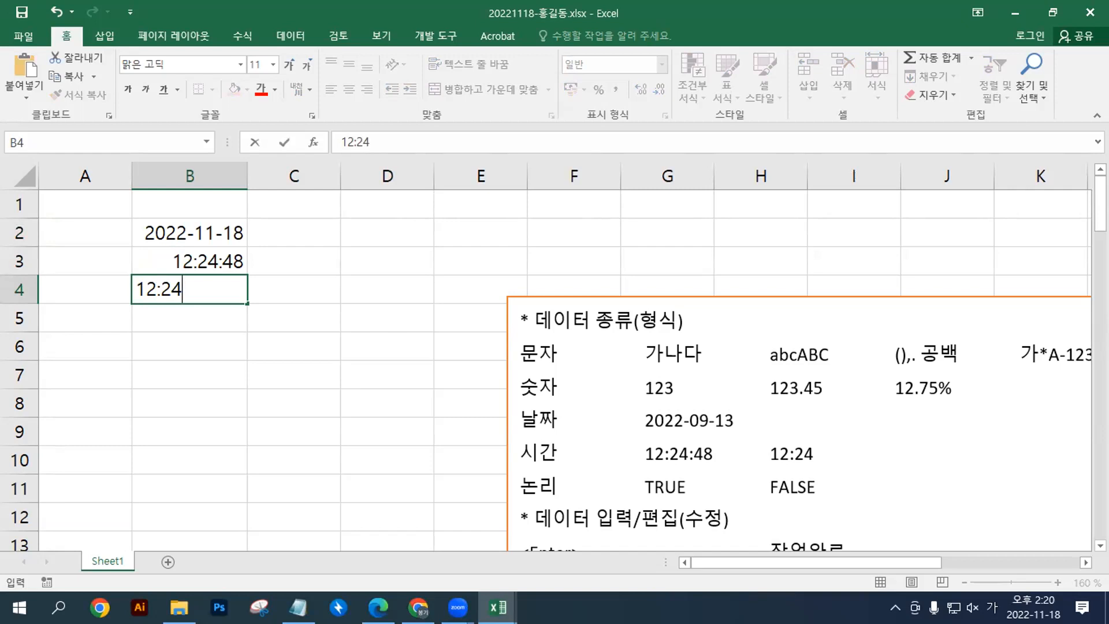
pyautogui.press('Return')
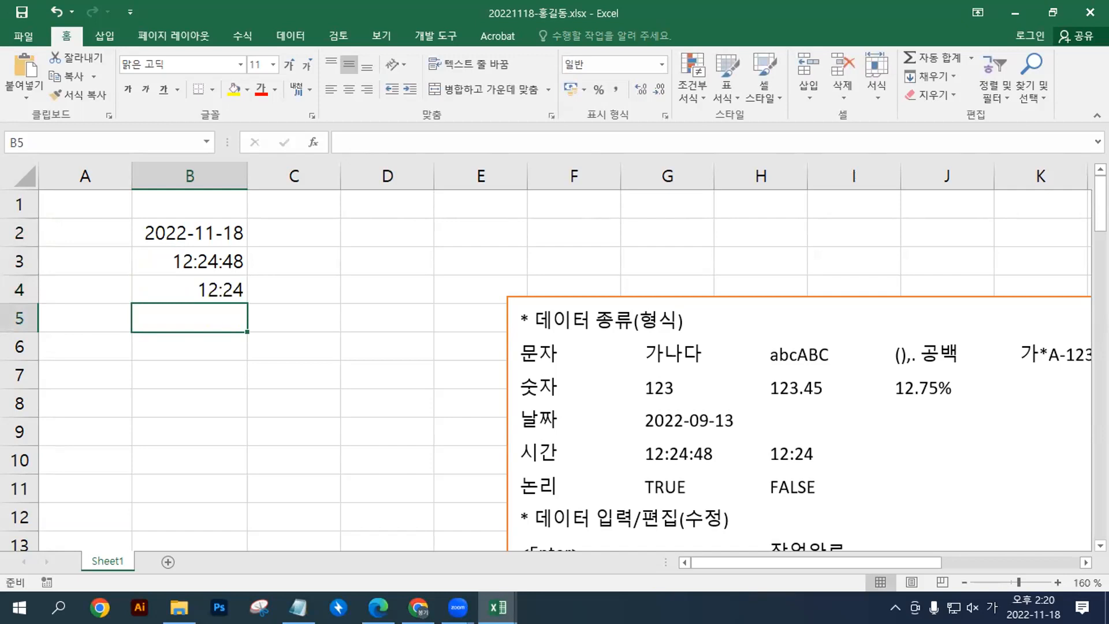
# Step: Enter the logical values true in cell B5 and false in cell B6
pyautogui.moveTo(814, 457); pyautogui.dragTo(498, 348)
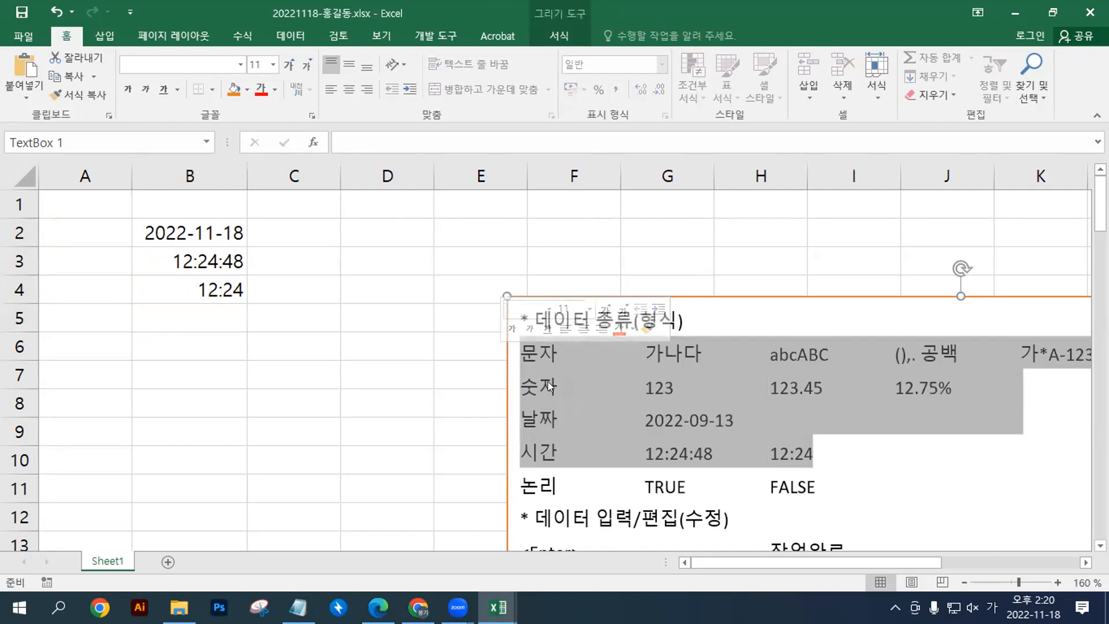
pyautogui.click(568, 441)
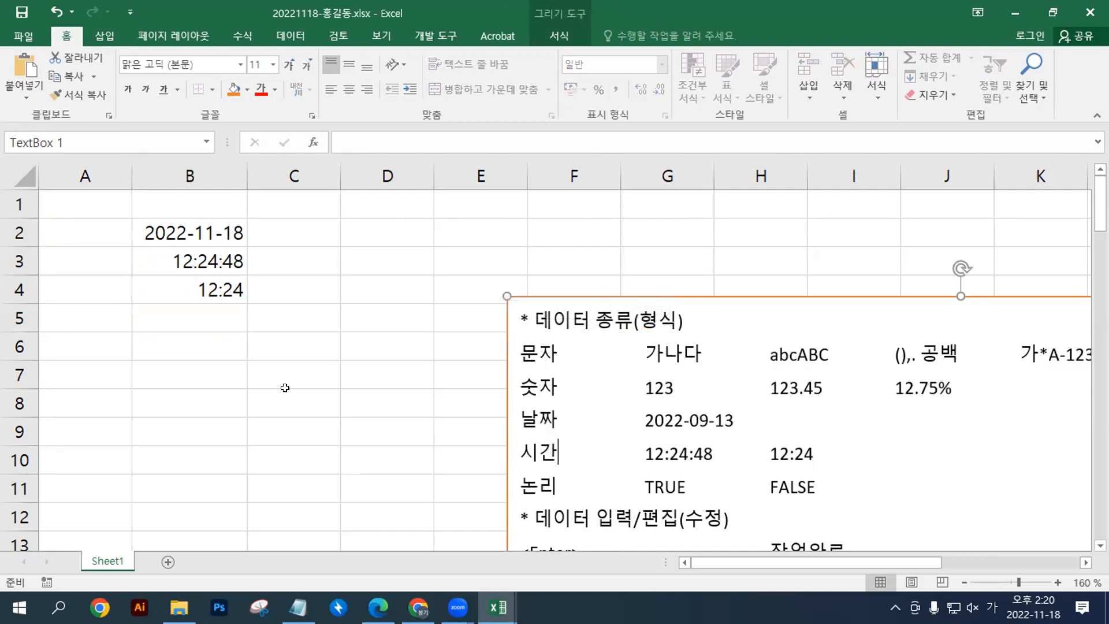
pyautogui.click(215, 316)
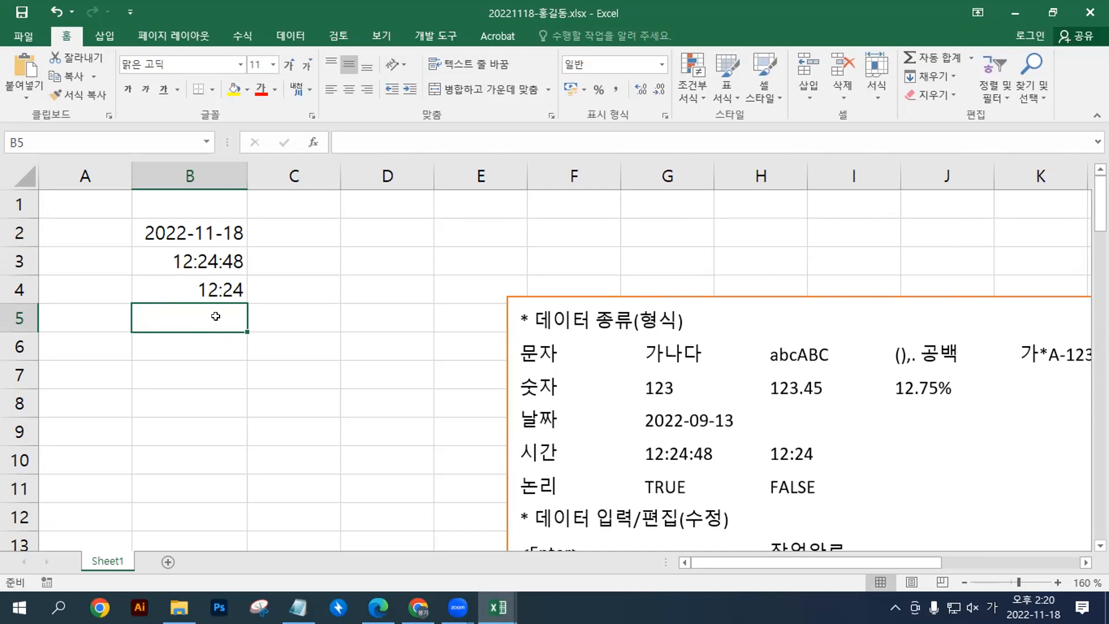
pyautogui.write('ㅅ거')
pyautogui.press('BackSpace')
pyautogui.press('BackSpace')
pyautogui.press('BackSpace')
pyautogui.press('Hangul')
pyautogui.write('true')
pyautogui.press('Return')
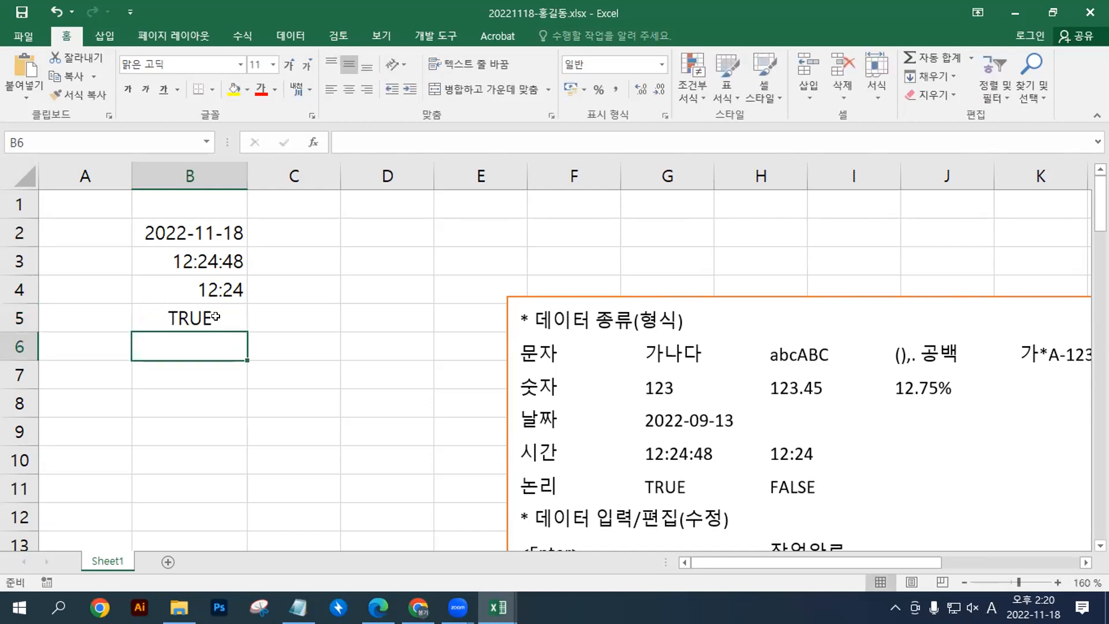
pyautogui.write('false')
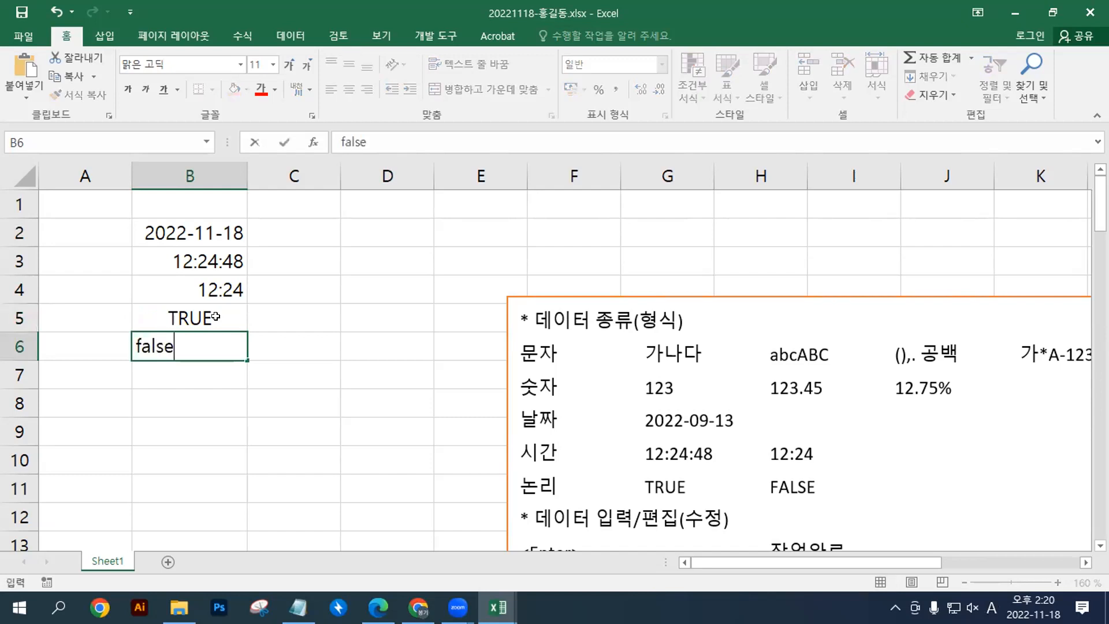
pyautogui.press('Return')
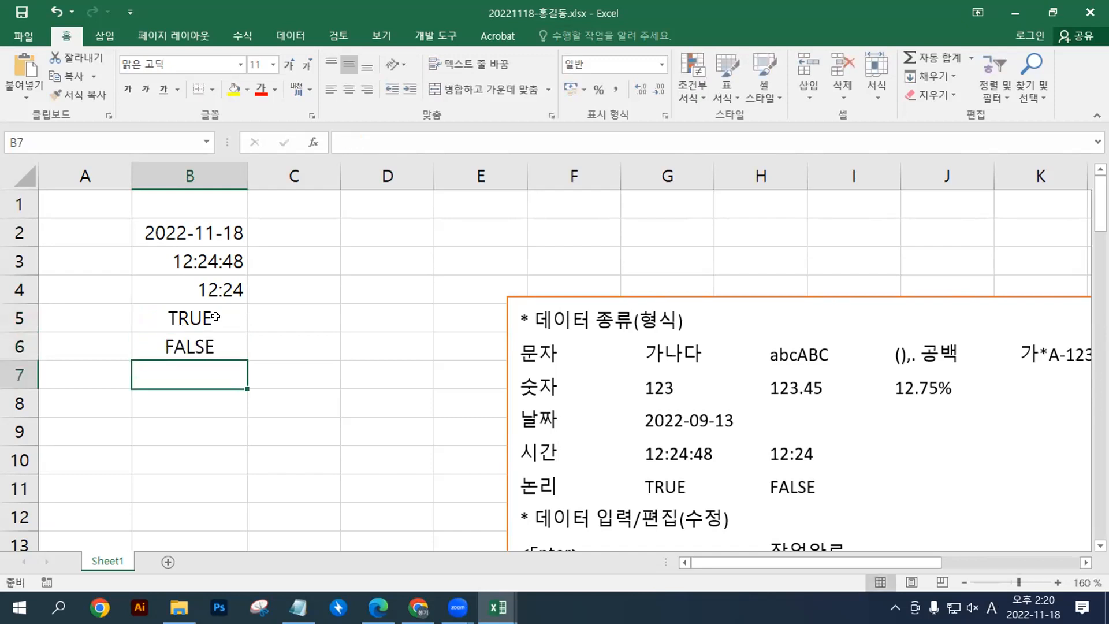
pyautogui.moveTo(191, 318); pyautogui.dragTo(191, 347)
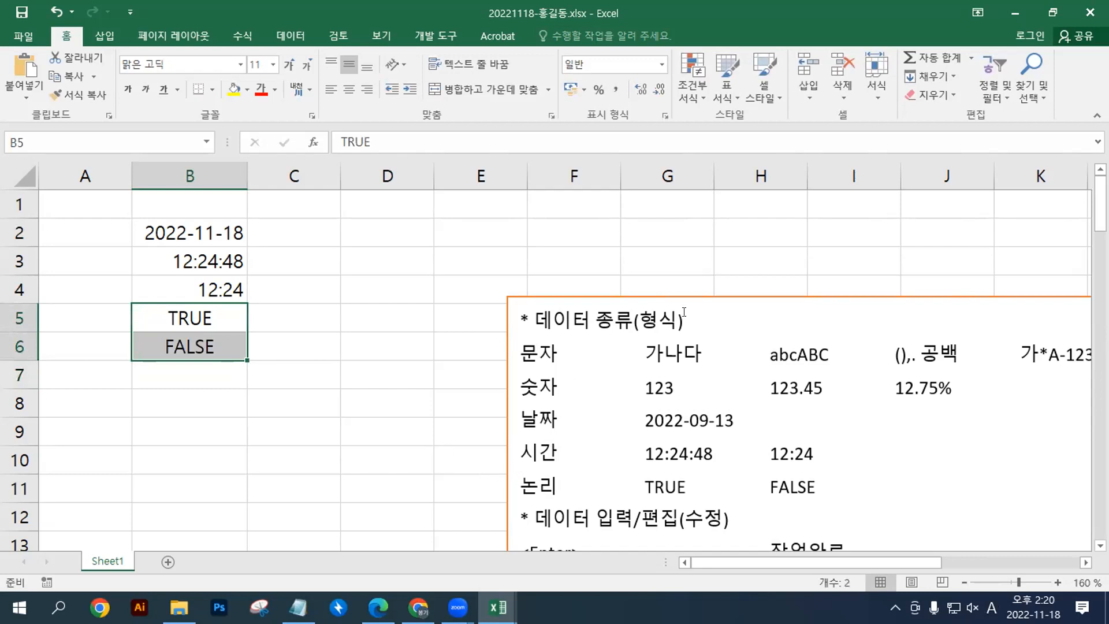
pyautogui.click(229, 230)
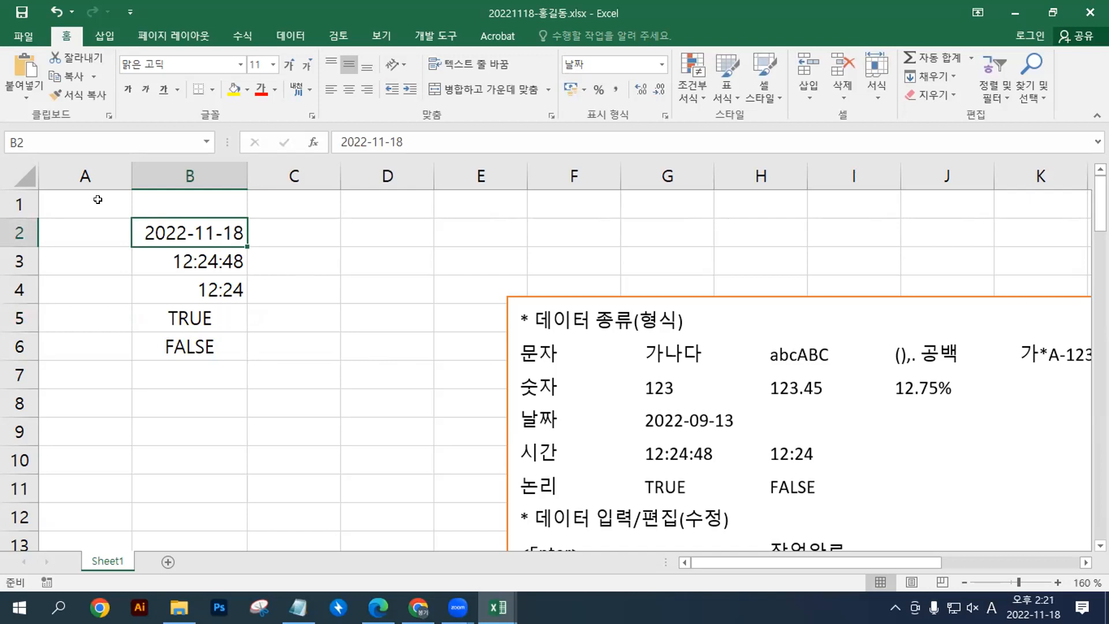
pyautogui.click(98, 199)
pyautogui.click(137, 227)
# Step: Insert a blank line after the 논리 TRUE/FALSE line in the notes text box
pyautogui.click(832, 490)
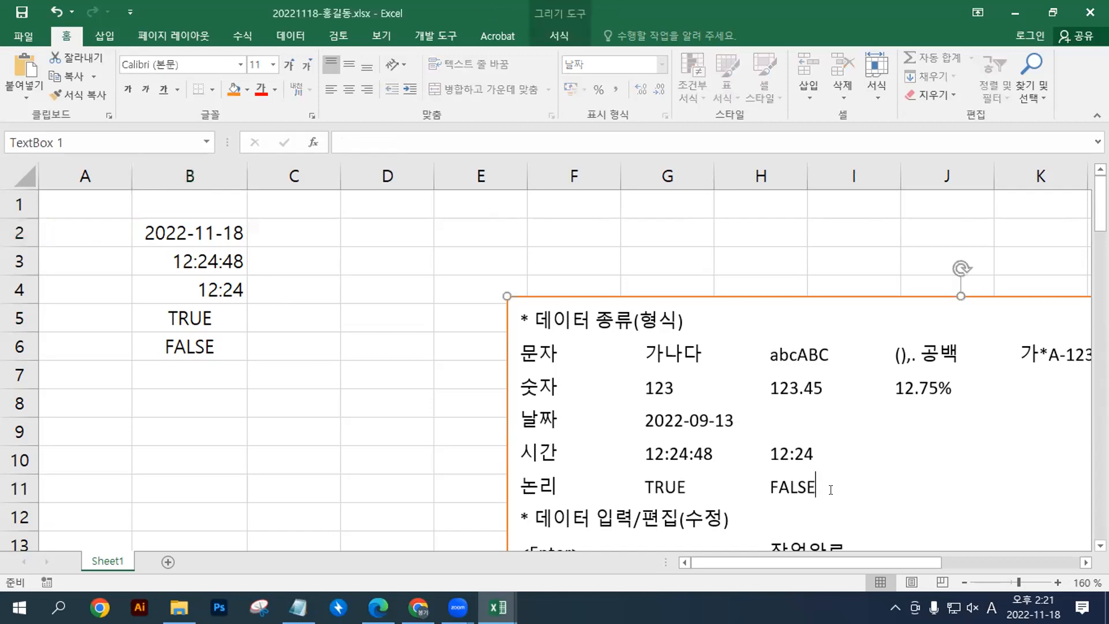
pyautogui.press('Return')
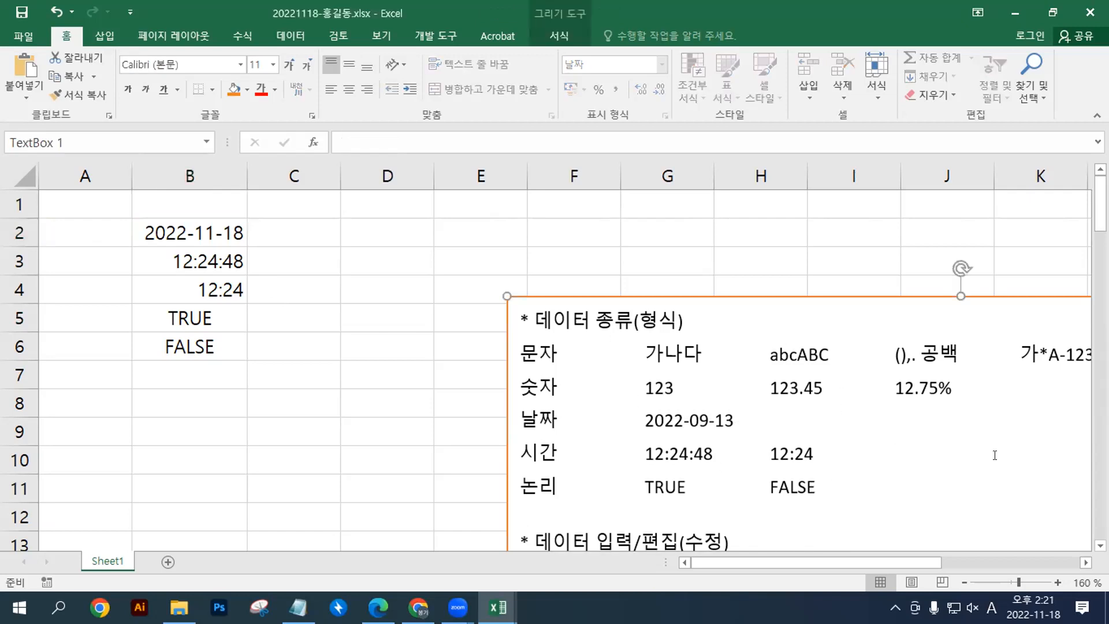
# Step: Copy the note "수동 줄바꿈 <Alt+Enter>" from the other window and paste it above the 데이터 종류(형식) heading, followed by a blank line
pyautogui.hotkey('alt', 'Tab')
pyautogui.hotkey('alt', 'Tab')
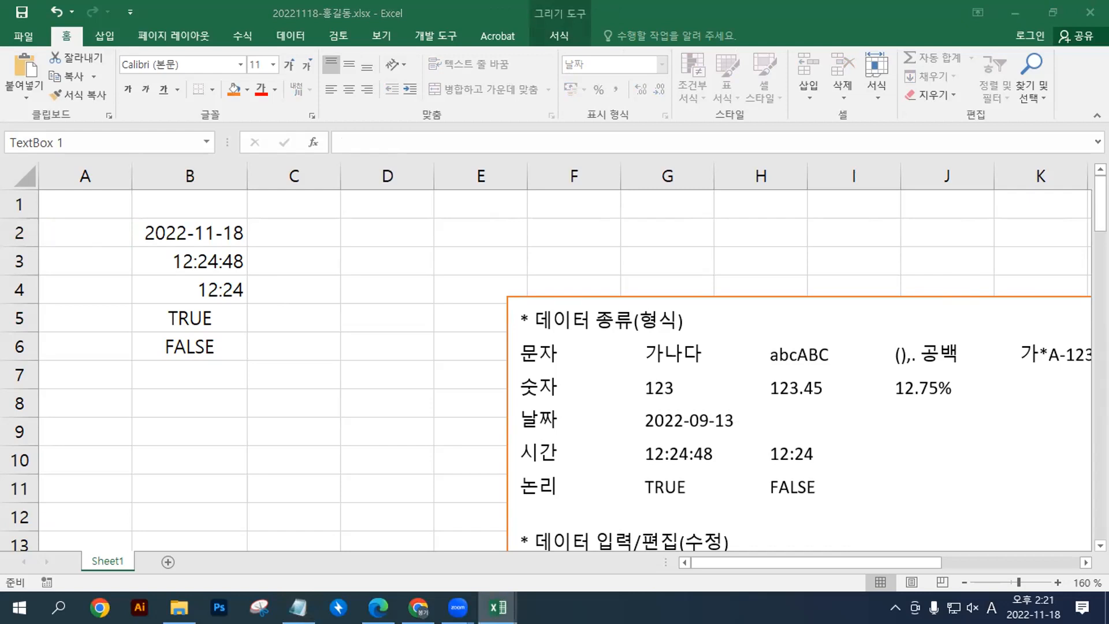
pyautogui.click(192, 396)
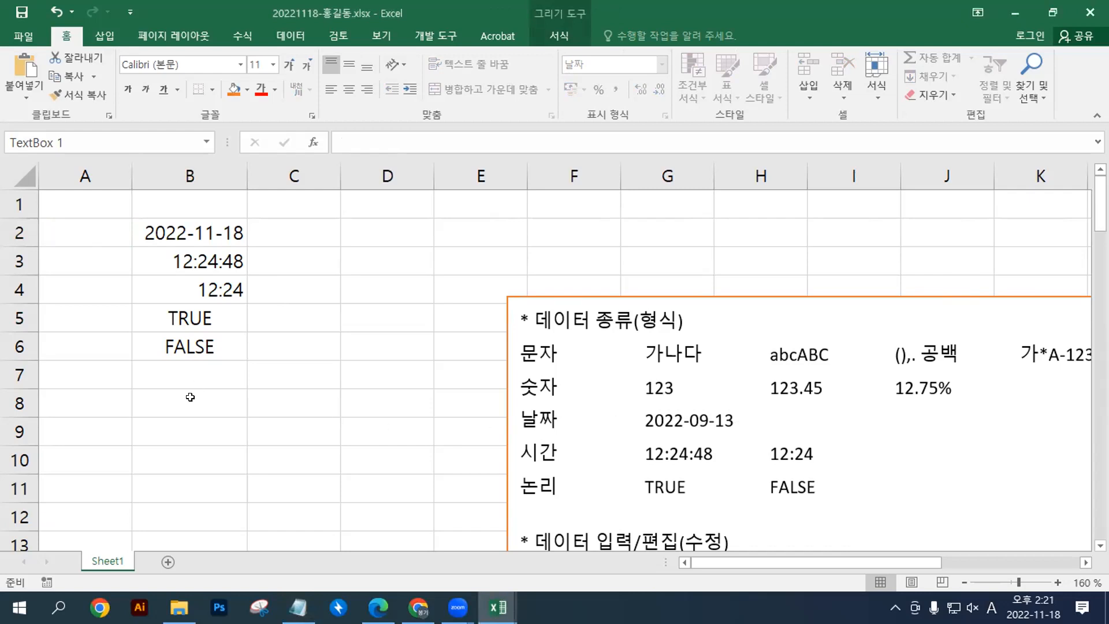
pyautogui.hotkey('alt', 'Tab')
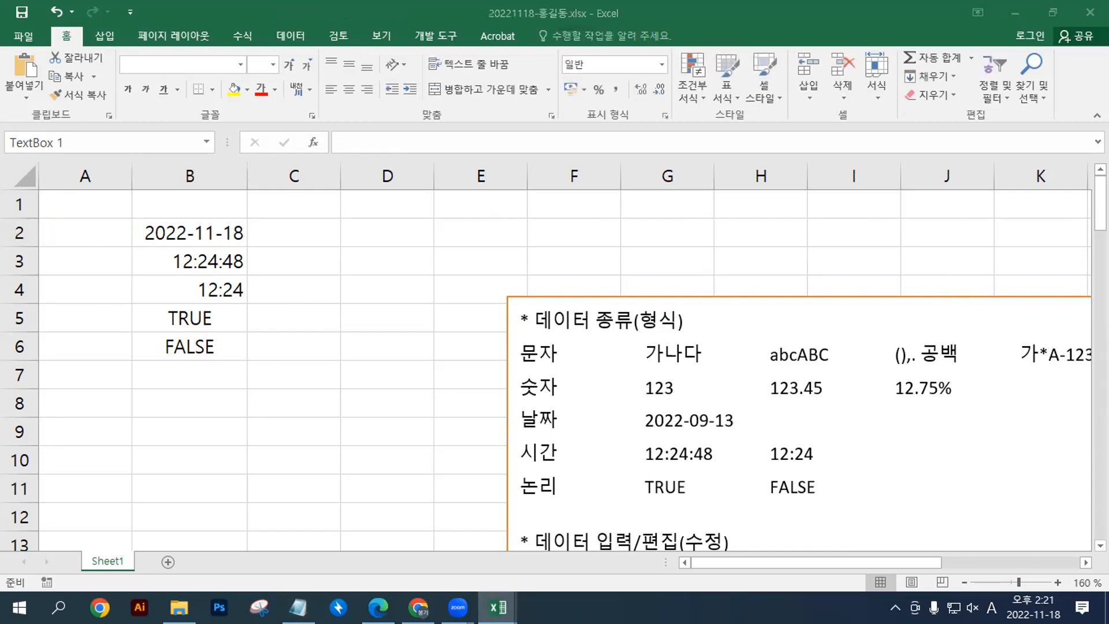
pyautogui.hotkey('ctrl', 'c')
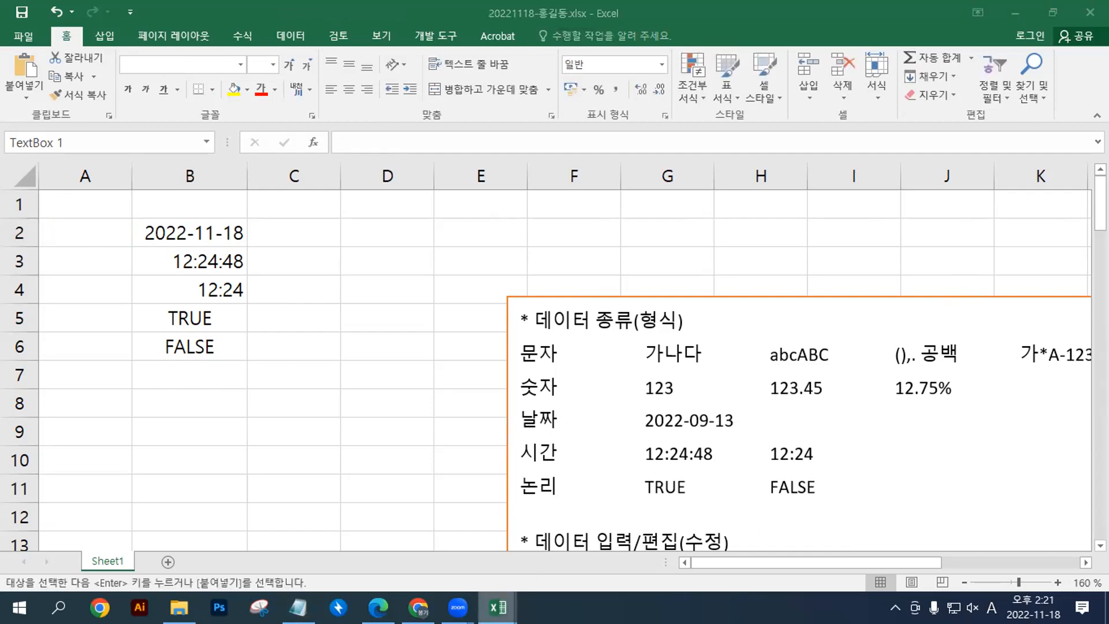
pyautogui.hotkey('alt', 'Tab')
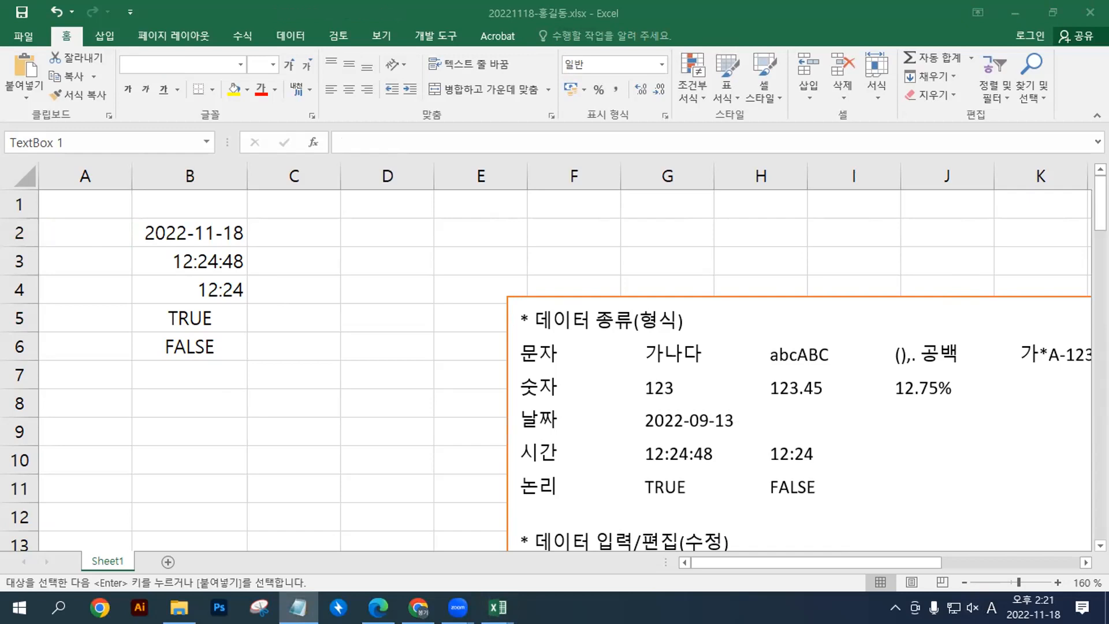
pyautogui.click(514, 319)
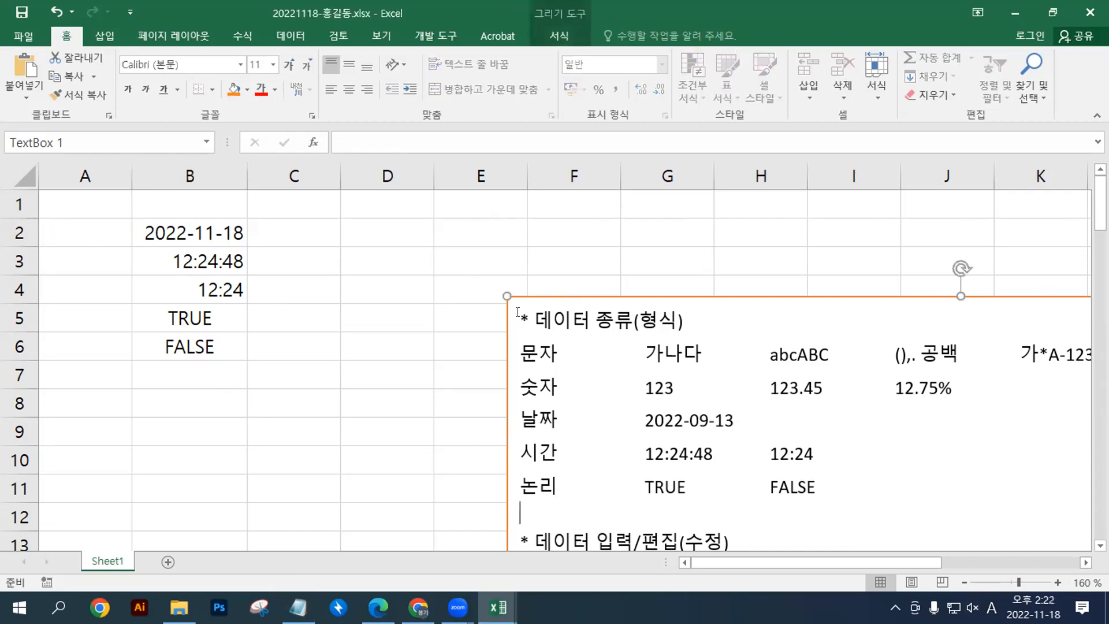
pyautogui.press('Return')
pyautogui.press('Up')
pyautogui.hotkey('ctrl', 'v')
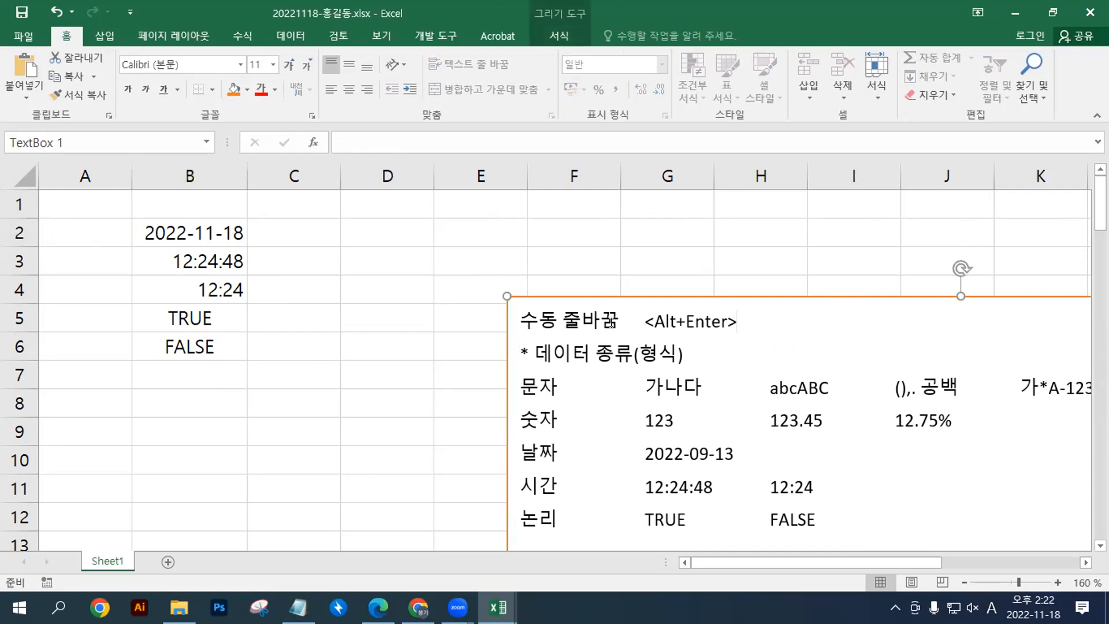
pyautogui.press('Return')
# Step: Enter the text 가, 나다 and 라마바 in cell B8 on three separate lines using manual line breaks
pyautogui.click(213, 373)
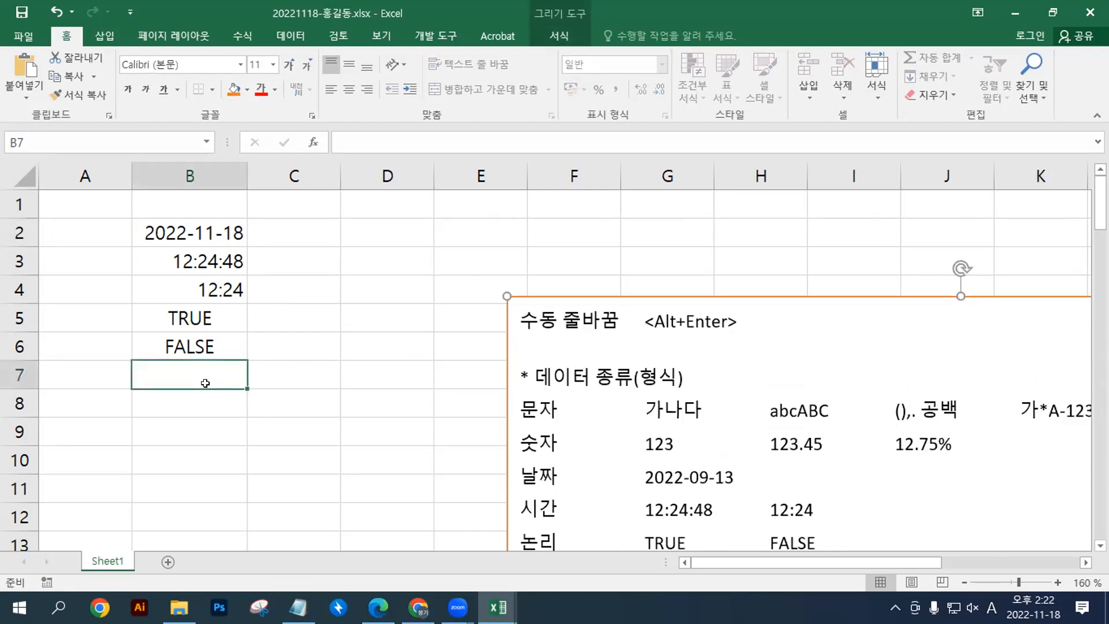
pyautogui.click(203, 400)
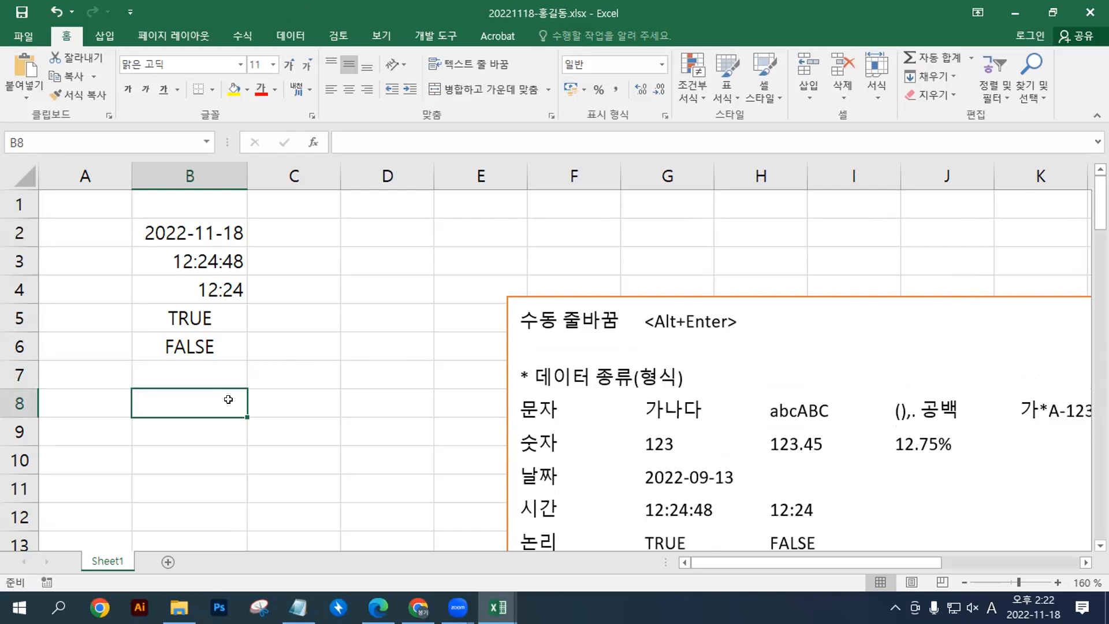
pyautogui.write('r')
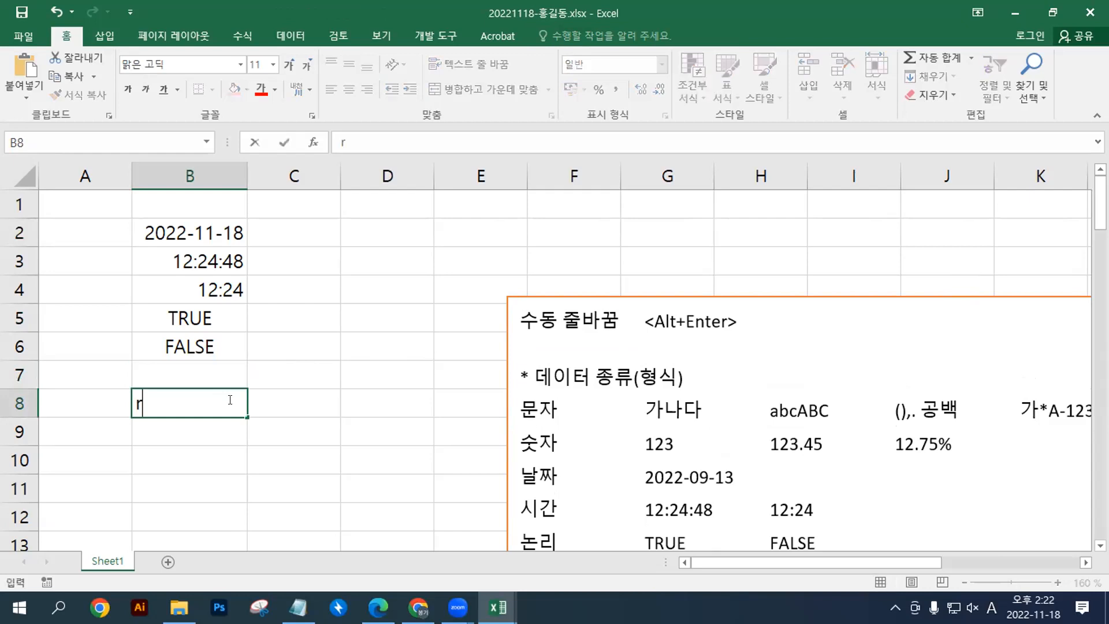
pyautogui.press('BackSpace')
pyautogui.press('Hangul')
pyautogui.write('가')
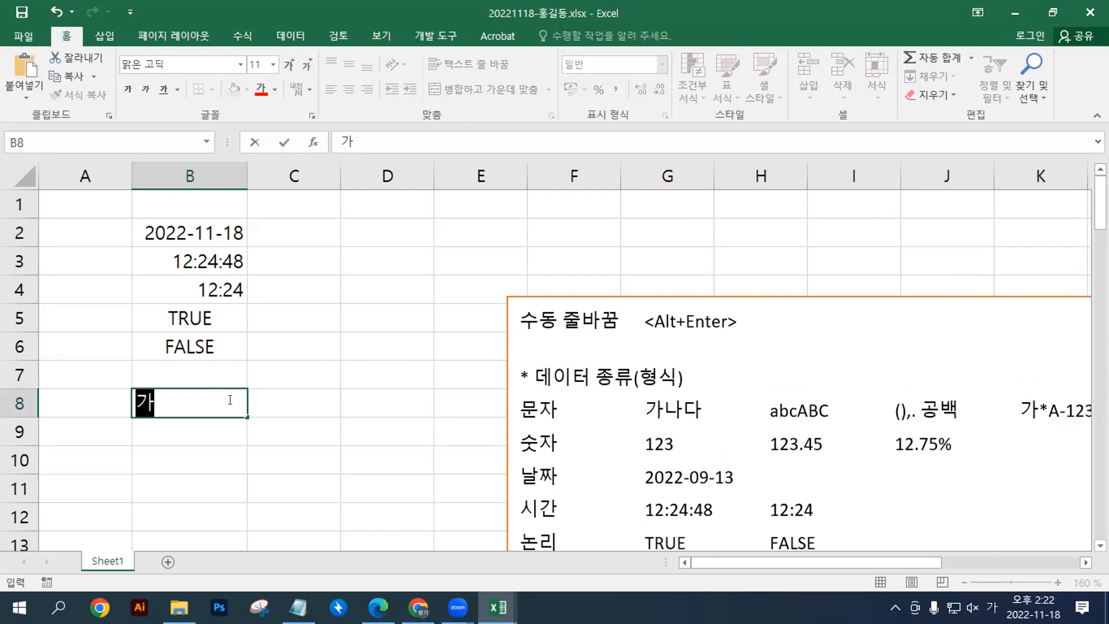
pyautogui.press('alt')
pyautogui.hotkey('alt', 'Return')
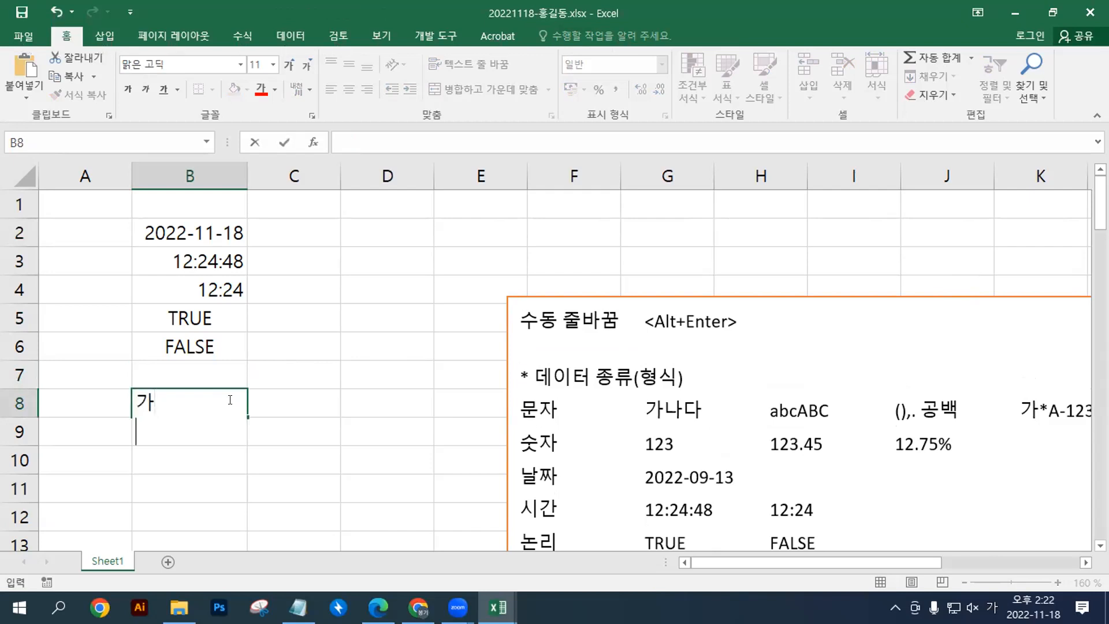
pyautogui.write('나다')
pyautogui.hotkey('alt', 'Return')
pyautogui.write('라마바')
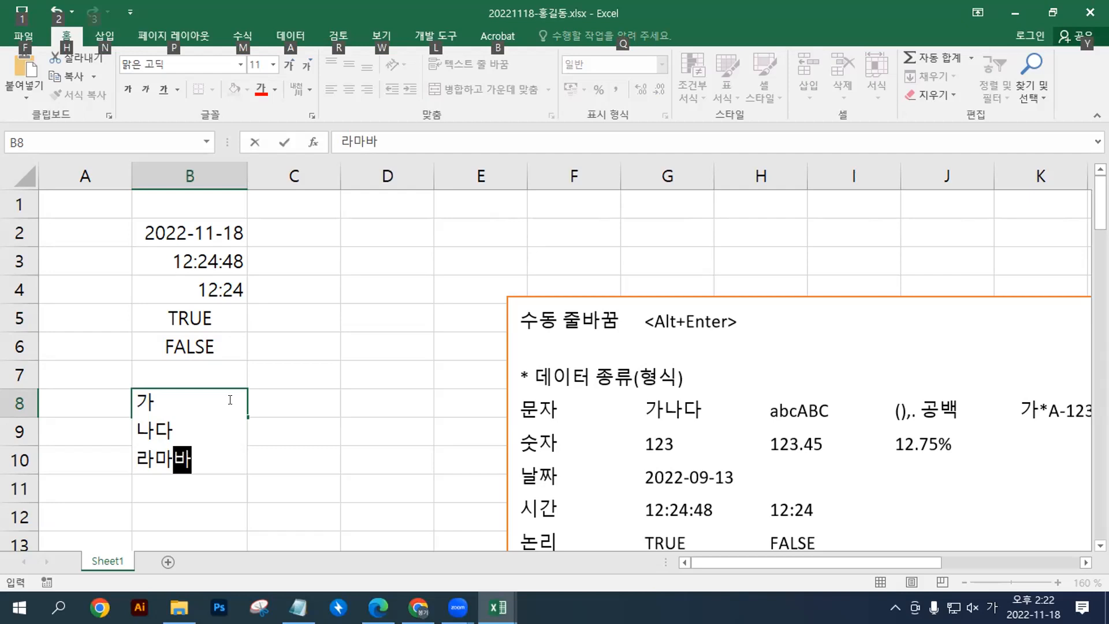
pyautogui.press('Return')
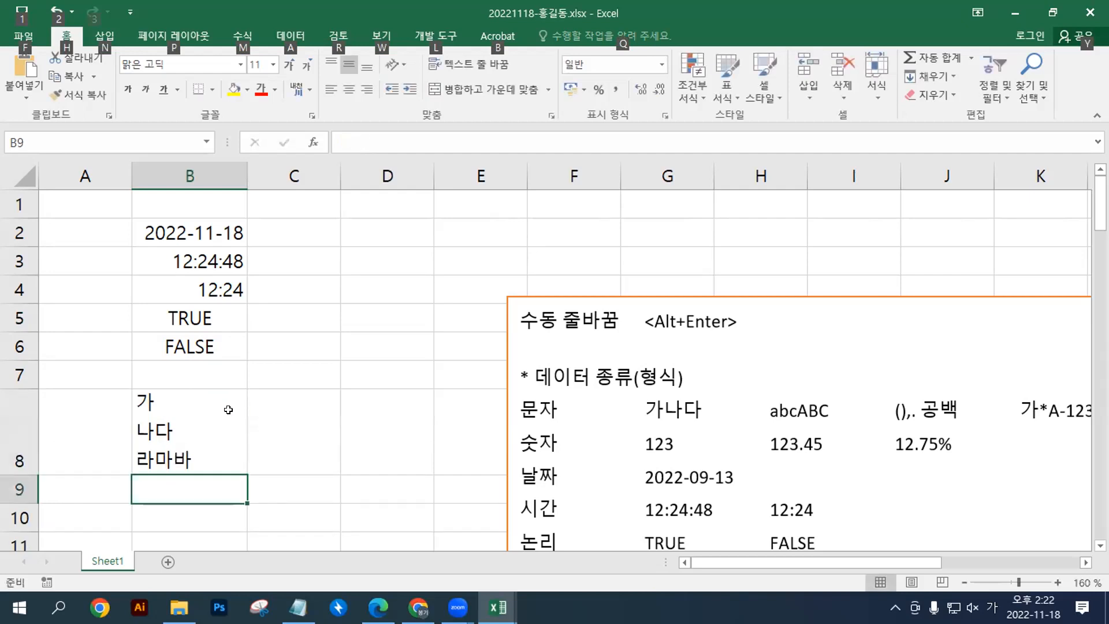
# Step: Move the active cell down to B12, back up to B9 and across to G9
pyautogui.scroll(-1, 228, 409)
pyautogui.press('Down')
pyautogui.press('Down')
pyautogui.press('Down')
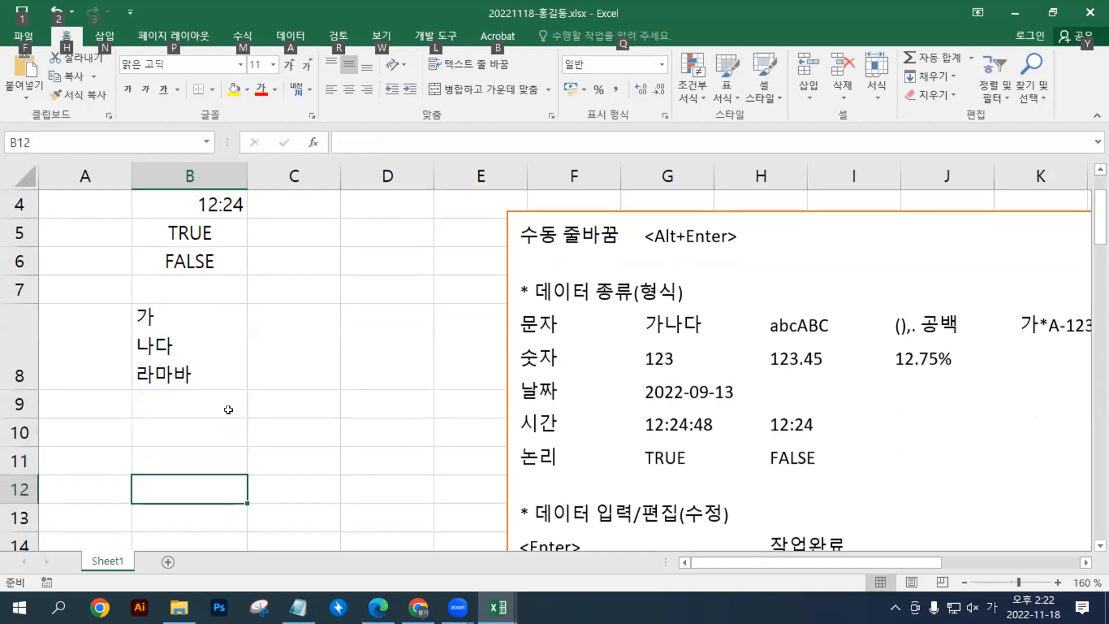
pyautogui.press('Up')
pyautogui.press('Up')
pyautogui.press('Up')
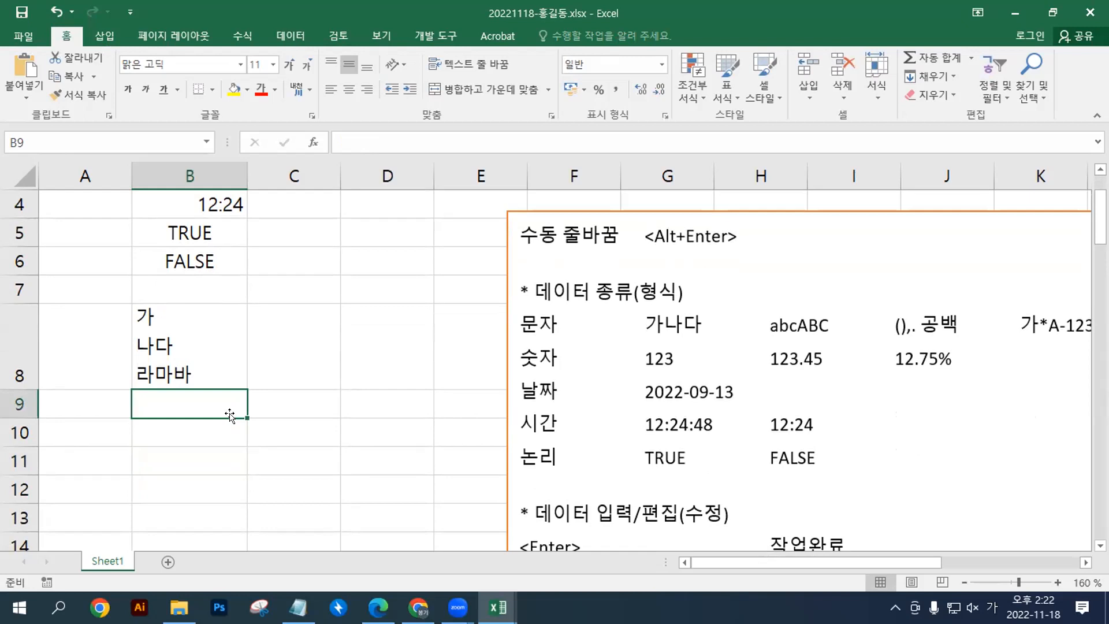
pyautogui.press('Right')
pyautogui.press('Right')
pyautogui.press('Right')
pyautogui.press('Right')
pyautogui.press('Right')
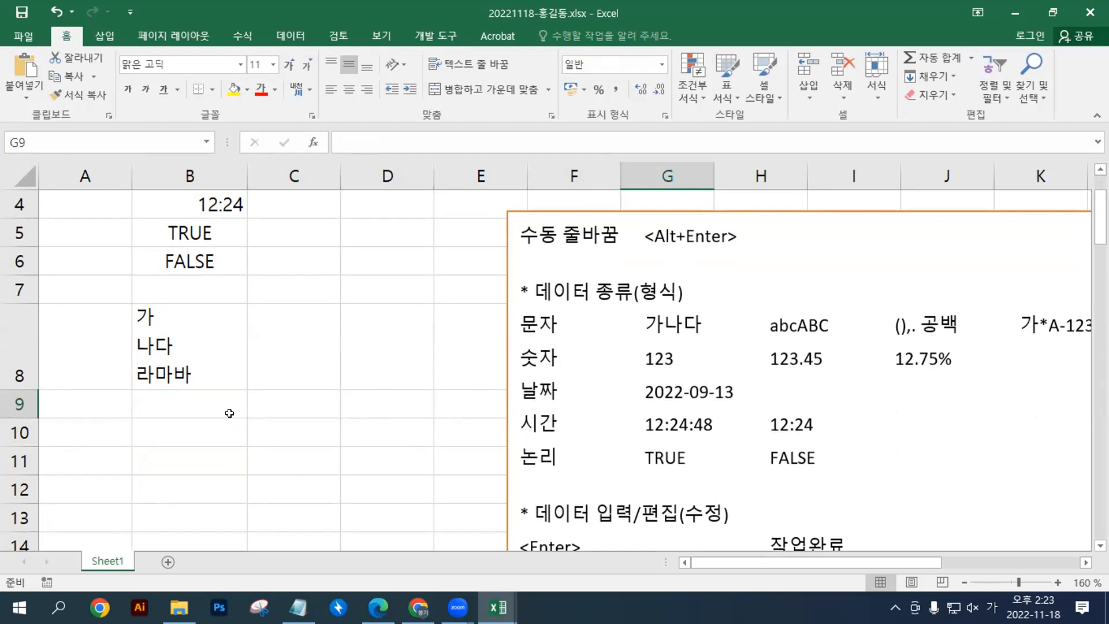
# Step: Starting from B9, move the active cell to D9 and back, and up to B6 and back
pyautogui.click(204, 398)
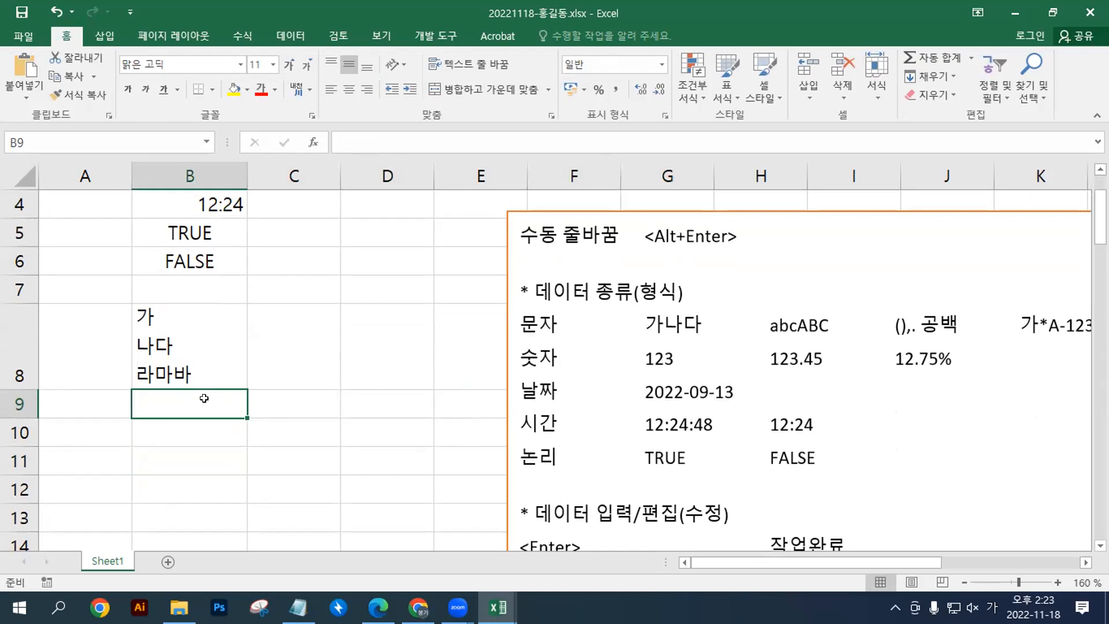
pyautogui.press('Right')
pyautogui.press('Right')
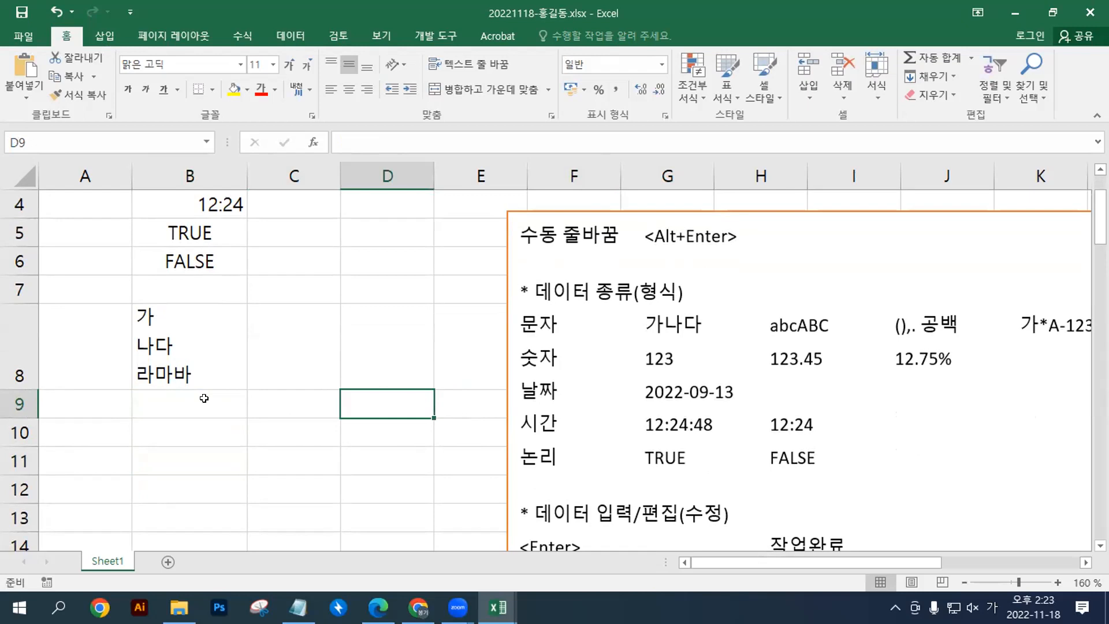
pyautogui.press('Left')
pyautogui.press('Left')
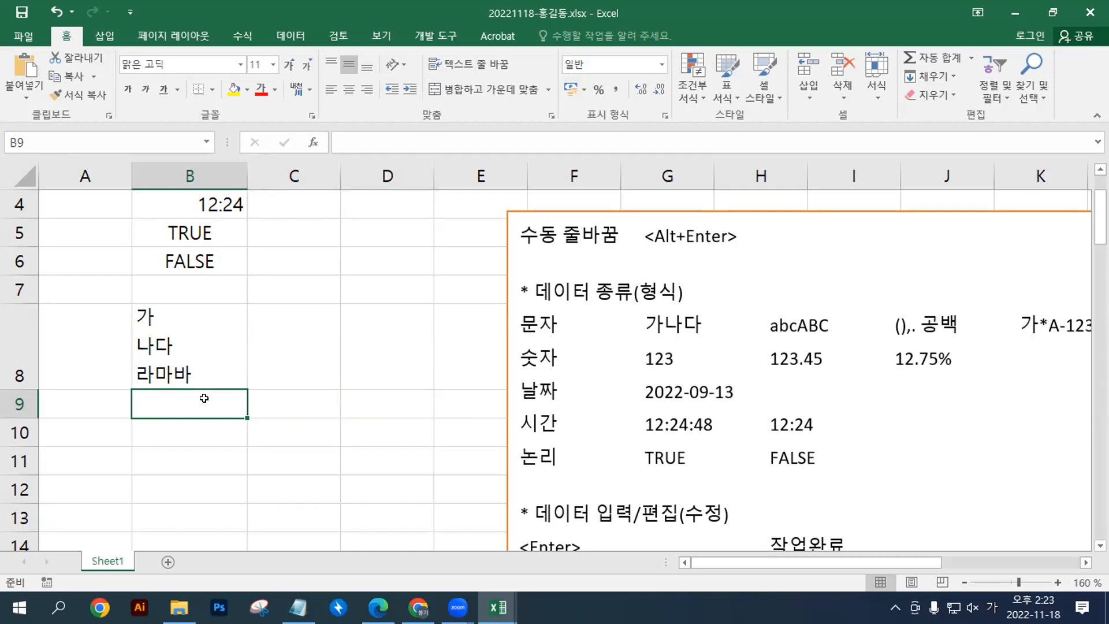
pyautogui.press('Up')
pyautogui.press('Up')
pyautogui.press('Up')
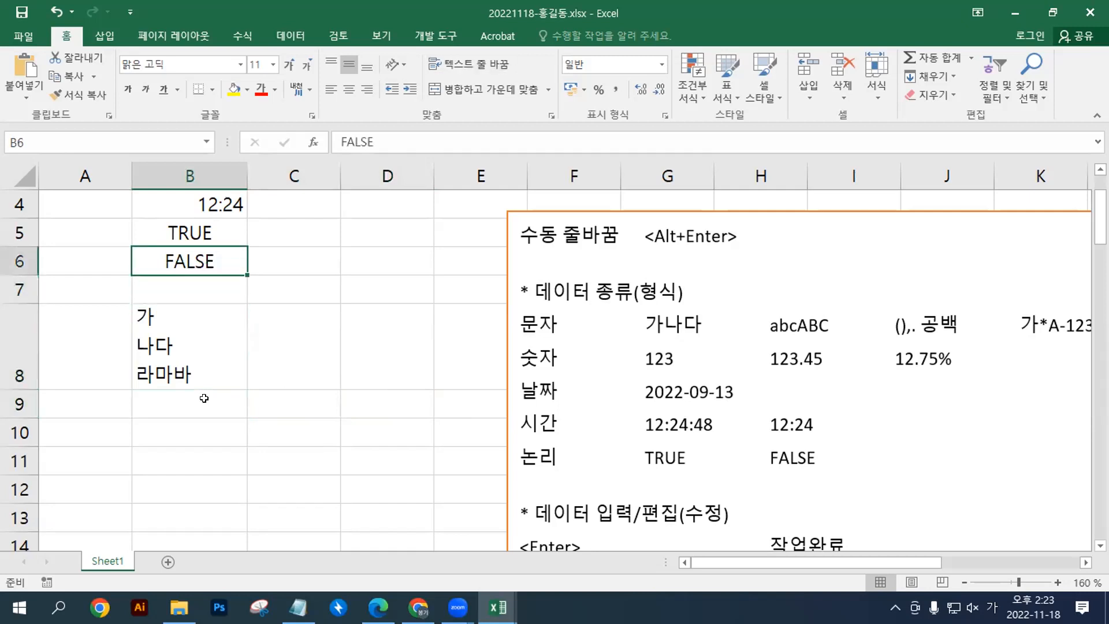
pyautogui.press('Down')
pyautogui.press('Down')
pyautogui.press('Down')
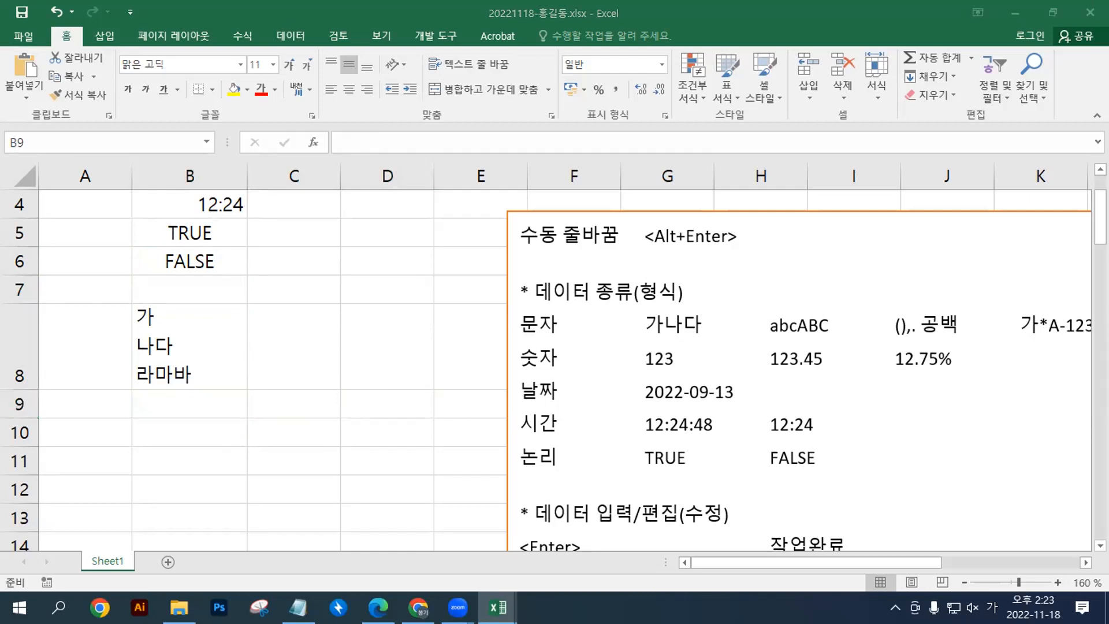
# Step: Add the line "데이터 앞에 홑따옴표(')를 표시 >> 문자 데이터 취급" above the manual line break note in the text box
pyautogui.click(211, 399)
pyautogui.click(538, 229)
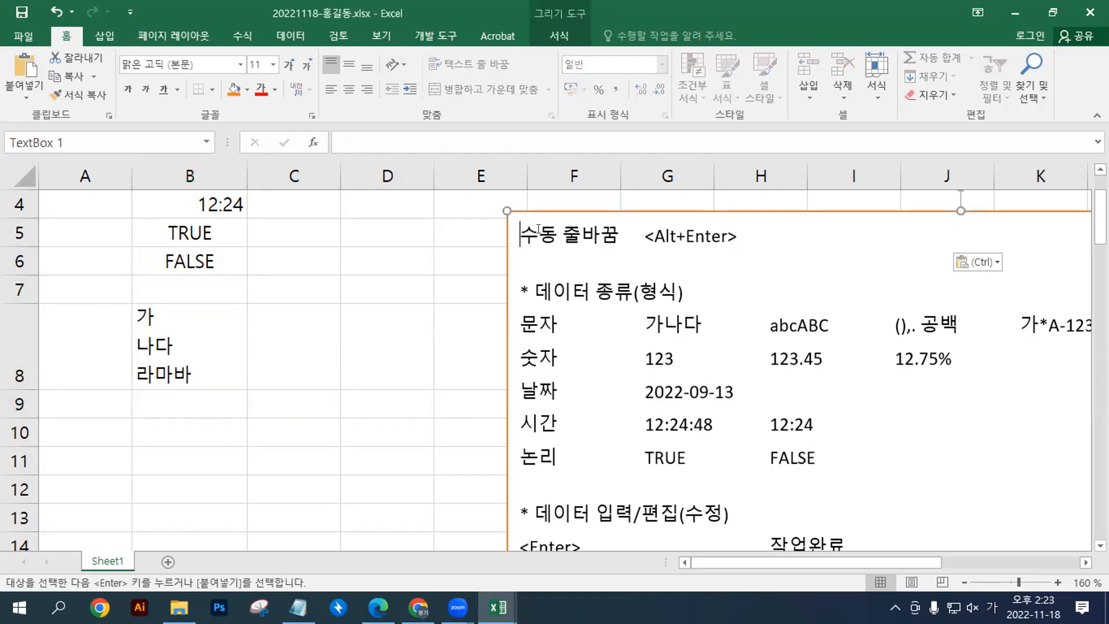
pyautogui.write("데이터 앞에 홑따옴표(')를 표시 >> 문자 데이터 취급")
pyautogui.write("데이터 앞에 홑따옴표(')를 표시 >> 문자 데이터 취급")
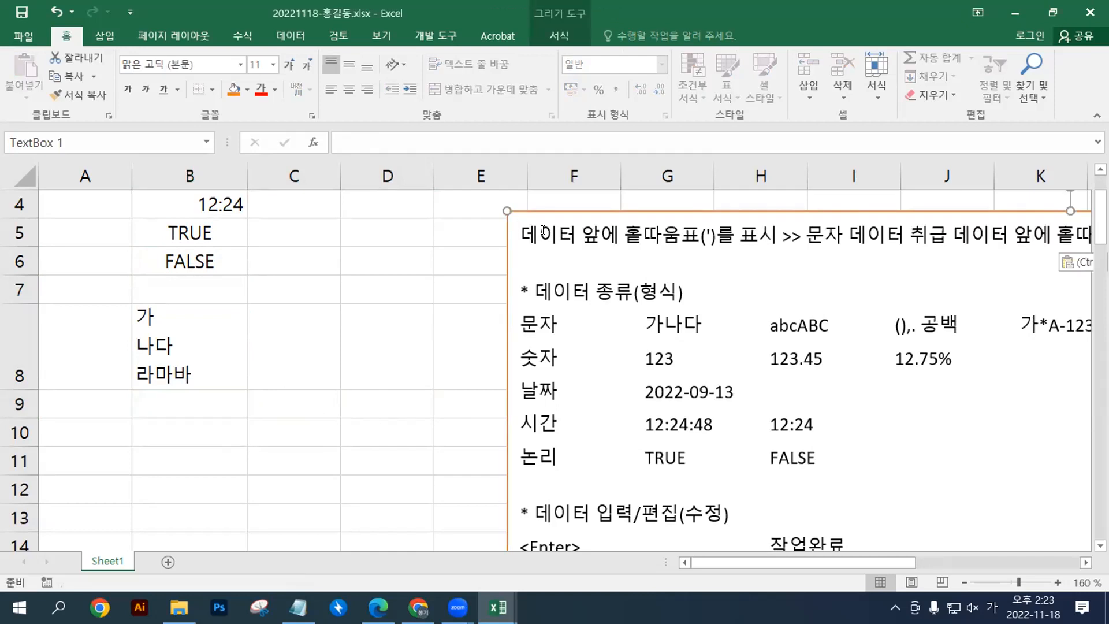
pyautogui.hotkey('ctrl', 'z')
pyautogui.press('Return')
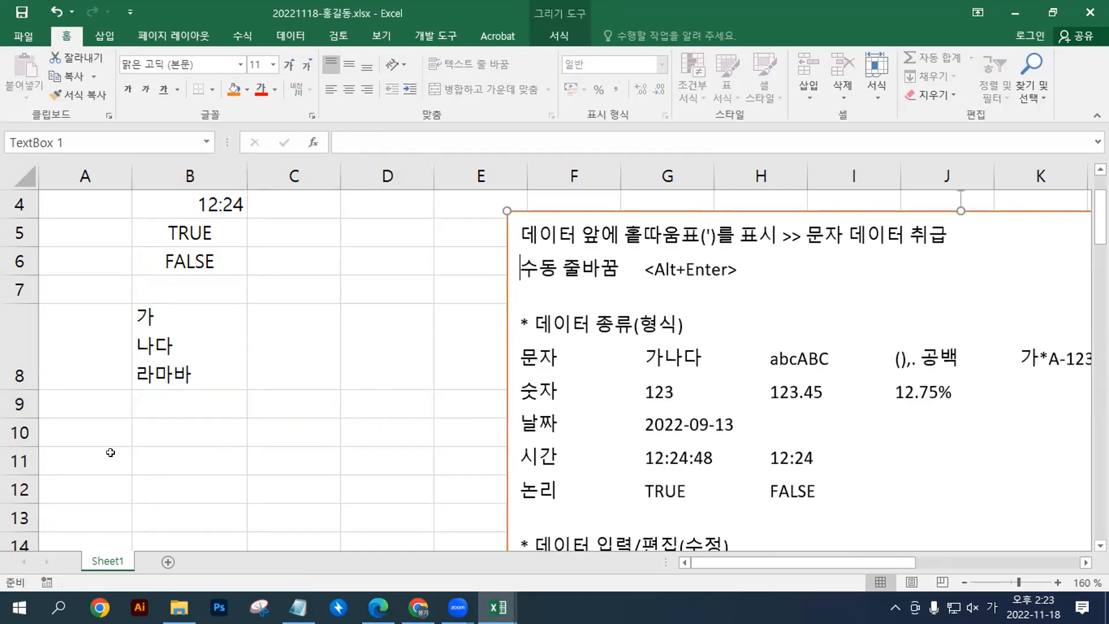
# Step: Move the notes text box down so its upper edge sits beside the three-line text in row 8
pyautogui.click(201, 427)
pyautogui.click(529, 210)
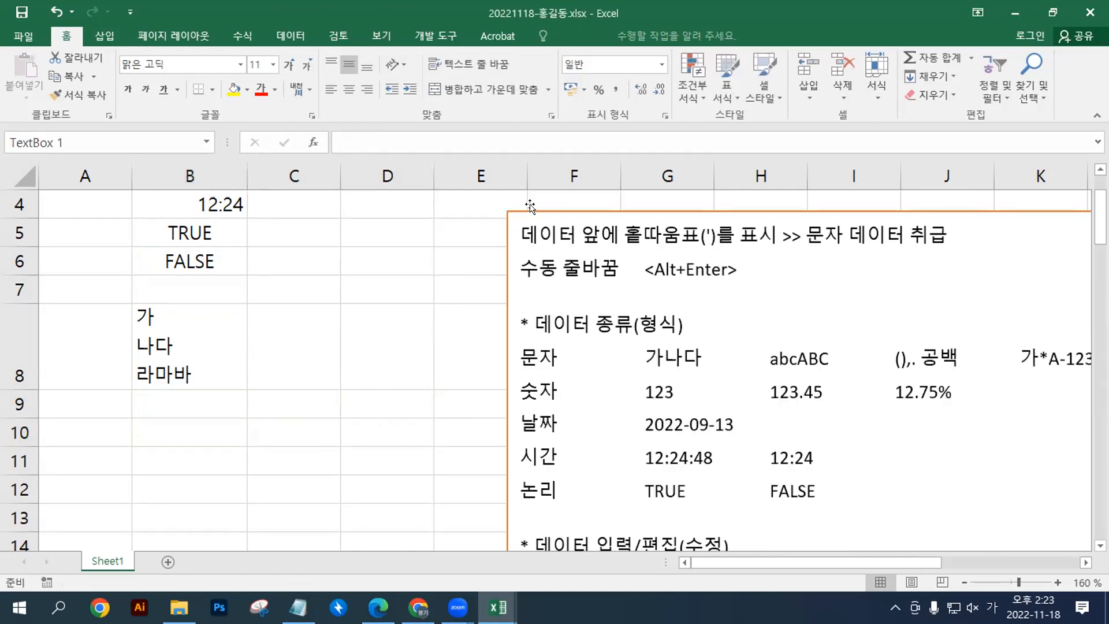
pyautogui.press('Delete')
pyautogui.moveTo(532, 226); pyautogui.dragTo(529, 363)
# Step: Enter 001 as a plain number in cell B10 and '001 as text in cell B11
pyautogui.click(244, 347)
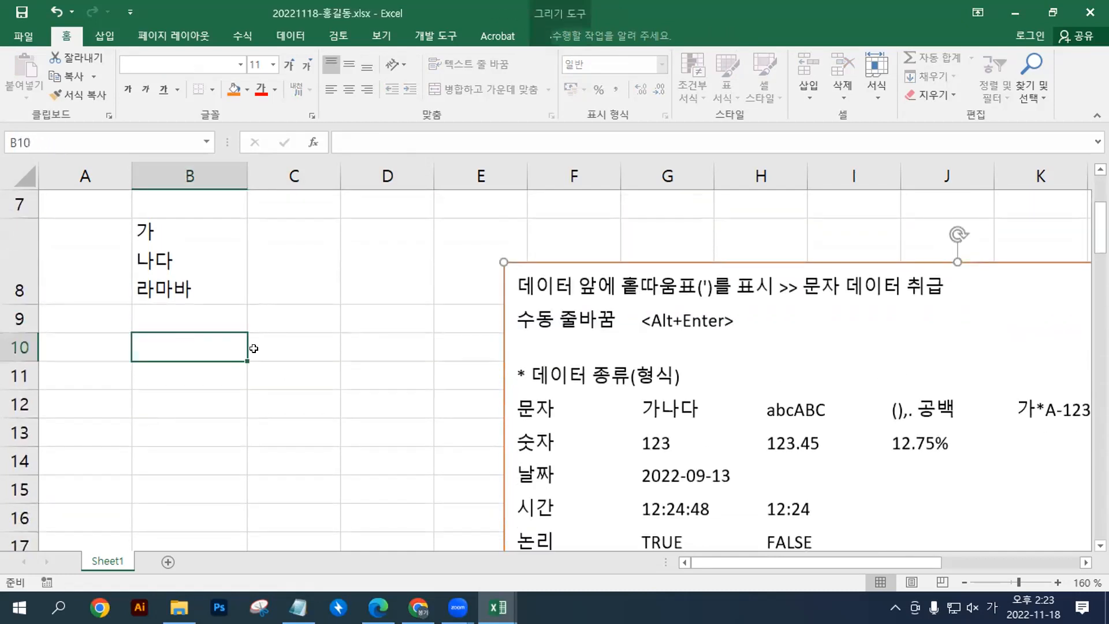
pyautogui.write('001')
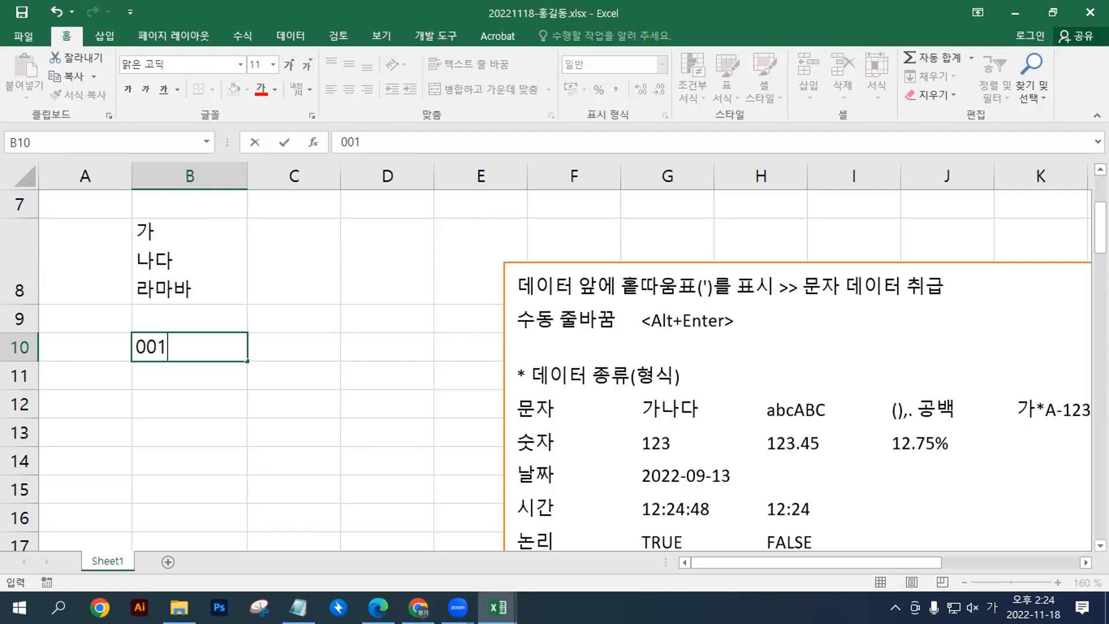
pyautogui.press('Return')
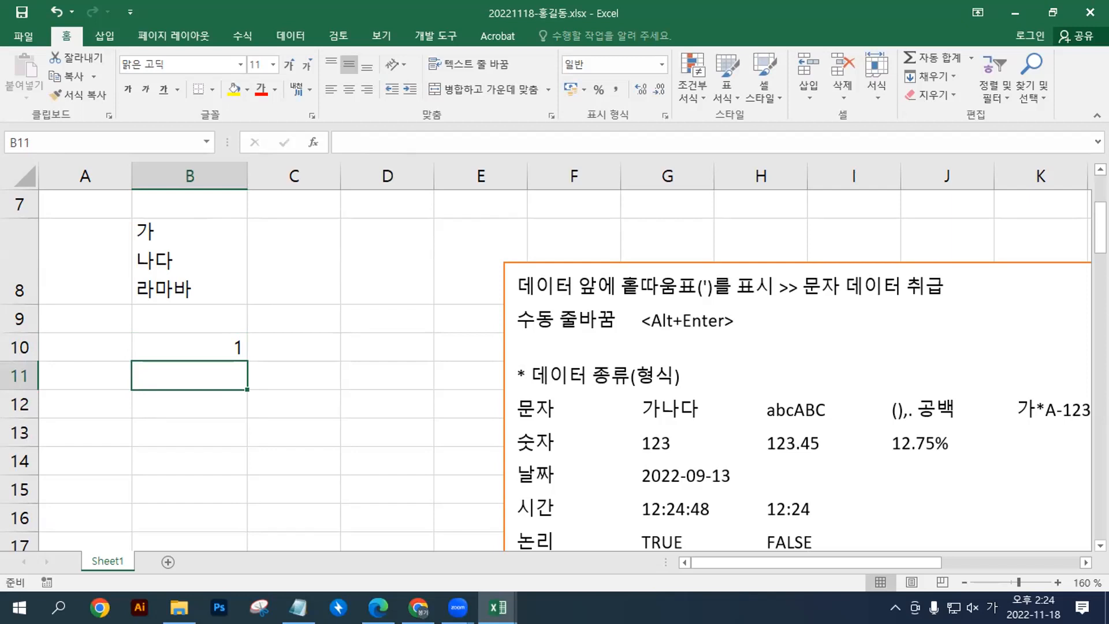
pyautogui.write("'")
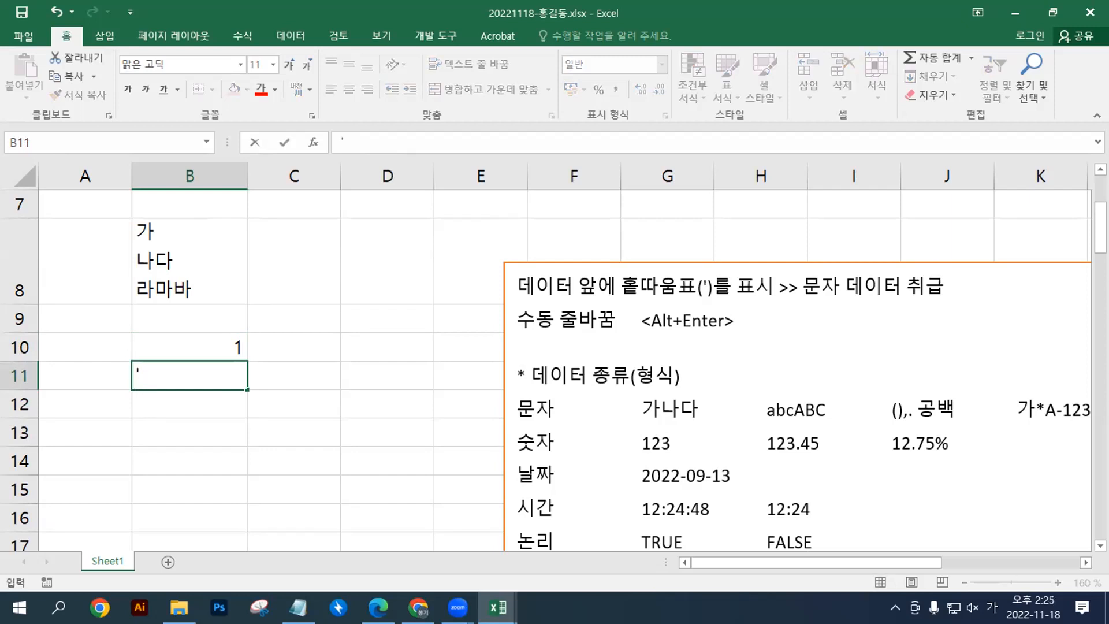
pyautogui.write('001')
pyautogui.press('Return')
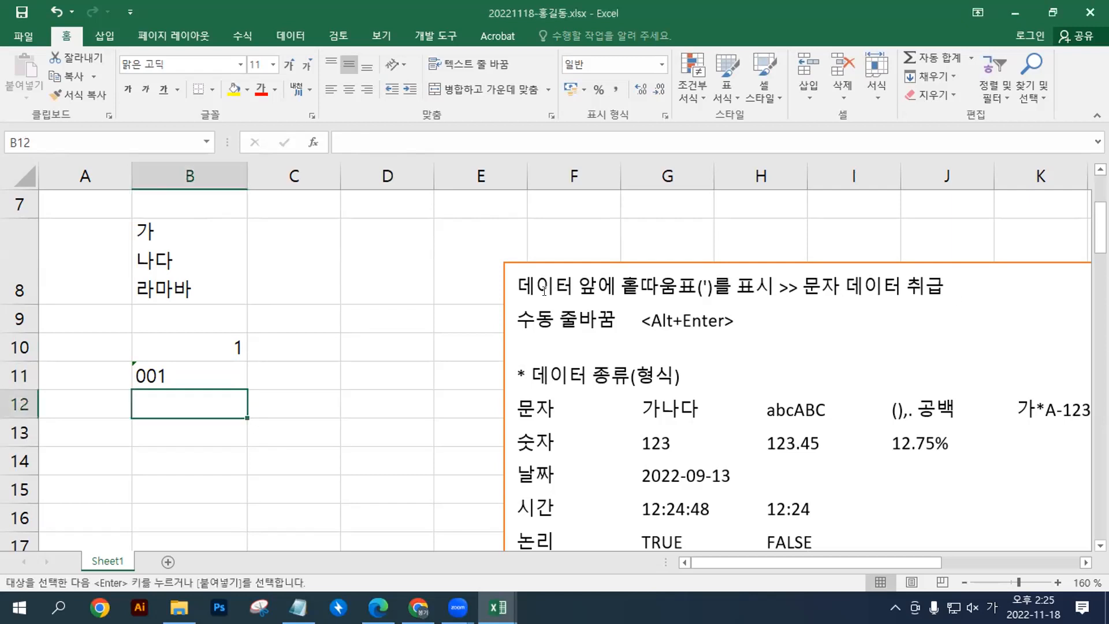
# Step: Add one line "* 특수 기호(문자) 한글 자음(ㅁ) 입력 후 <한자> 누름" above the apostrophe note in the text box, removing any duplicate text
pyautogui.click(570, 278)
pyautogui.write('* 특수 기호(문자) 한글 자음(ㅁ) 입력 후 <한자> 누름')
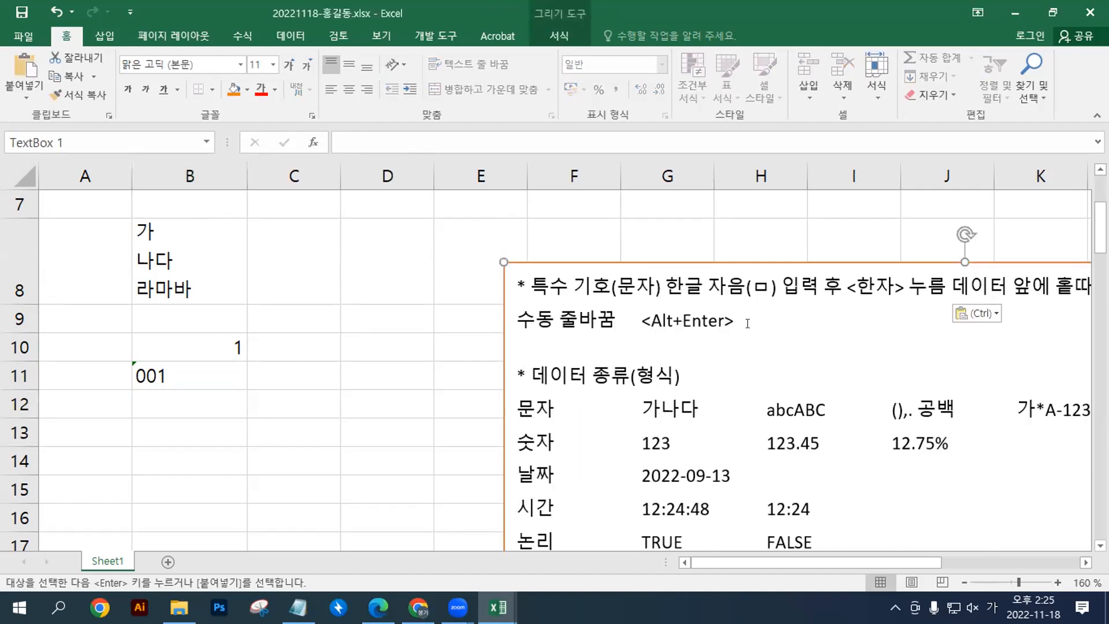
pyautogui.write('* 특수 기호(문자) 한글 자음(ㅁ) 입력 후 <한자> 누름')
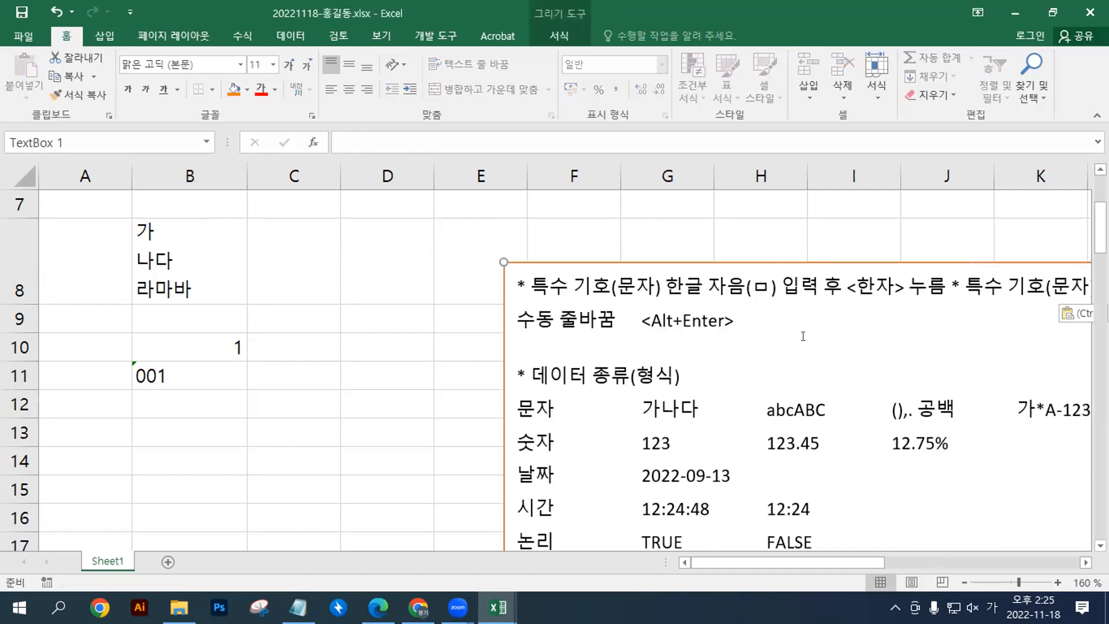
pyautogui.write("데이터 앞에 홑따옴표(')를 표시 >> 문자 데이터 취급")
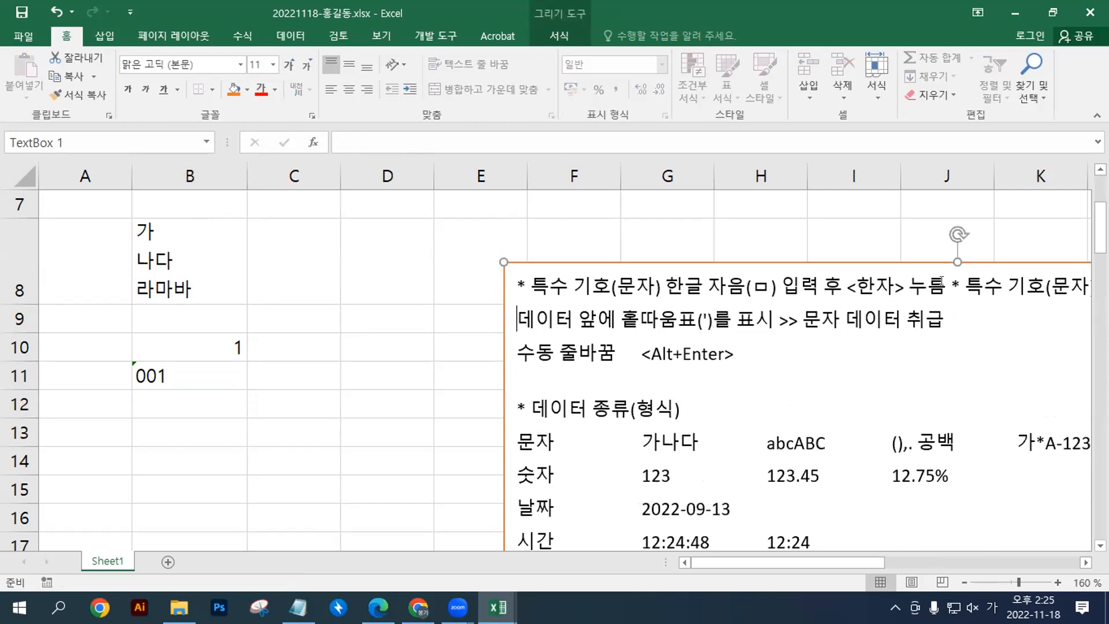
pyautogui.moveTo(950, 285); pyautogui.dragTo(957, 287)
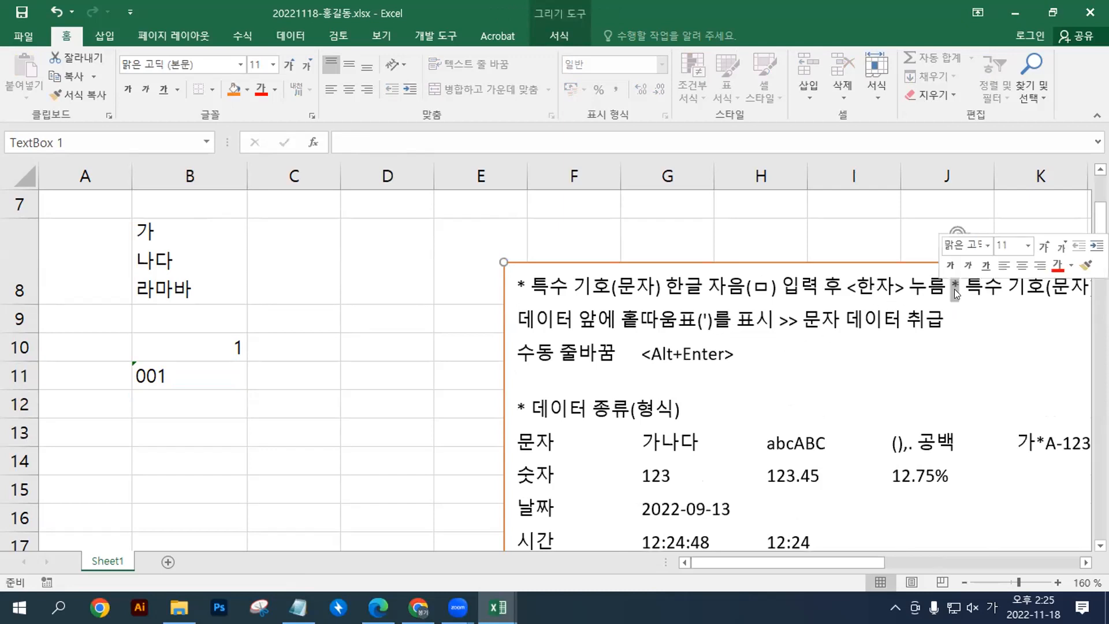
pyautogui.hotkey('shift', 'End')
pyautogui.hotkey('ctrl', 'x')
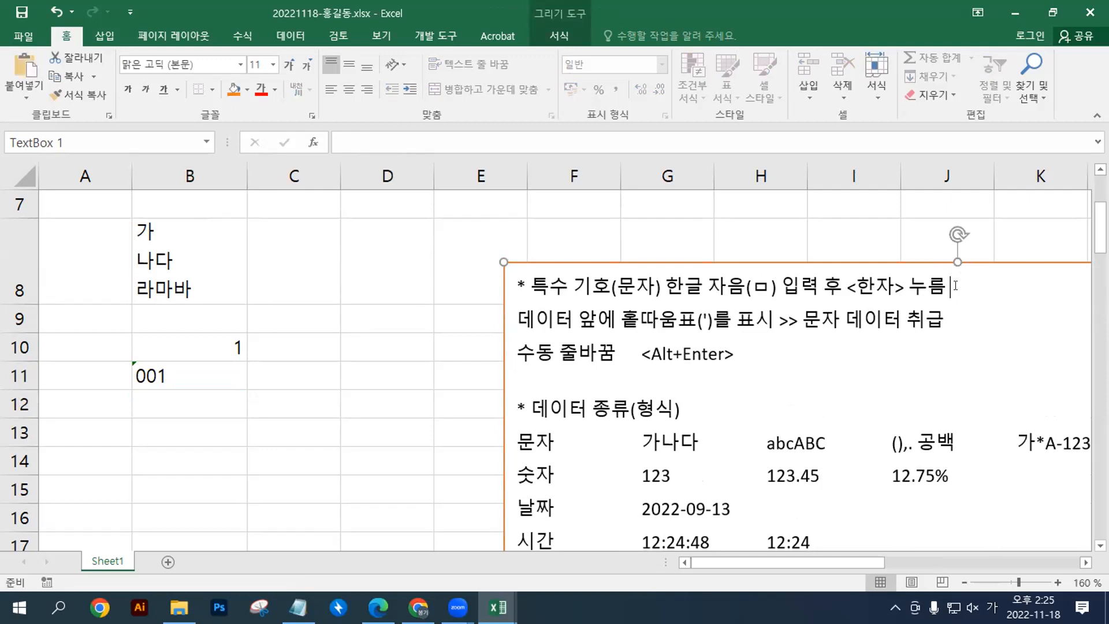
pyautogui.click(165, 400)
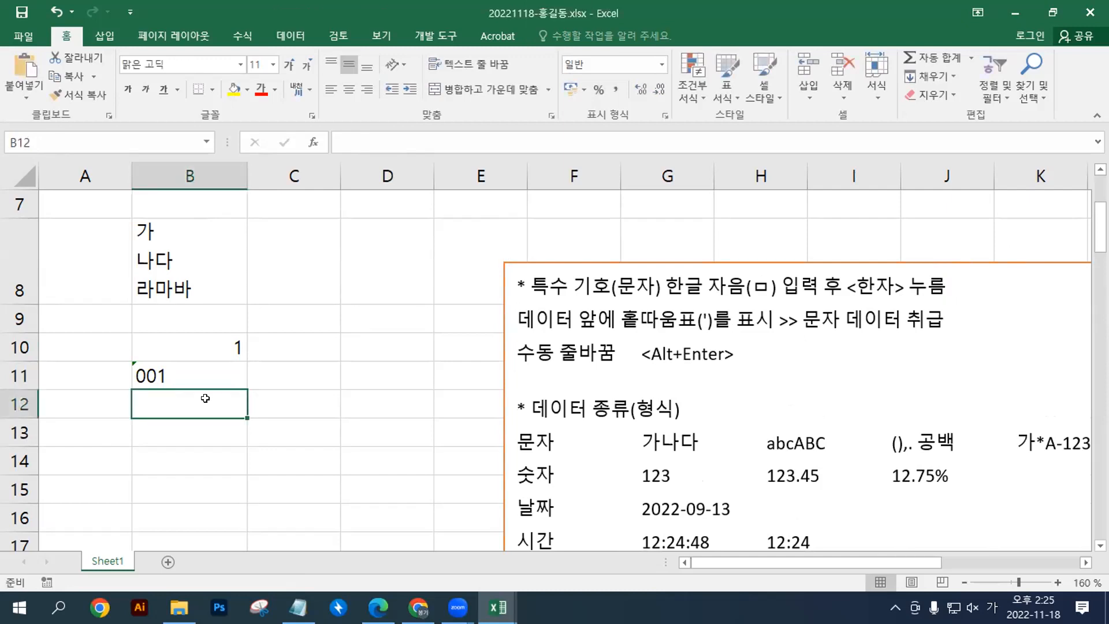
# Step: Move the notes text box down so its upper edge sits beside row 11
pyautogui.scroll(-1, 205, 398)
pyautogui.click(501, 264)
pyautogui.moveTo(500, 271); pyautogui.dragTo(499, 334)
pyautogui.click(189, 264)
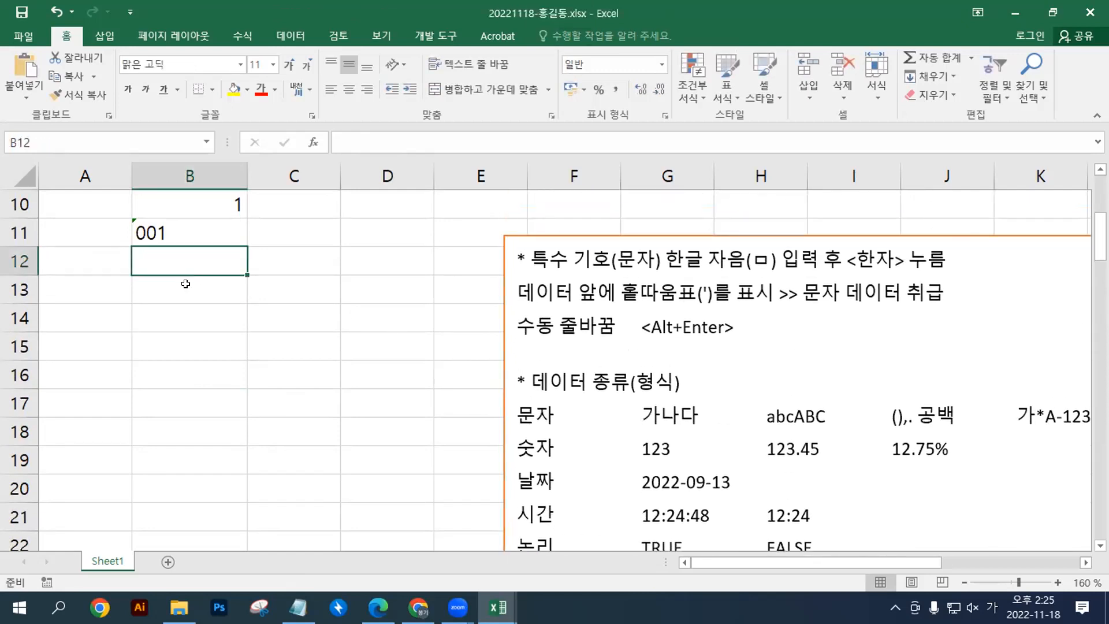
# Step: Start an entry in cell B13 with the ★ symbol, converting the consonant ㅁ through its special character list
pyautogui.click(211, 280)
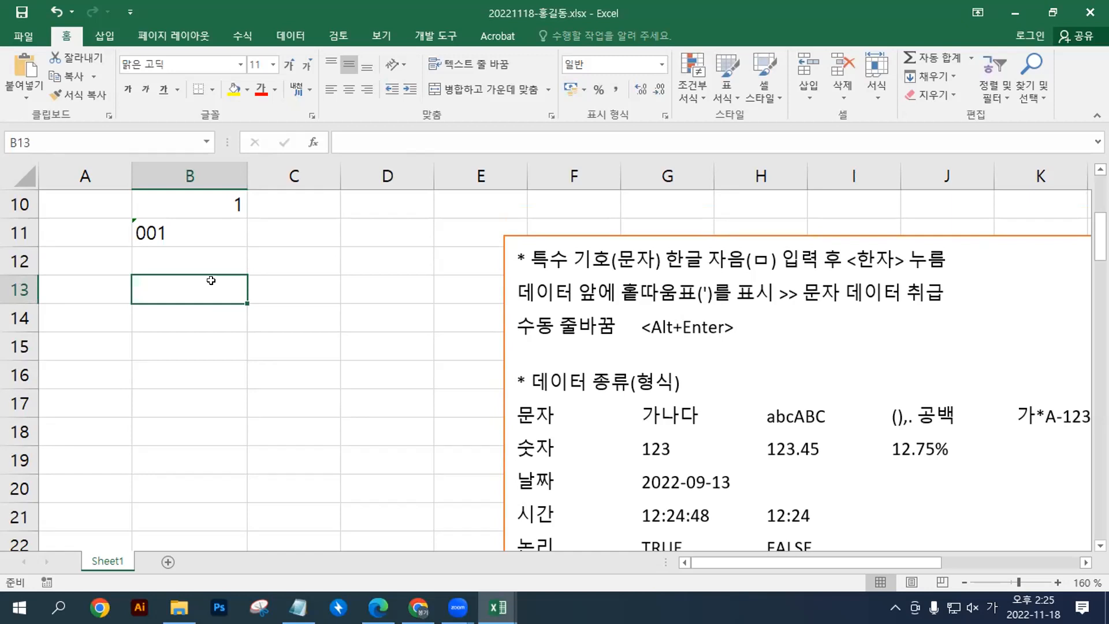
pyautogui.write('ㅁ')
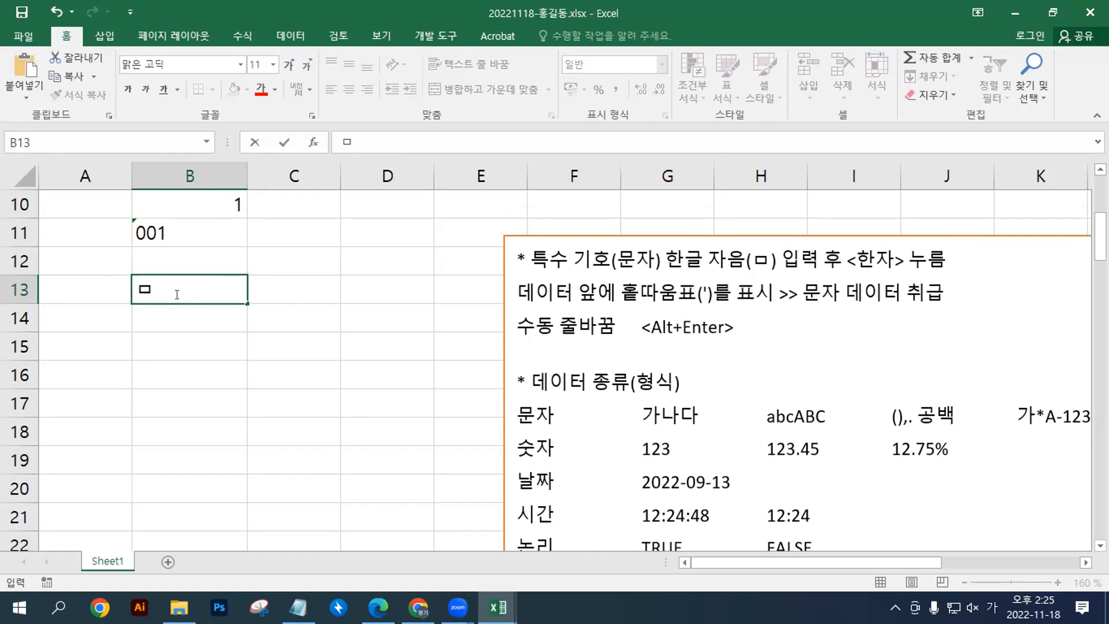
pyautogui.press('Hangul_Hanja')
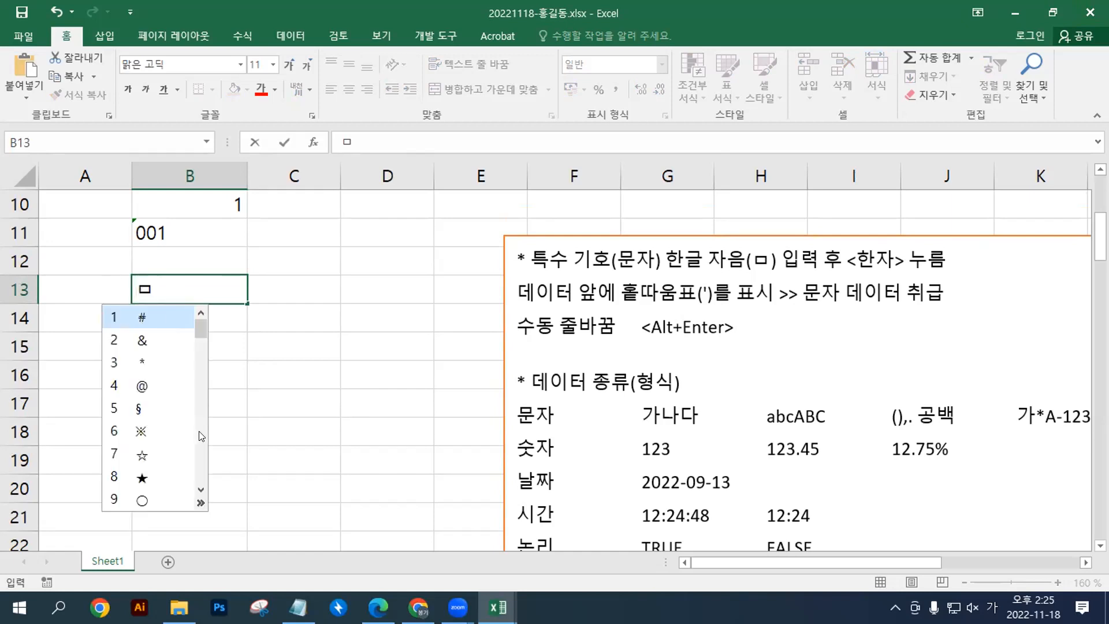
pyautogui.scroll(-3, 199, 431)
pyautogui.scroll(-4, 199, 431)
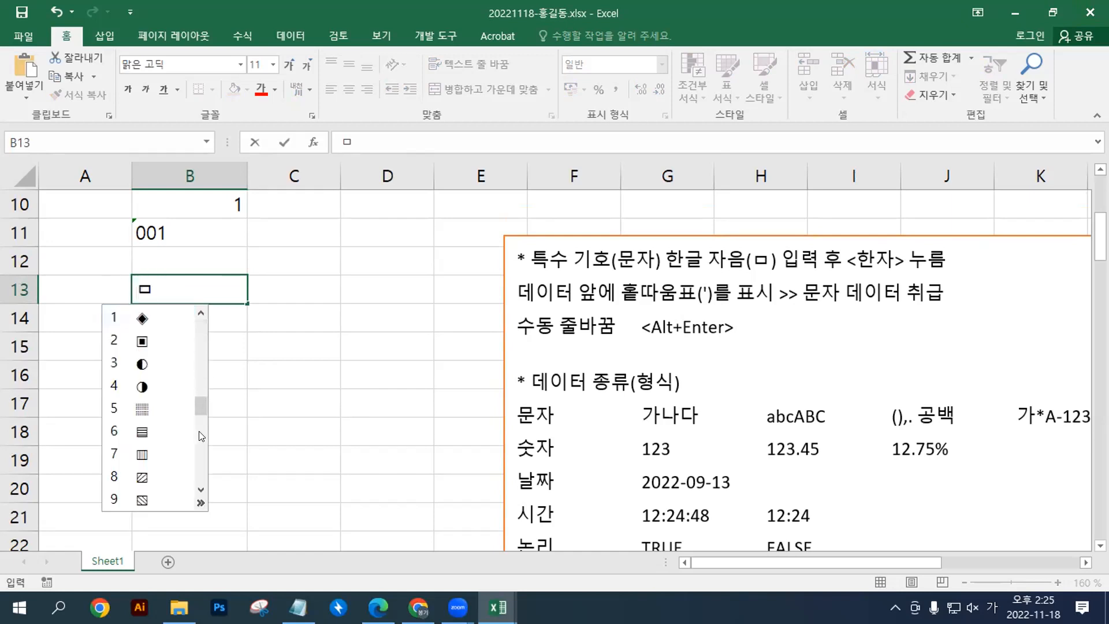
pyautogui.moveTo(198, 432); pyautogui.dragTo(200, 338)
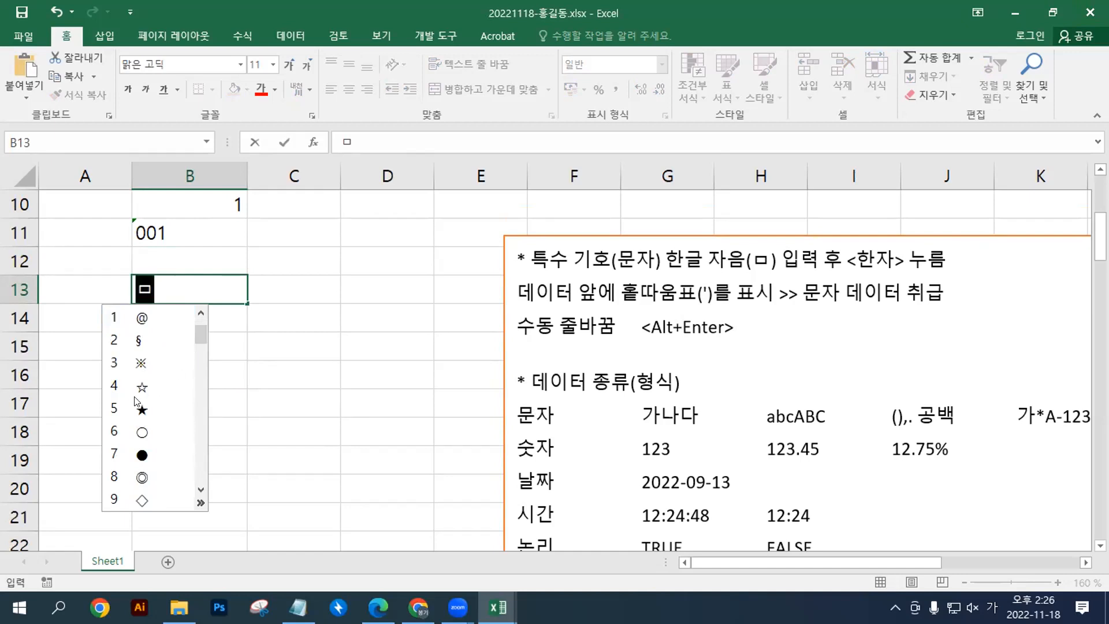
pyautogui.click(142, 409)
# Step: Append a plain ㅁ and a ○ symbol converted from another ㅁ after the star in B13, completing the entry
pyautogui.write('ㅁ')
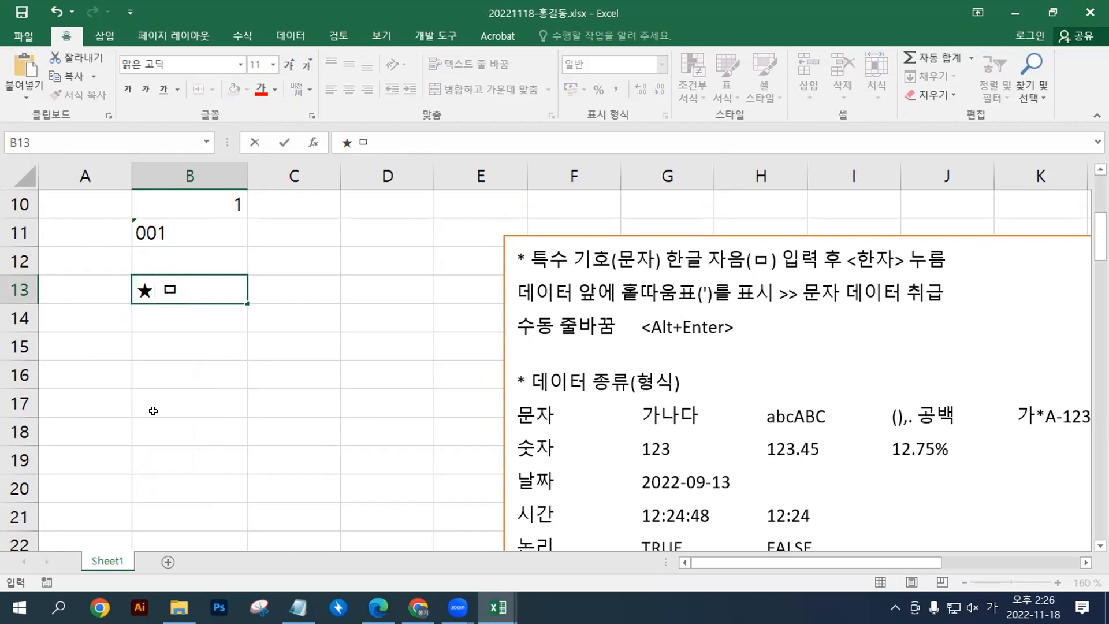
pyautogui.press('F2')
pyautogui.write('ㅁ')
pyautogui.press('Hangul_Hanja')
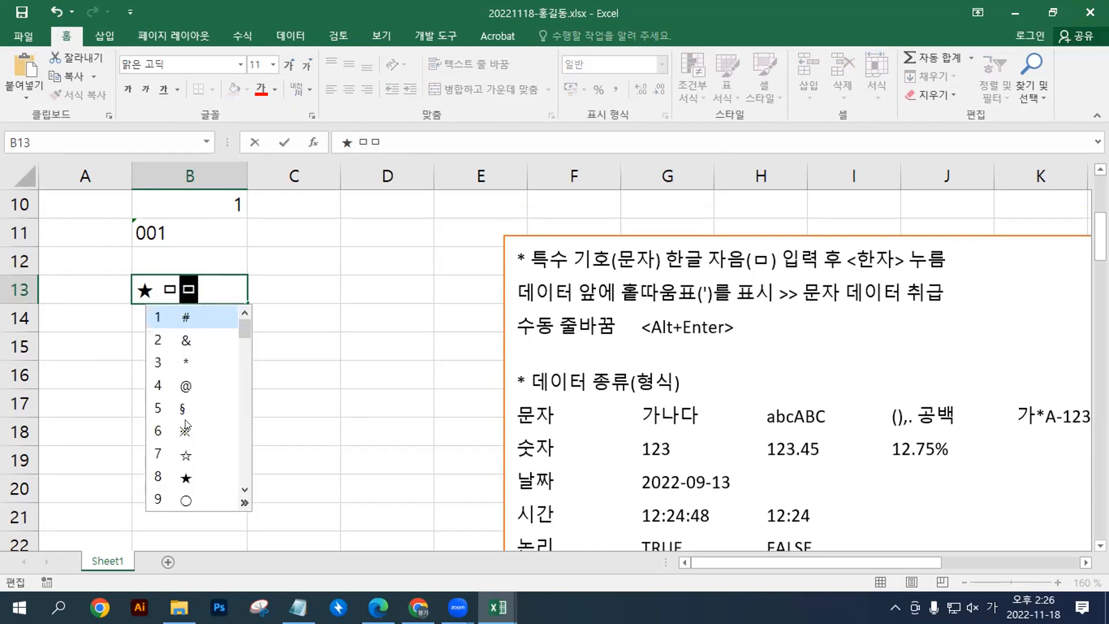
pyautogui.click(186, 501)
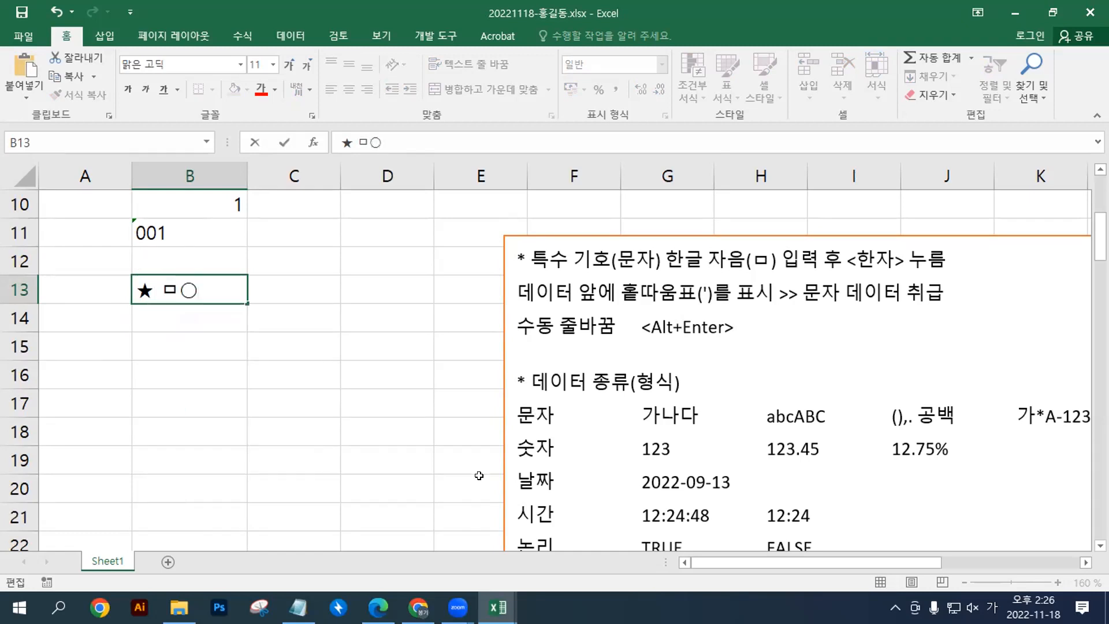
pyautogui.press('Return')
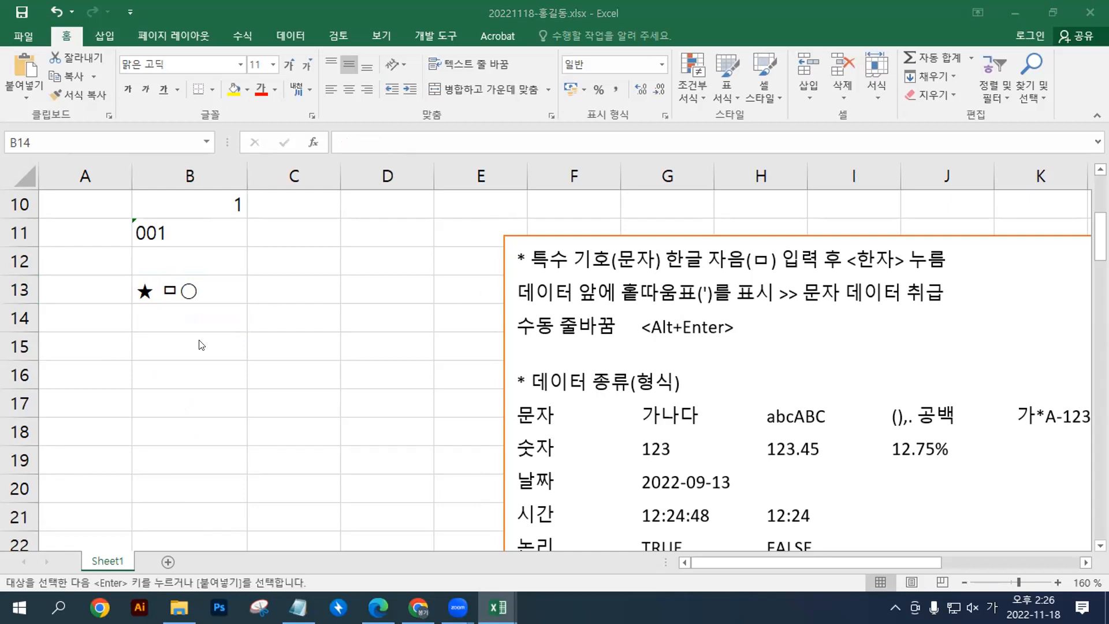
# Step: Paste the note lines "* 한자" and "한글 한(1) 글자 입력 후 <한자> 누름" into cells B15 and B16
pyautogui.click(165, 338)
pyautogui.hotkey('ctrl', 'v')
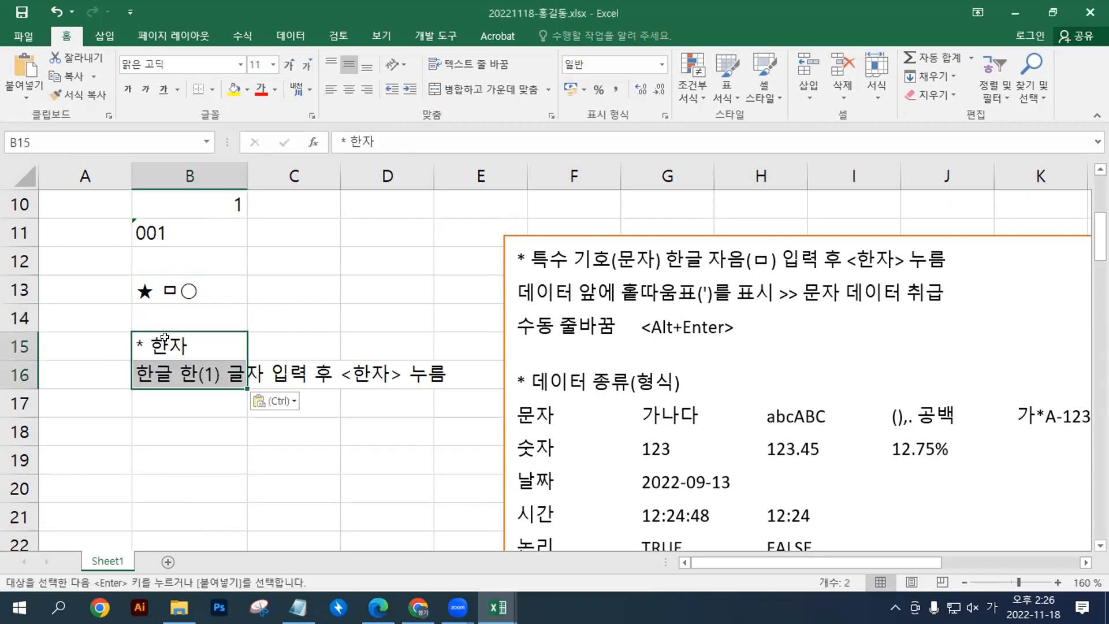
pyautogui.click(207, 399)
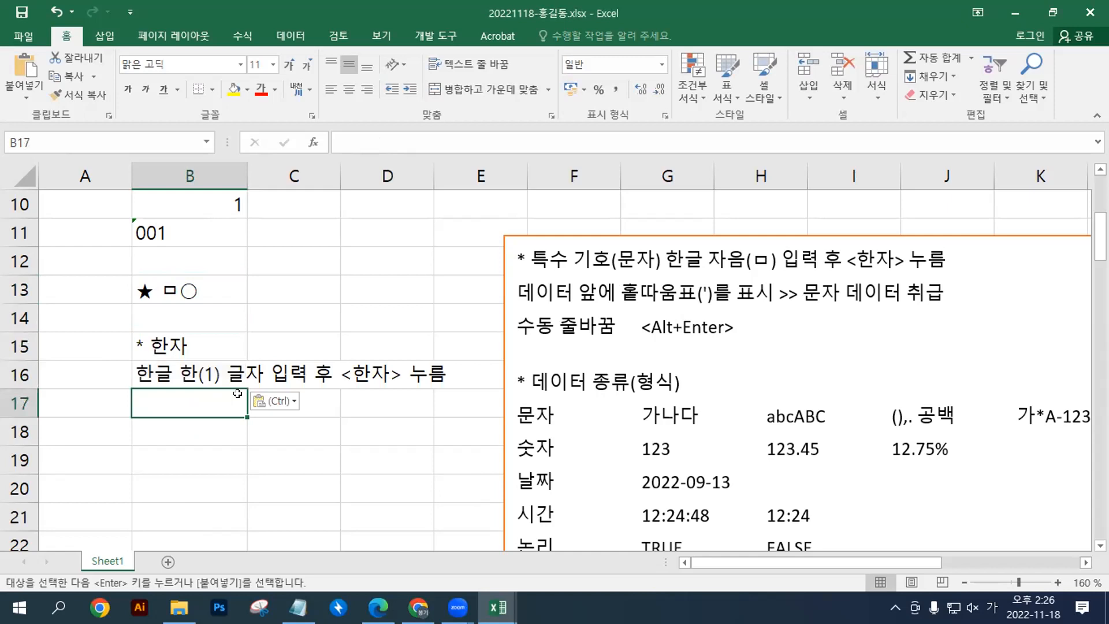
# Step: Copy the Hanja note from B15:B16 to the start of the notes text box, as its own line above the special character note
pyautogui.click(549, 258)
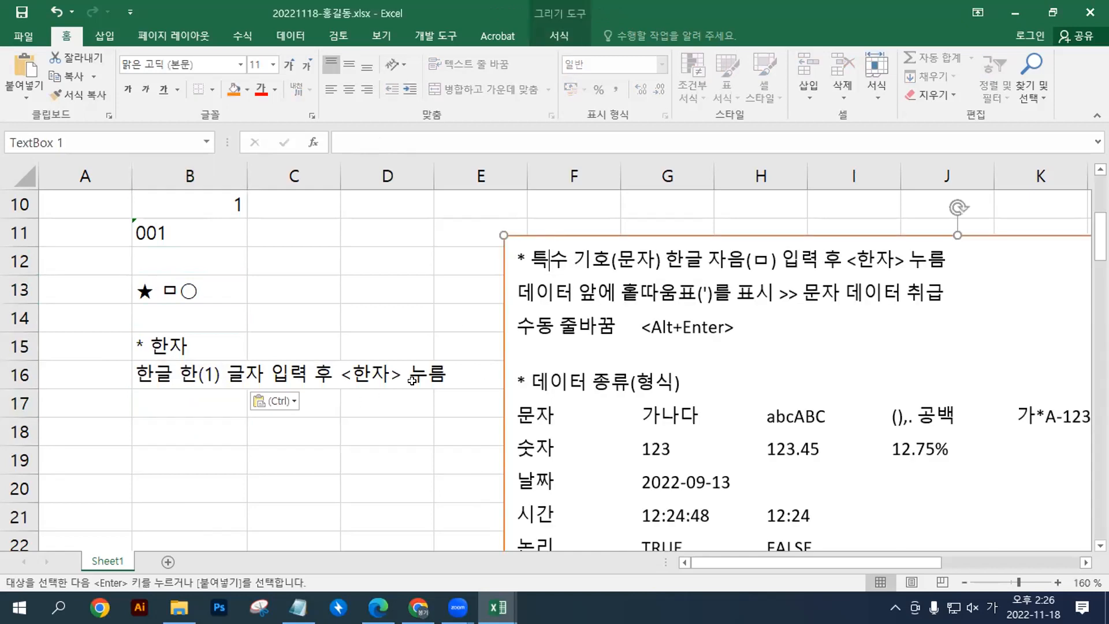
pyautogui.press('Home')
pyautogui.moveTo(173, 347); pyautogui.dragTo(173, 376)
pyautogui.hotkey('ctrl', 'c')
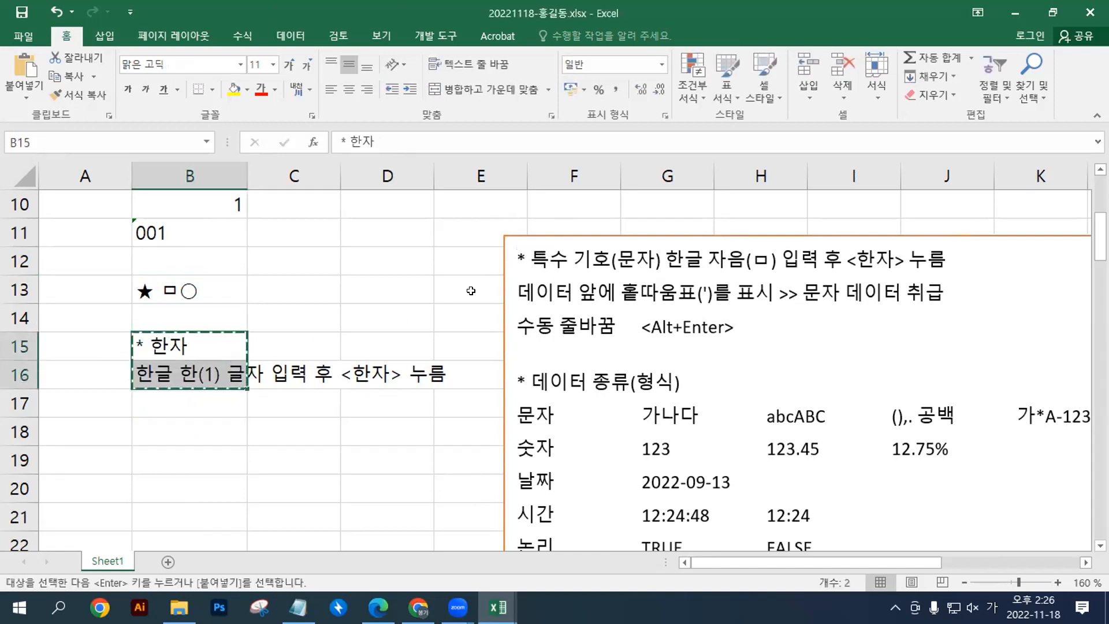
pyautogui.click(516, 254)
pyautogui.hotkey('ctrl', 'v')
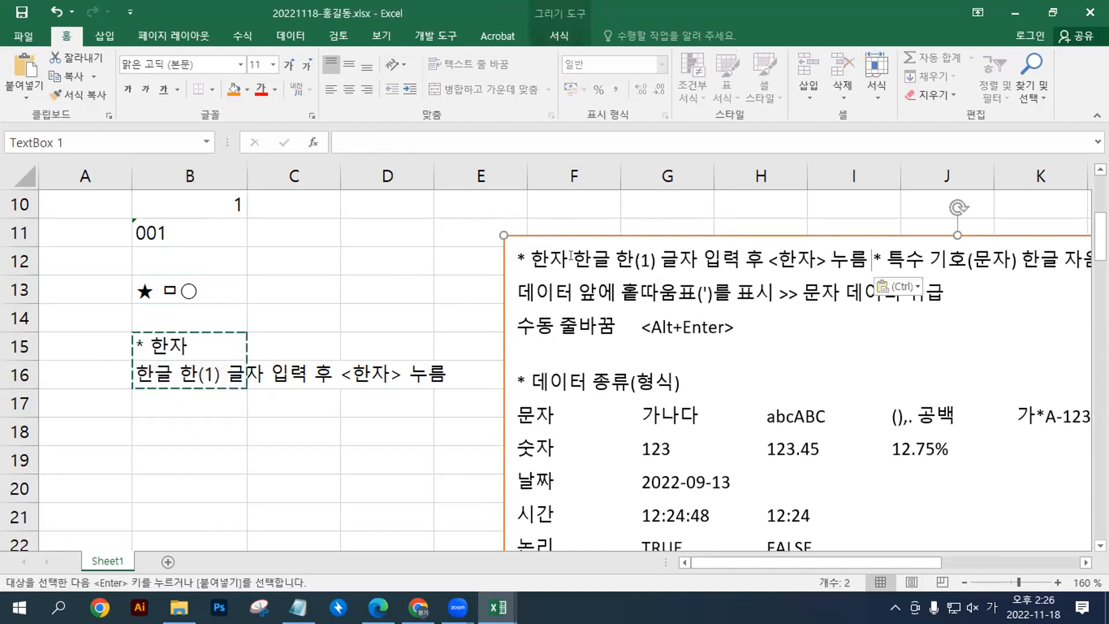
pyautogui.hotkey('ctrl', 'v')
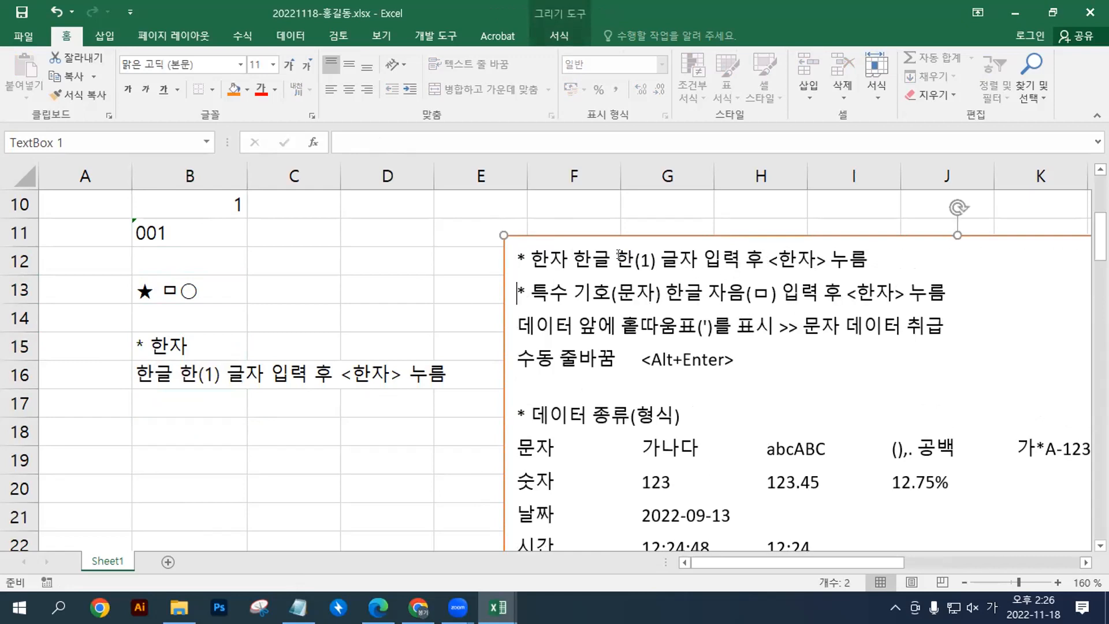
# Step: Break the top two notes after "* 한자" and "* 특수 기호(문자)" so each explanation is on its own line
pyautogui.click(592, 256)
pyautogui.press('Return')
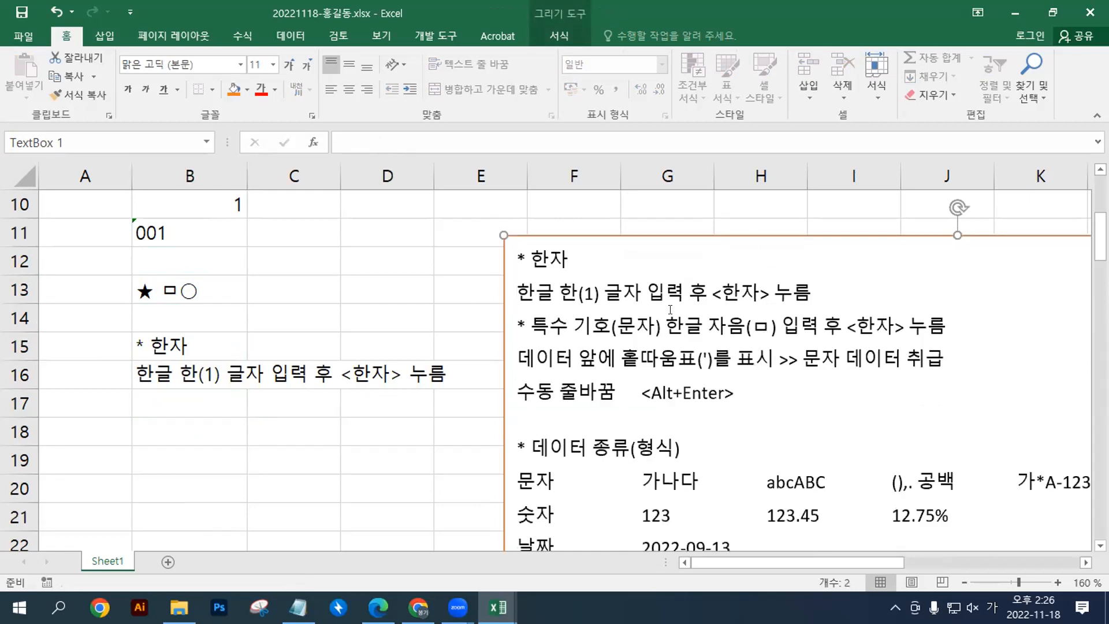
pyautogui.click(668, 326)
pyautogui.press('Return')
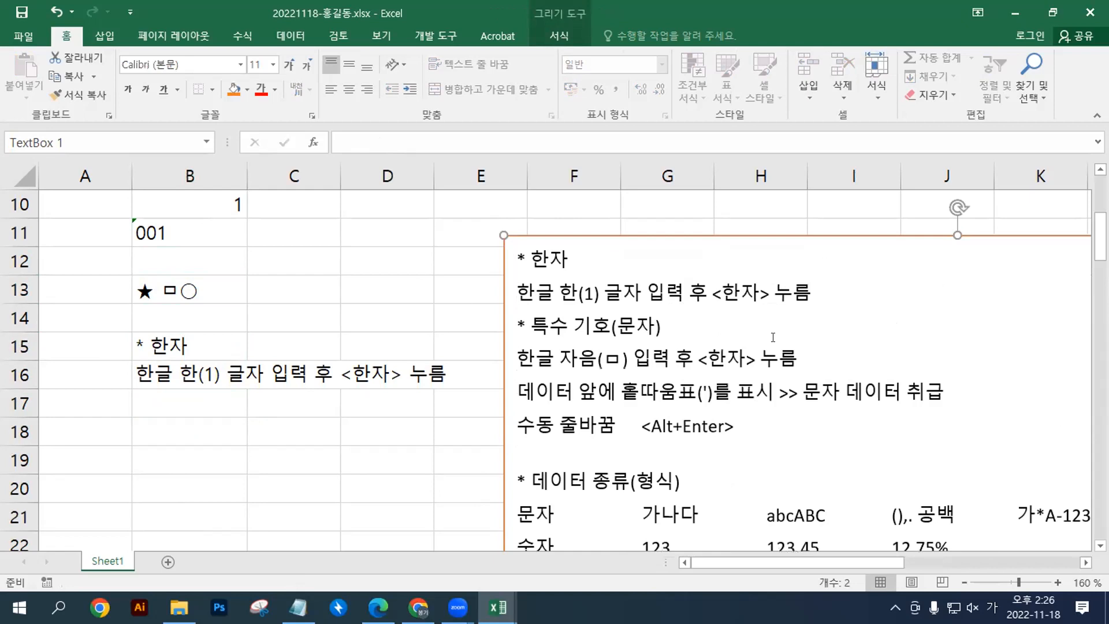
pyautogui.click(167, 397)
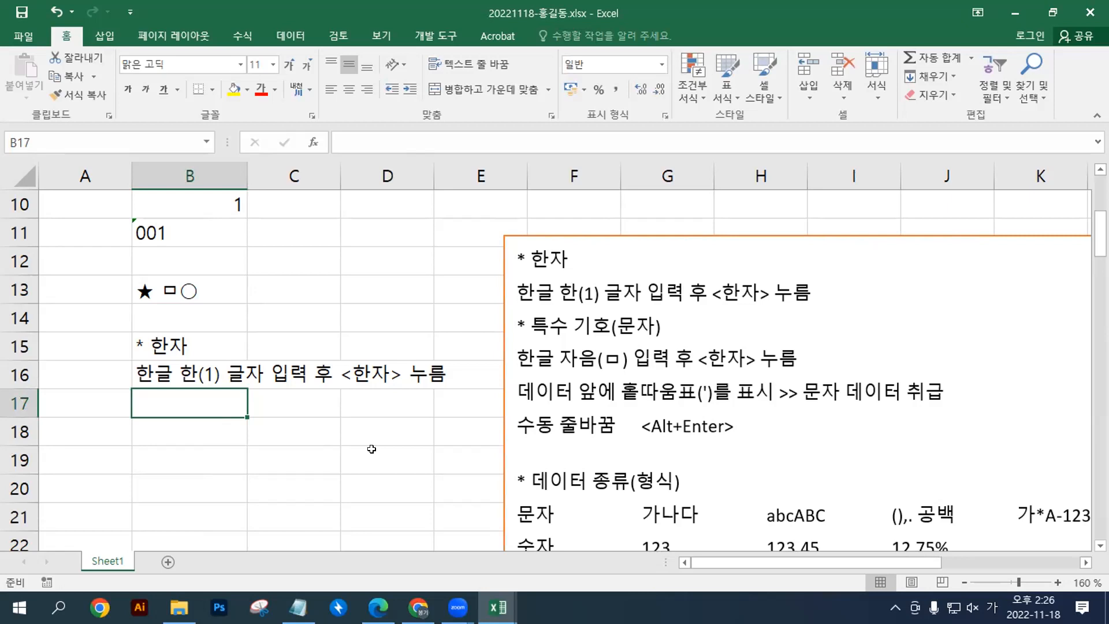
pyautogui.write('한')
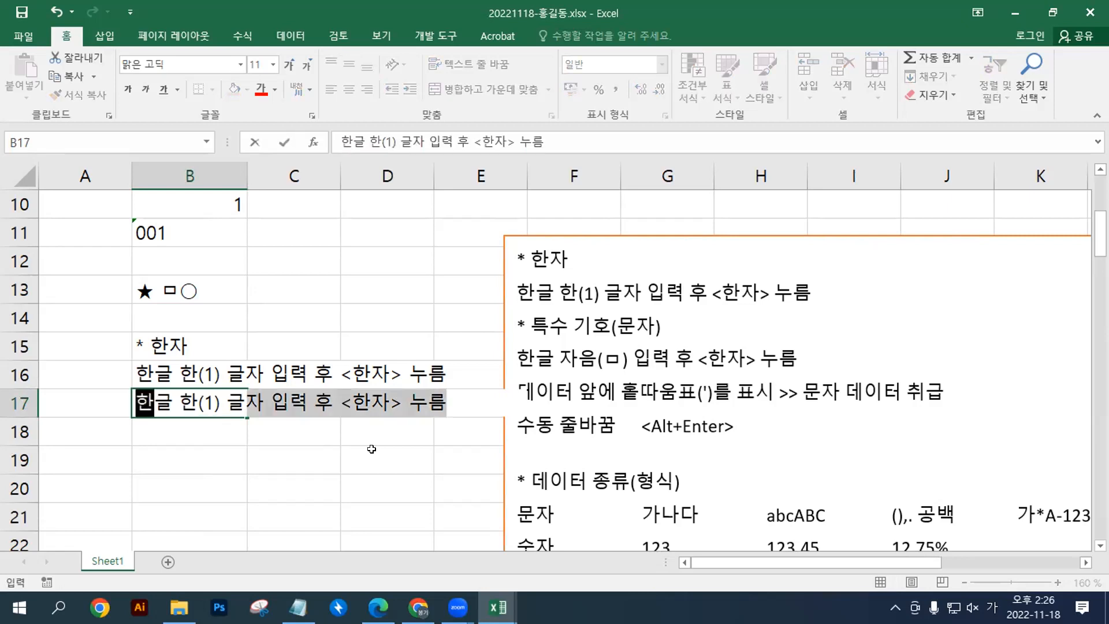
pyautogui.press('Escape')
# Step: Clear the note from B15:B16 and enter 韓國 in B15, converting 한 and 국 to Hanja one syllable at a time
pyautogui.moveTo(176, 354); pyautogui.dragTo(191, 375)
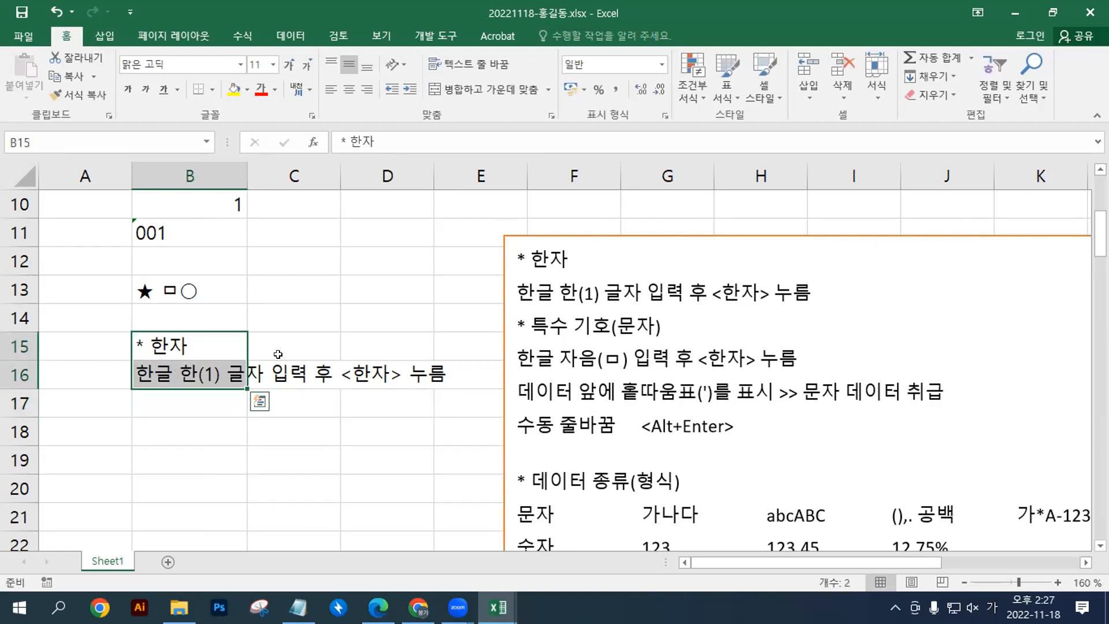
pyautogui.press('Delete')
pyautogui.click(166, 345)
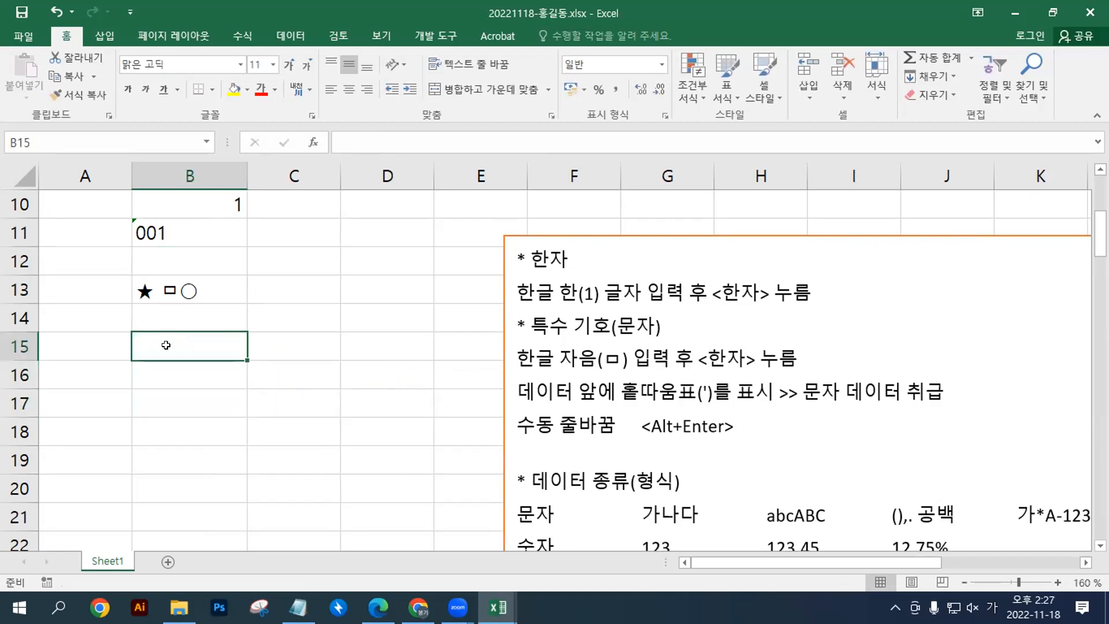
pyautogui.write('한')
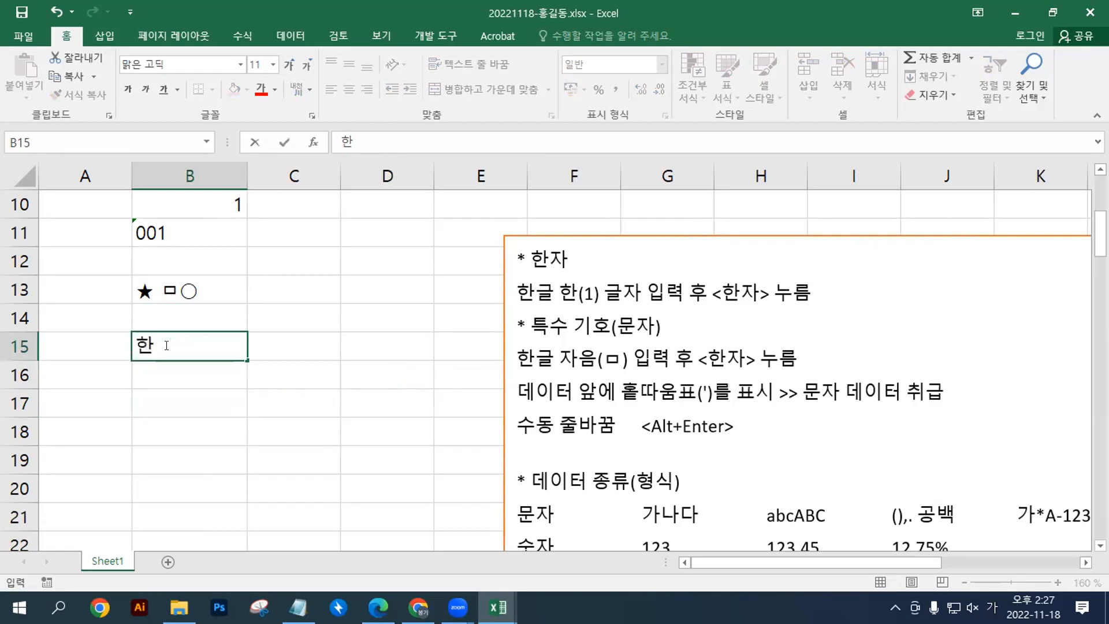
pyautogui.press('Hangul_Hanja')
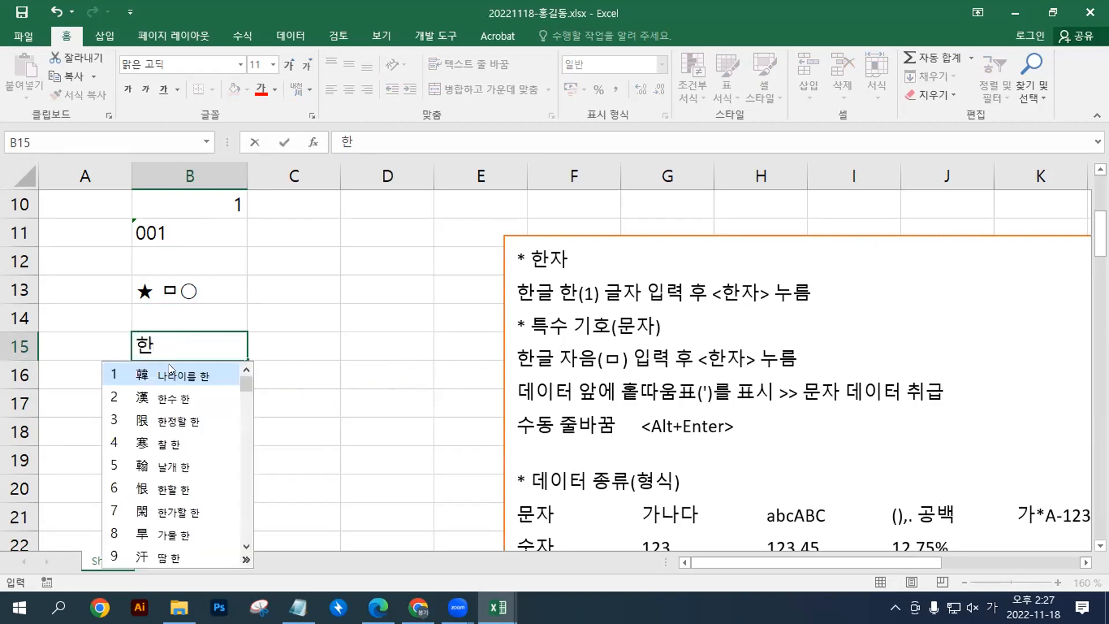
pyautogui.click(168, 373)
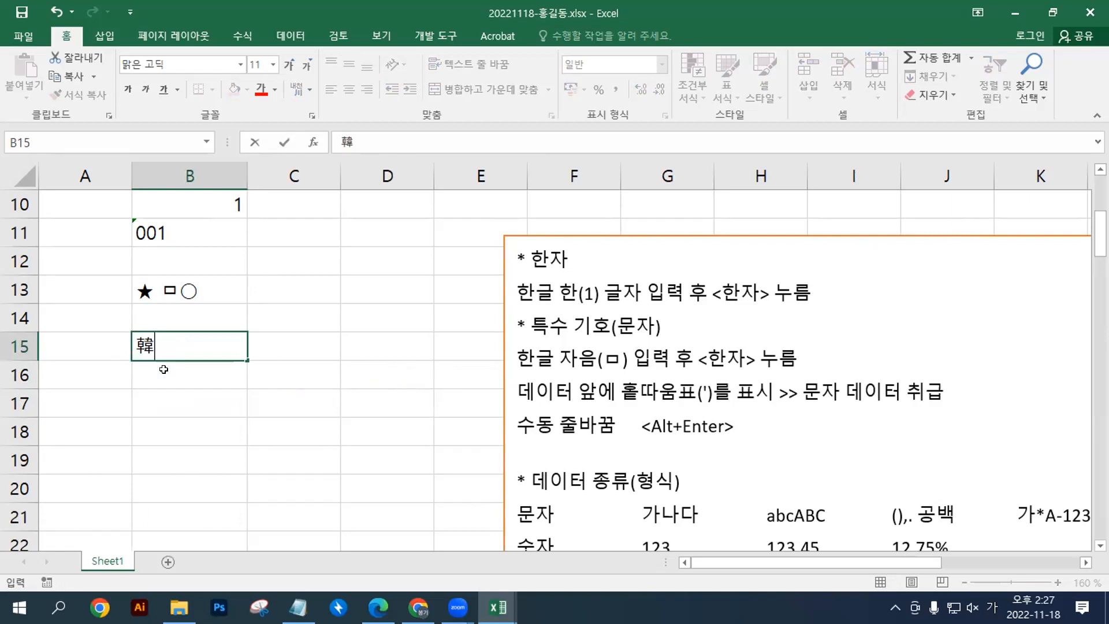
pyautogui.write('국')
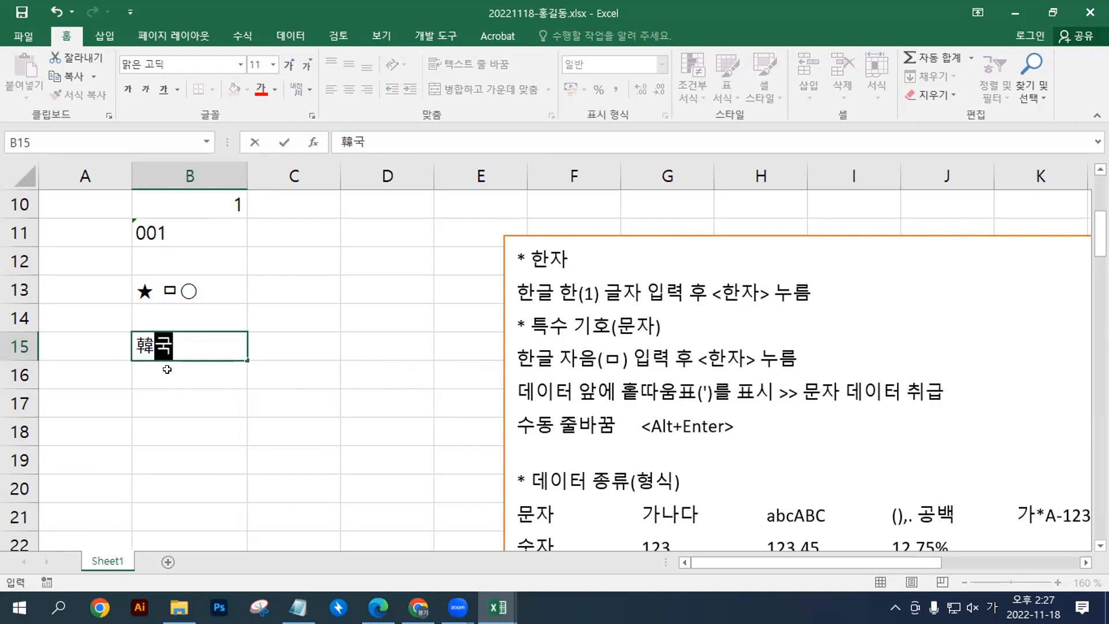
pyautogui.press('Hangul_Hanja')
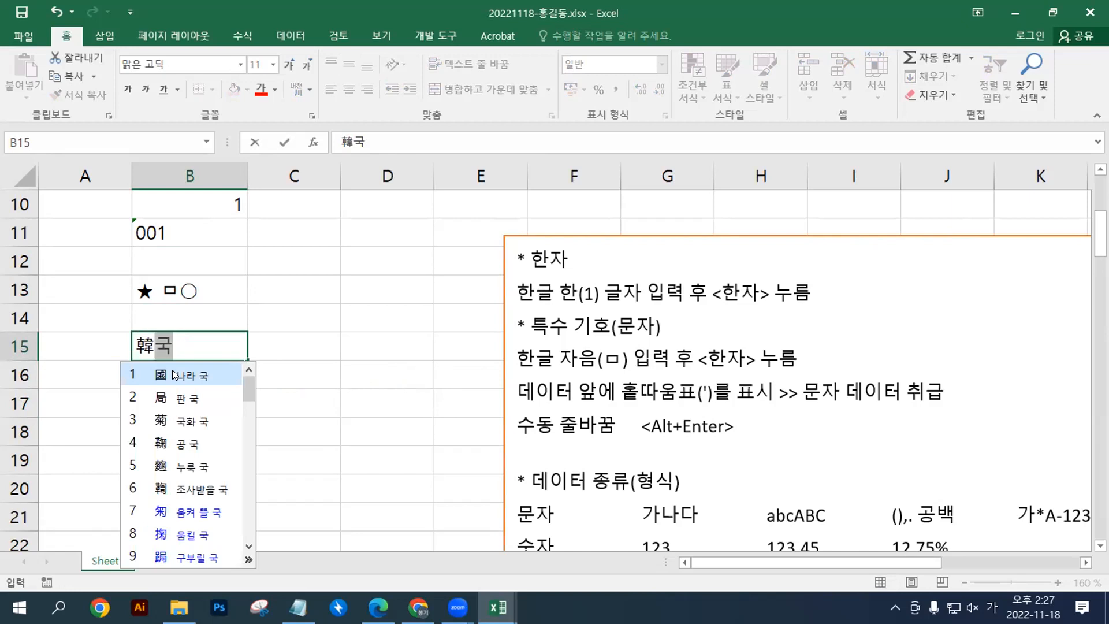
pyautogui.click(167, 369)
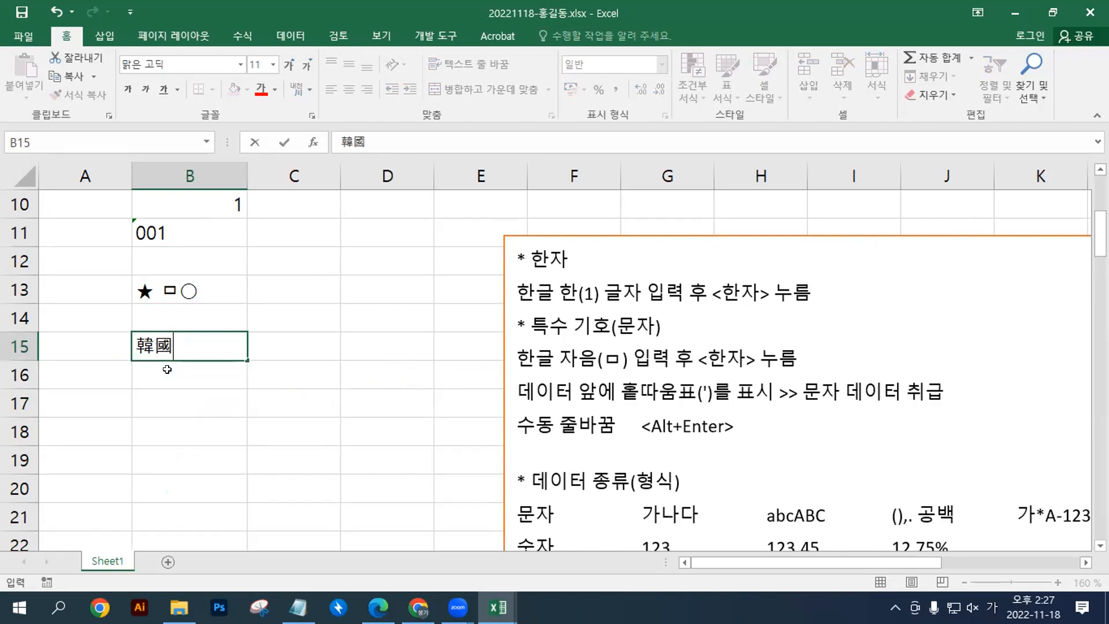
pyautogui.press('Return')
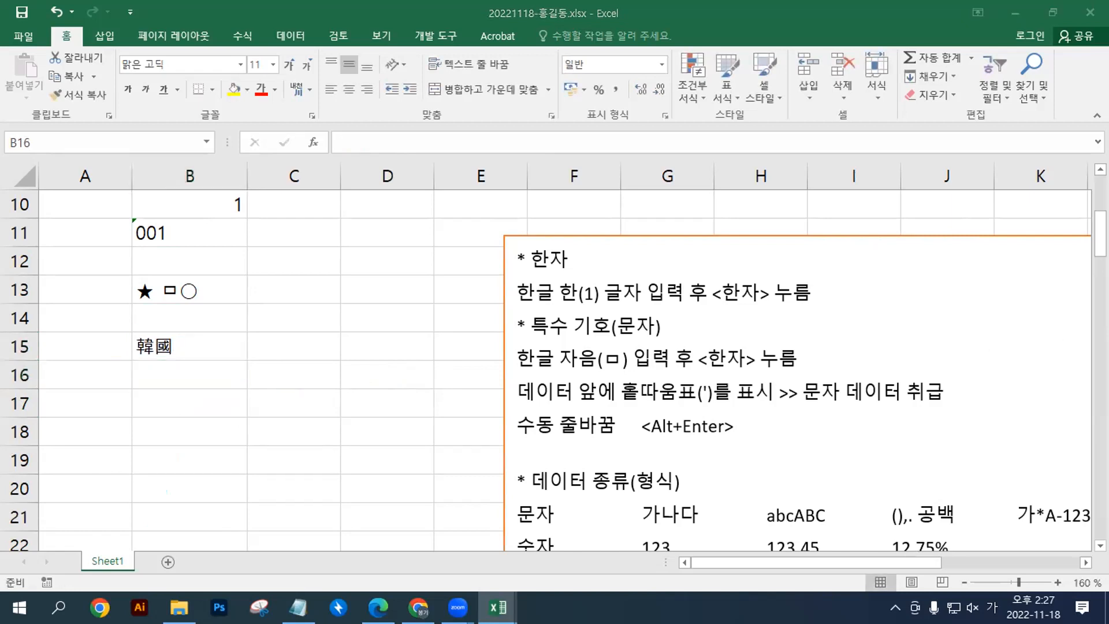
# Step: Review the sample entries in column B, comparing the special symbols in B13 with the Hanja word in B15
pyautogui.press('F2')
pyautogui.click(190, 370)
pyautogui.click(209, 340)
pyautogui.scroll(3, 338, 332)
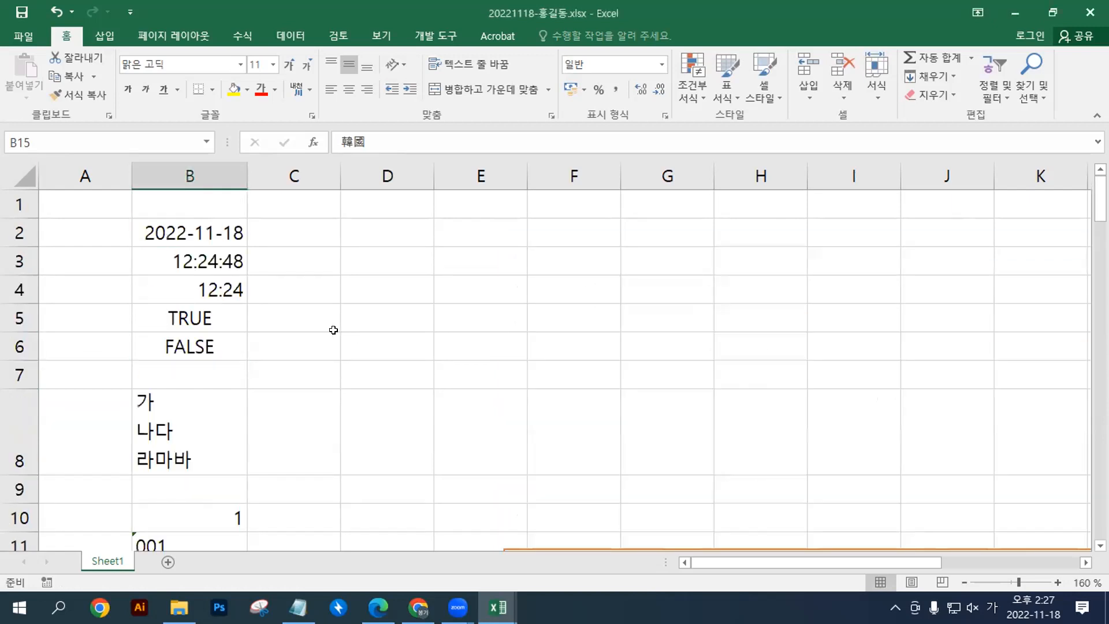
pyautogui.scroll(-4, 333, 330)
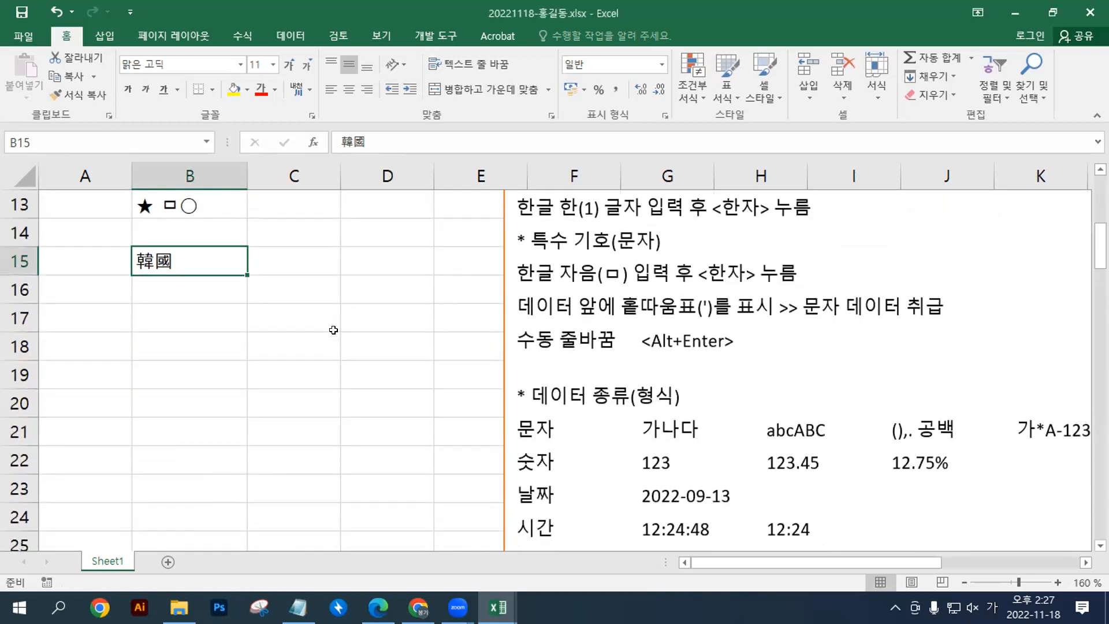
pyautogui.scroll(1, 333, 330)
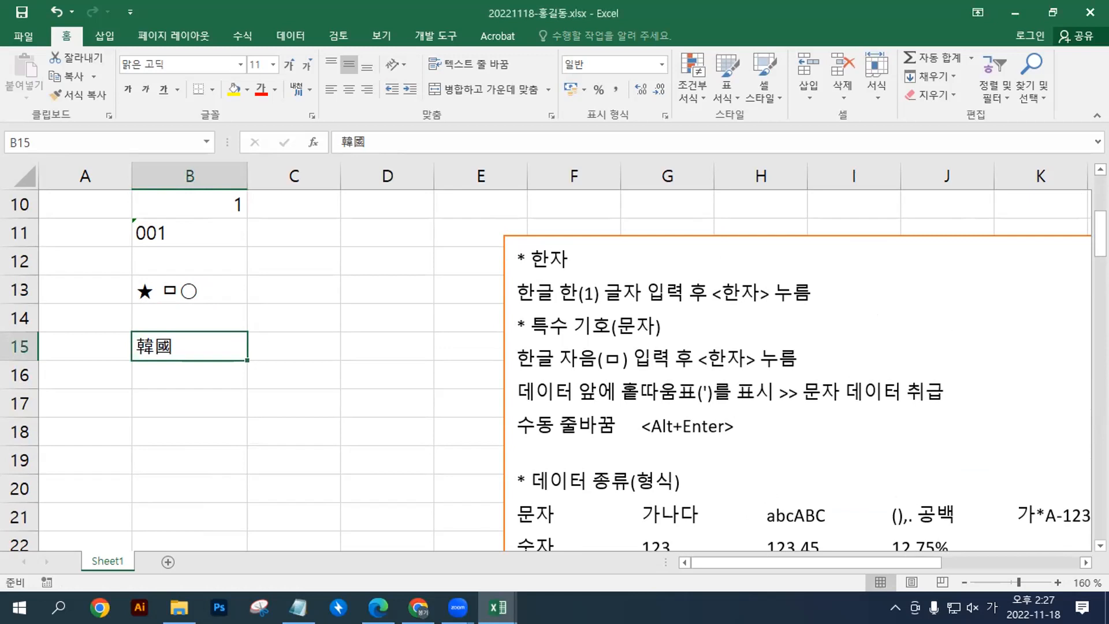
pyautogui.click(202, 289)
pyautogui.click(194, 341)
pyautogui.click(193, 296)
pyautogui.click(178, 345)
pyautogui.click(189, 285)
pyautogui.click(173, 345)
pyautogui.click(164, 296)
pyautogui.click(165, 346)
pyautogui.click(190, 283)
pyautogui.click(212, 331)
pyautogui.click(231, 262)
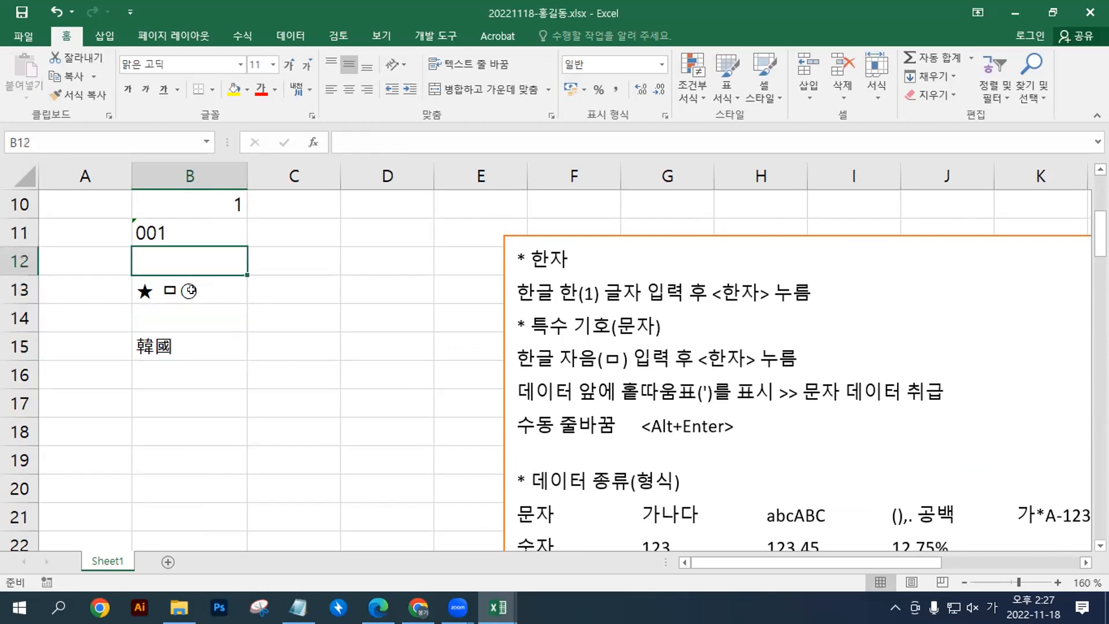
pyautogui.click(190, 291)
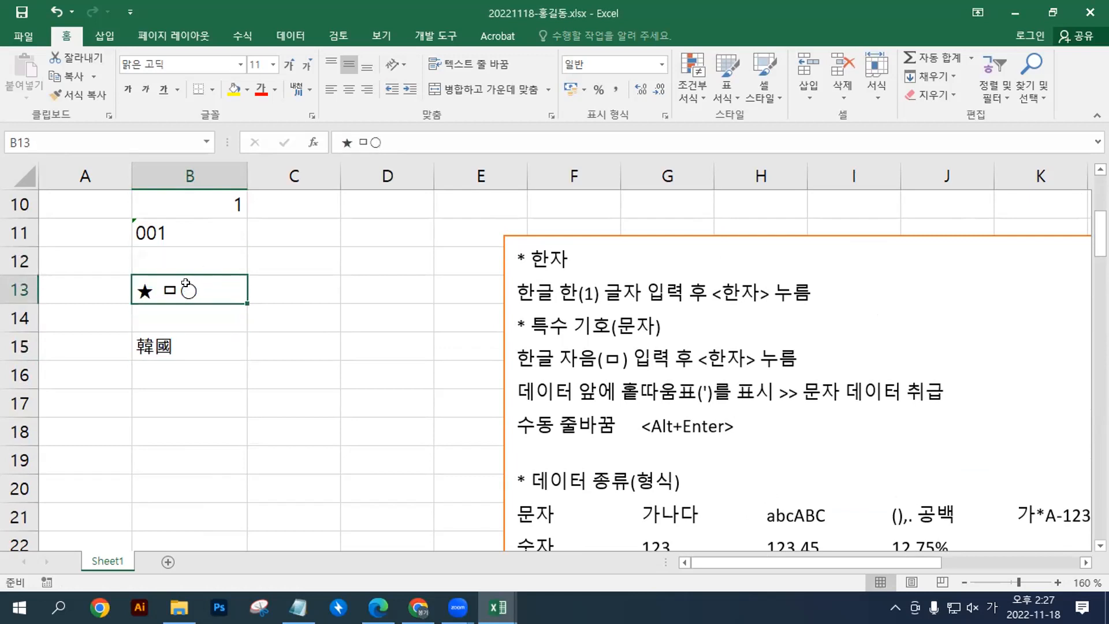
pyautogui.click(177, 344)
pyautogui.click(202, 279)
pyautogui.click(198, 321)
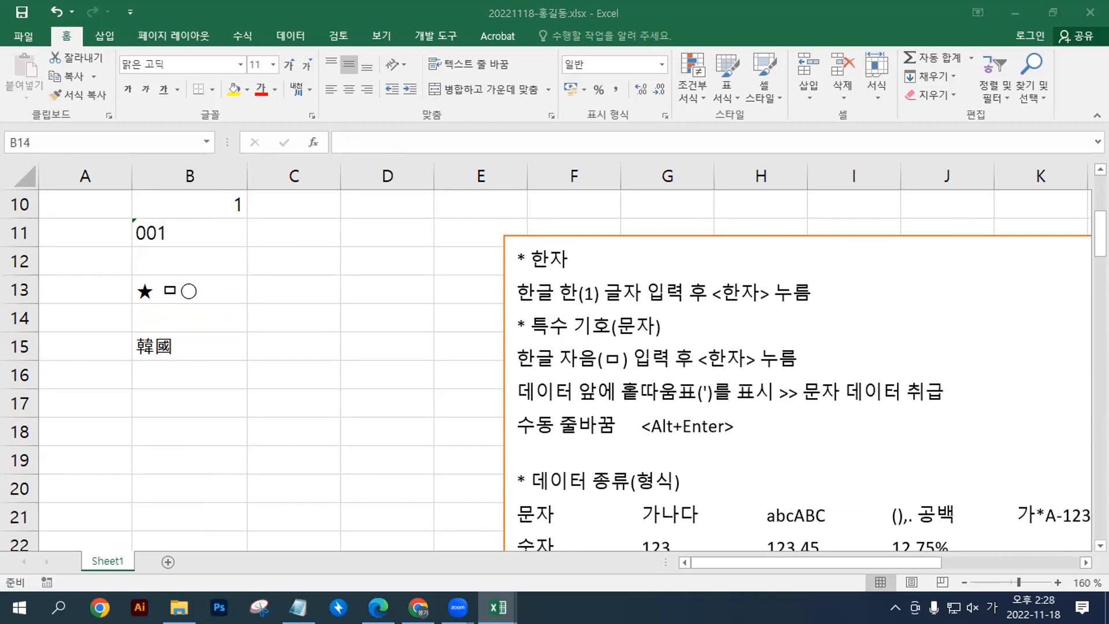
# Step: Add the heading "* 셀 서식(꾸미기)" on a new line at the start of the notes text box, above "* 한자"
pyautogui.press('F2')
pyautogui.click(804, 256)
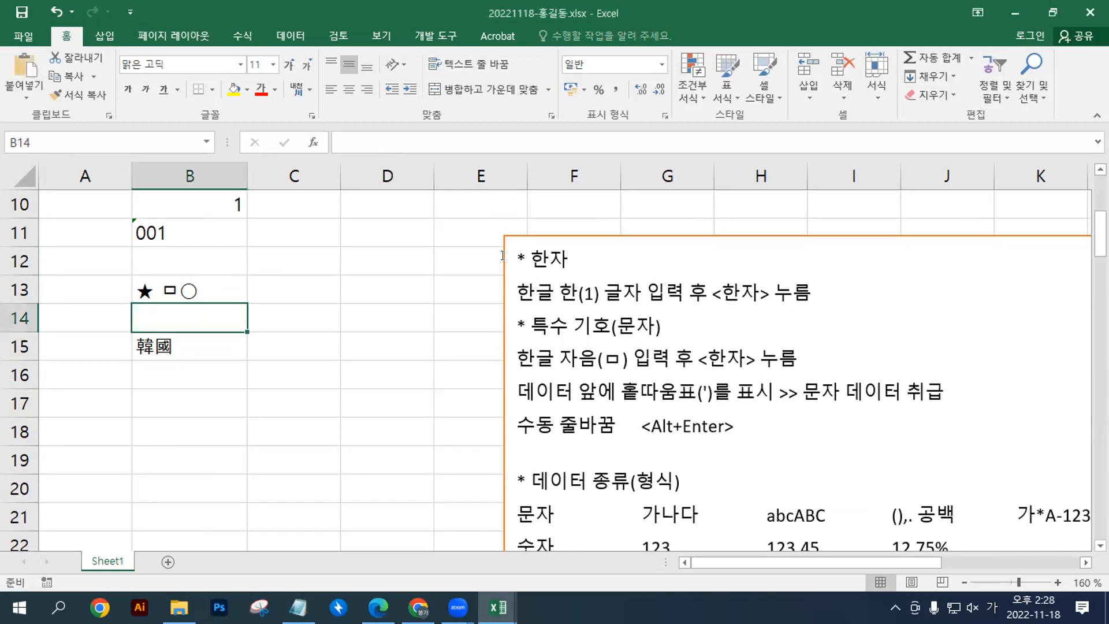
pyautogui.press('Return')
pyautogui.press('Up')
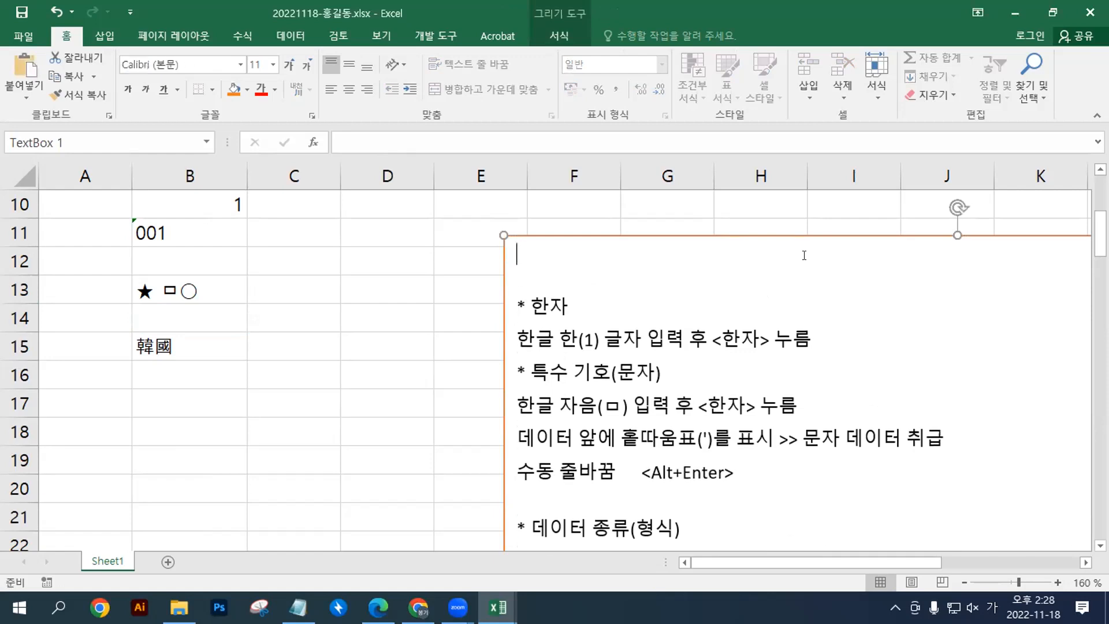
pyautogui.write('* 셀 서식(꾸미기)')
pyautogui.press('Return')
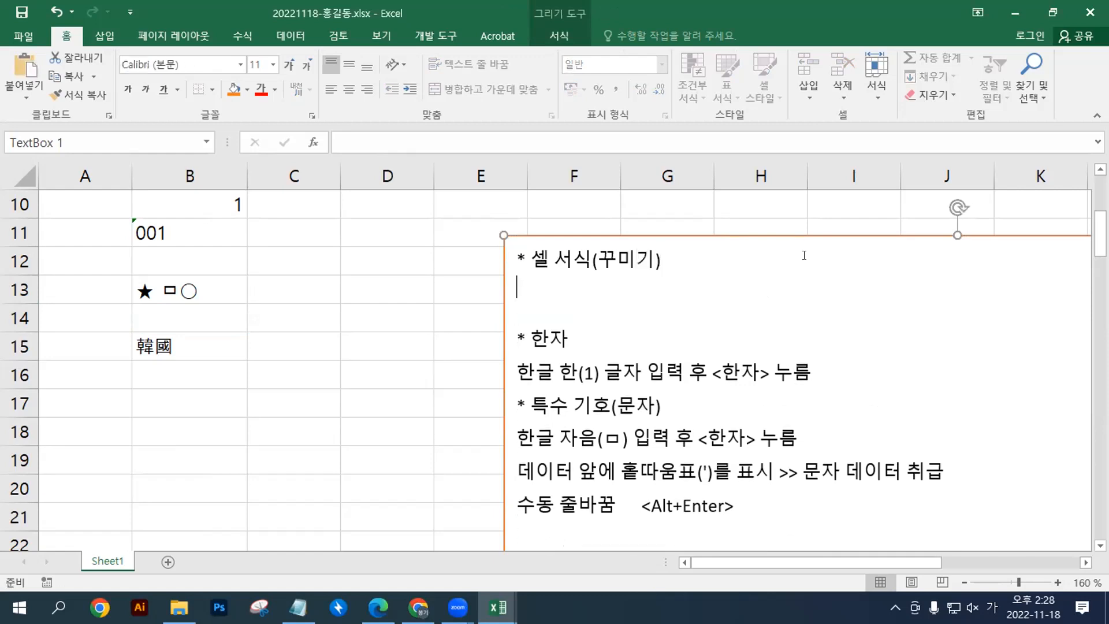
# Step: Add the lines "홈 탭" and "글꼴 그룹" under the "* 셀 서식(꾸미기)" heading in the notes text box
pyautogui.click(196, 334)
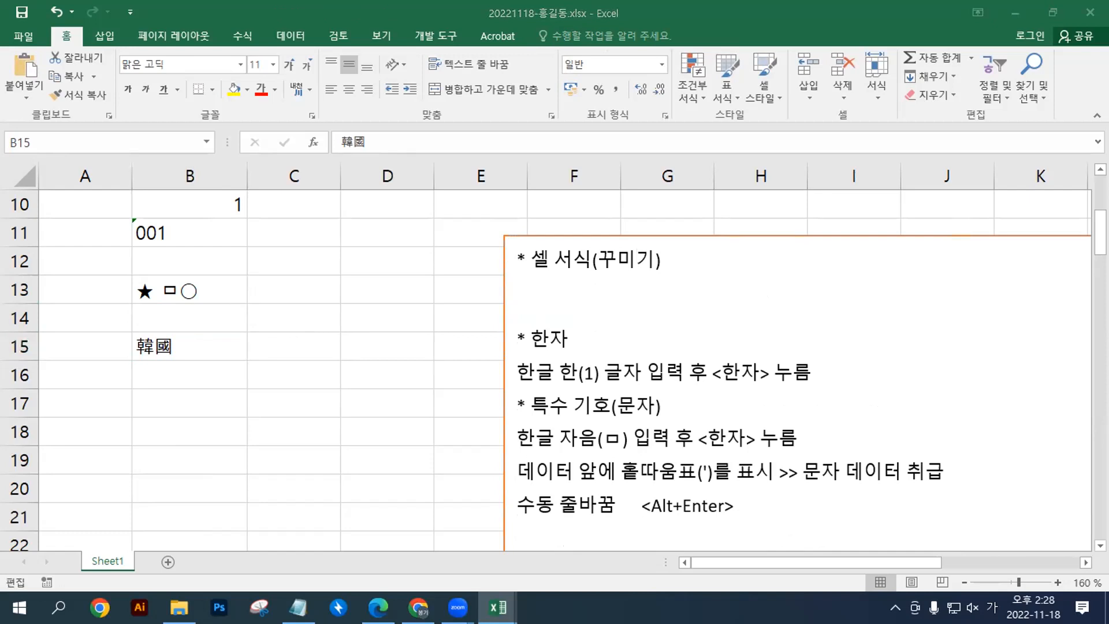
pyautogui.click(204, 342)
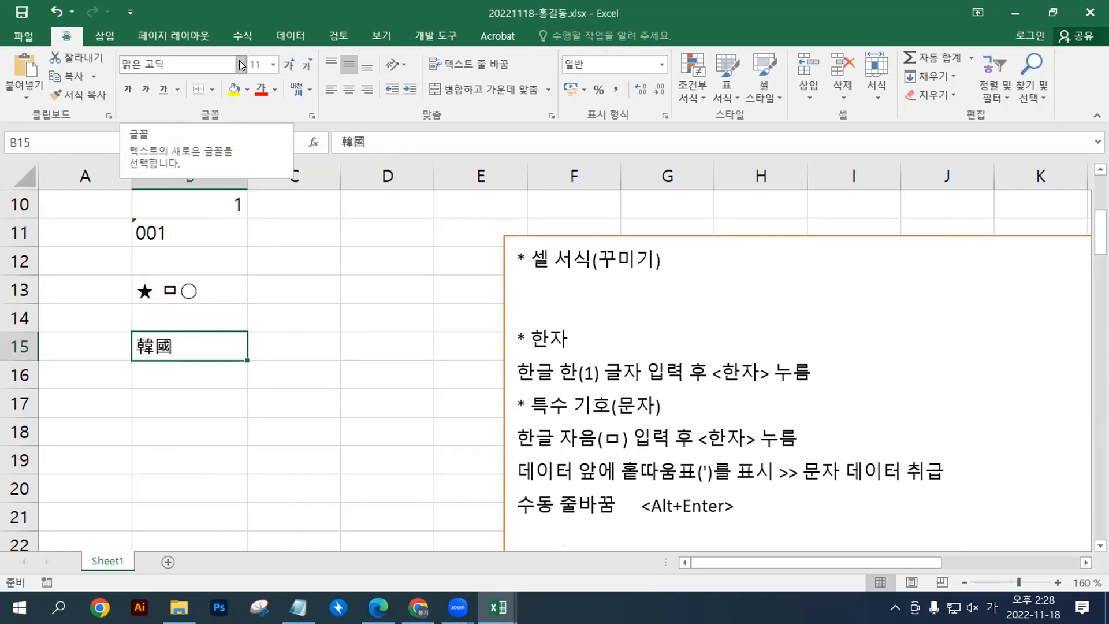
pyautogui.click(551, 283)
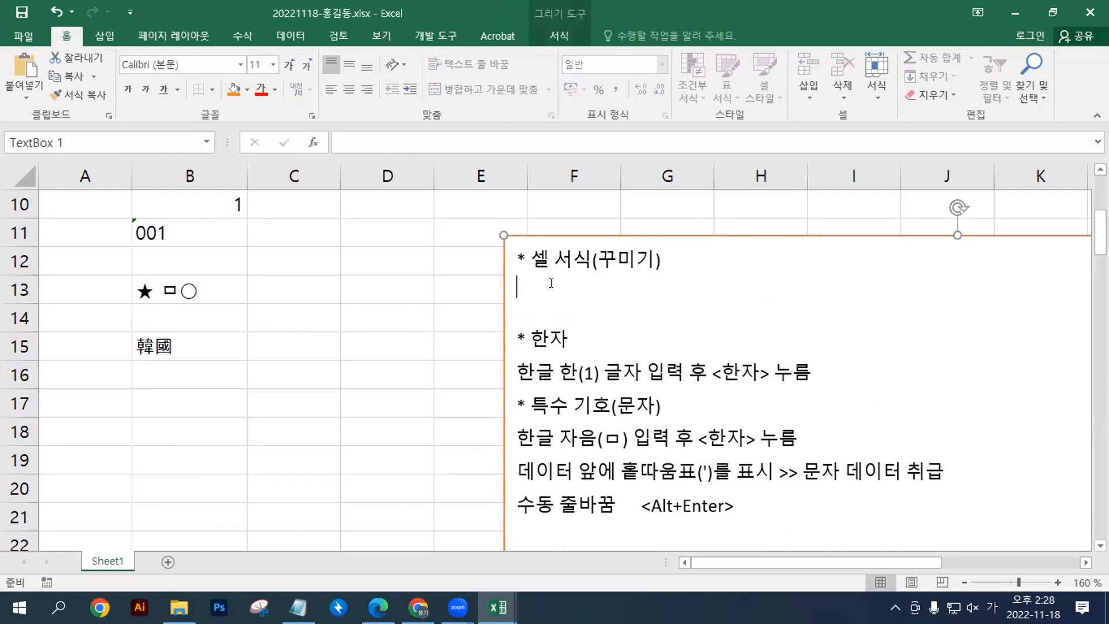
pyautogui.write('홈 태')
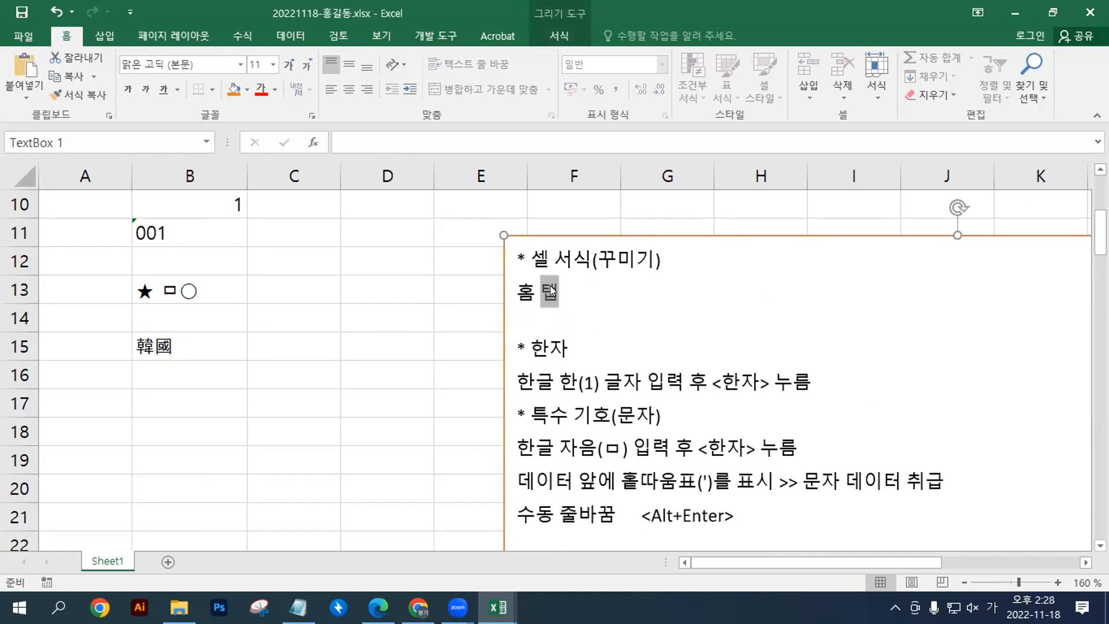
pyautogui.press('Return')
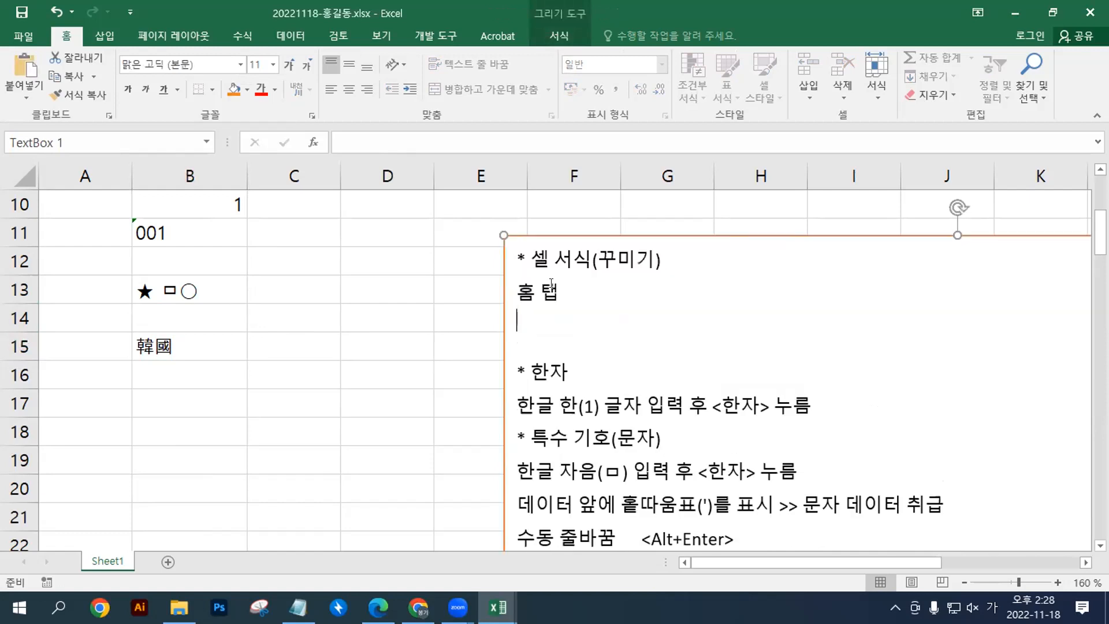
pyautogui.write('글꼴 그룹')
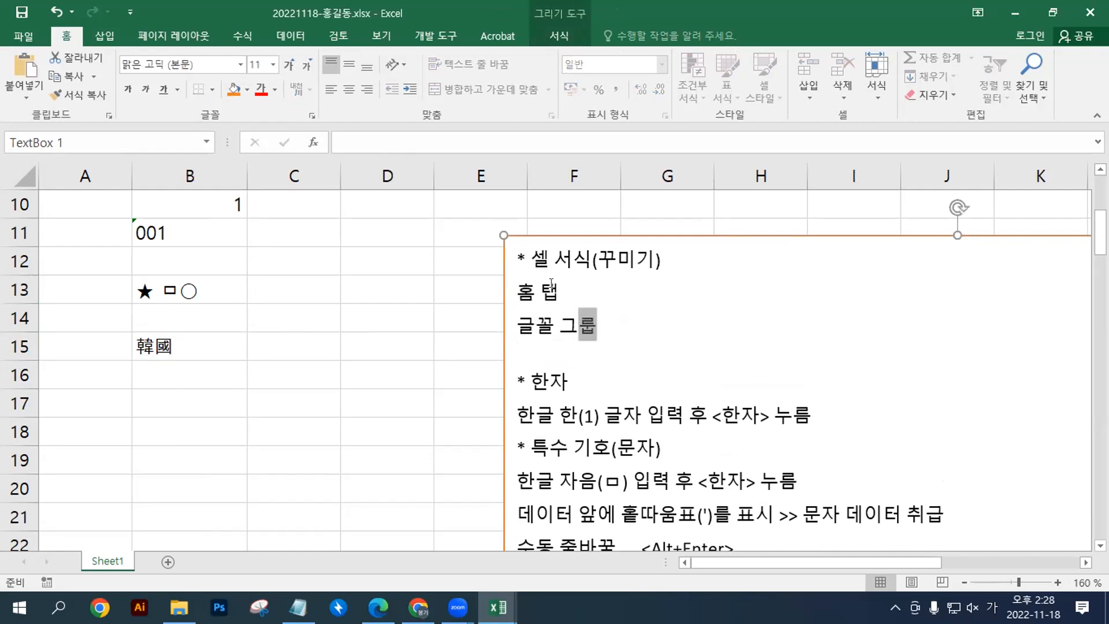
# Step: Continue the cell formatting note with the lines "맞춤 그룹", "표시형식 그룹" and "스타일 그룹"
pyautogui.press('Return')
pyautogui.write('맞춤그')
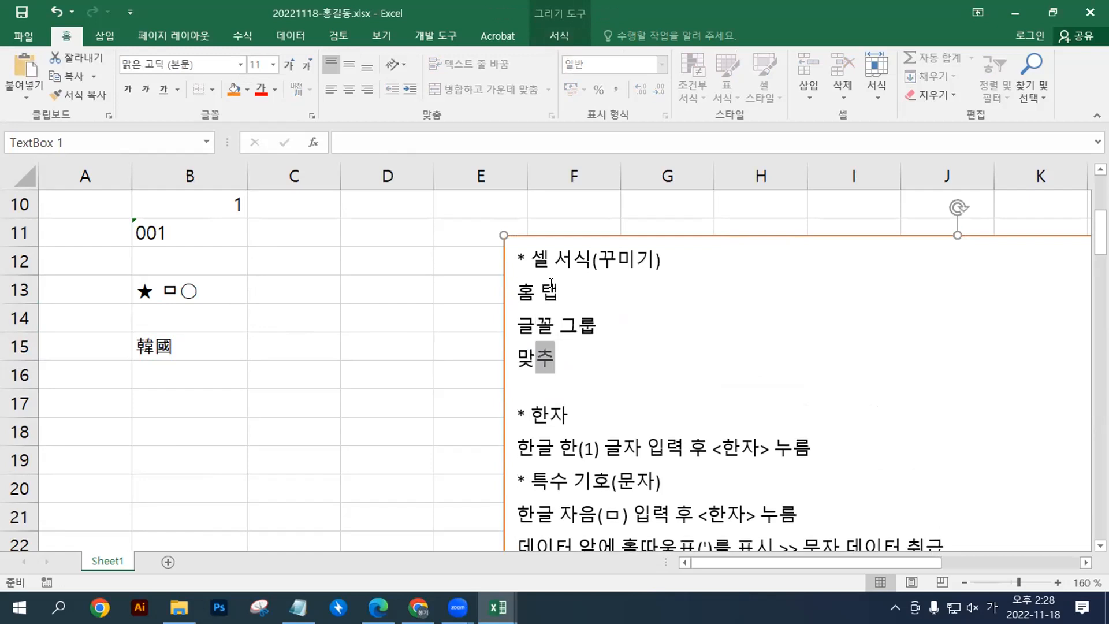
pyautogui.press('BackSpace')
pyautogui.press('BackSpace')
pyautogui.write('그룹')
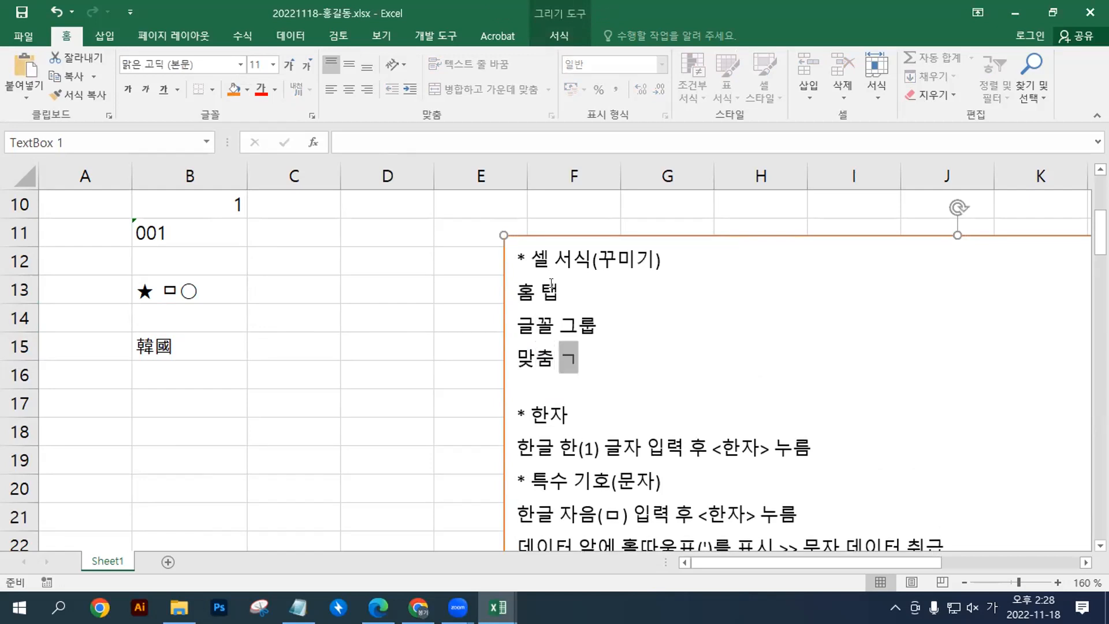
pyautogui.press('Return')
pyautogui.write('표시형식')
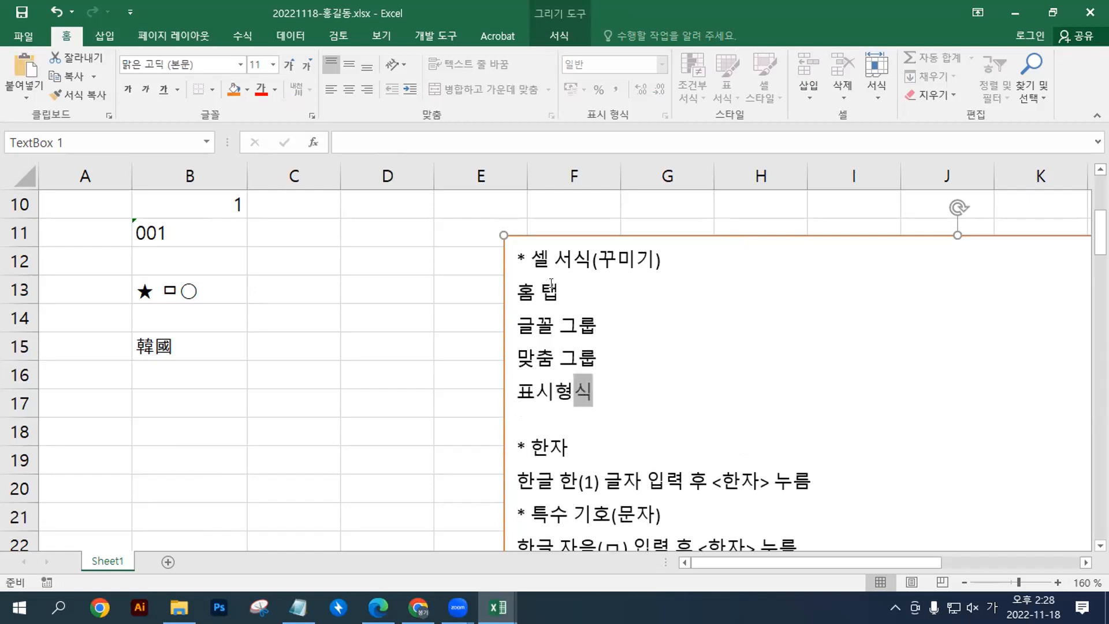
pyautogui.write(' 그룹')
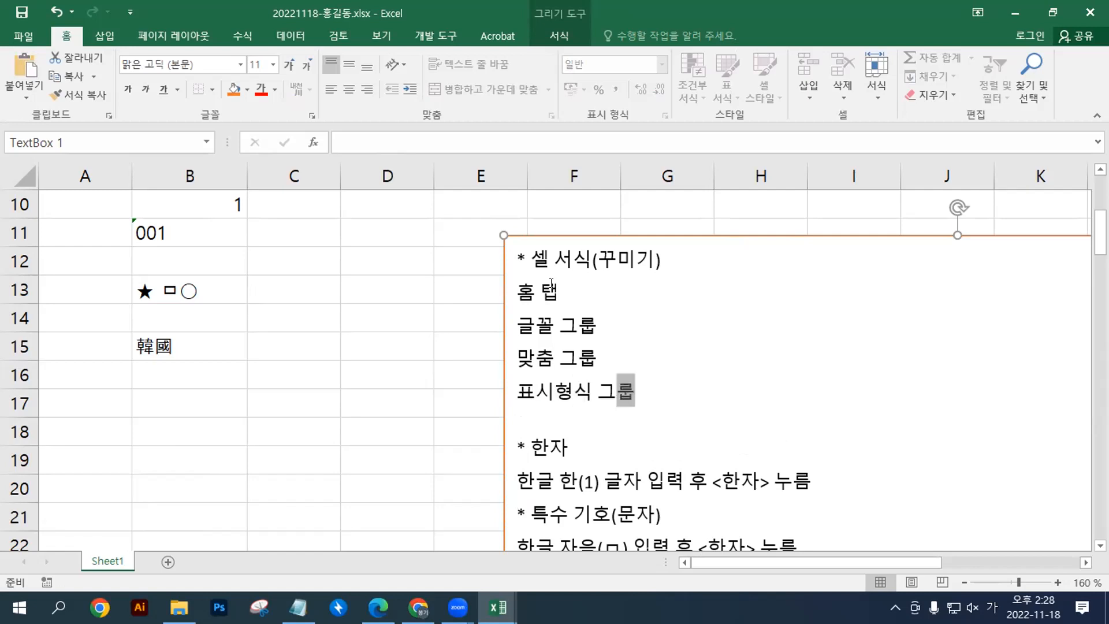
pyautogui.press('Return')
pyautogui.write('스타일 ㄱ')
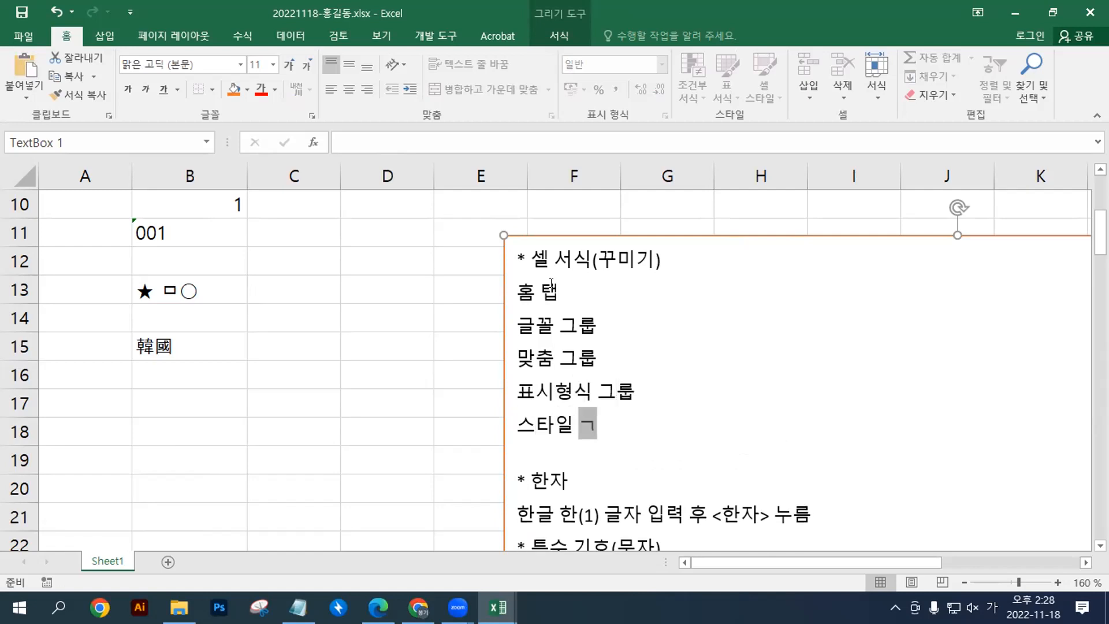
pyautogui.write('그룹')
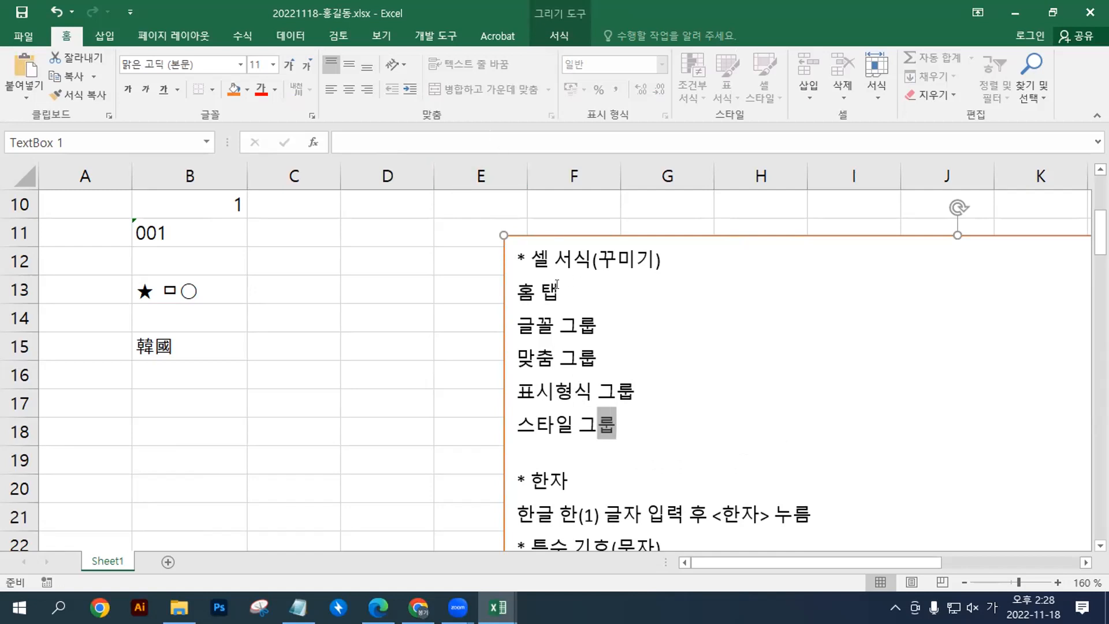
# Step: Set the Hanja word in B15 to the HY견명조 font at size 15
pyautogui.tripleClick(551, 283)
pyautogui.click(191, 343)
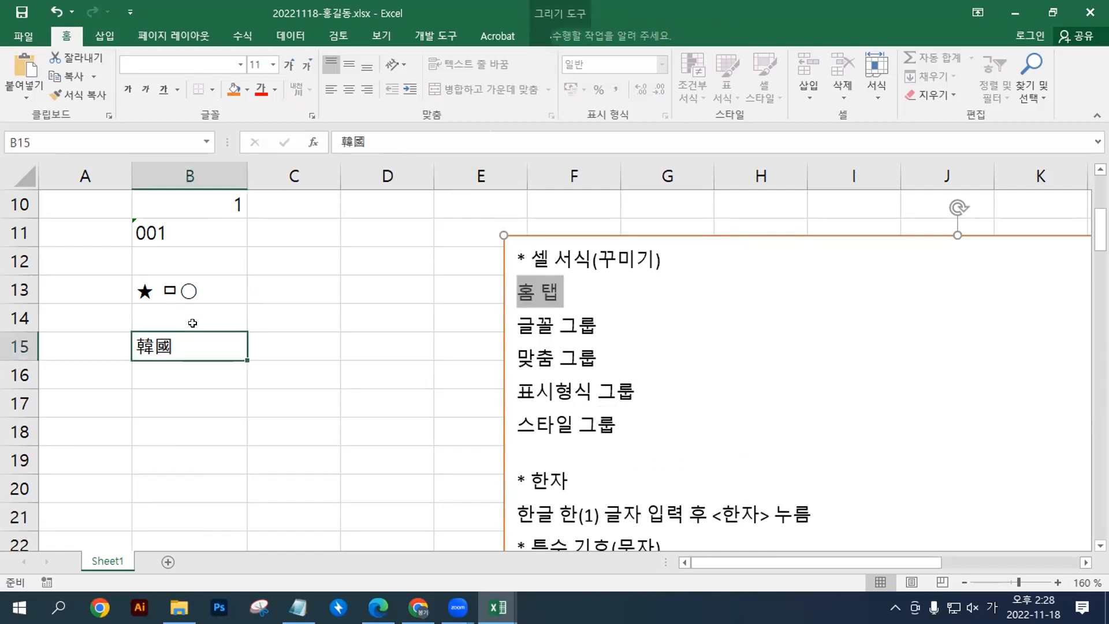
pyautogui.click(240, 65)
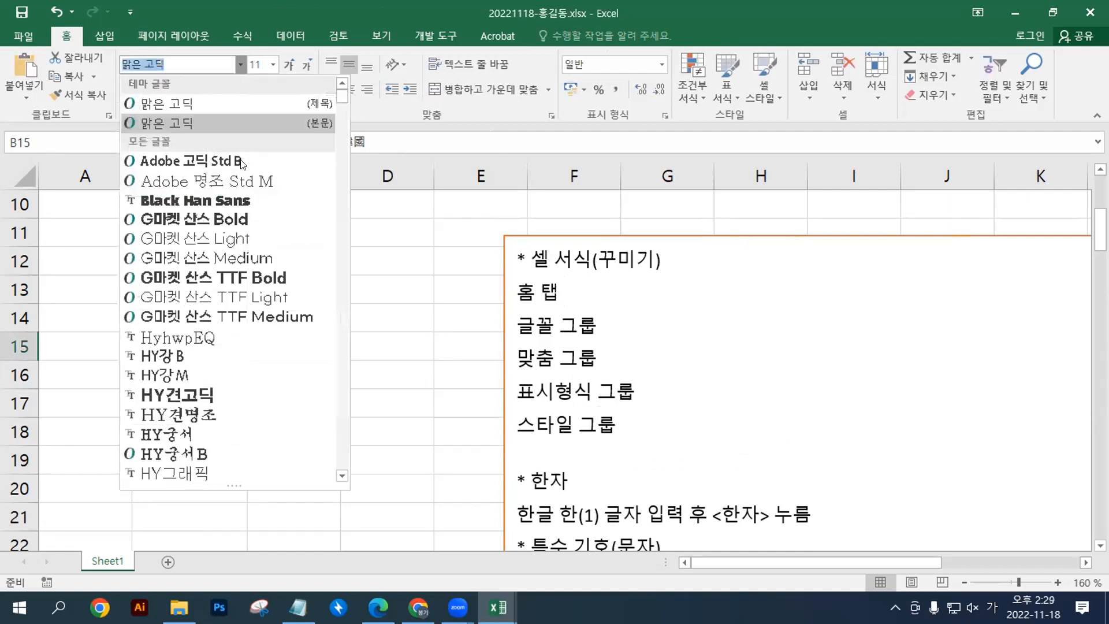
pyautogui.click(190, 409)
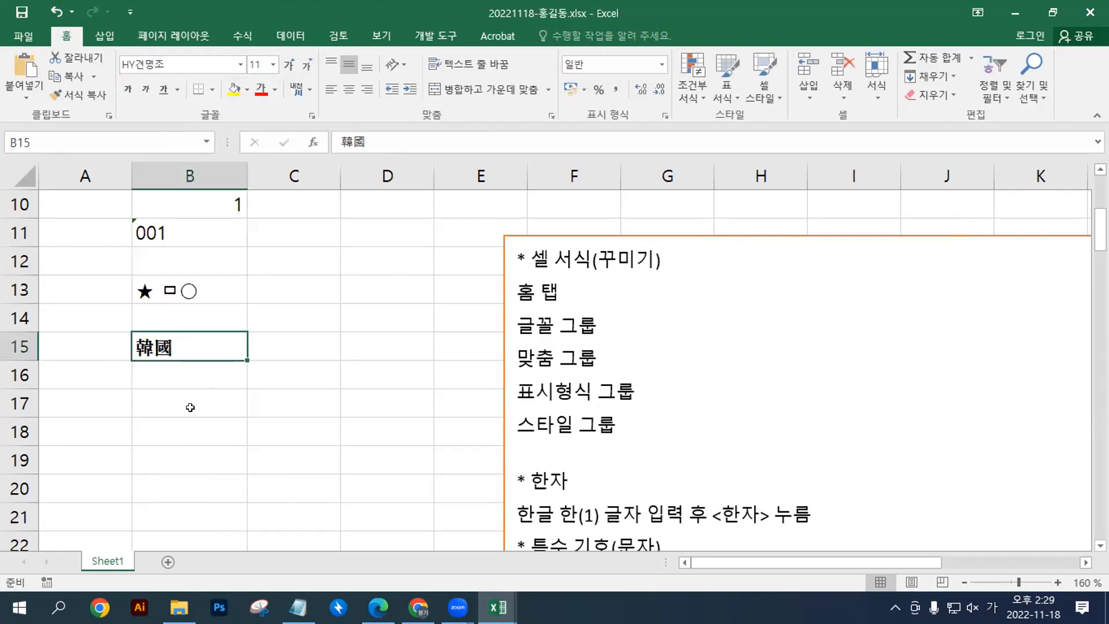
pyautogui.click(272, 61)
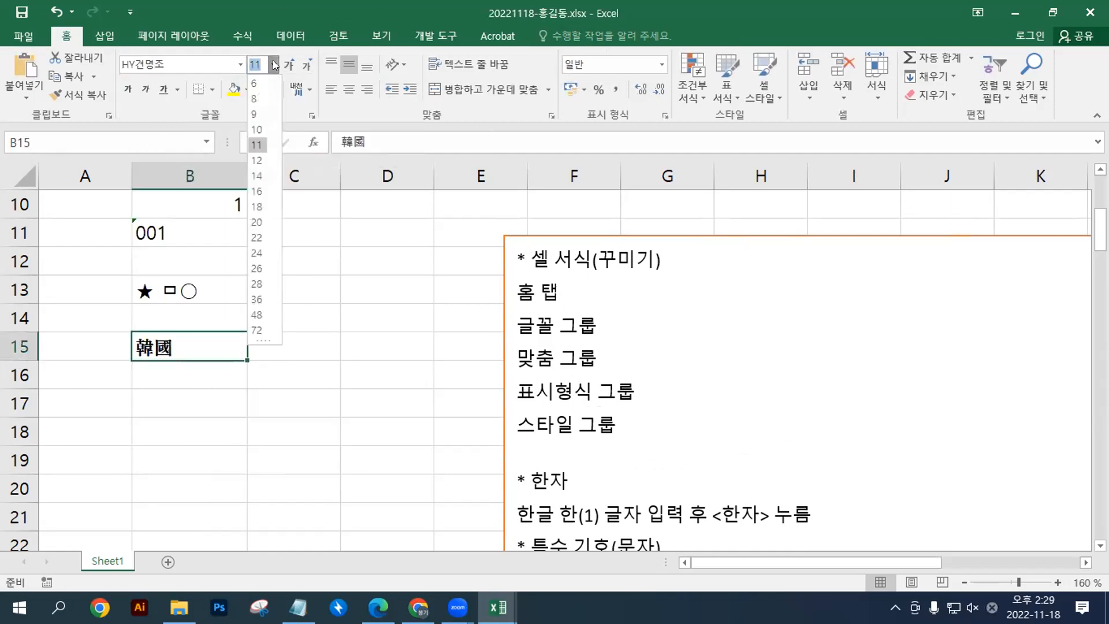
pyautogui.click(259, 189)
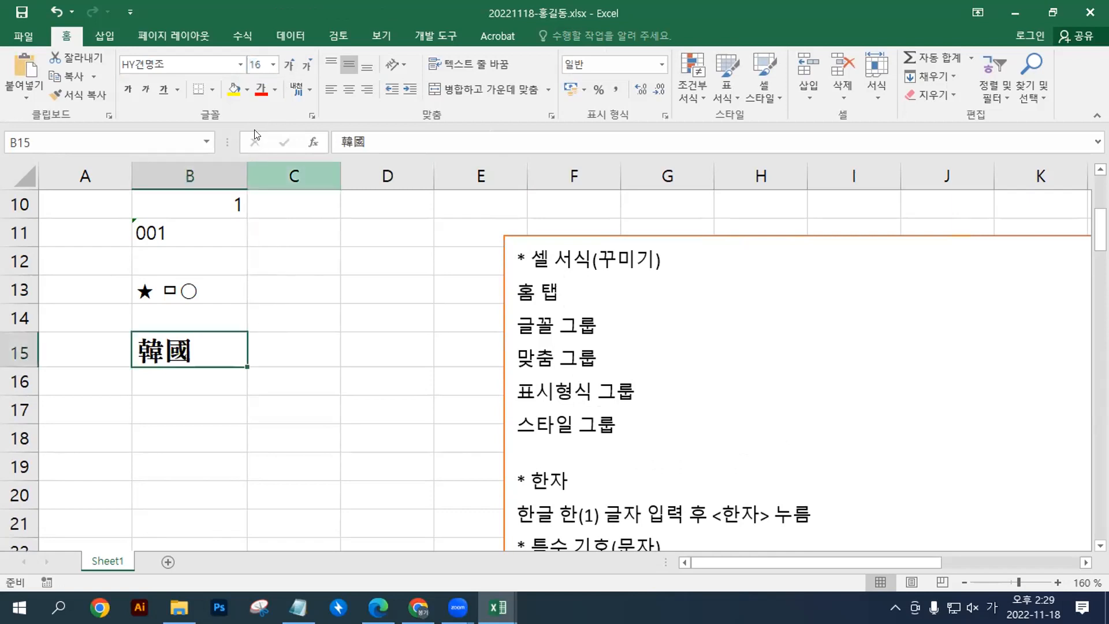
pyautogui.click(258, 63)
pyautogui.write('15')
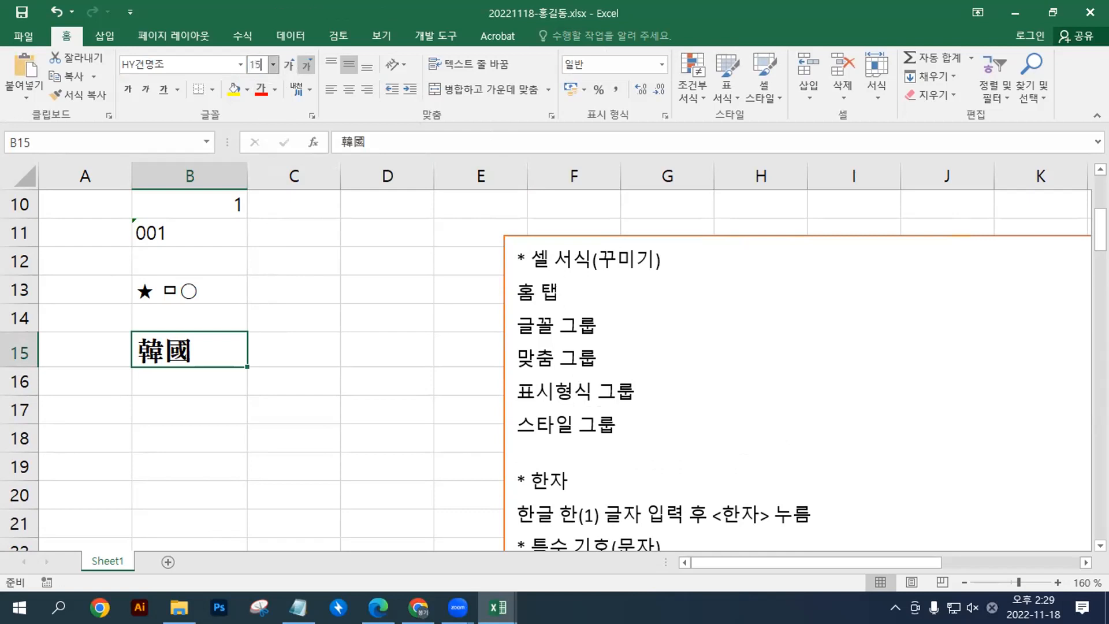
pyautogui.press('Return')
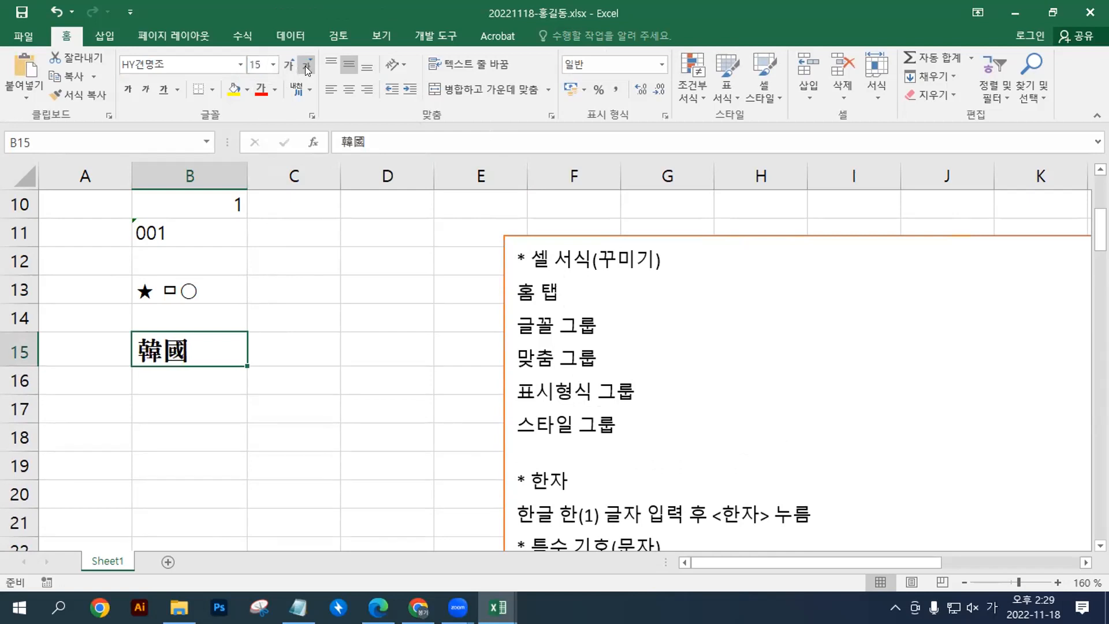
# Step: Make the text in B15 bold, italic and underlined, and colour it standard red
pyautogui.click(120, 90)
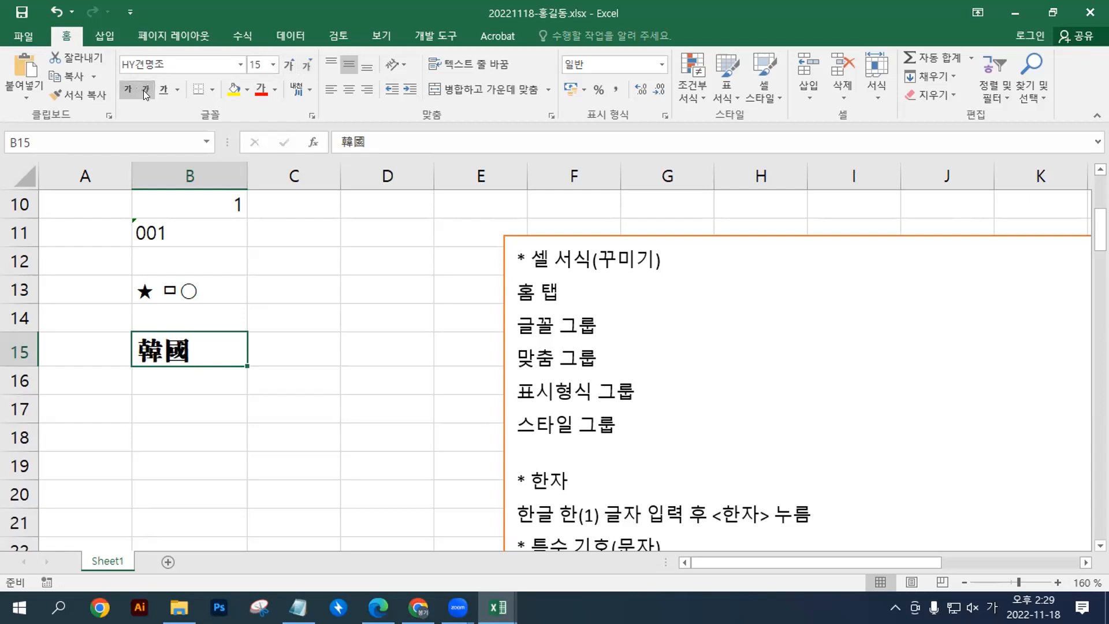
pyautogui.click(144, 90)
pyautogui.click(157, 90)
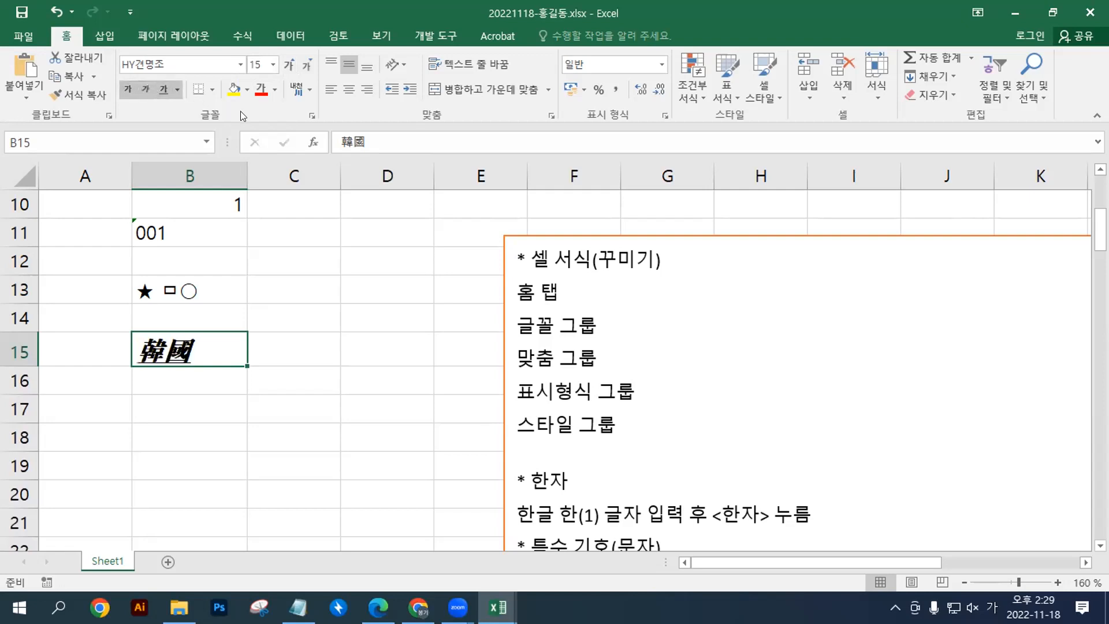
pyautogui.click(275, 90)
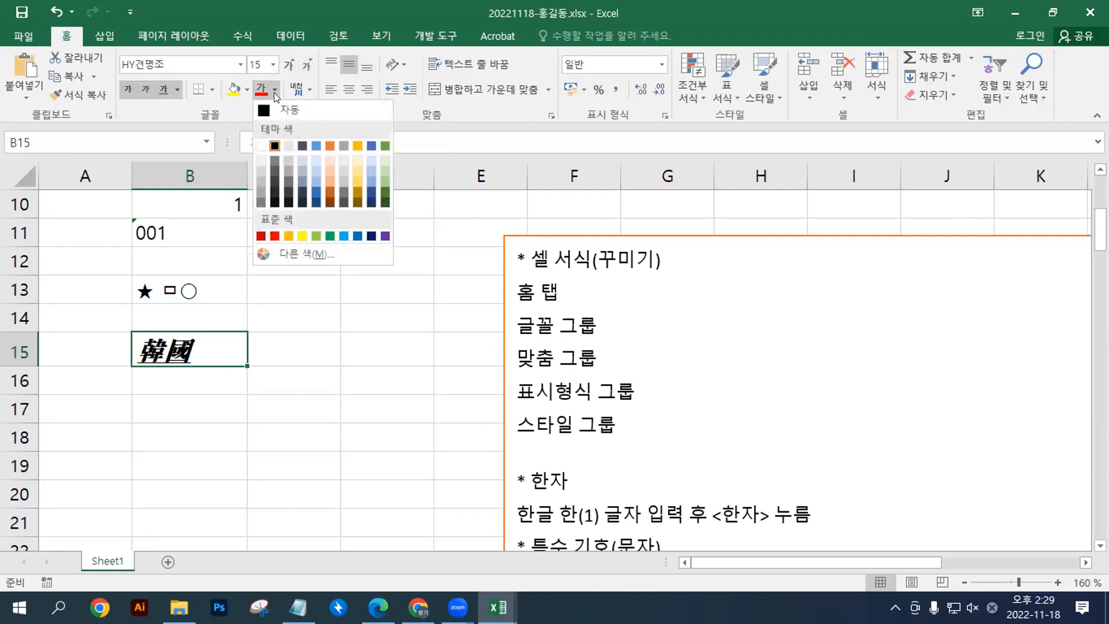
pyautogui.click(275, 236)
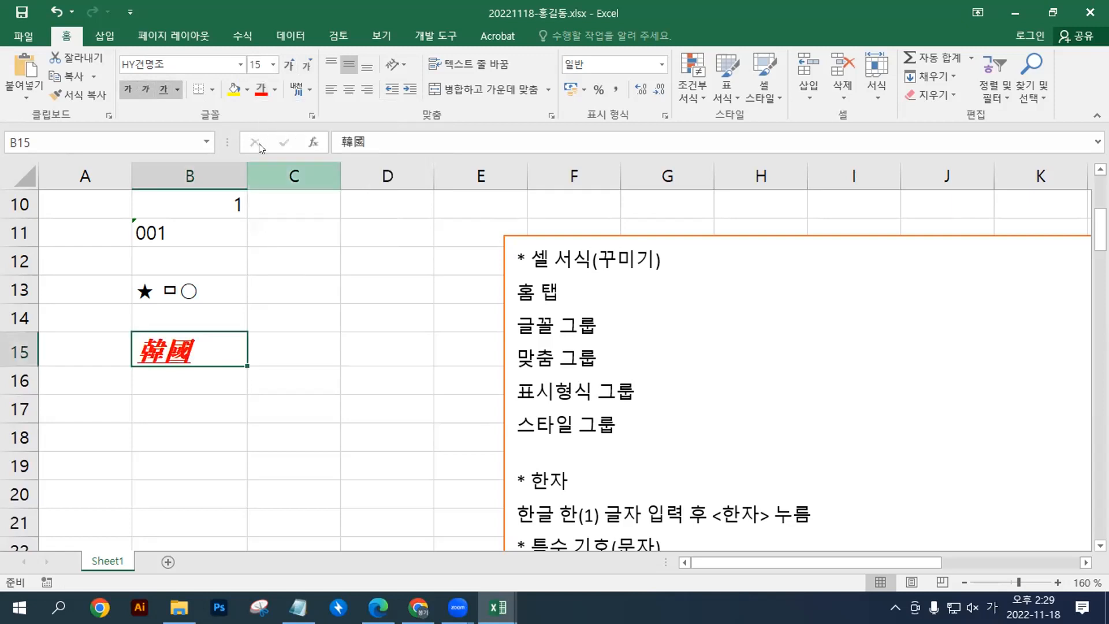
# Step: Fill cell B15 with standard light green and set its text colour to automatic
pyautogui.click(248, 87)
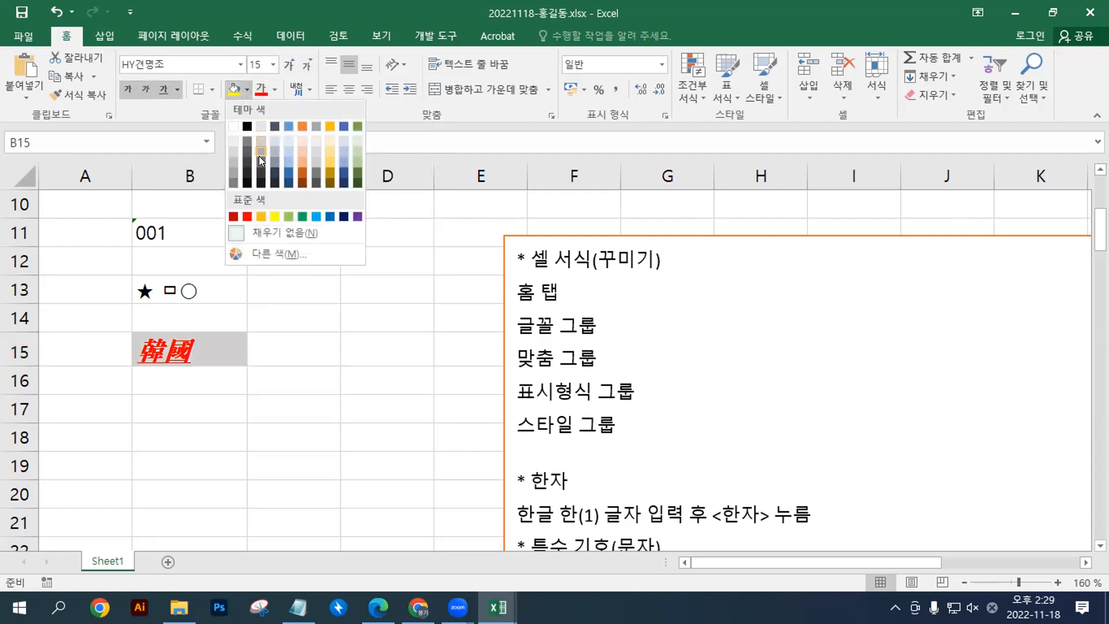
pyautogui.click(280, 217)
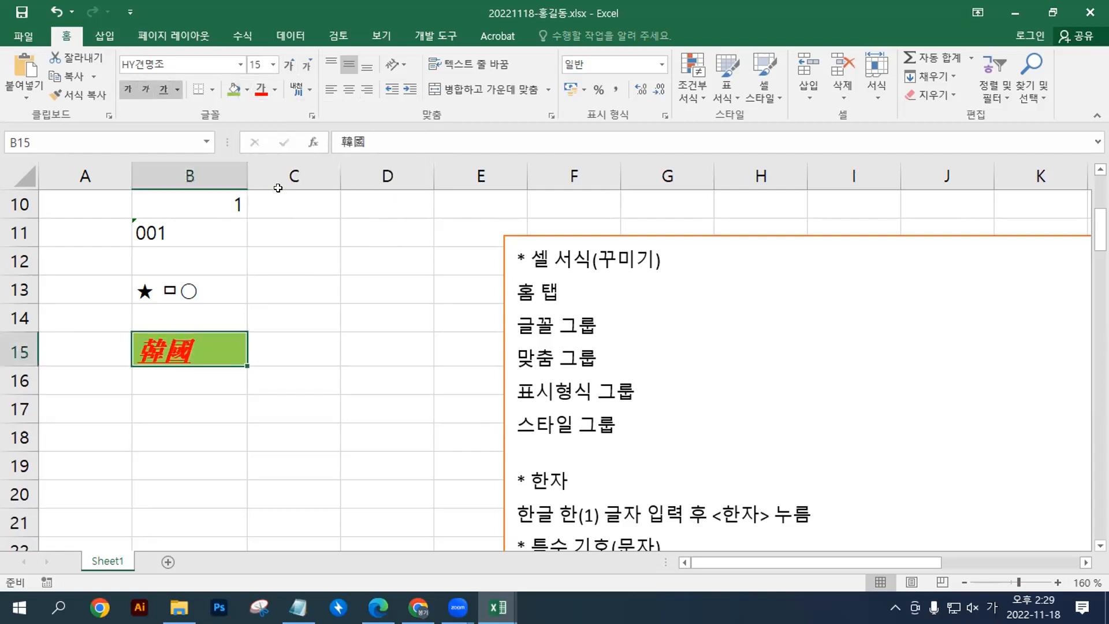
pyautogui.click(275, 90)
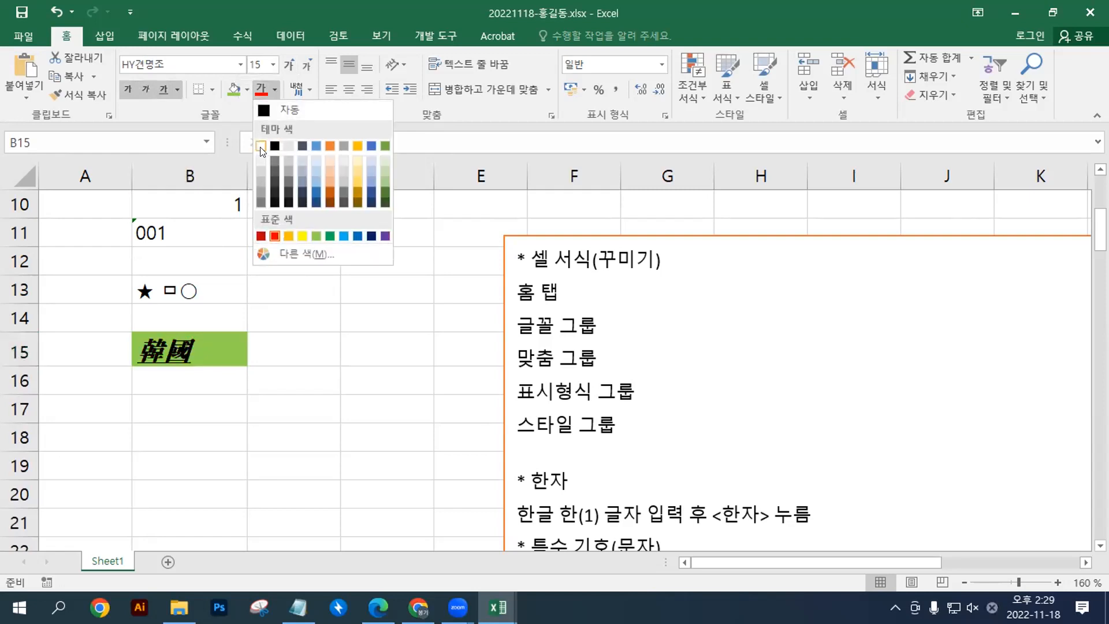
pyautogui.click(285, 110)
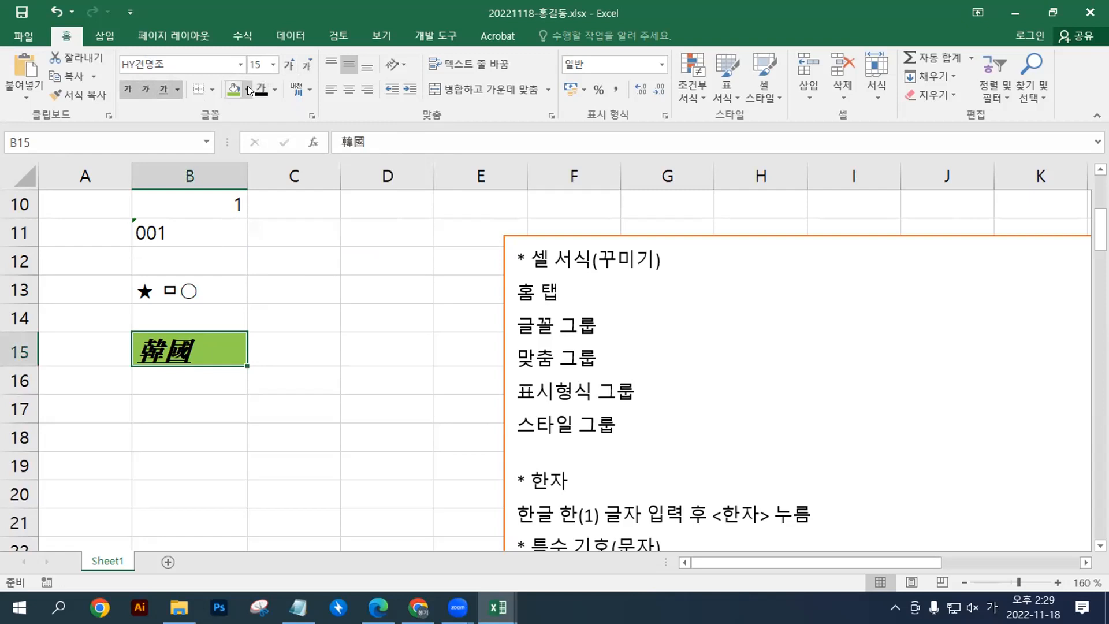
# Step: Remove the fill from B15 and turn off its bold, italic and underline styles
pyautogui.click(247, 87)
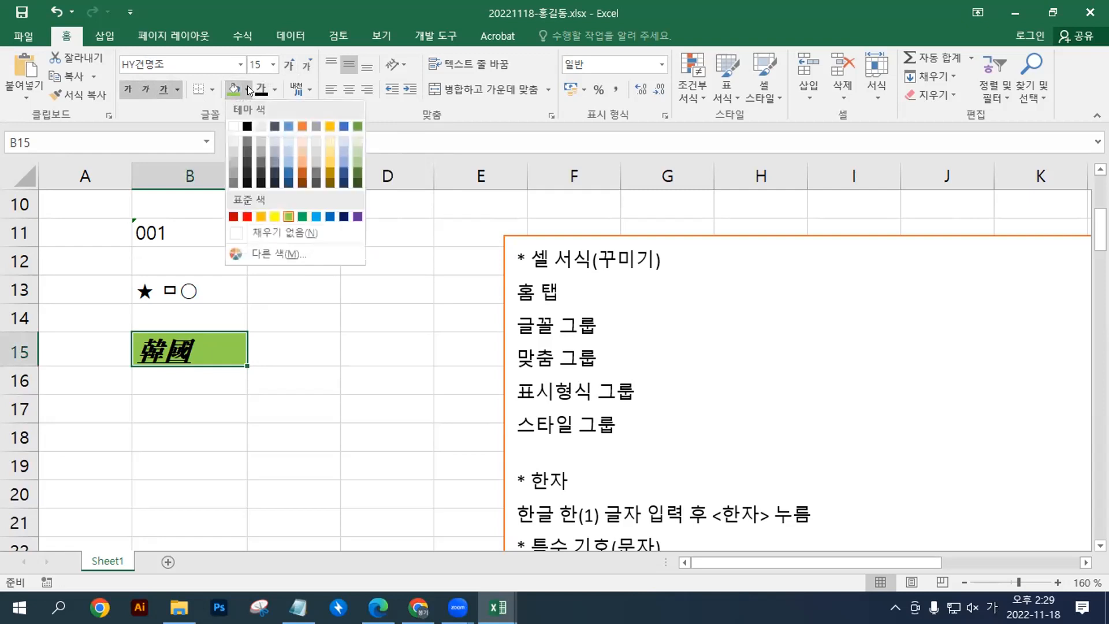
pyautogui.click(254, 235)
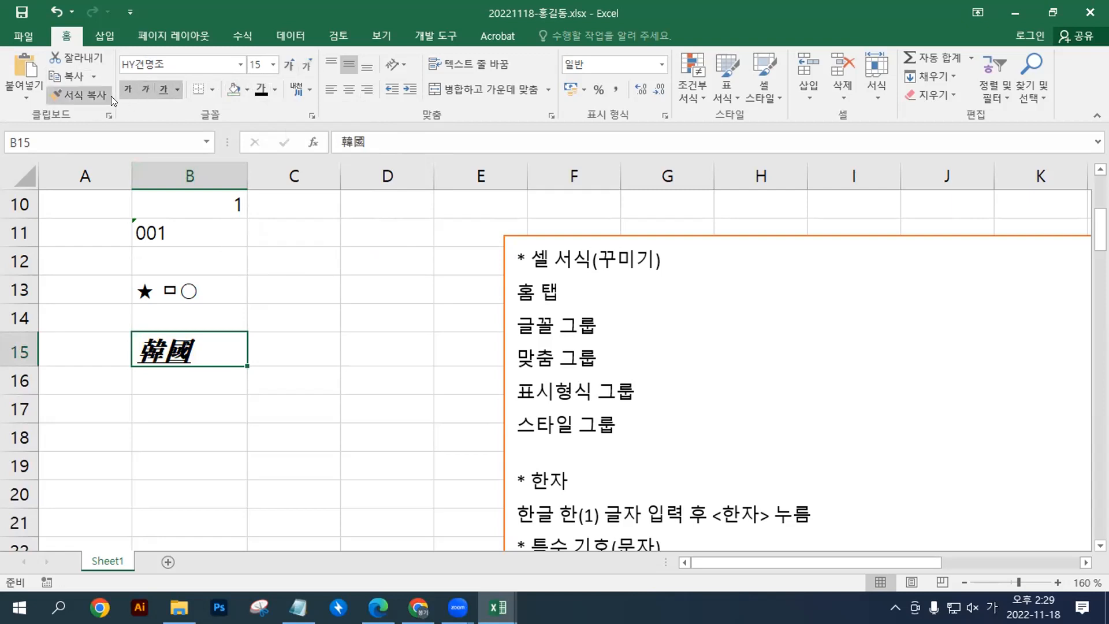
pyautogui.click(145, 90)
pyautogui.click(168, 90)
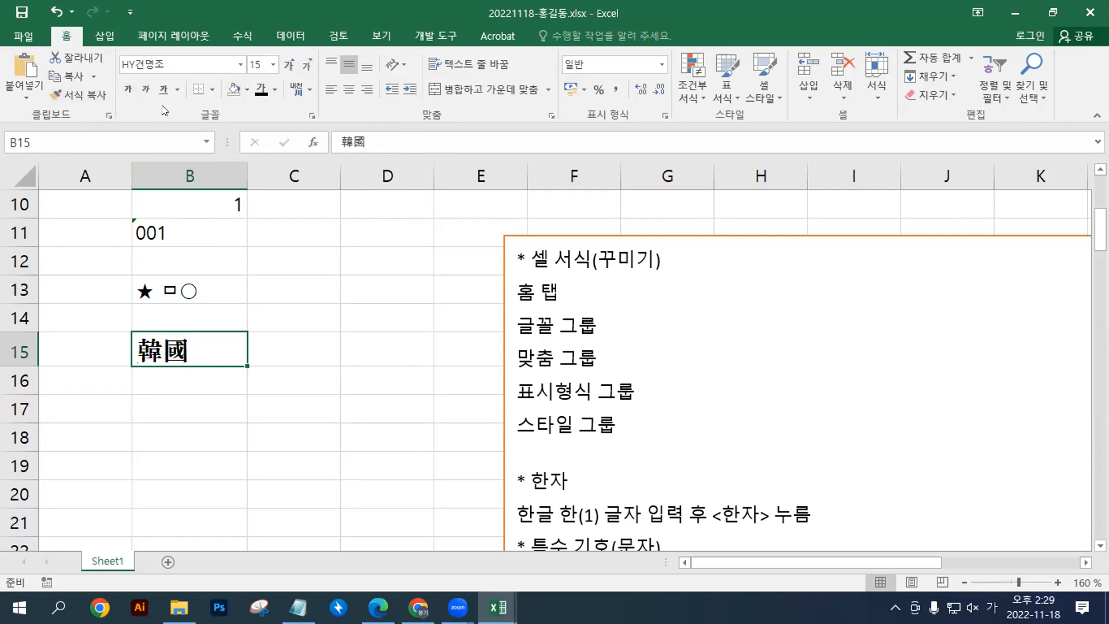
# Step: Make the Hanja word in B15 bold, italic and underlined again
pyautogui.click(125, 92)
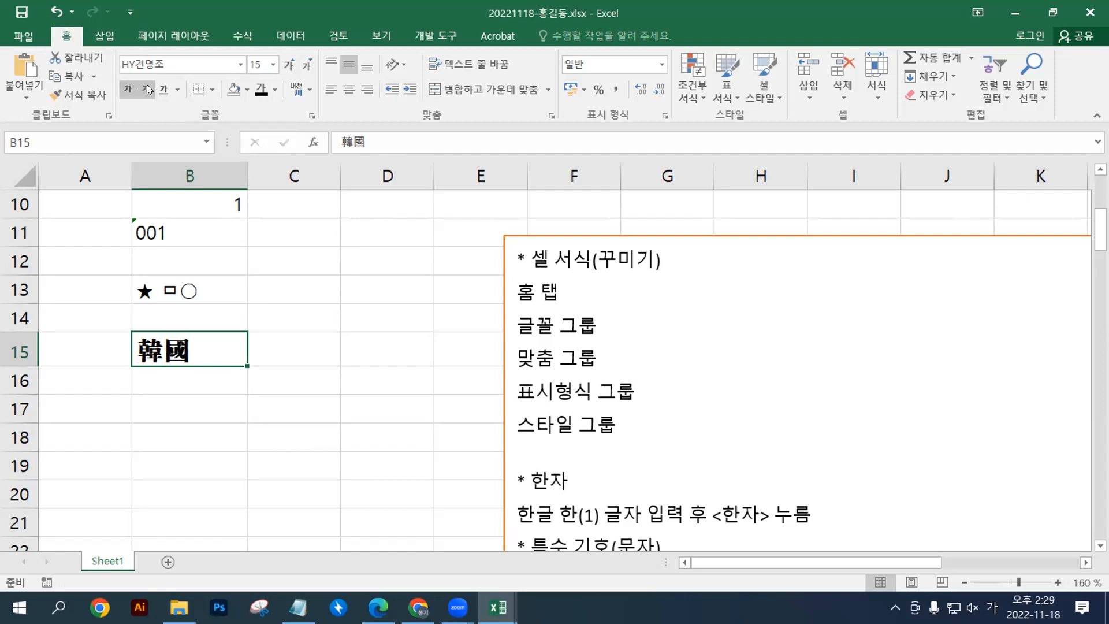
pyautogui.click(147, 86)
pyautogui.click(163, 92)
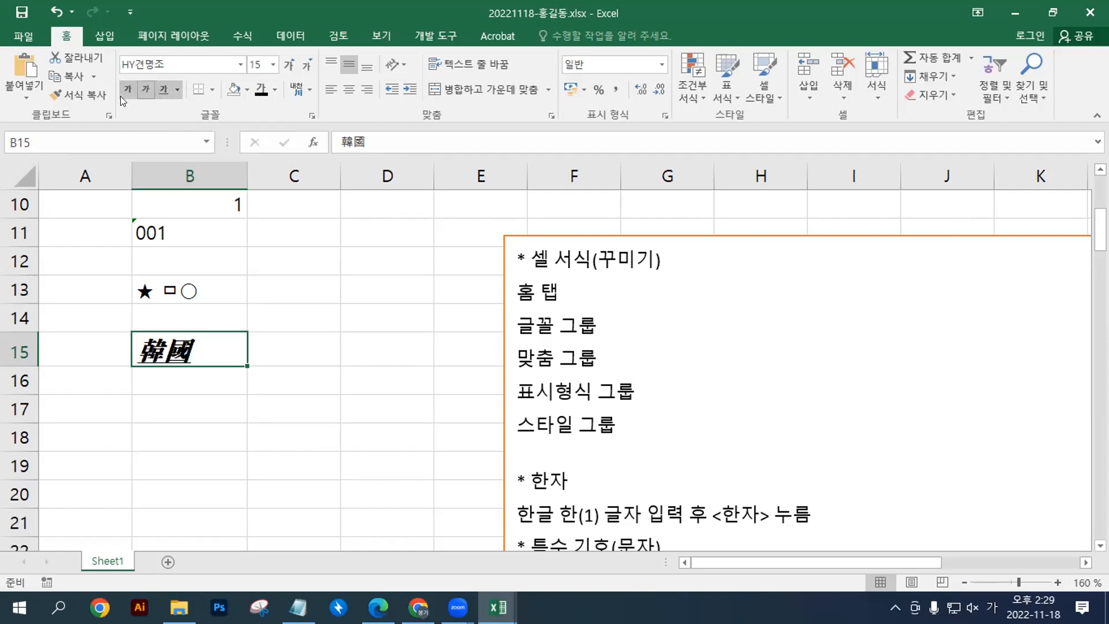
# Step: Give the Hanja word in B15 a double underline and save the workbook
pyautogui.click(176, 90)
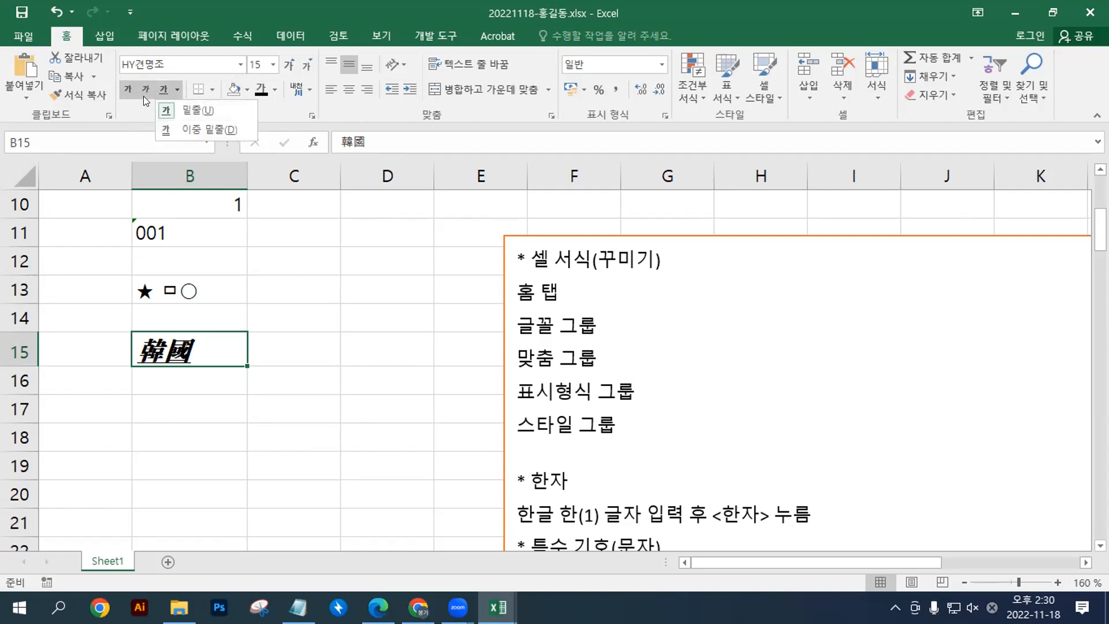
pyautogui.click(171, 131)
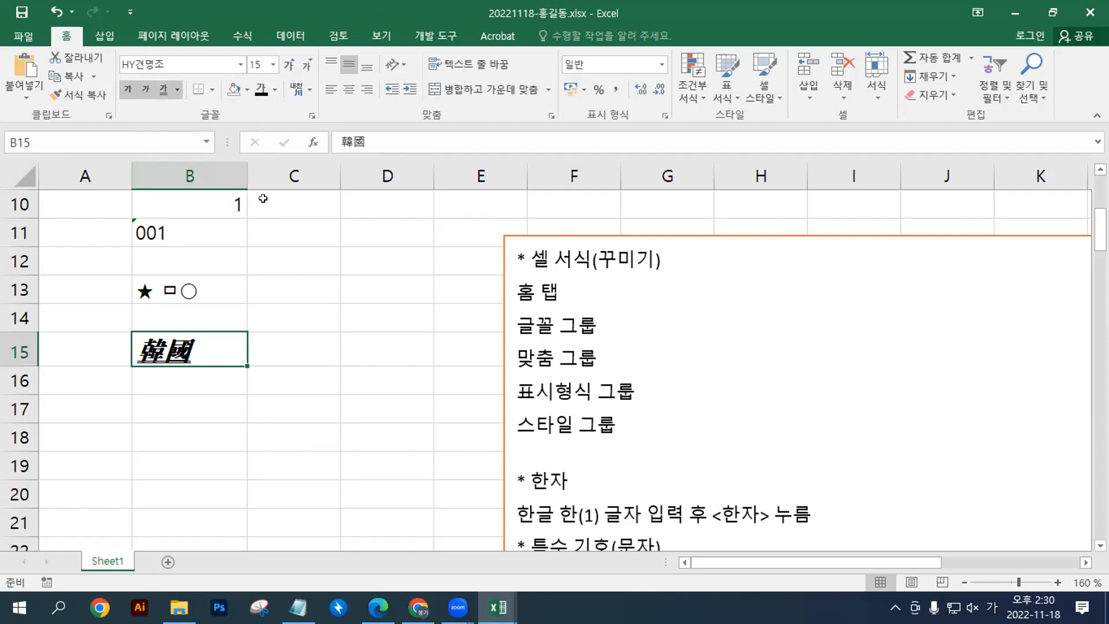
pyautogui.click(163, 93)
pyautogui.click(162, 93)
pyautogui.click(19, 8)
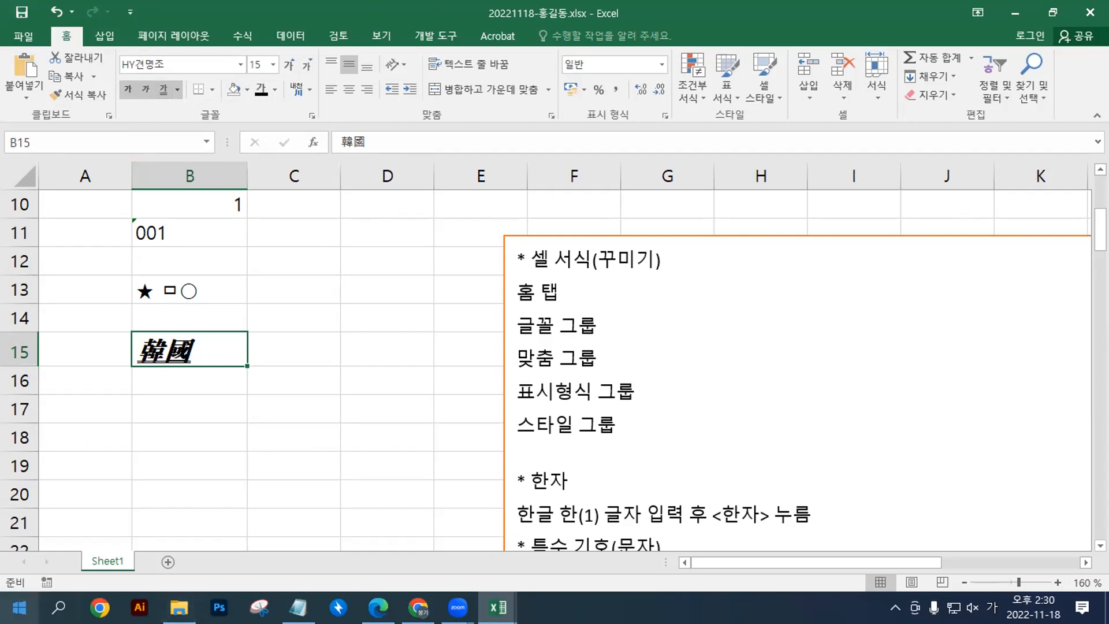
# Step: Switch to PowerPoint 2016 by launching it and create a new blank presentation
pyautogui.click(19, 608)
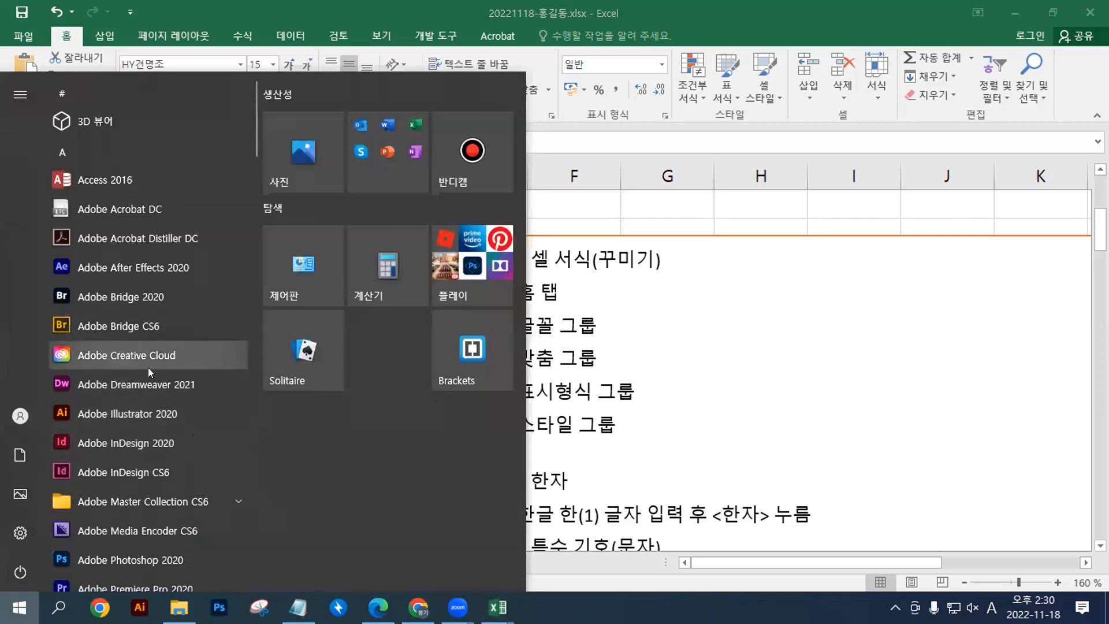
pyautogui.scroll(-15, 148, 368)
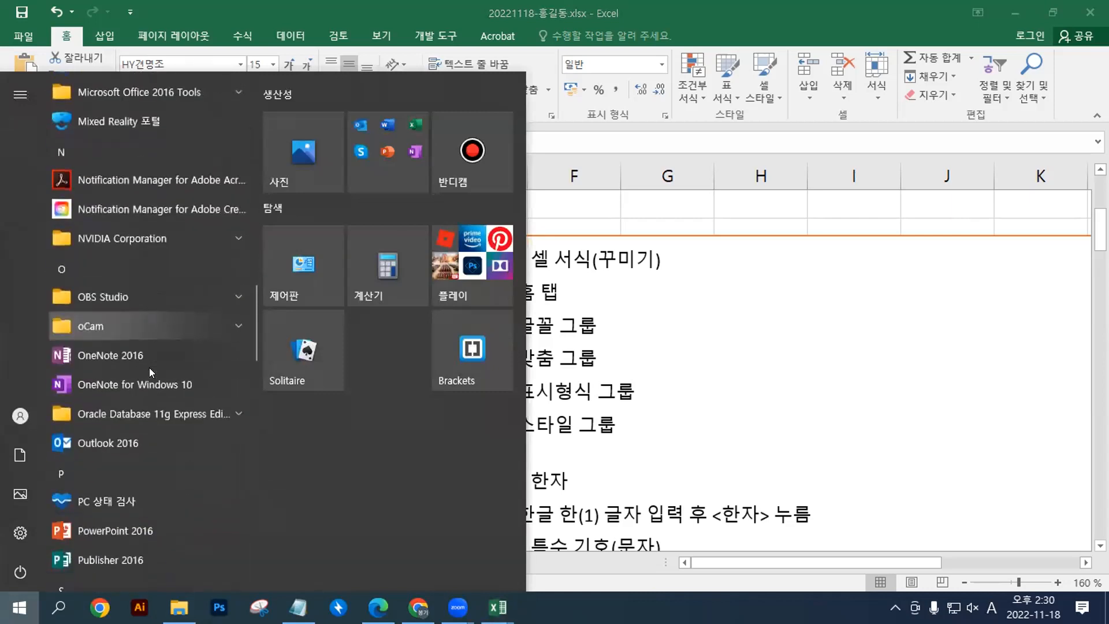
pyautogui.scroll(-5, 149, 367)
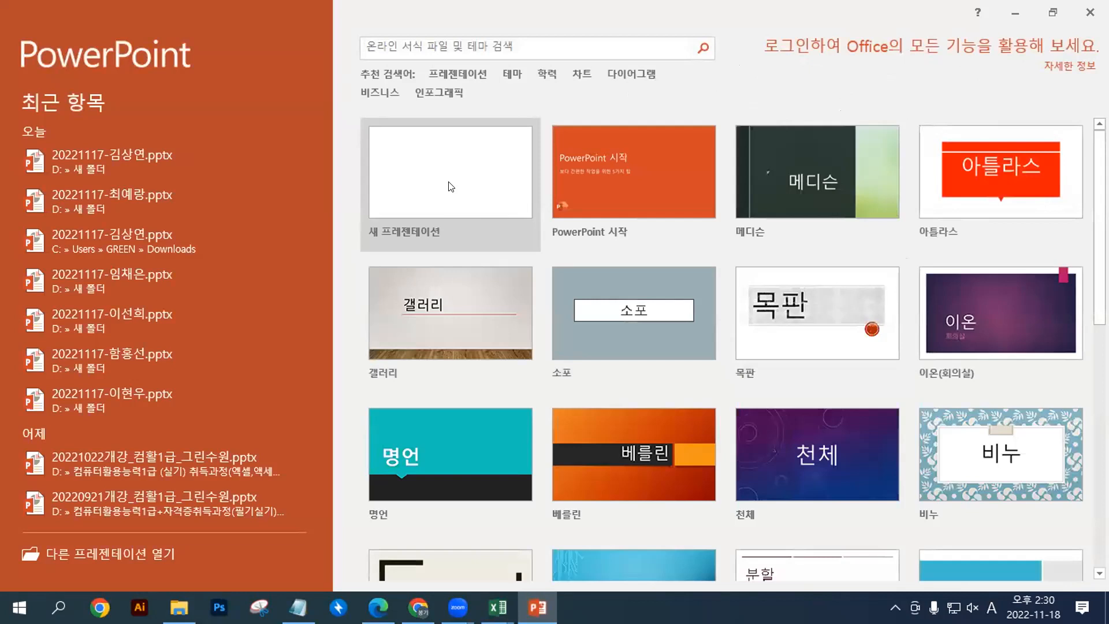
pyautogui.click(448, 183)
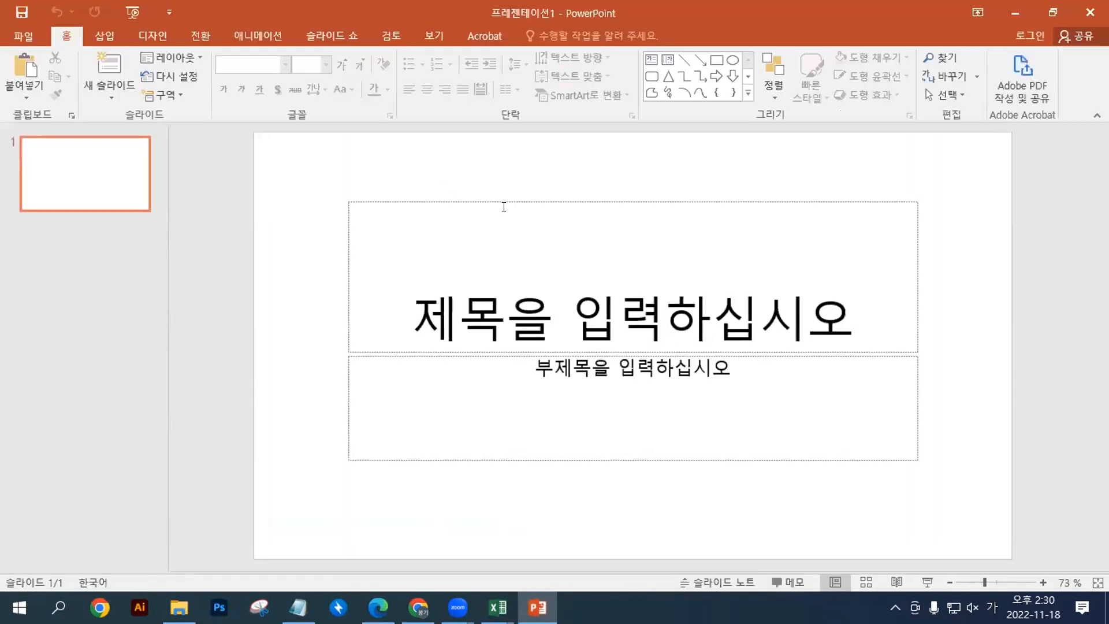
# Step: Insert a clustered column chart on the first slide
pyautogui.click(391, 32)
pyautogui.click(341, 34)
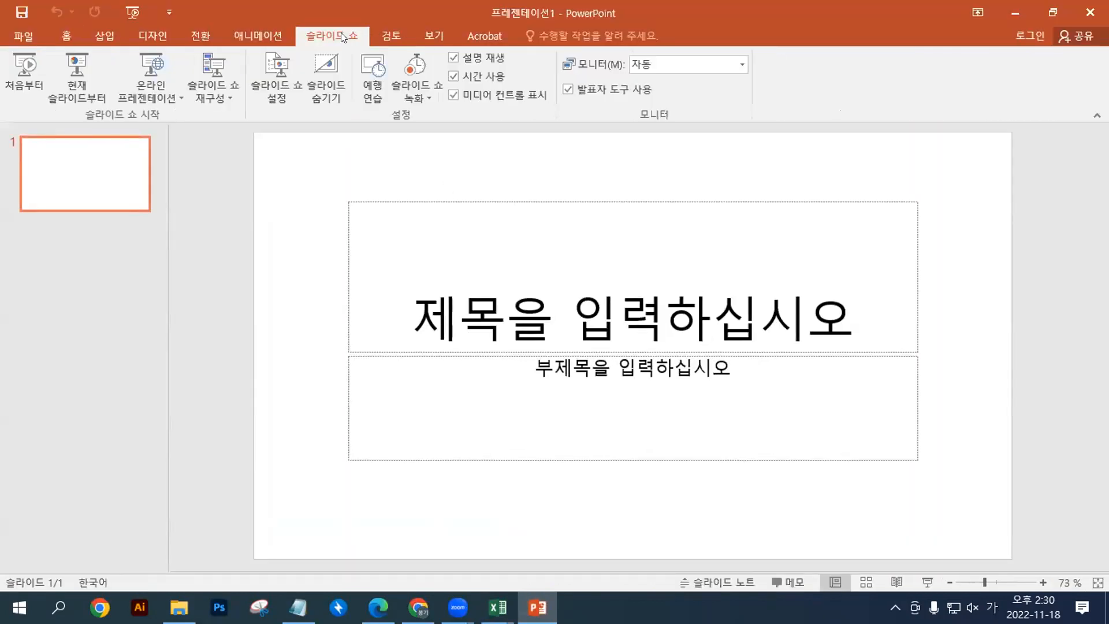
pyautogui.click(421, 32)
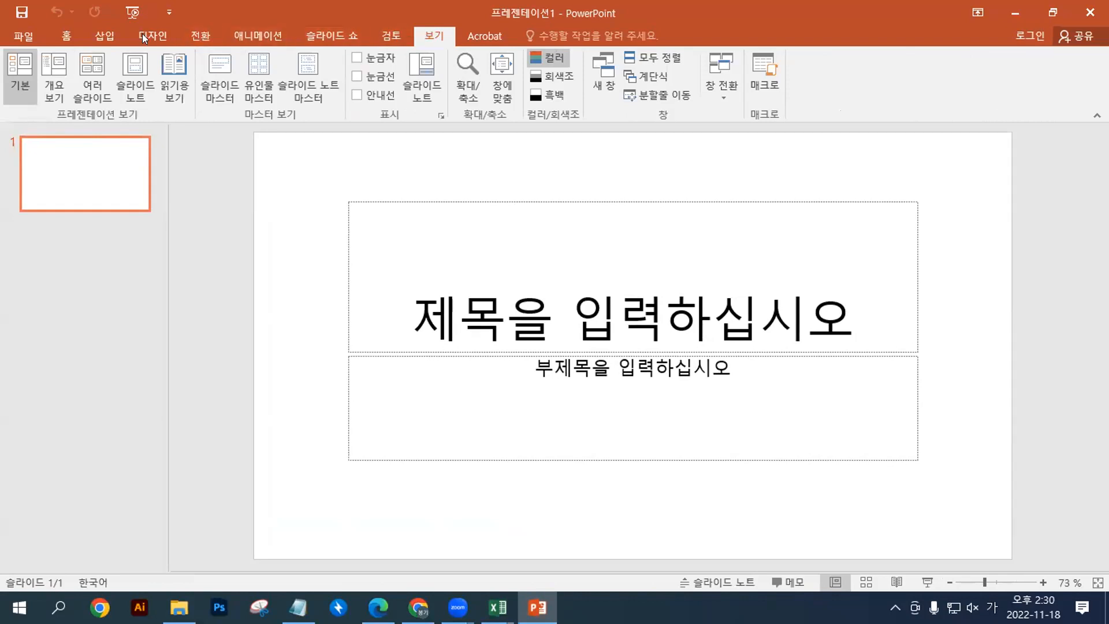
pyautogui.click(106, 33)
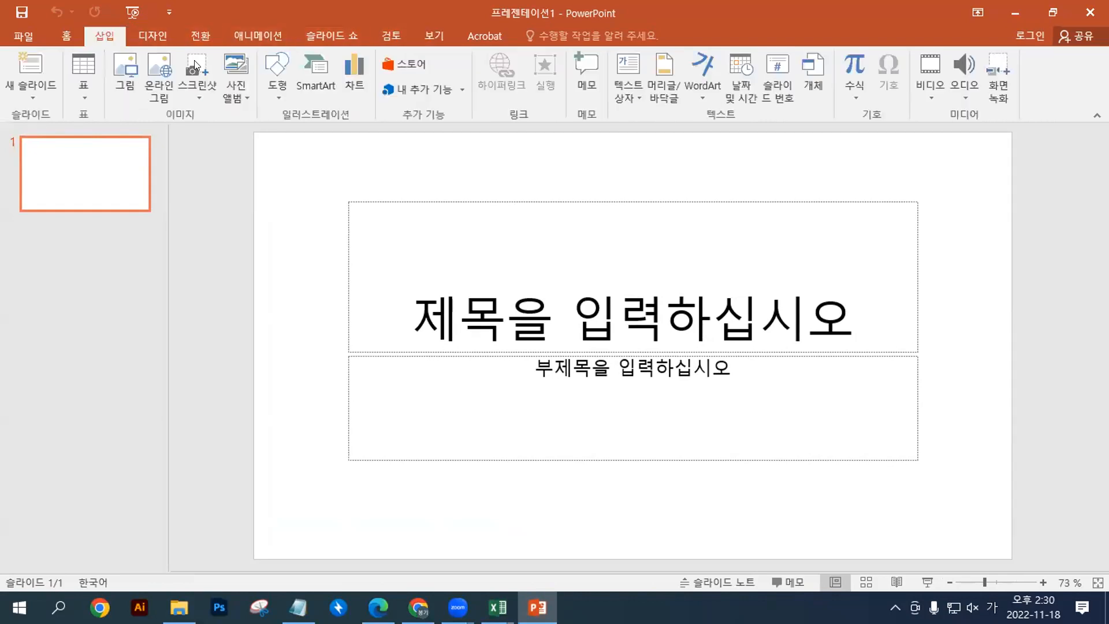
pyautogui.click(351, 93)
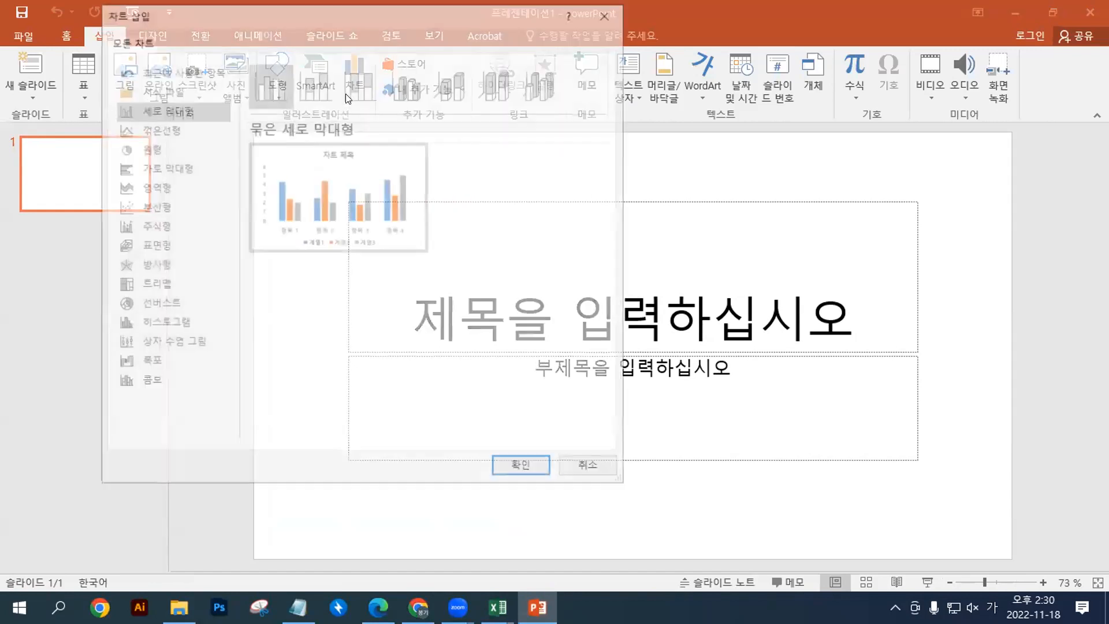
pyautogui.doubleClick(377, 211)
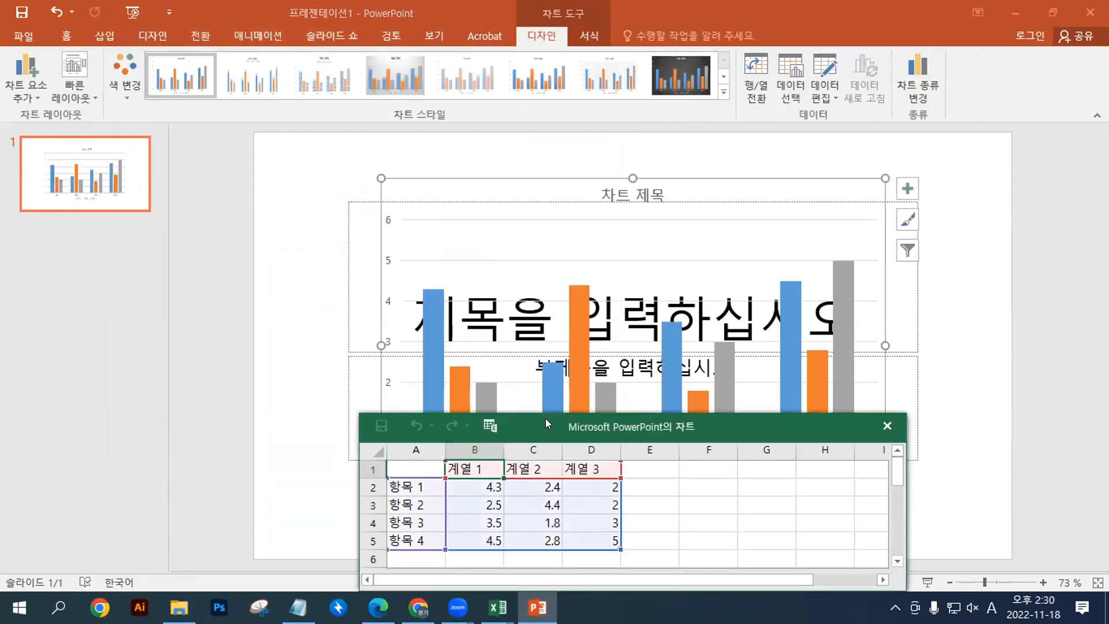
# Step: Rename the first chart category in A2 of the data sheet to "2022년 1월" and close the sheet
pyautogui.moveTo(546, 421); pyautogui.dragTo(466, 192)
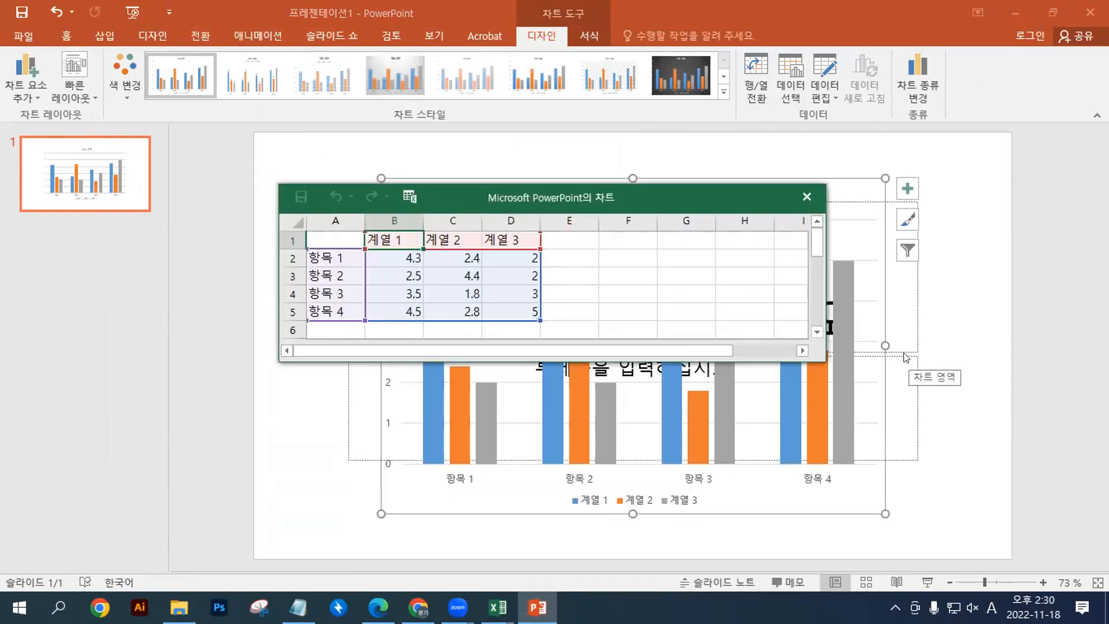
pyautogui.click(350, 258)
pyautogui.write('2022')
pyautogui.write('su')
pyautogui.press('BackSpace')
pyautogui.press('BackSpace')
pyautogui.press('Hangul')
pyautogui.write('년 ㅇㅝㄹ')
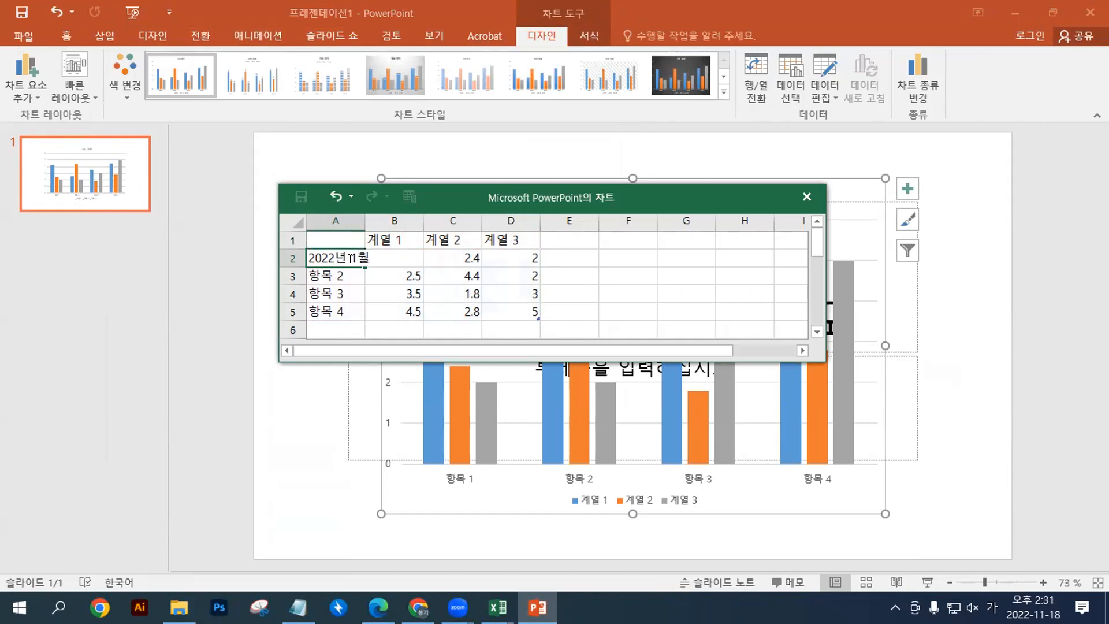
pyautogui.click(318, 460)
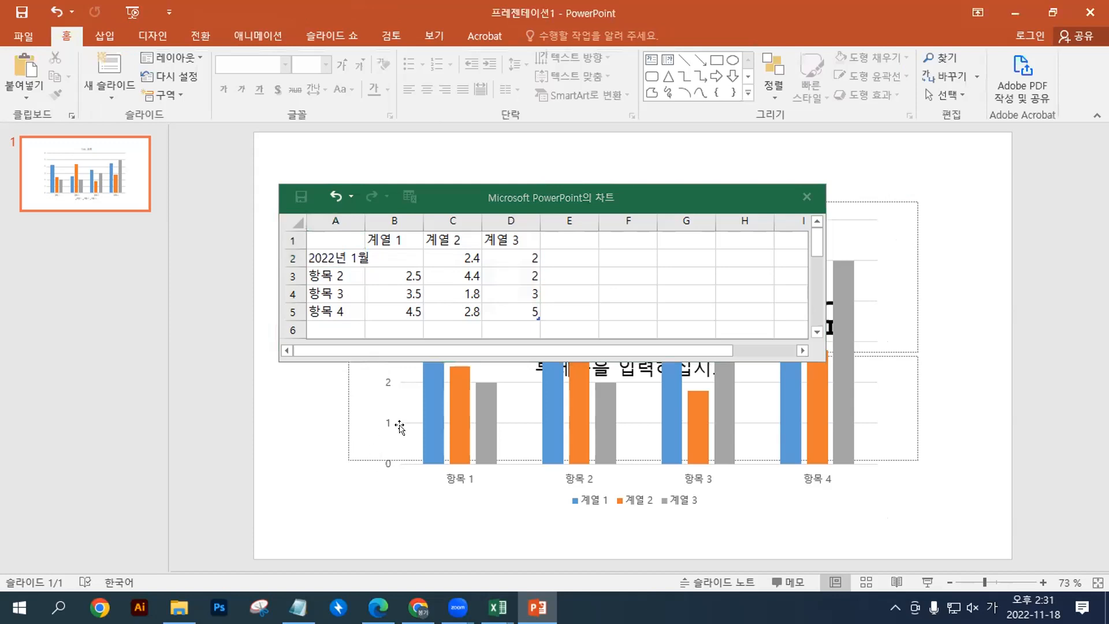
pyautogui.click(807, 197)
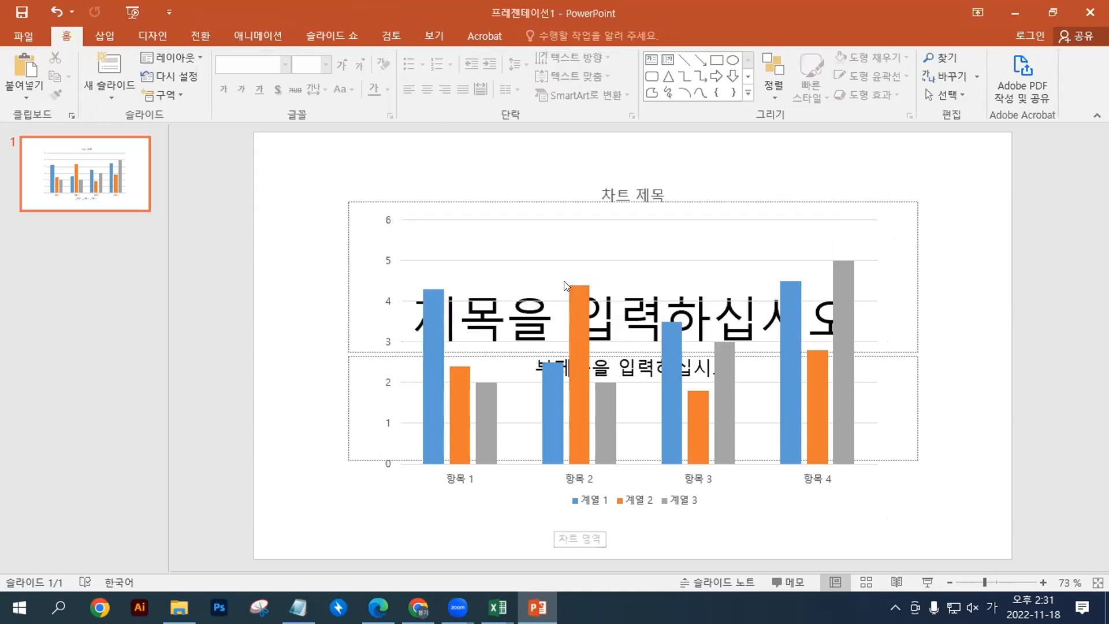
# Step: Change the slide to the blank layout and reopen the data sheet of the column chart
pyautogui.click(170, 58)
pyautogui.click(200, 257)
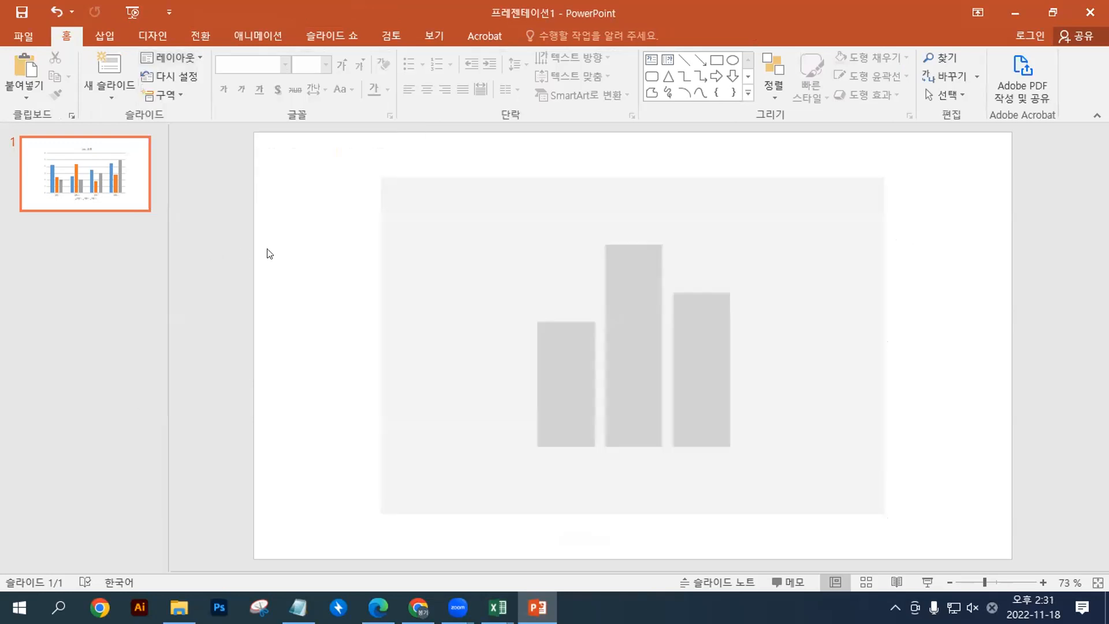
pyautogui.click(512, 225)
pyautogui.click(542, 36)
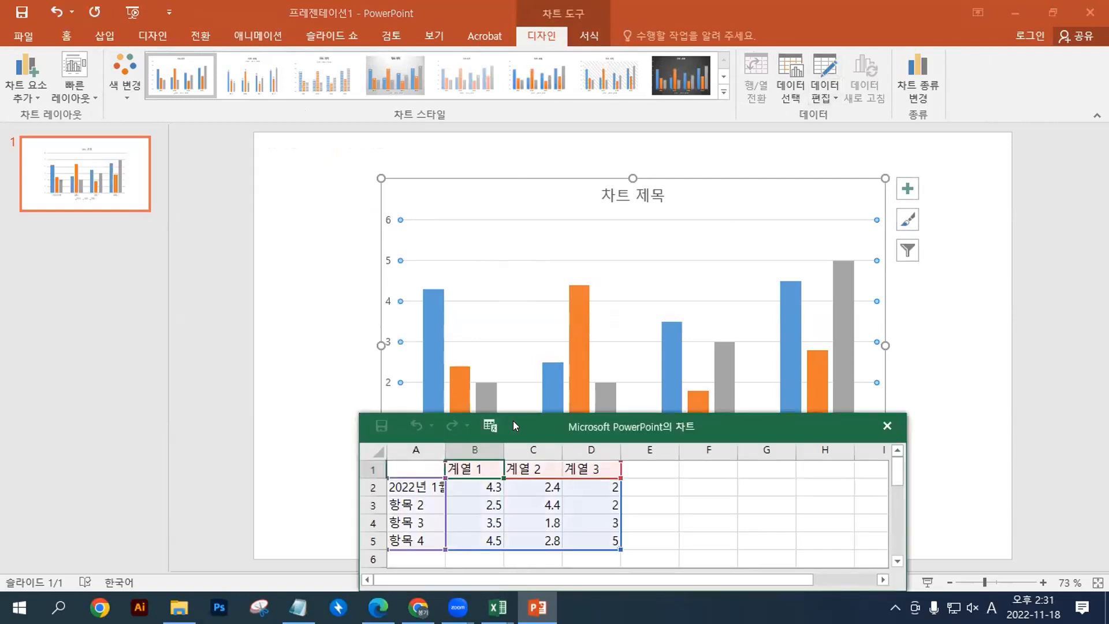
# Step: Maximize the chart's data sheet and copy "2022년 1월" from A2 into A3:A5
pyautogui.moveTo(513, 421); pyautogui.dragTo(433, 232)
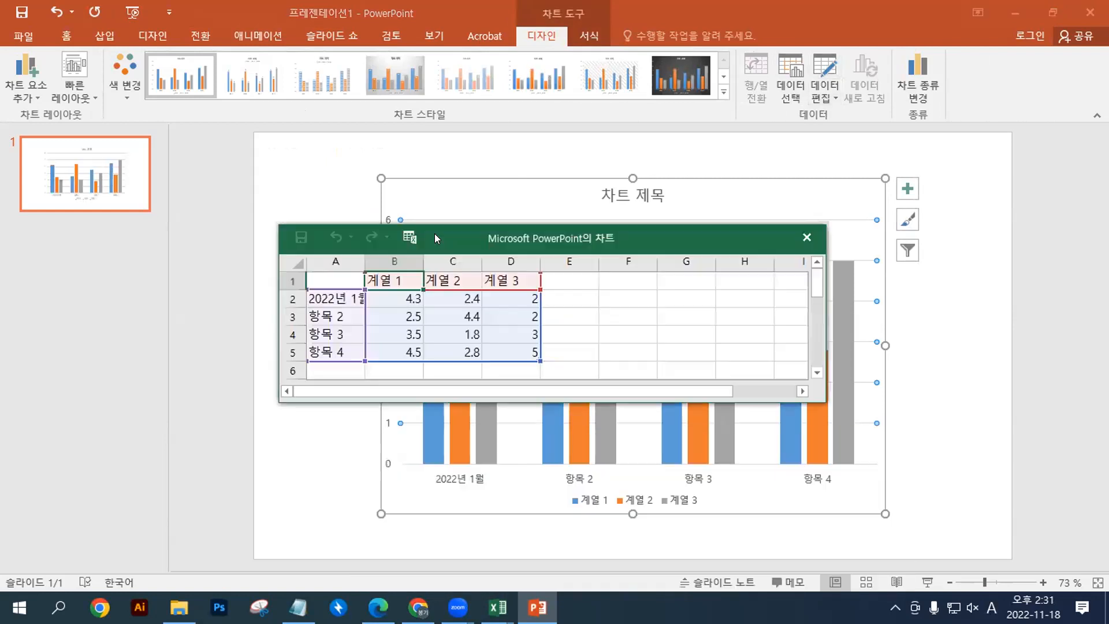
pyautogui.click(349, 298)
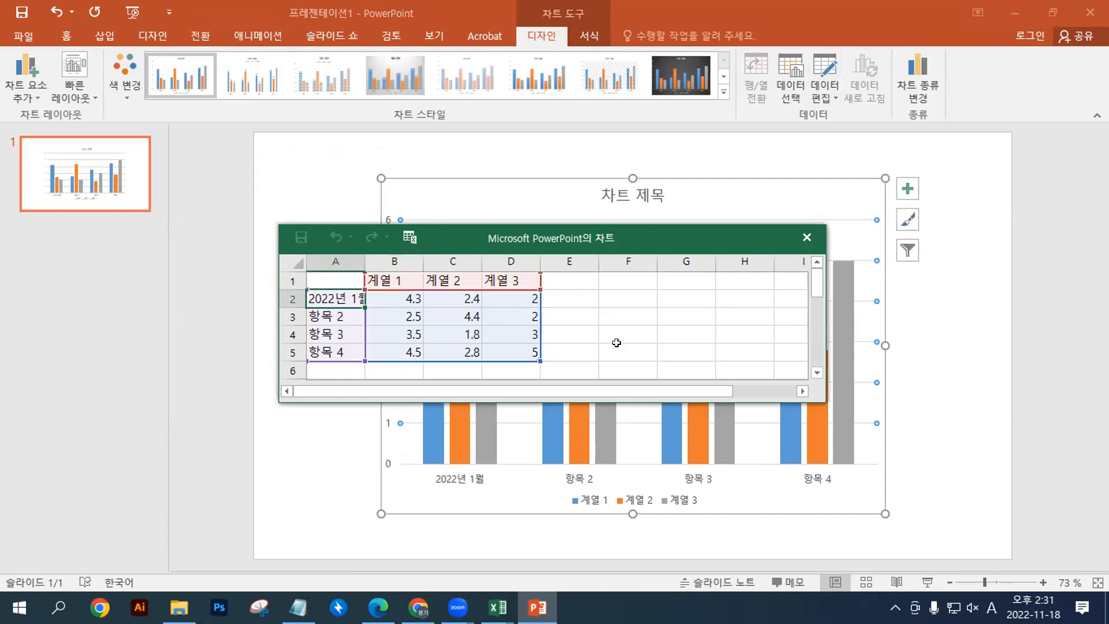
pyautogui.doubleClick(657, 237)
pyautogui.scroll(8, 622, 347)
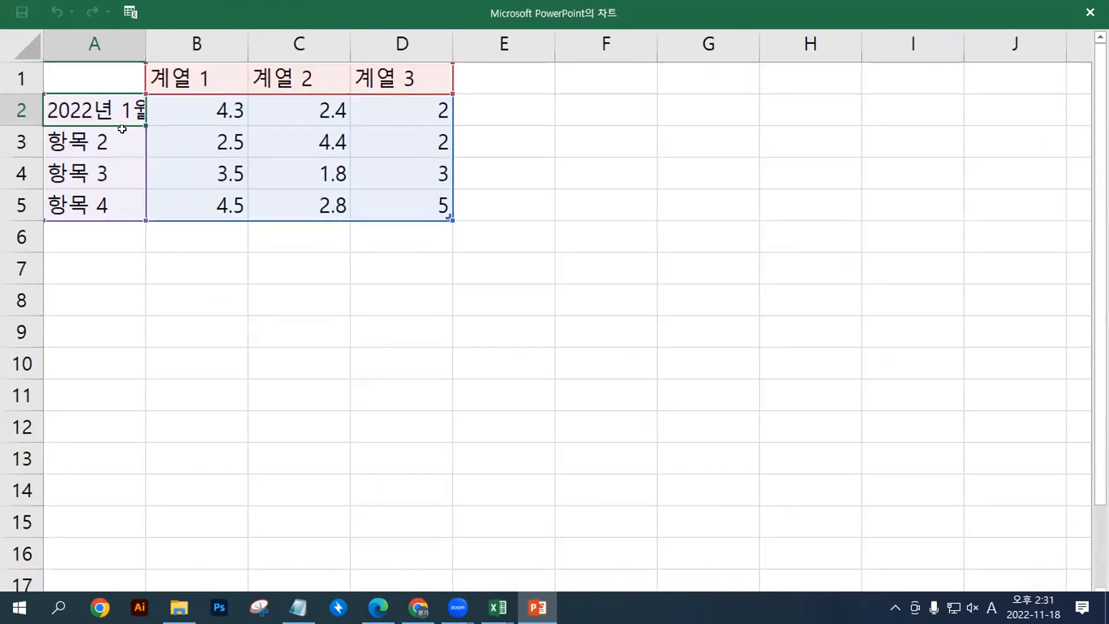
pyautogui.hotkey('ctrl', 'c')
pyautogui.moveTo(101, 141); pyautogui.dragTo(99, 204)
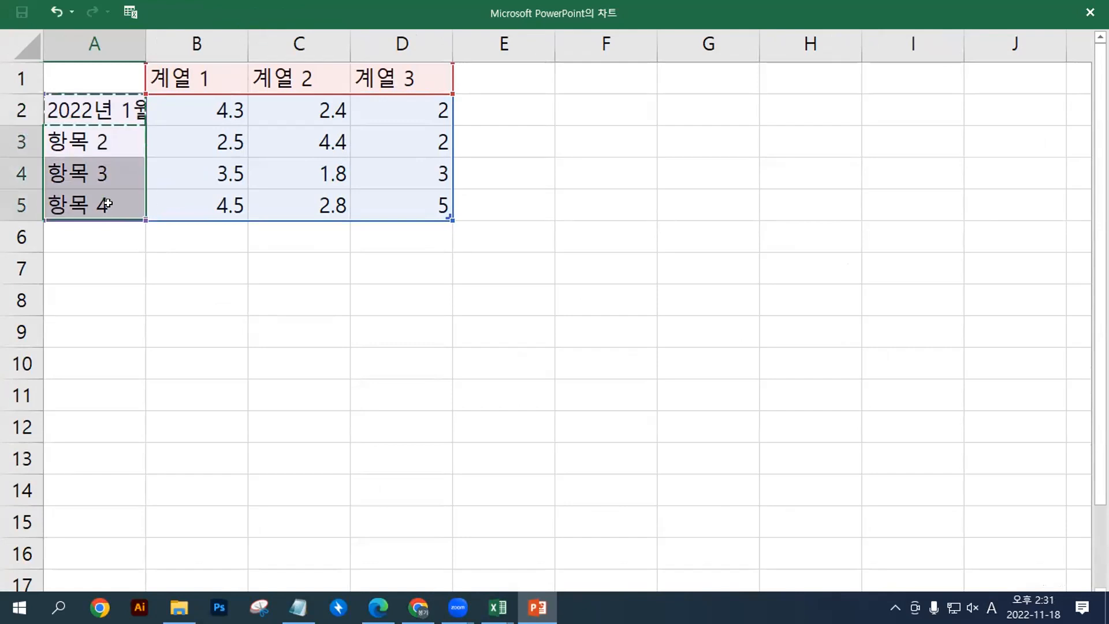
pyautogui.hotkey('ctrl', 'v')
# Step: Change the categories in A3, A4 and A5 to "2022년 2월", "2022년 3월" and "2022년 4월", and close the chart data sheet
pyautogui.click(97, 147)
pyautogui.doubleClick(127, 151)
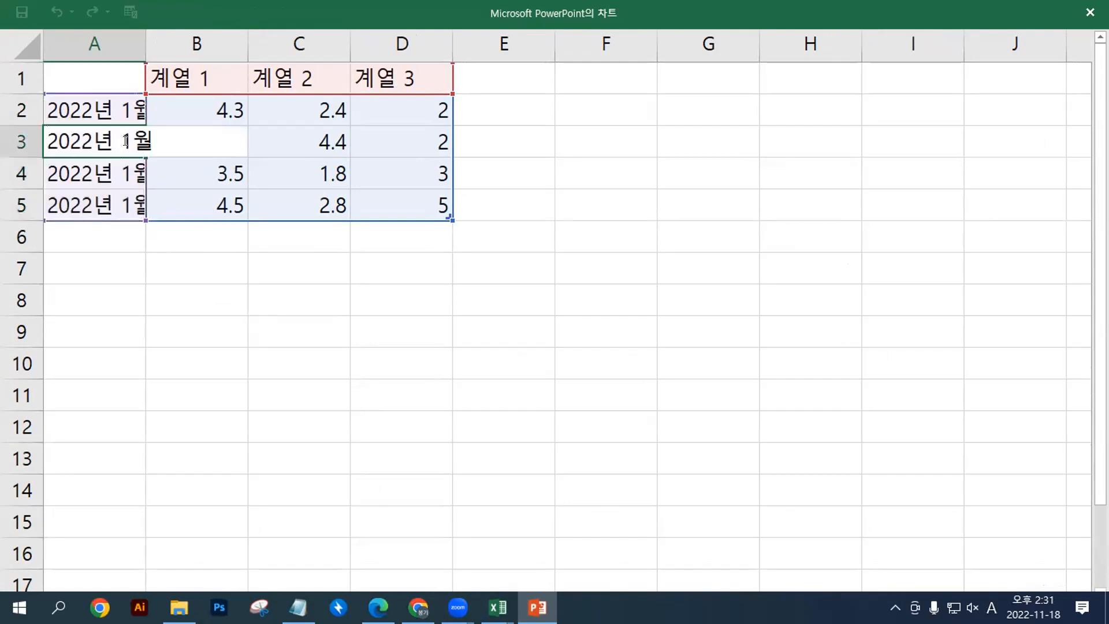
pyautogui.press('BackSpace')
pyautogui.write('2')
pyautogui.click(127, 170)
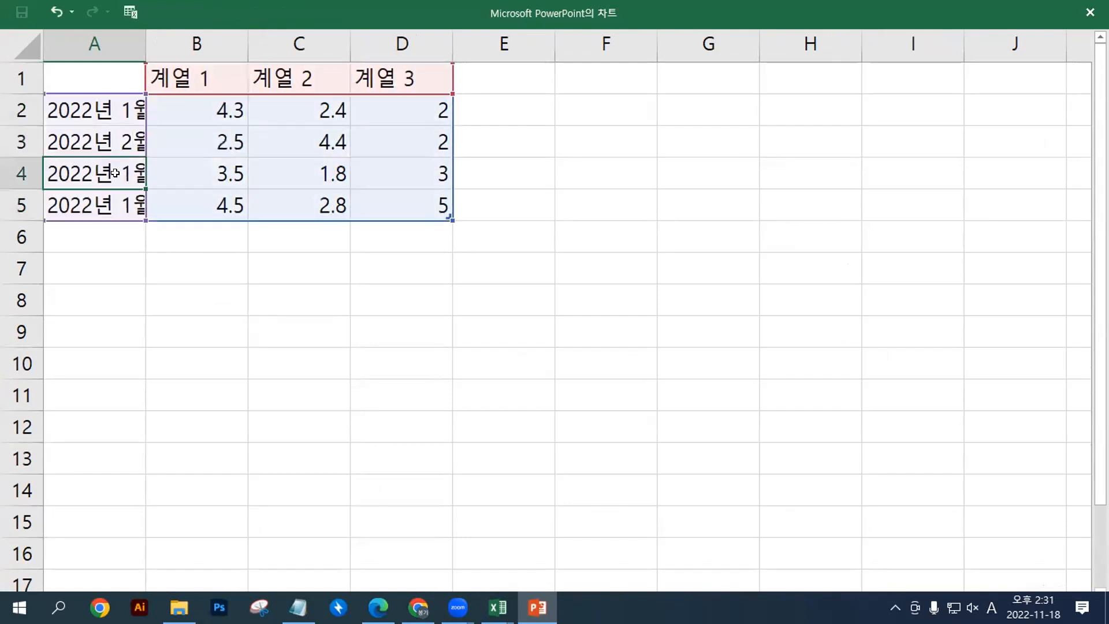
pyautogui.doubleClick(127, 170)
pyautogui.press('BackSpace')
pyautogui.write('3')
pyautogui.click(126, 204)
pyautogui.moveTo(133, 203); pyautogui.dragTo(116, 202)
pyautogui.write('4')
pyautogui.click(415, 260)
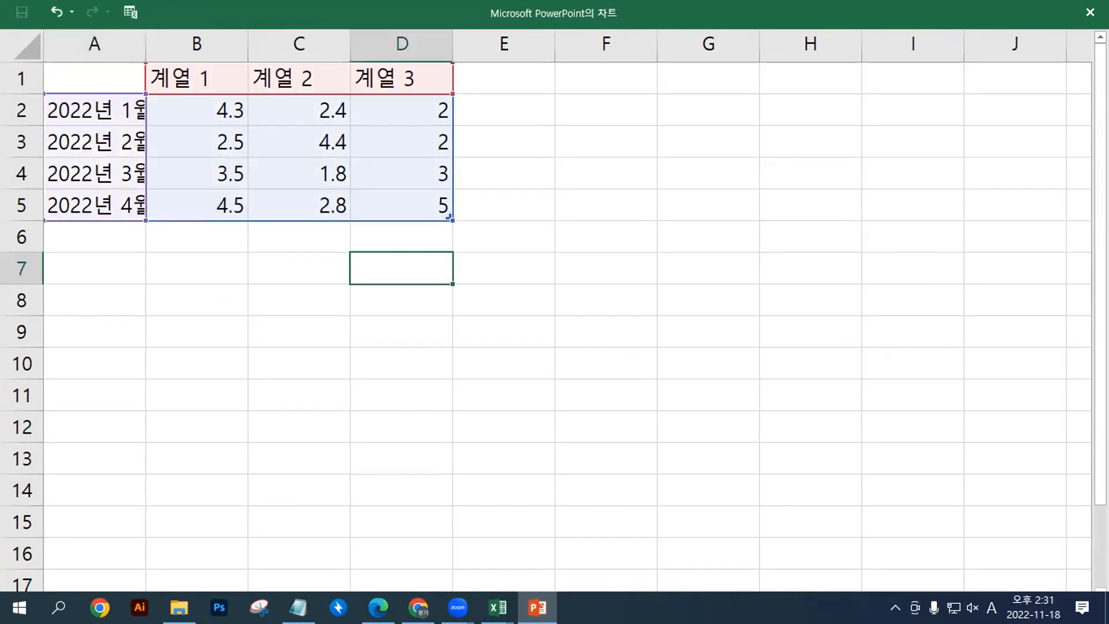
pyautogui.click(1080, 11)
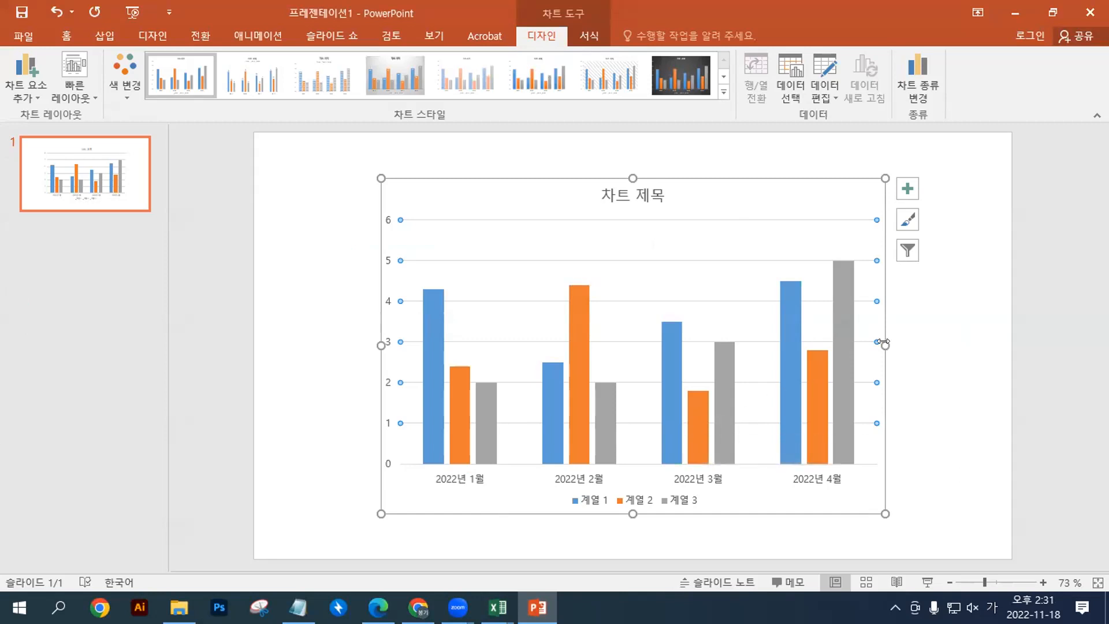
# Step: Widen the column chart slightly, open its data sheet and place the sheet window above the chart's lower half
pyautogui.moveTo(877, 341)
pyautogui.mouseDown()
pyautogui.moveTo(733, 331)
pyautogui.moveTo(878, 323)
pyautogui.mouseUp()
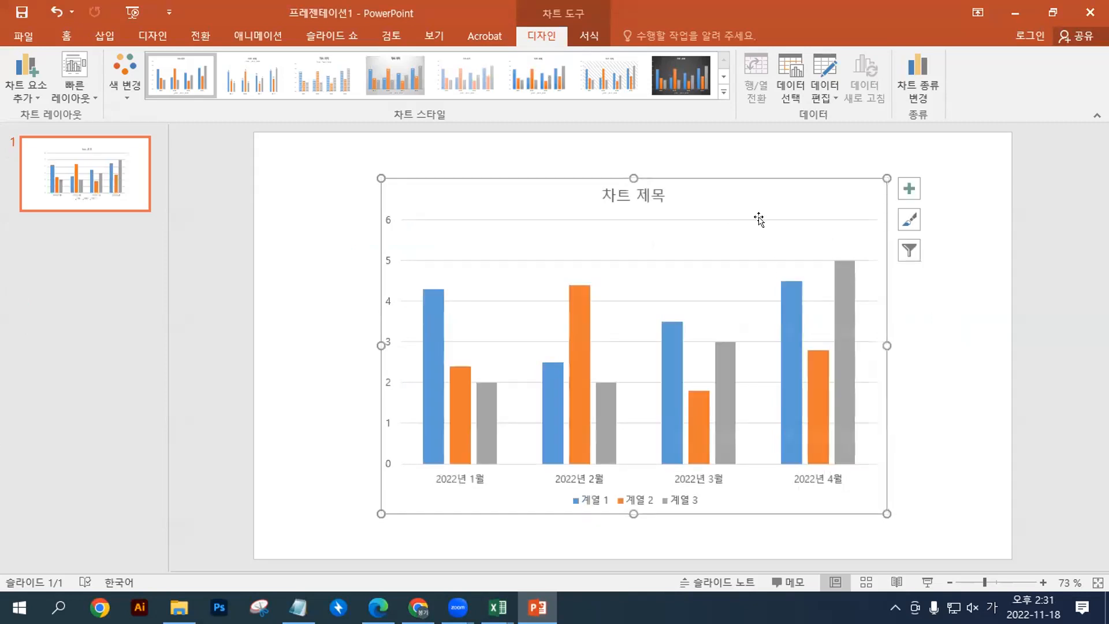
pyautogui.click(826, 62)
pyautogui.moveTo(682, 425); pyautogui.dragTo(653, 165)
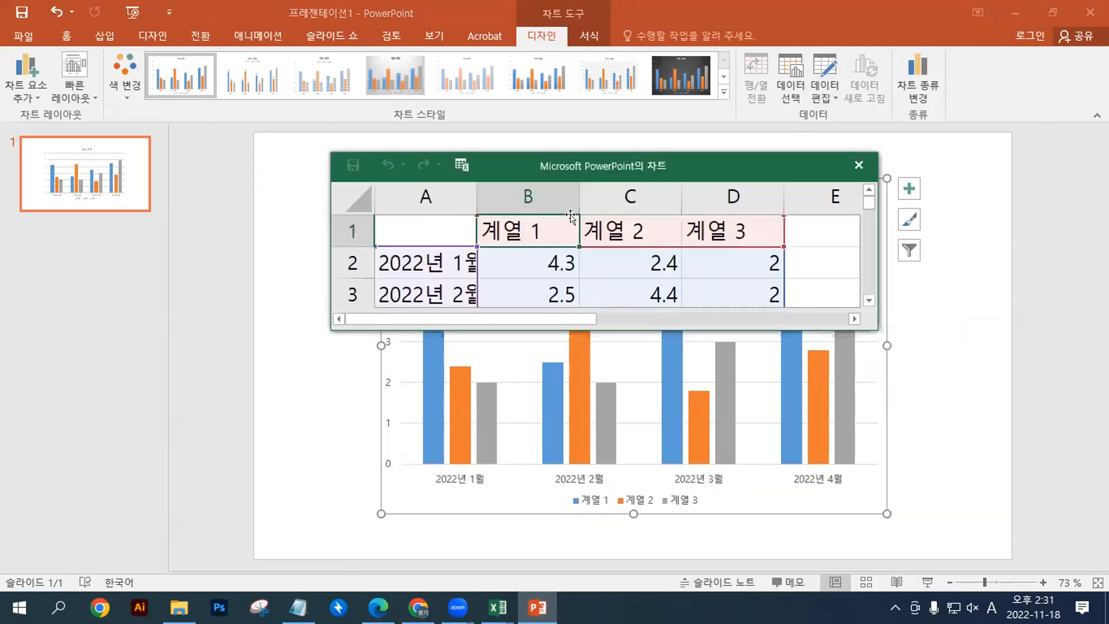
# Step: Split the first category in A2 of the data sheet with a line break between "2022년" and "1월"
pyautogui.doubleClick(449, 260)
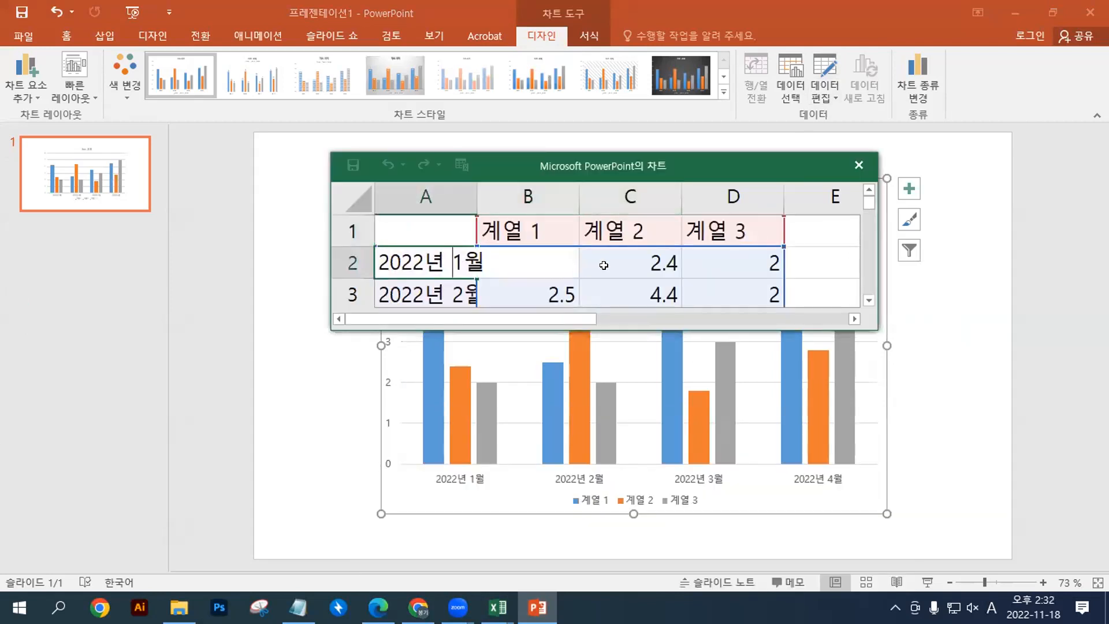
pyautogui.press('BackSpace')
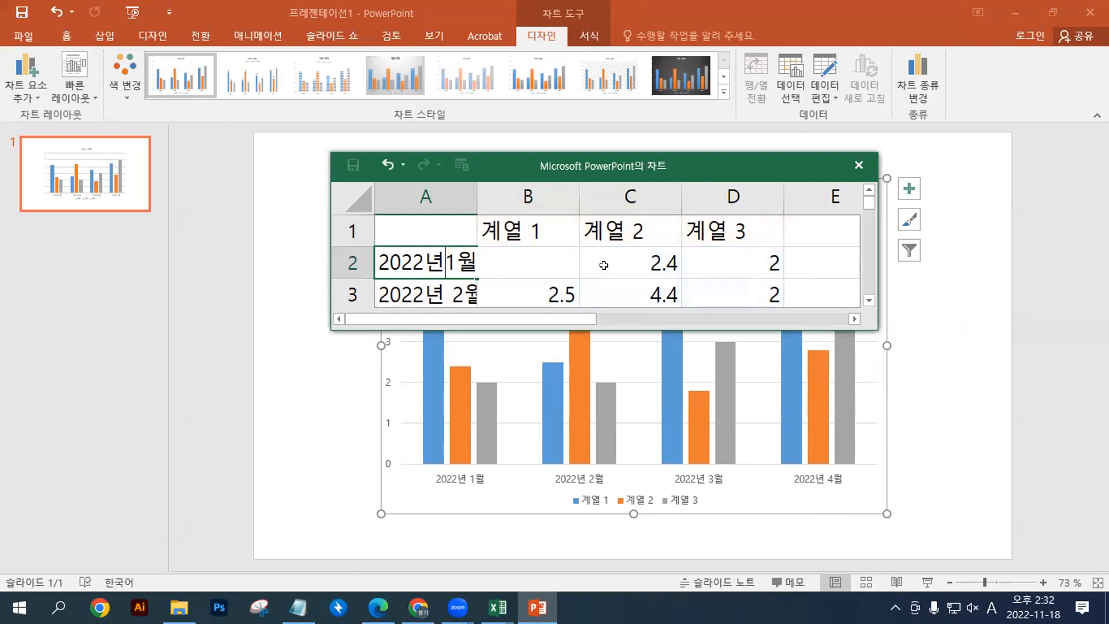
pyautogui.press('BackSpace')
pyautogui.press('BackSpace')
pyautogui.press('BackSpace')
pyautogui.press('BackSpace')
pyautogui.press('BackSpace')
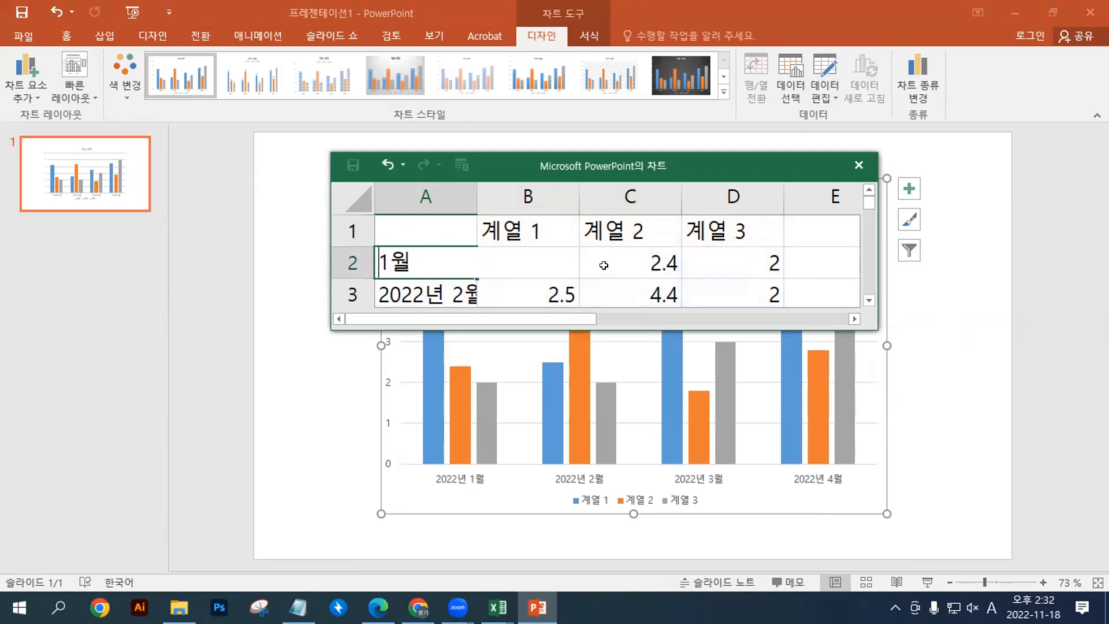
pyautogui.press('Return')
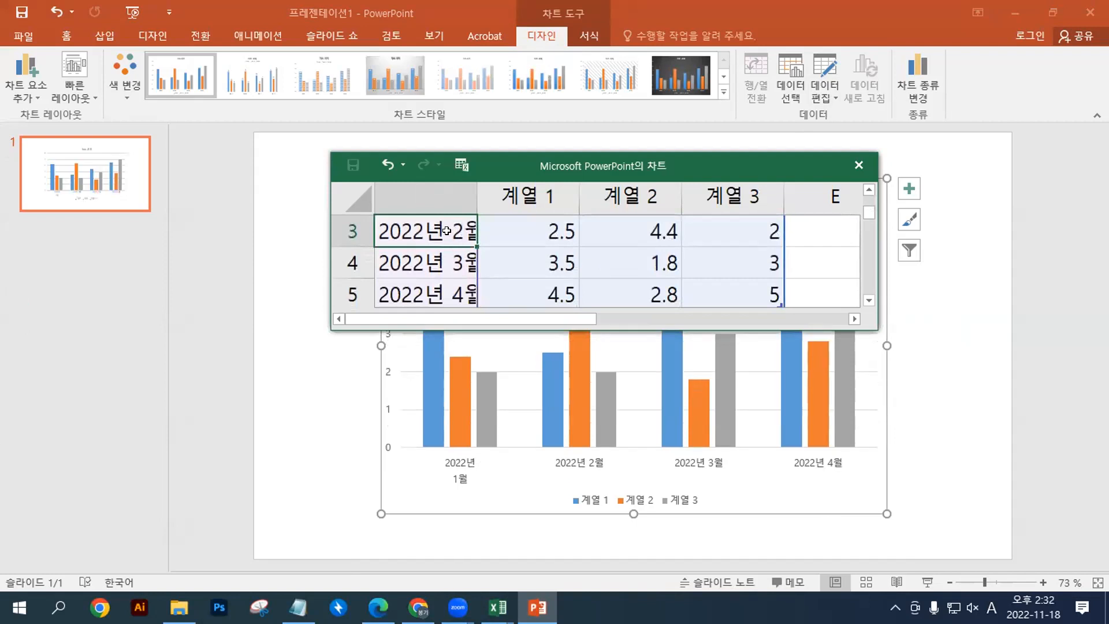
# Step: Split the category in A3 with a line break between "2022년" and "2월", and close the data sheet
pyautogui.doubleClick(453, 230)
pyautogui.press('BackSpace')
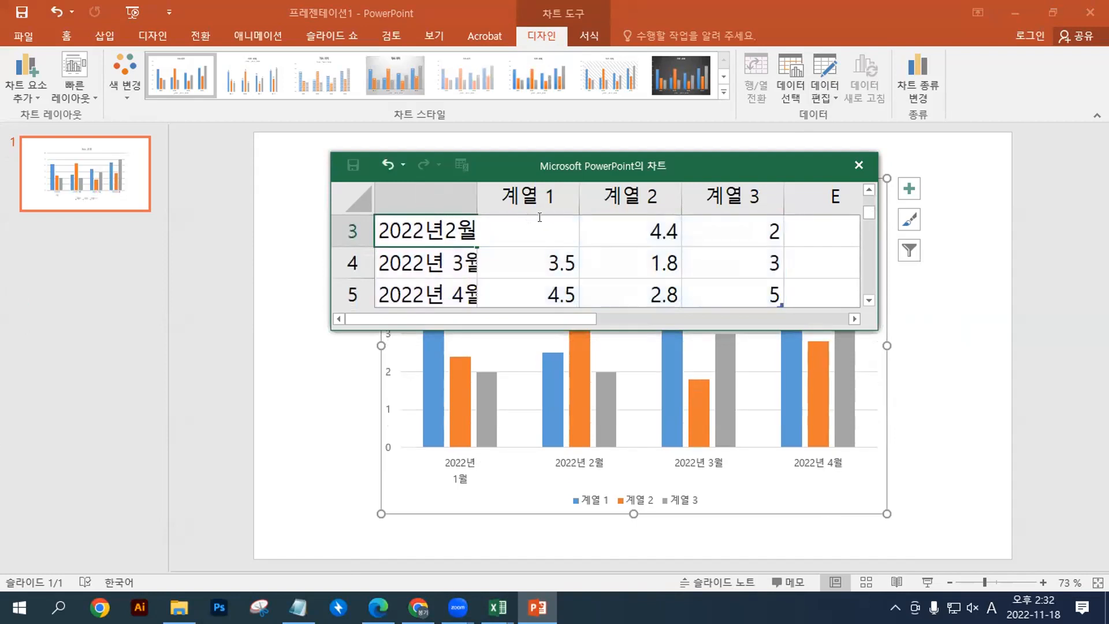
pyautogui.hotkey('alt', 'Return')
pyautogui.press('Return')
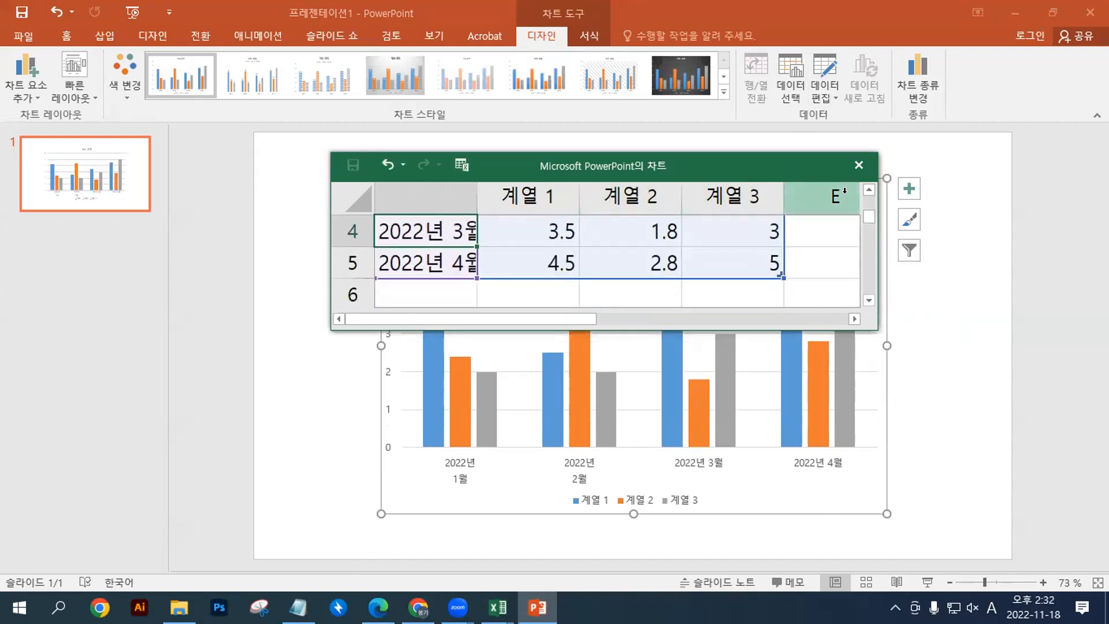
pyautogui.click(860, 166)
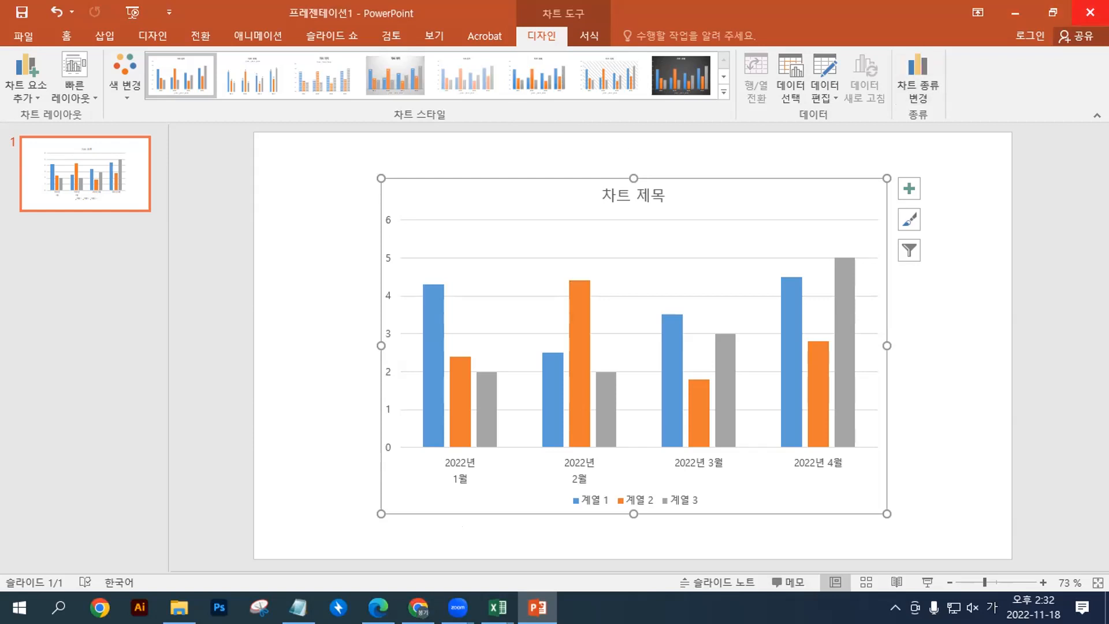
# Step: Close the presentation without saving it and return to the Excel workbook, selecting cell B15
pyautogui.click(1090, 12)
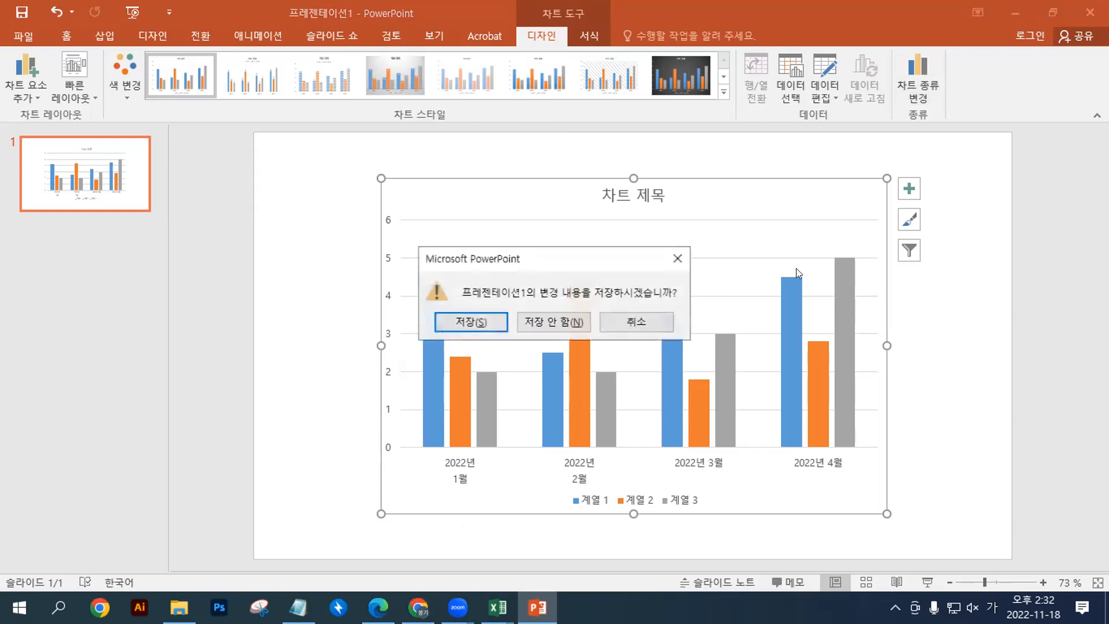
pyautogui.click(555, 323)
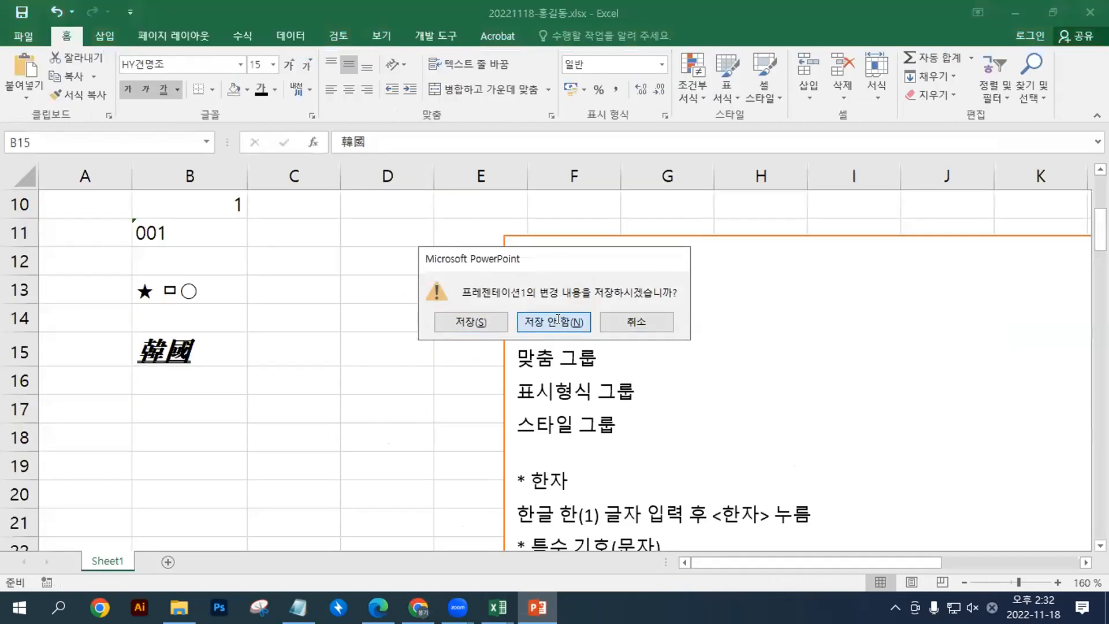
pyautogui.click(321, 463)
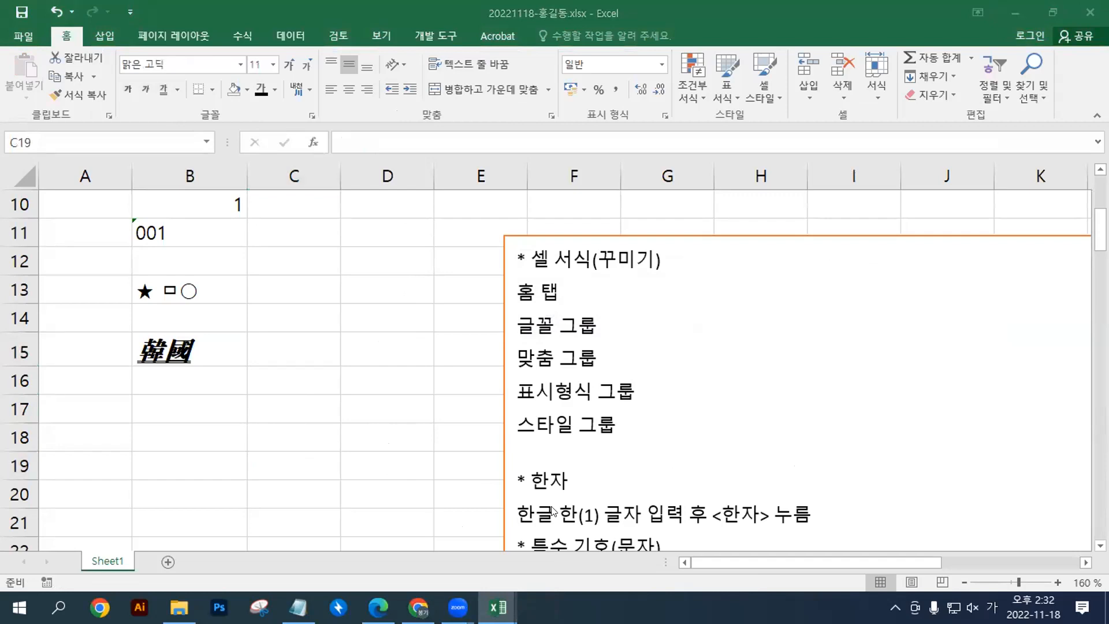
pyautogui.click(242, 350)
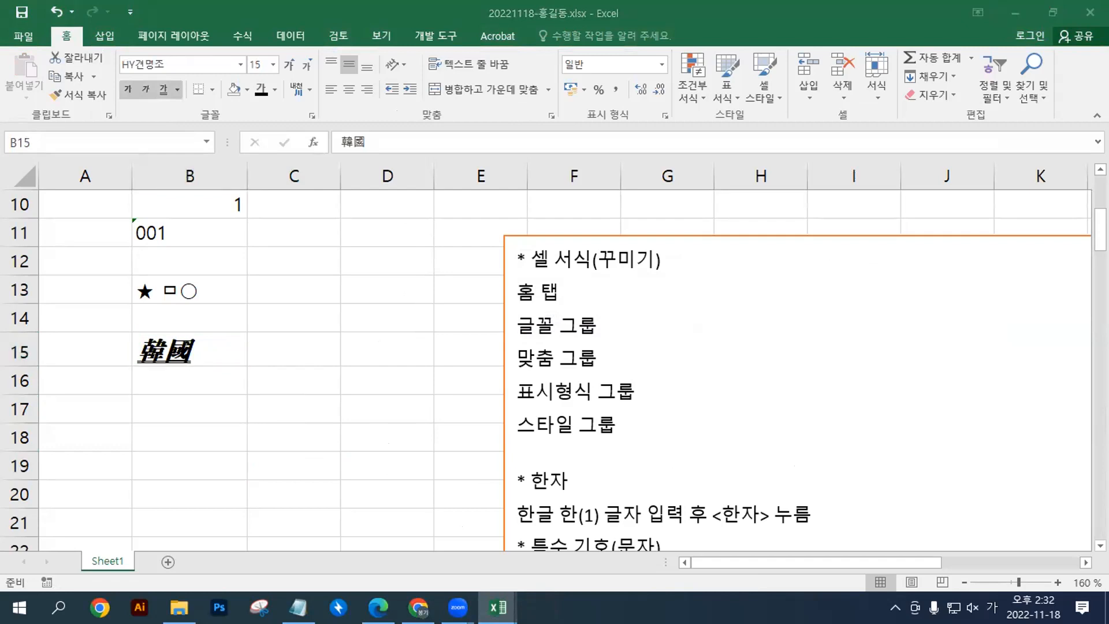
# Step: Insert "* 서식만 지우기" at the start of the notes text box, with "홈 탭 > 편집 그룹 > 지우기-서식지우기 명령 이용" on the next line
pyautogui.click(540, 253)
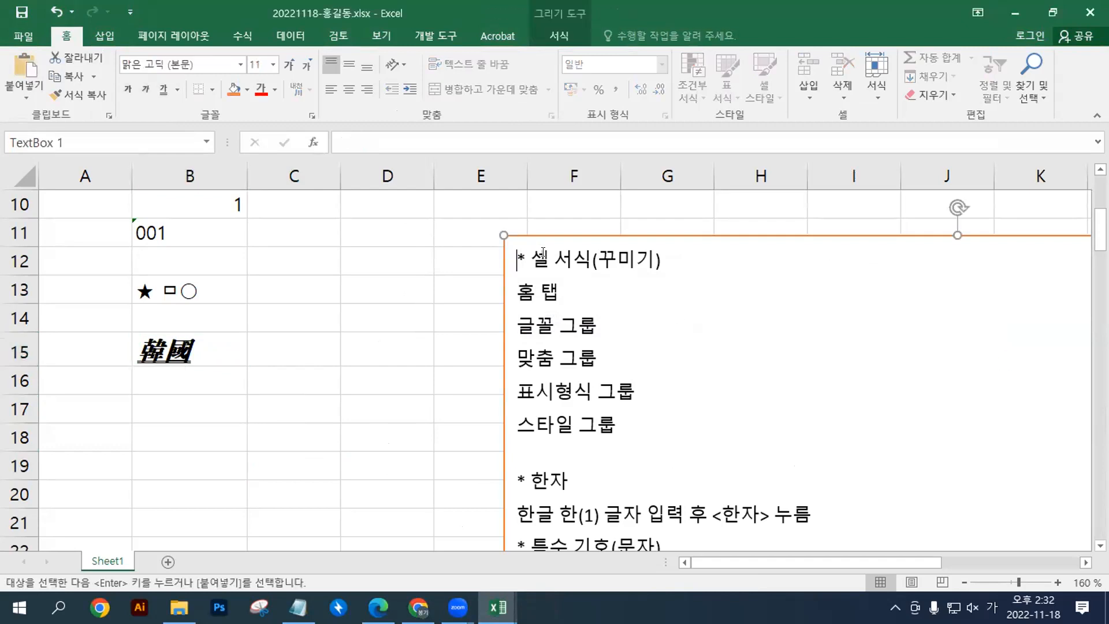
pyautogui.write('* 서식만 지우기 홈 탭 > 편집 그룹 > 지우기-서식지우기 명령 이용')
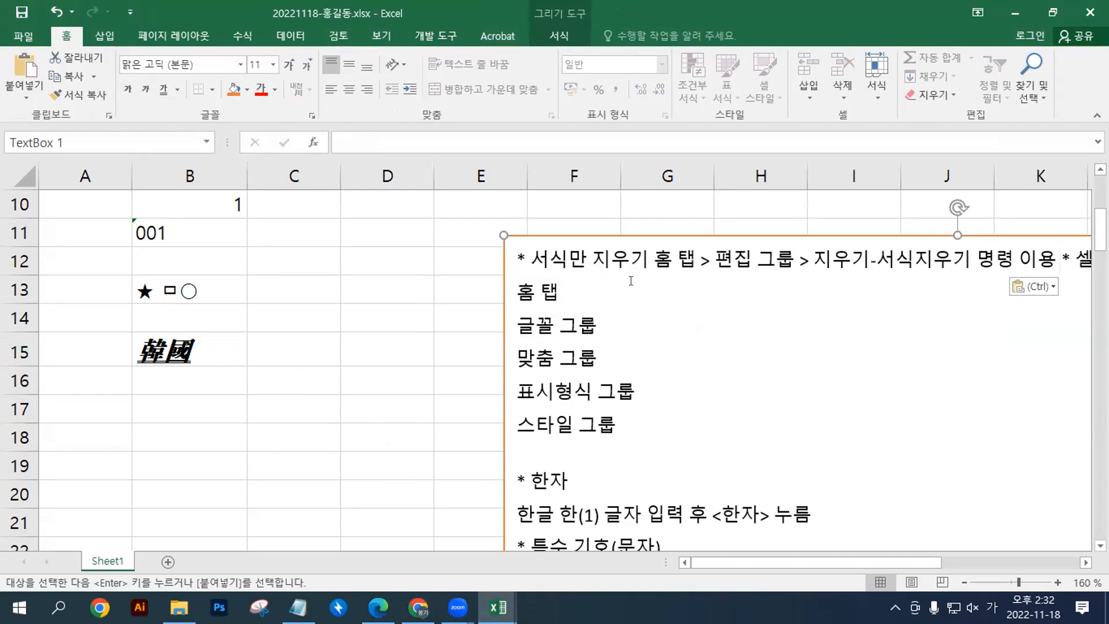
pyautogui.click(664, 259)
pyautogui.write('* 서식만 지우기')
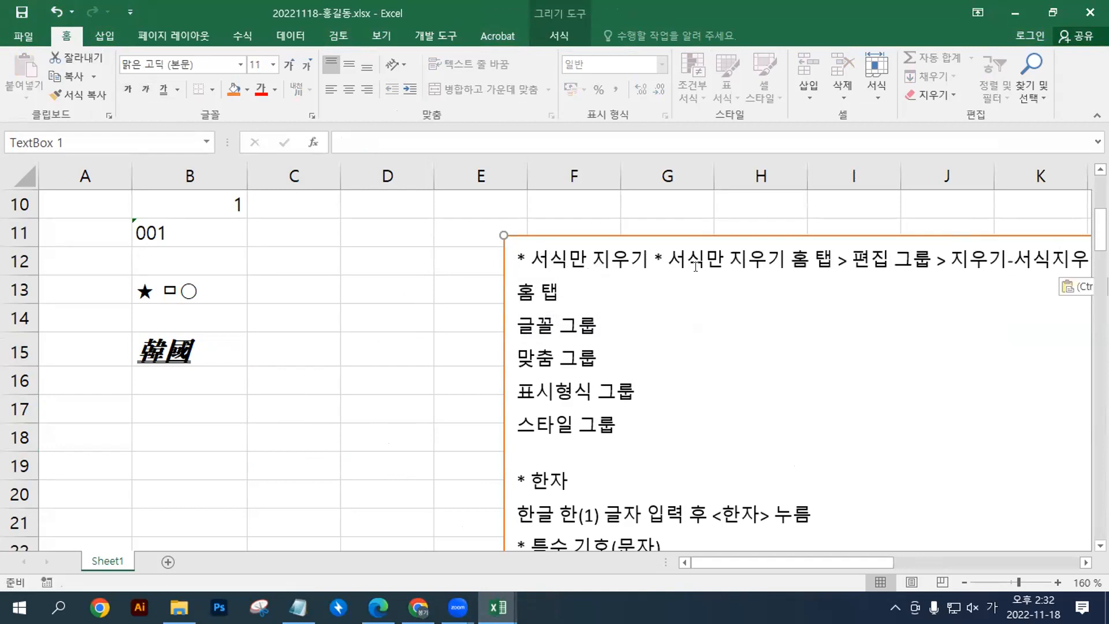
pyautogui.hotkey('ctrl', 'z')
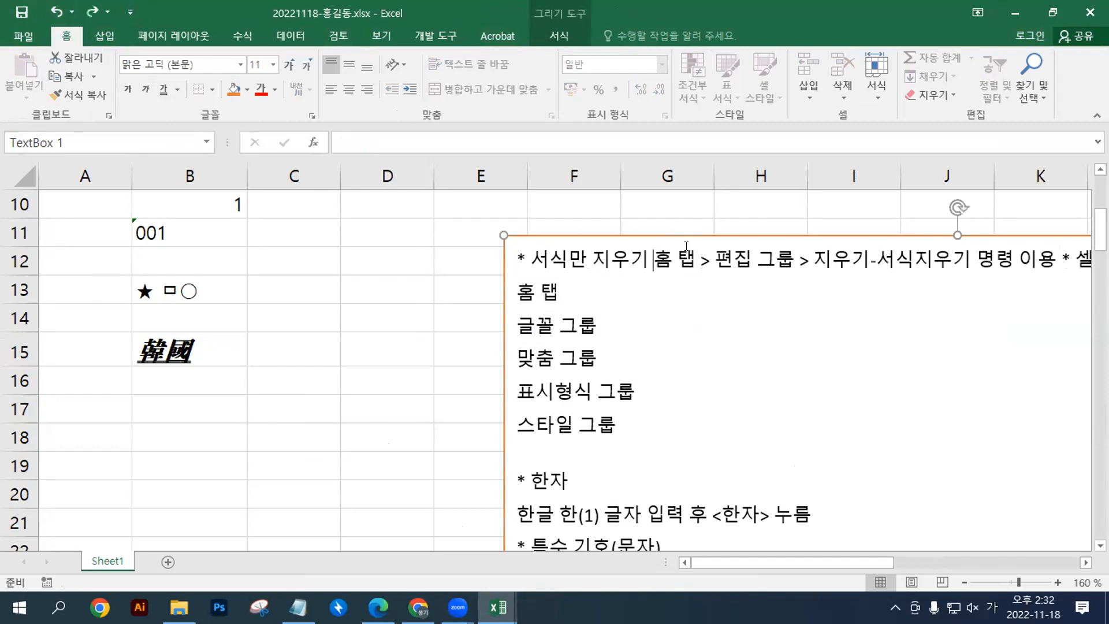
pyautogui.press('Return')
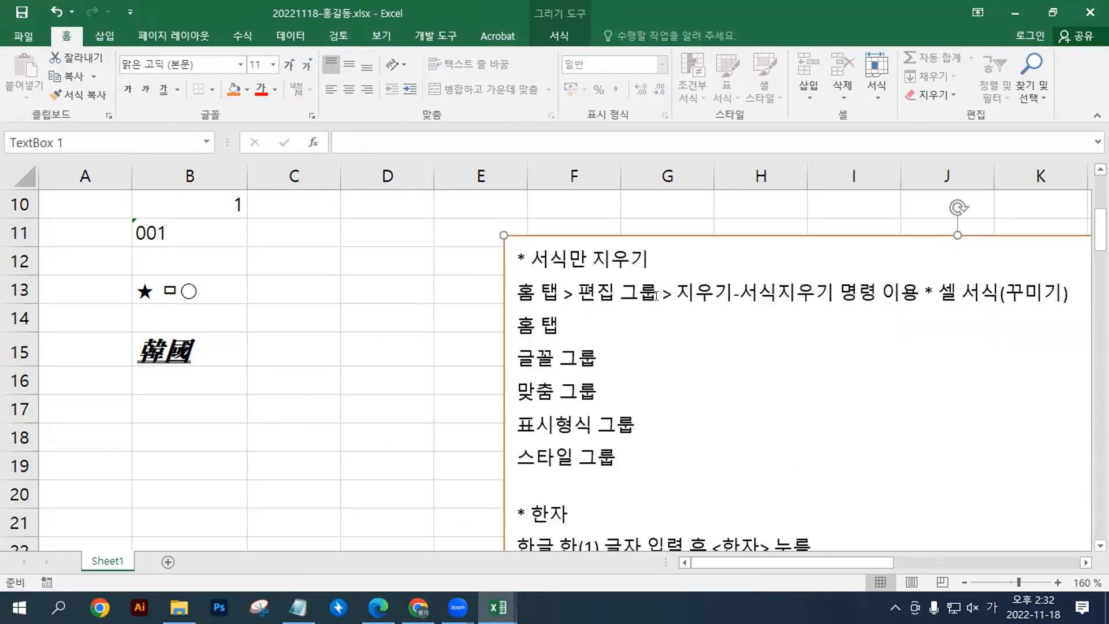
pyautogui.press('Return')
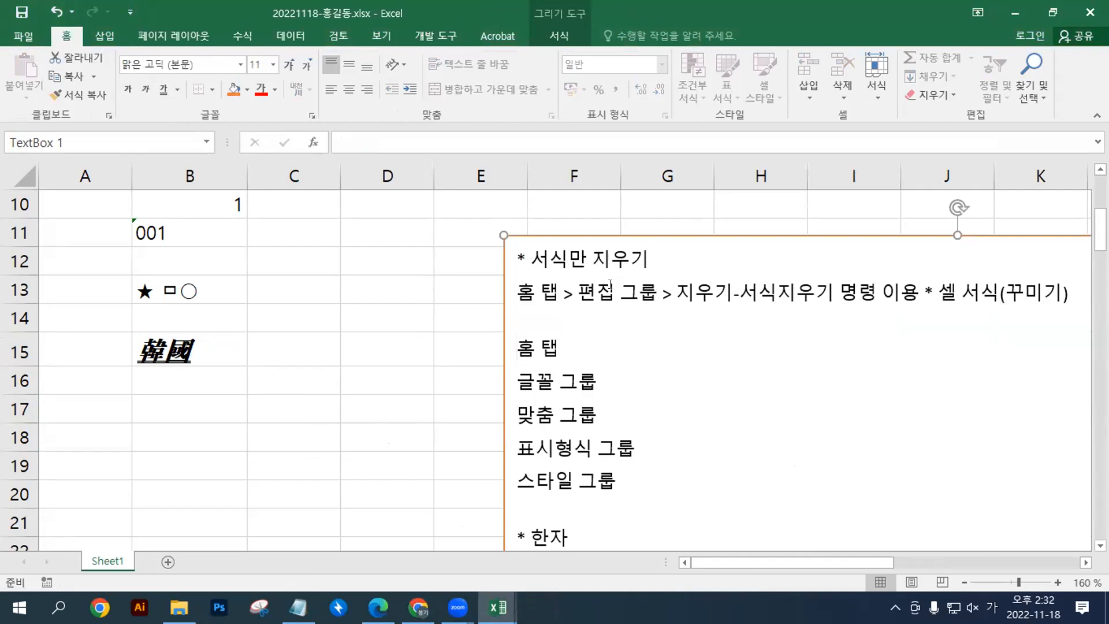
# Step: Clear only the formatting of cell B15, keeping its content
pyautogui.click(148, 350)
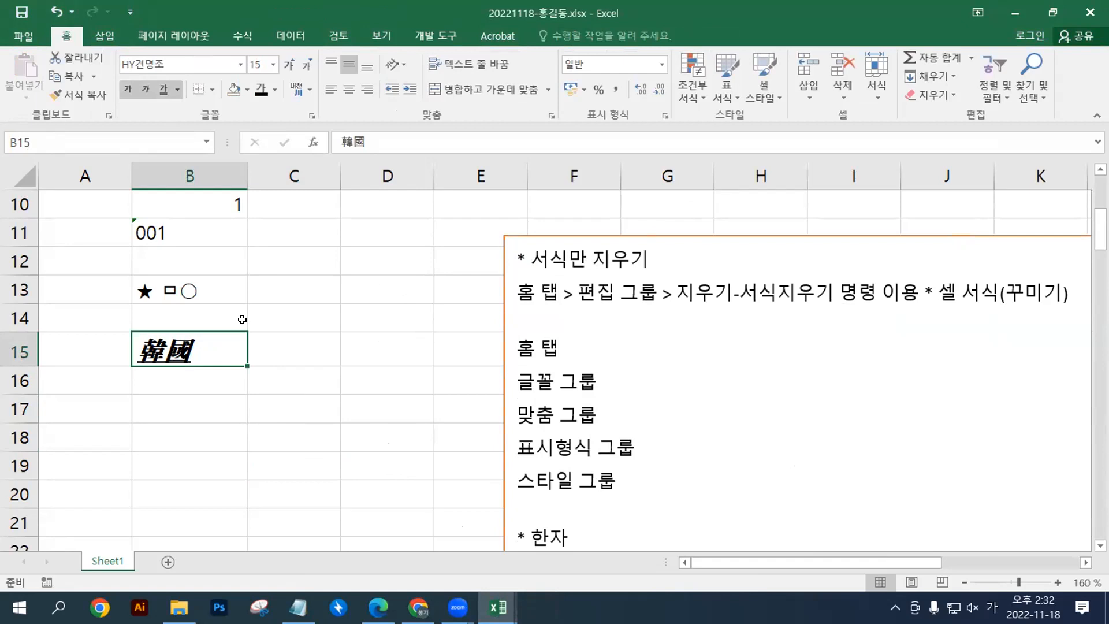
pyautogui.click(945, 95)
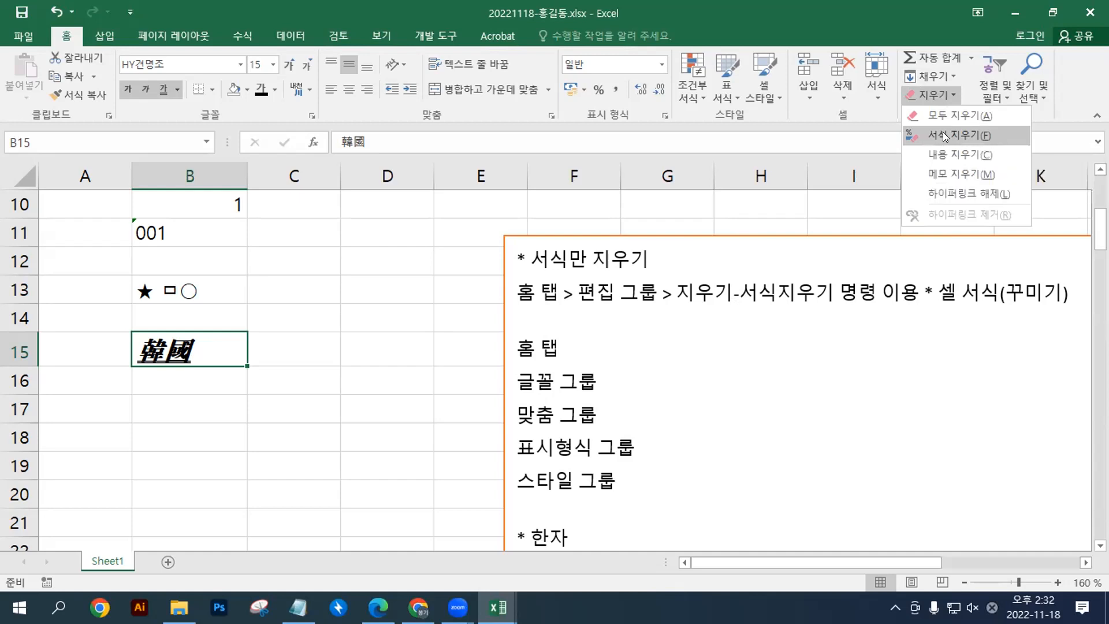
pyautogui.click(943, 133)
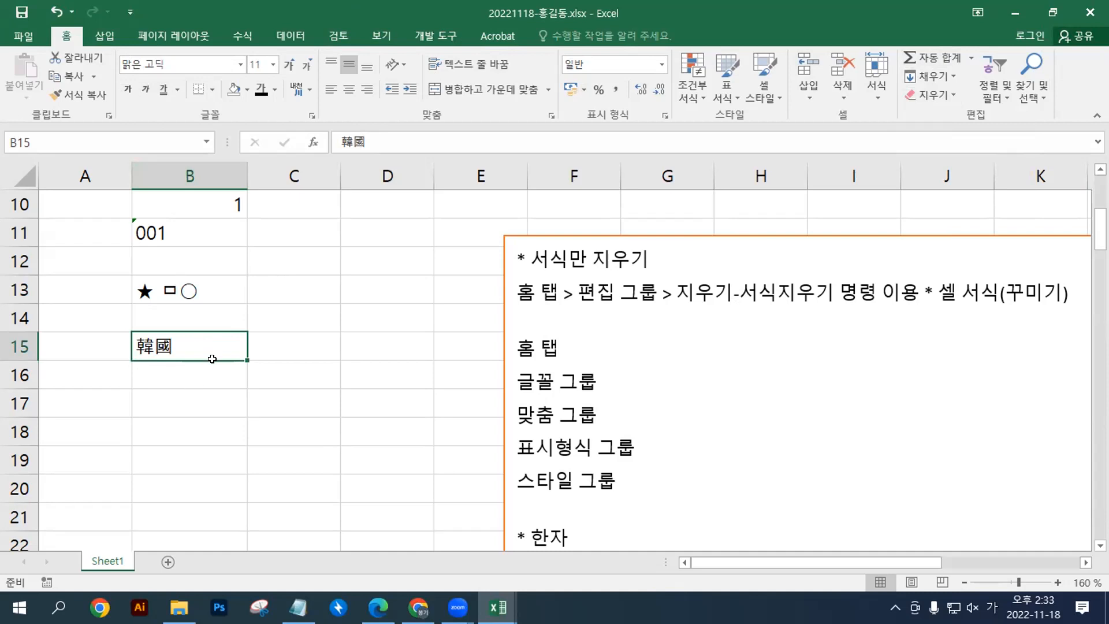
# Step: Apply a bottom border and a top border to the range B15:D17
pyautogui.moveTo(230, 349); pyautogui.dragTo(370, 400)
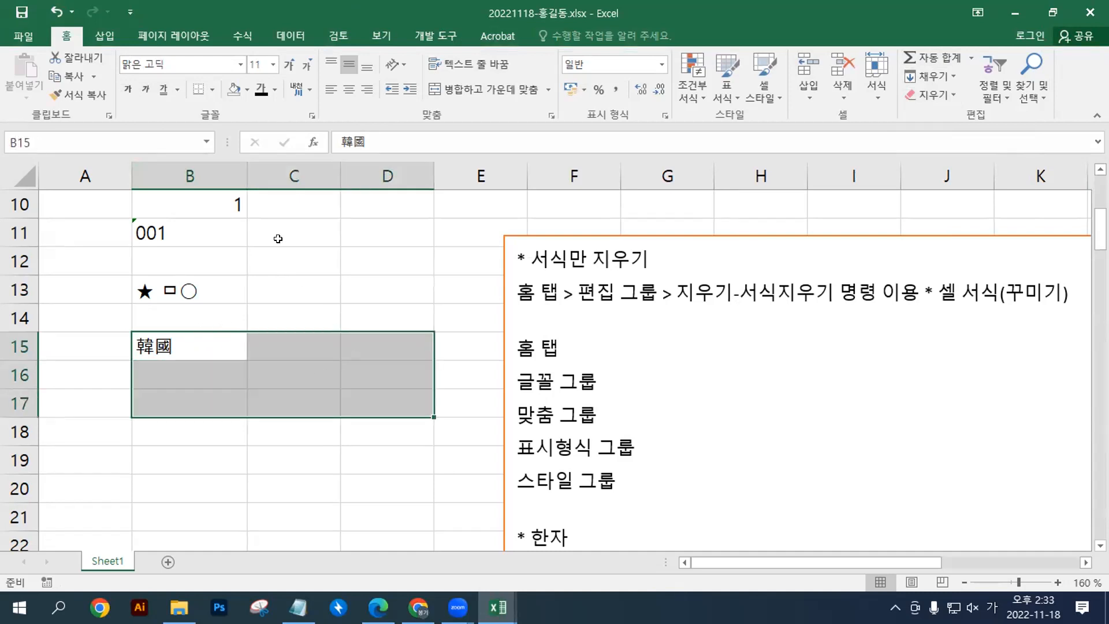
pyautogui.click(209, 90)
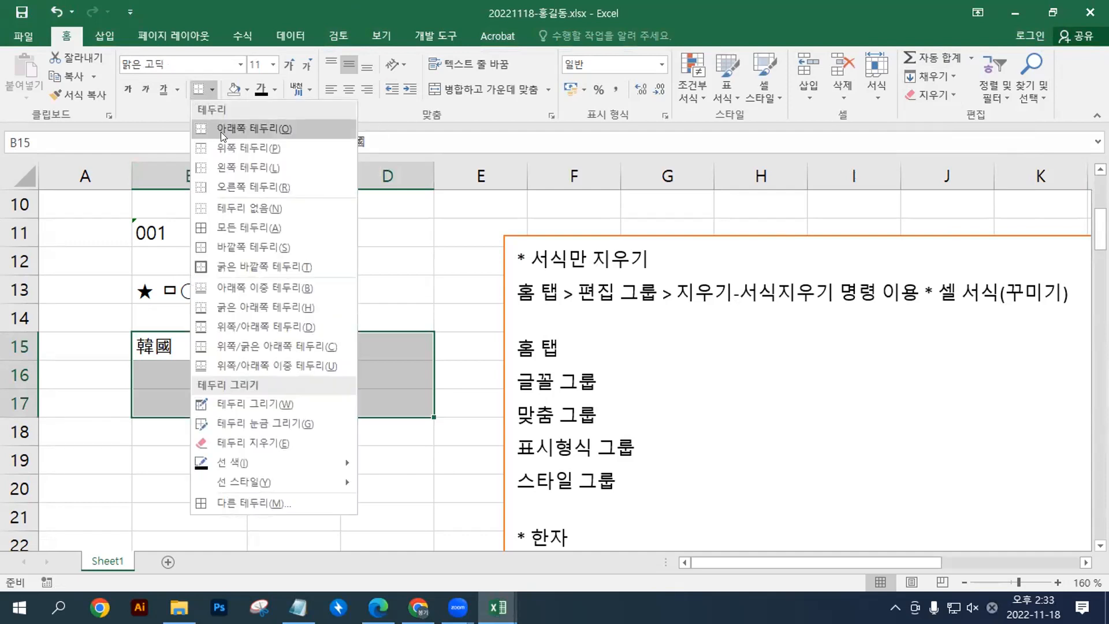
pyautogui.click(220, 131)
pyautogui.click(266, 450)
pyautogui.moveTo(218, 341); pyautogui.dragTo(382, 398)
pyautogui.click(211, 90)
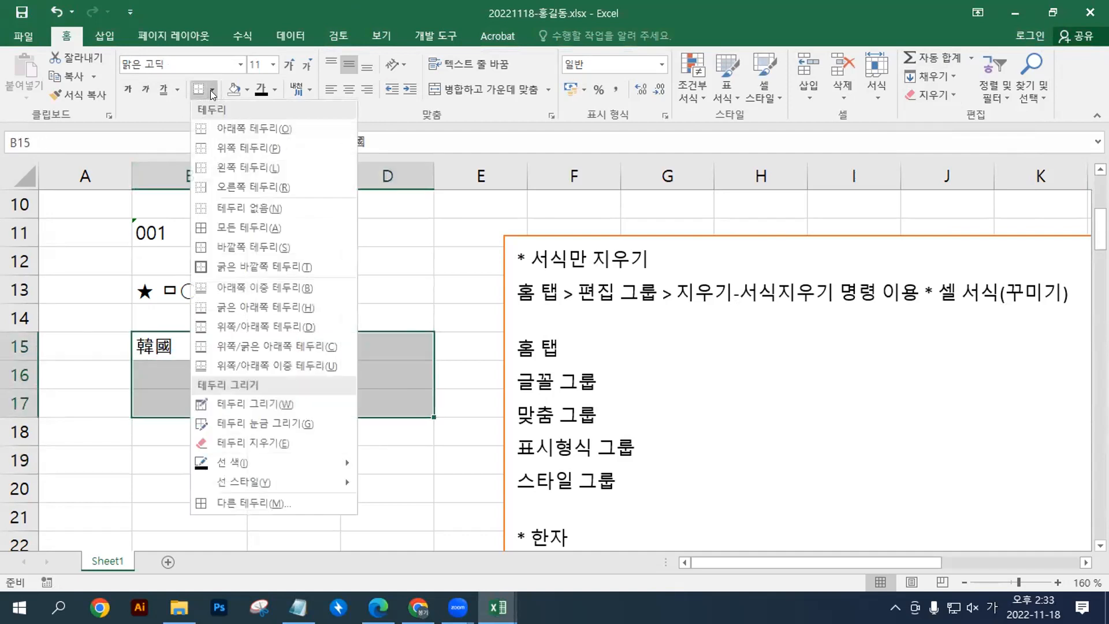
pyautogui.click(224, 147)
pyautogui.click(329, 448)
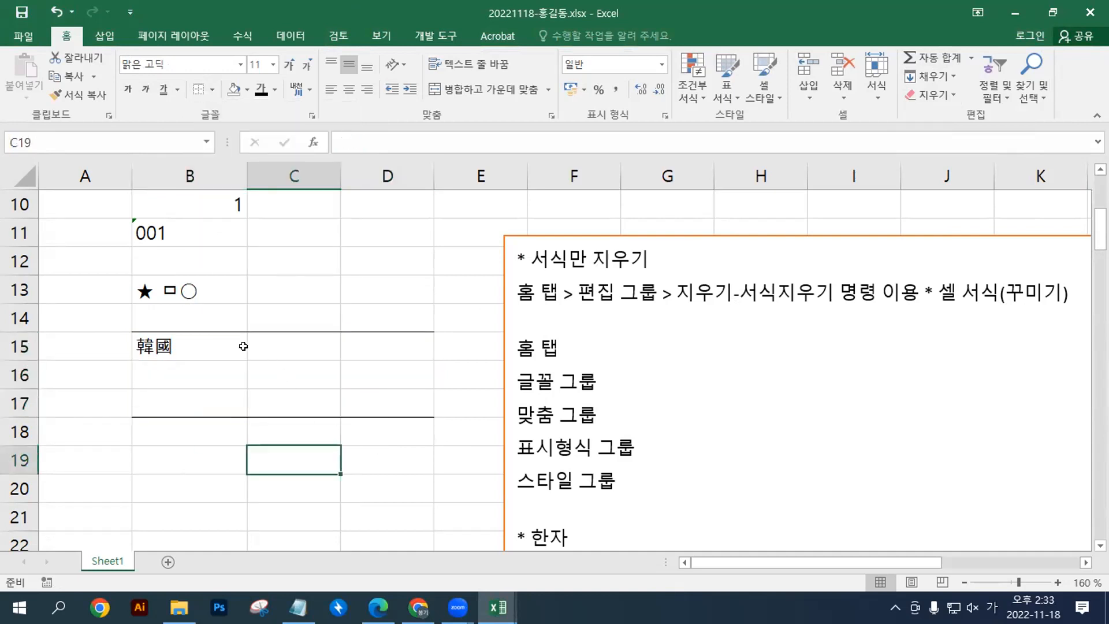
# Step: Apply all borders to B15:D17 and add a thick outside border around the range
pyautogui.moveTo(243, 346); pyautogui.dragTo(386, 398)
pyautogui.click(213, 91)
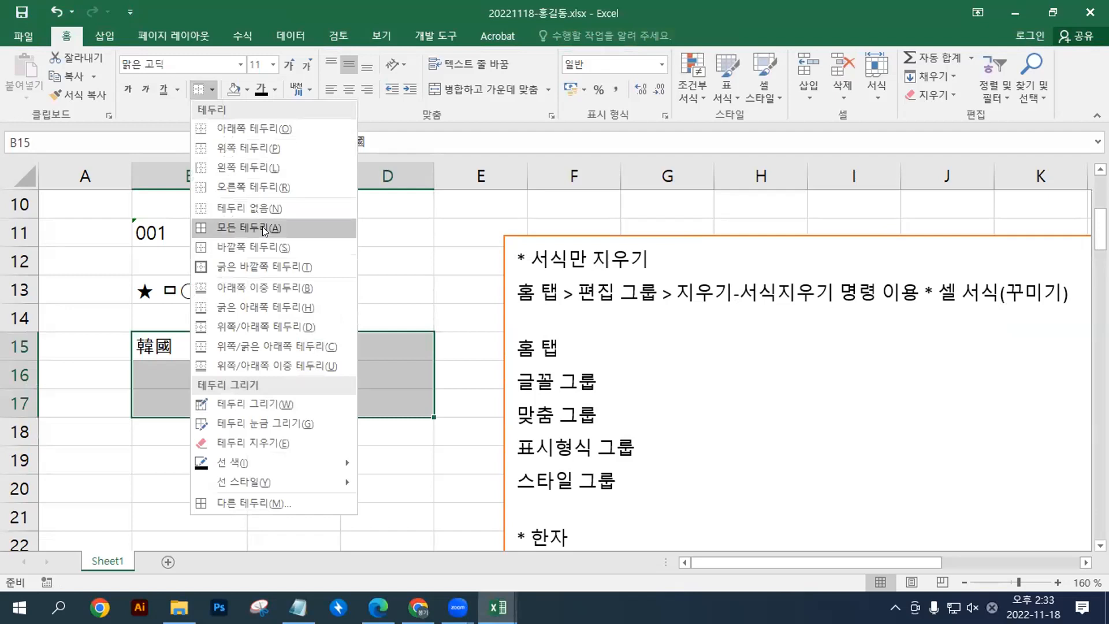
pyautogui.click(262, 228)
pyautogui.click(280, 455)
pyautogui.moveTo(204, 336); pyautogui.dragTo(386, 405)
pyautogui.click(212, 89)
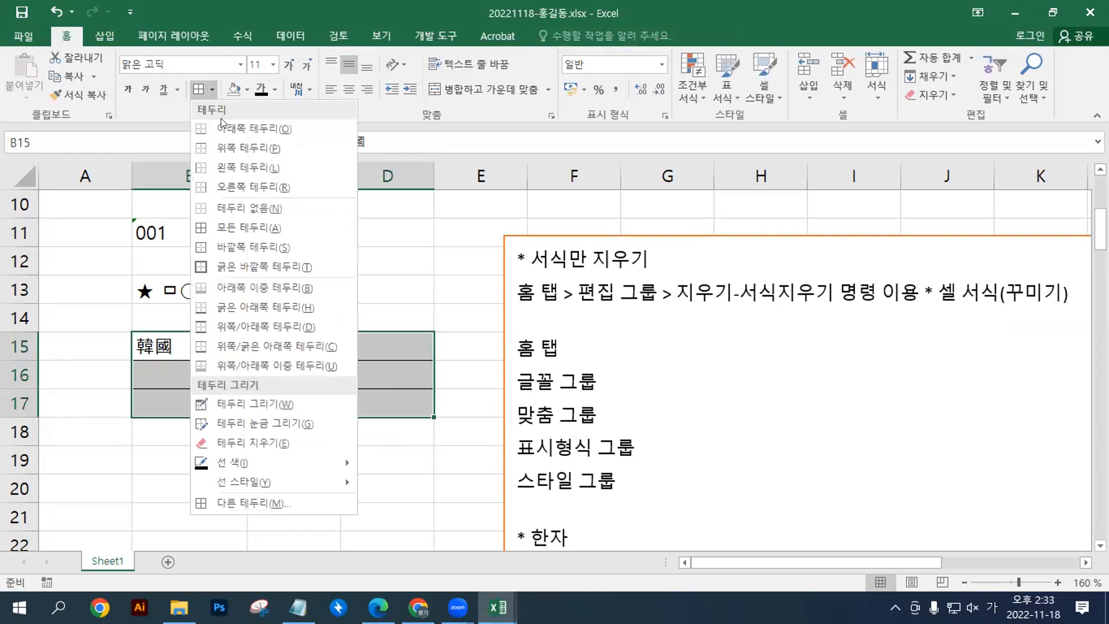
pyautogui.click(251, 266)
pyautogui.click(296, 472)
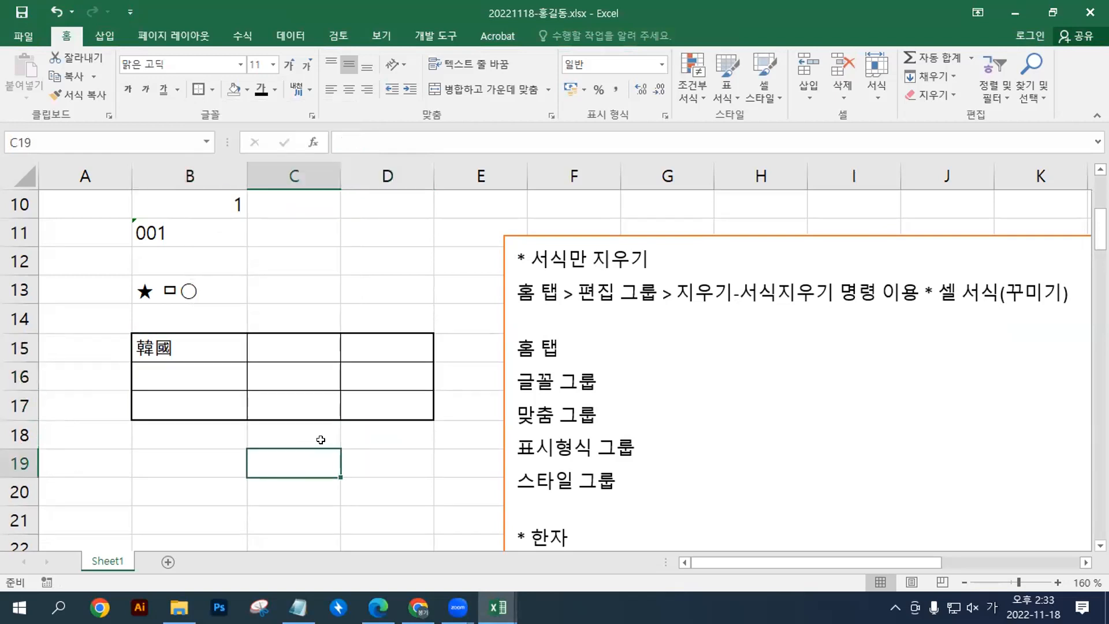
# Step: Remove all borders from the range B15:D17
pyautogui.moveTo(210, 345); pyautogui.dragTo(389, 399)
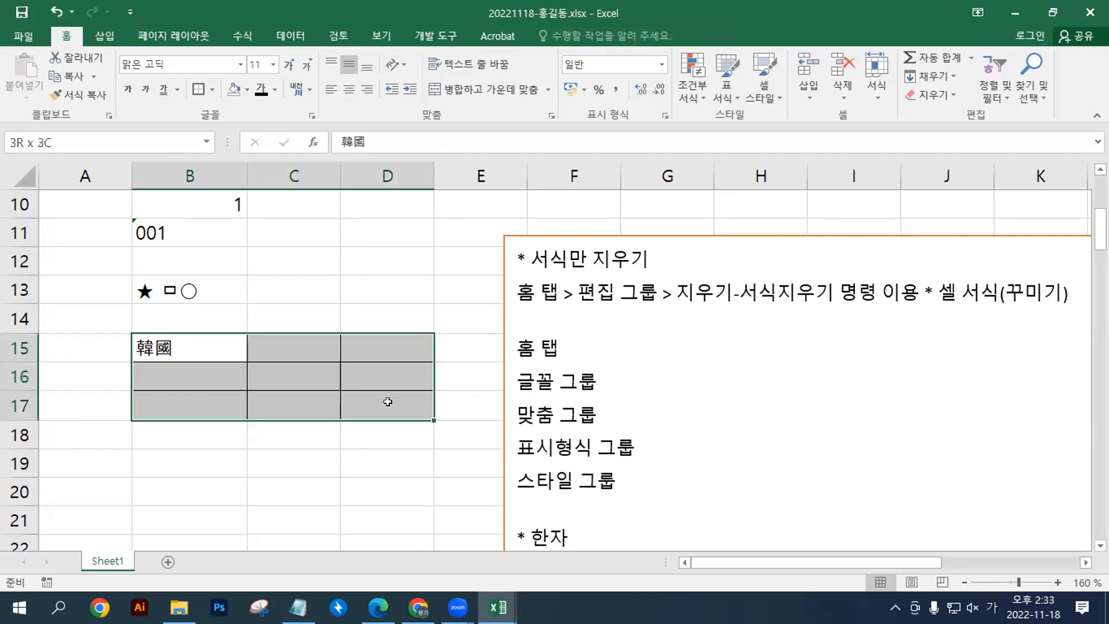
pyautogui.click(212, 90)
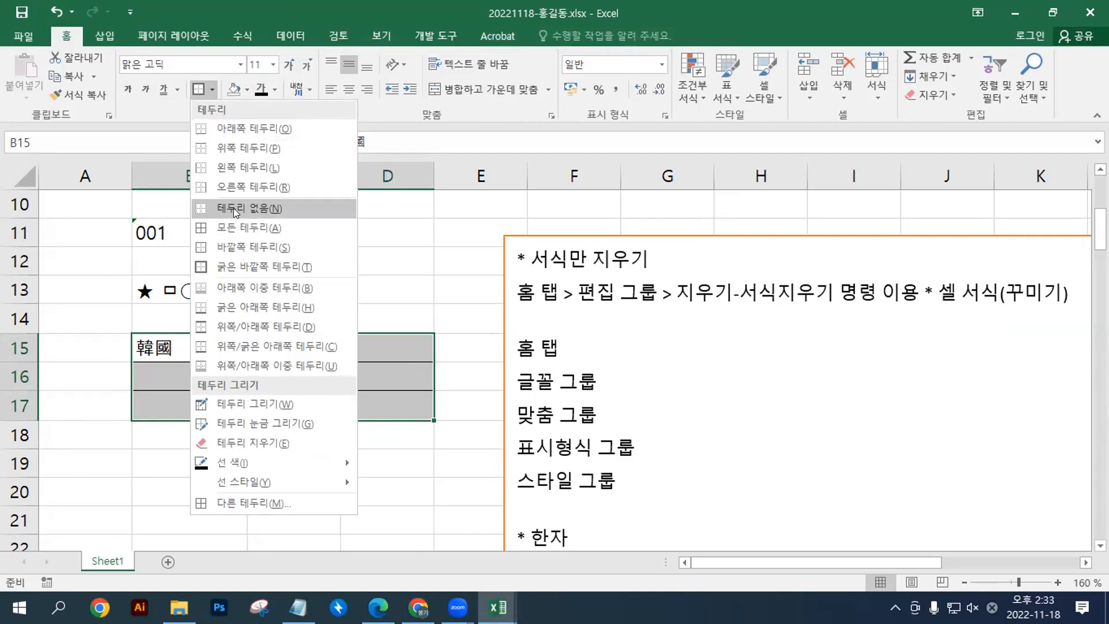
pyautogui.click(234, 208)
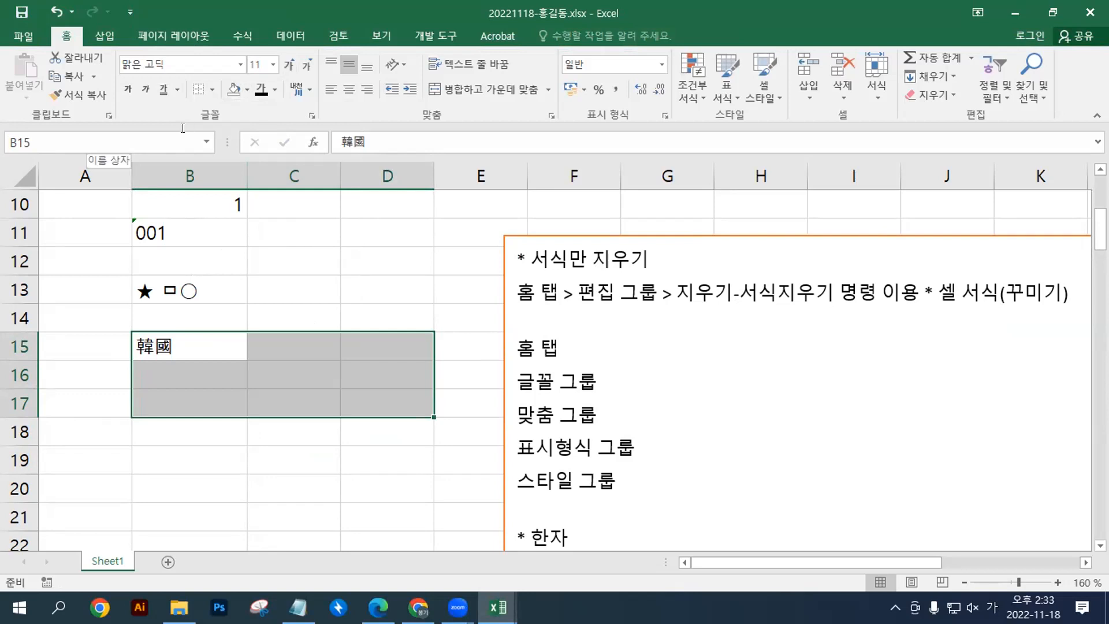
# Step: Add the line "셀 서식 대화상자 <Ctrl+1>" followed by a blank line at the start of the notes text box
pyautogui.click(312, 117)
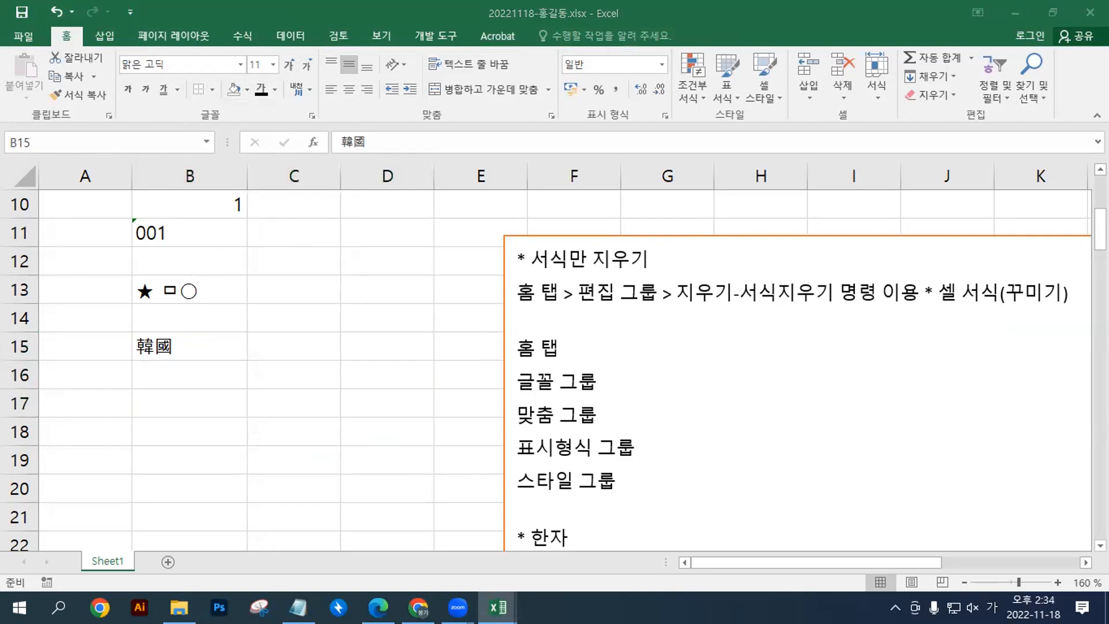
pyautogui.click(521, 259)
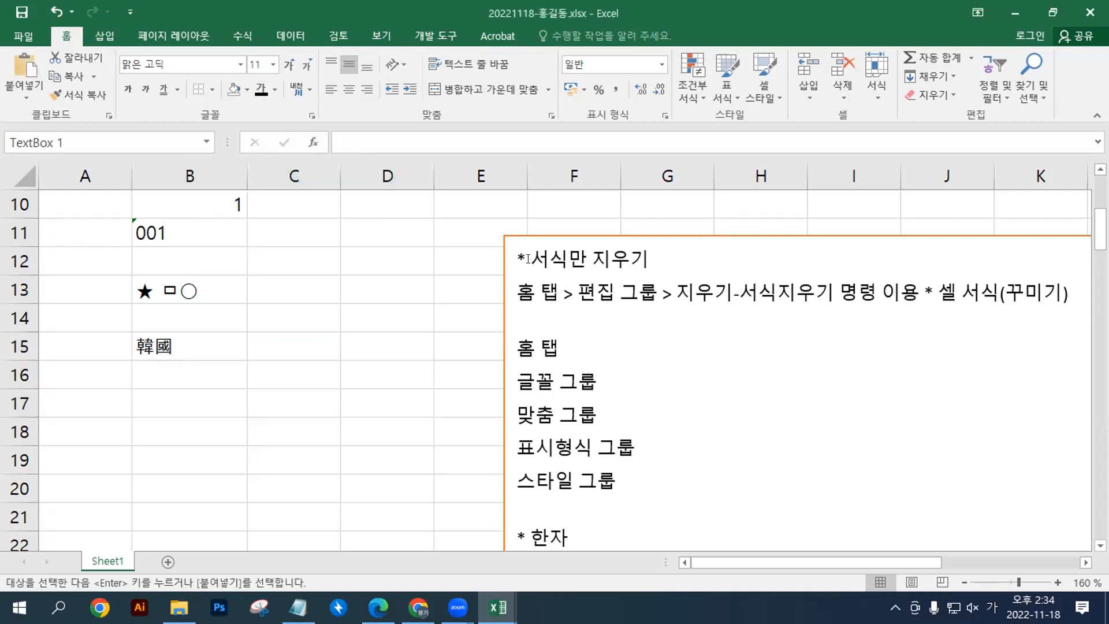
pyautogui.write('셀 서식 대화상자')
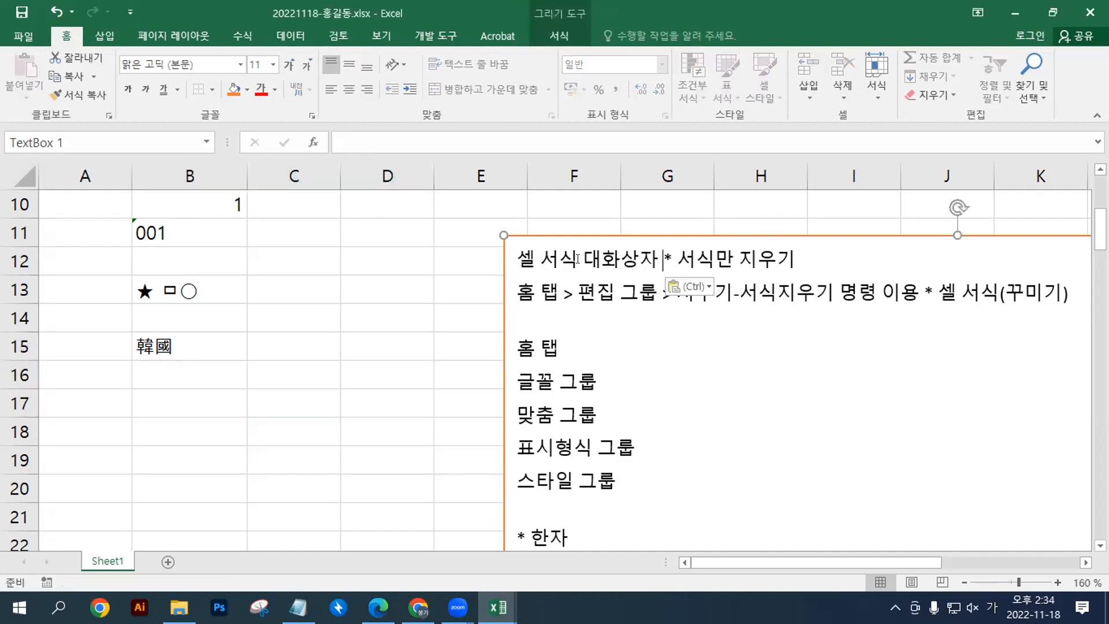
pyautogui.press('Return')
pyautogui.press('Left')
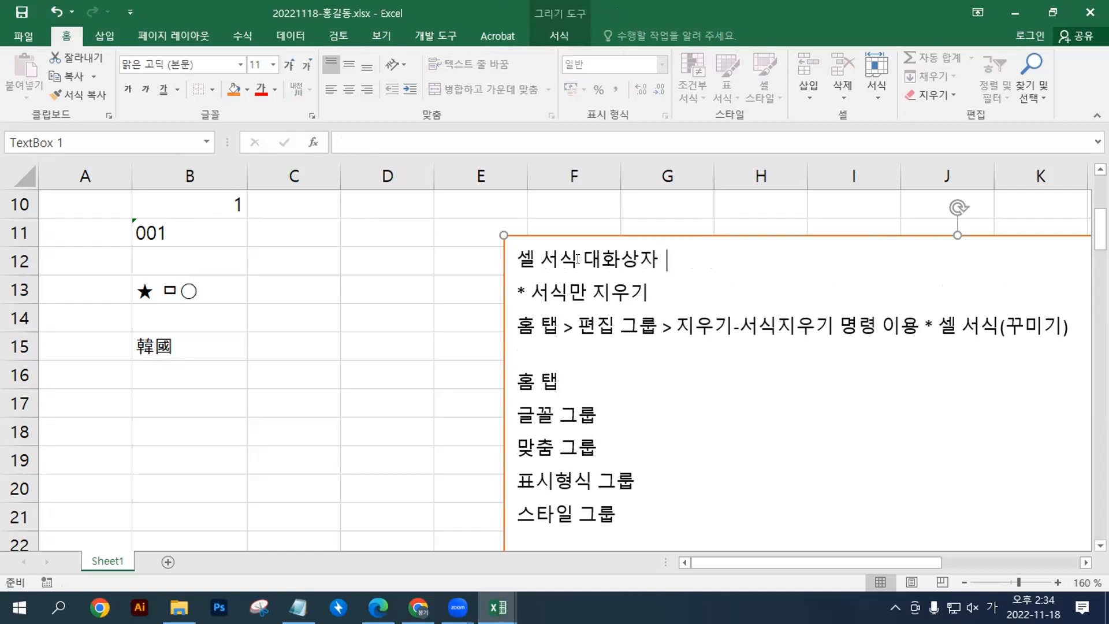
pyautogui.write('<Ct')
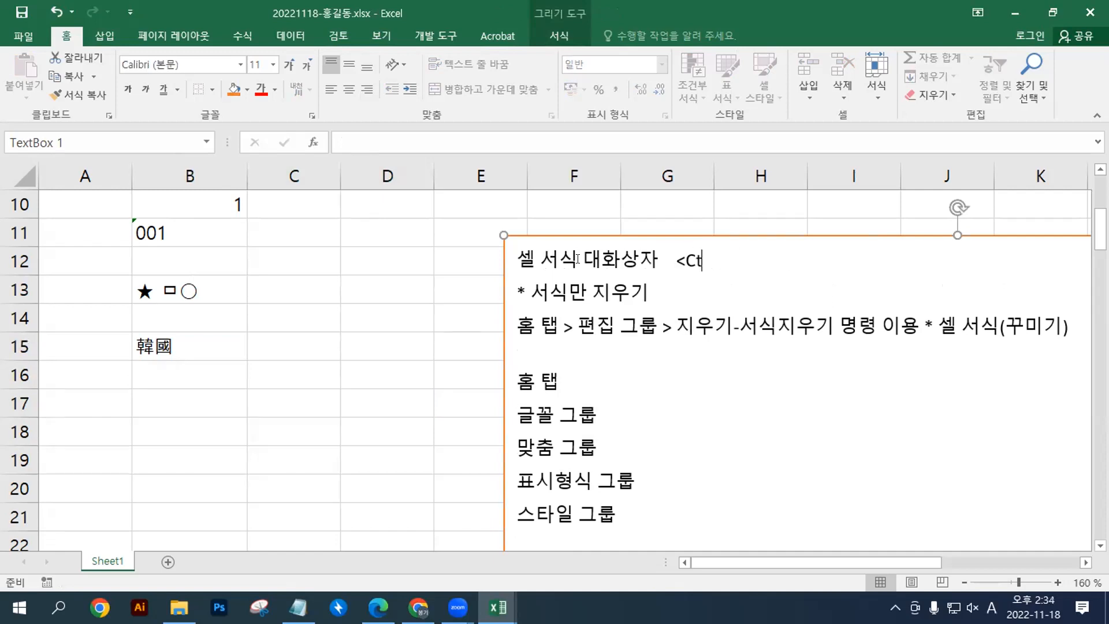
pyautogui.write('rl+1>')
pyautogui.press('Return')
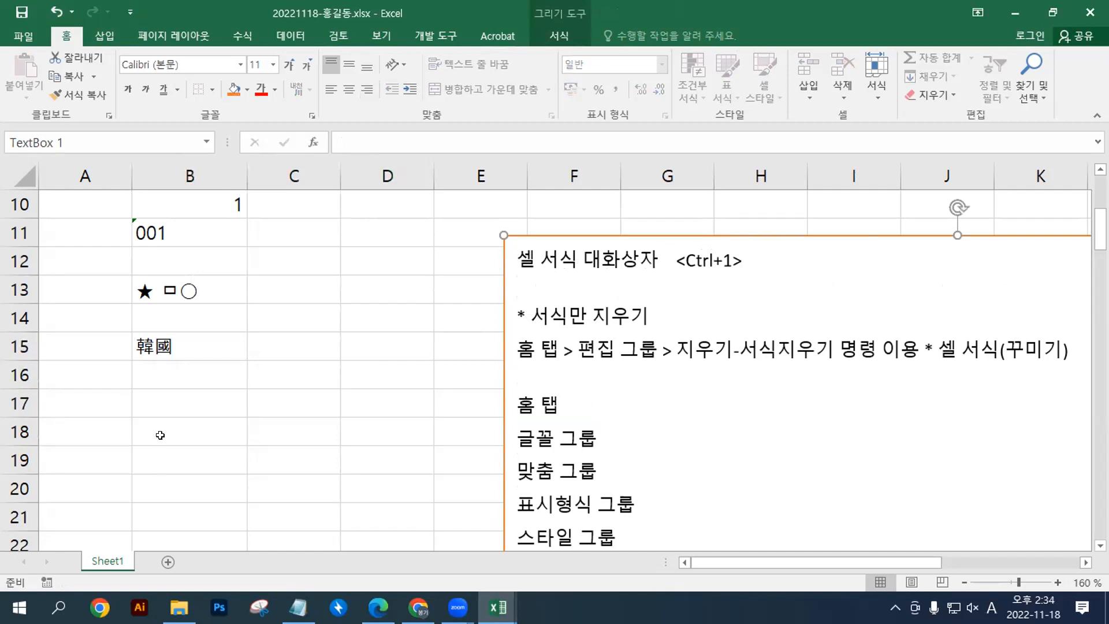
# Step: Review the number, alignment, font, border, fill and protection settings of cell B15 in the Format Cells dialog, and close it
pyautogui.click(167, 354)
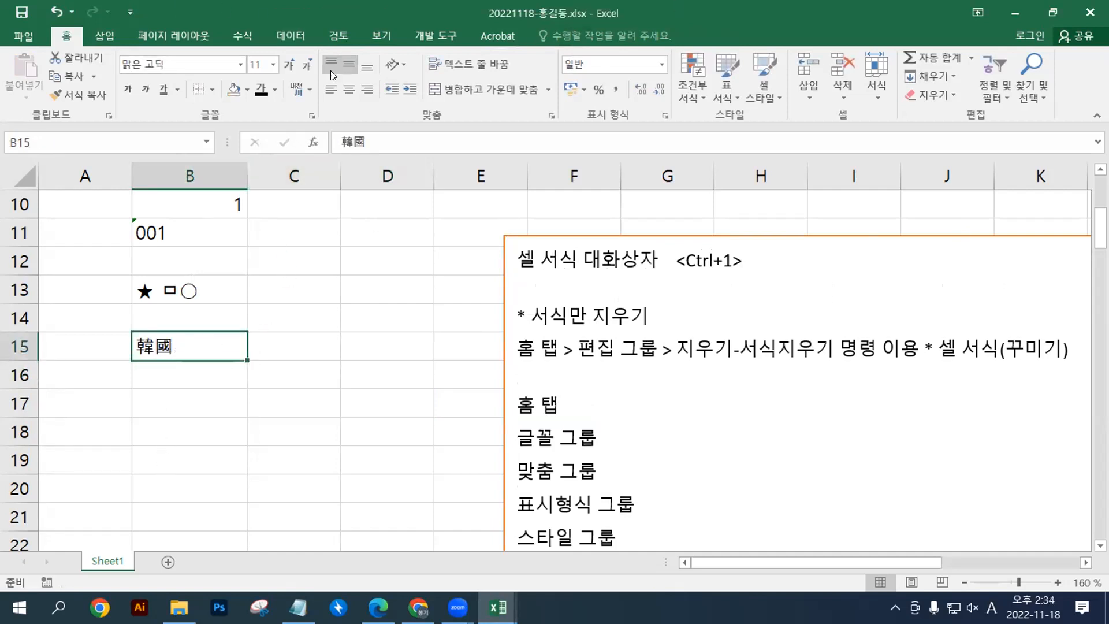
pyautogui.click(311, 116)
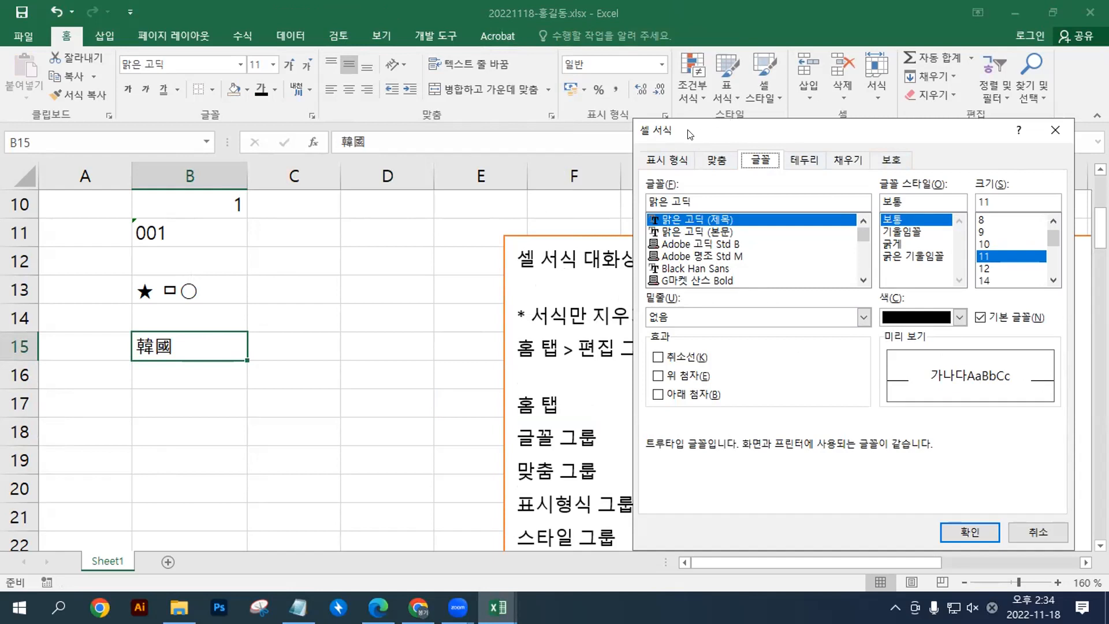
pyautogui.moveTo(687, 134); pyautogui.dragTo(506, 294)
pyautogui.click(486, 320)
pyautogui.click(533, 320)
pyautogui.click(581, 321)
pyautogui.click(622, 320)
pyautogui.click(666, 321)
pyautogui.click(710, 319)
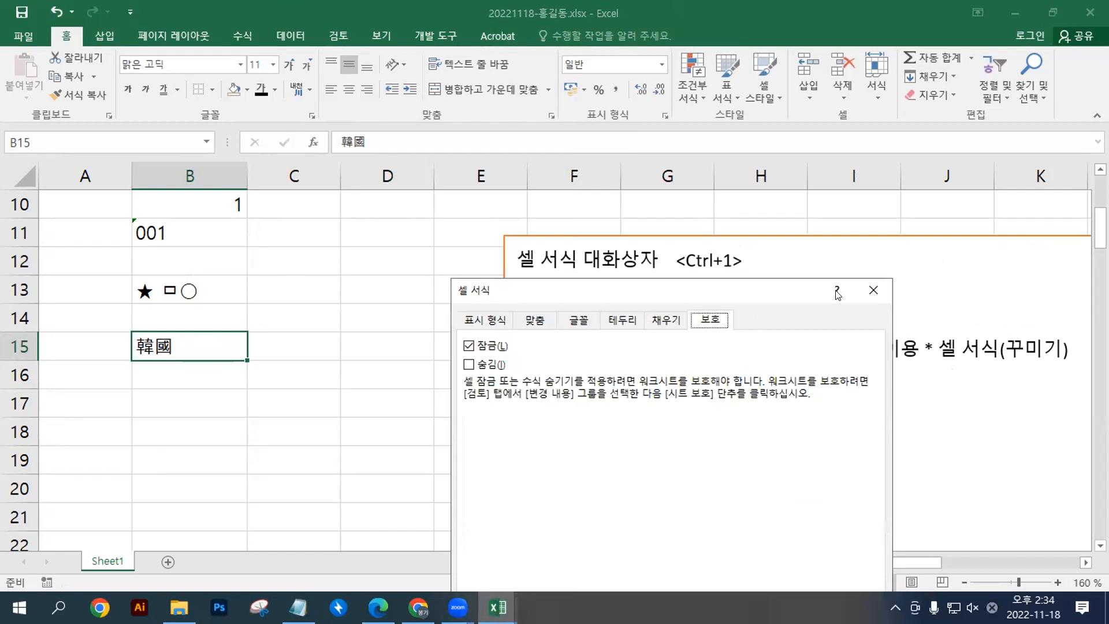
pyautogui.click(873, 292)
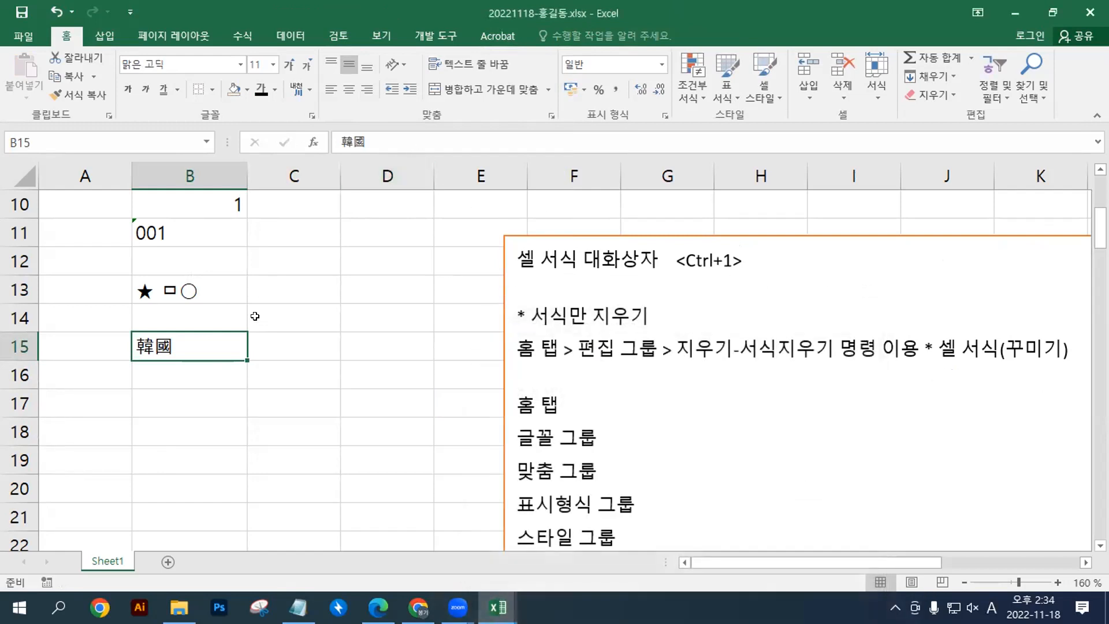
# Step: Reopen Format Cells for B15 to view its number format, alignment and font settings, close it, and check the font settings once more
pyautogui.scroll(-1, 237, 301)
pyautogui.rightClick(209, 257)
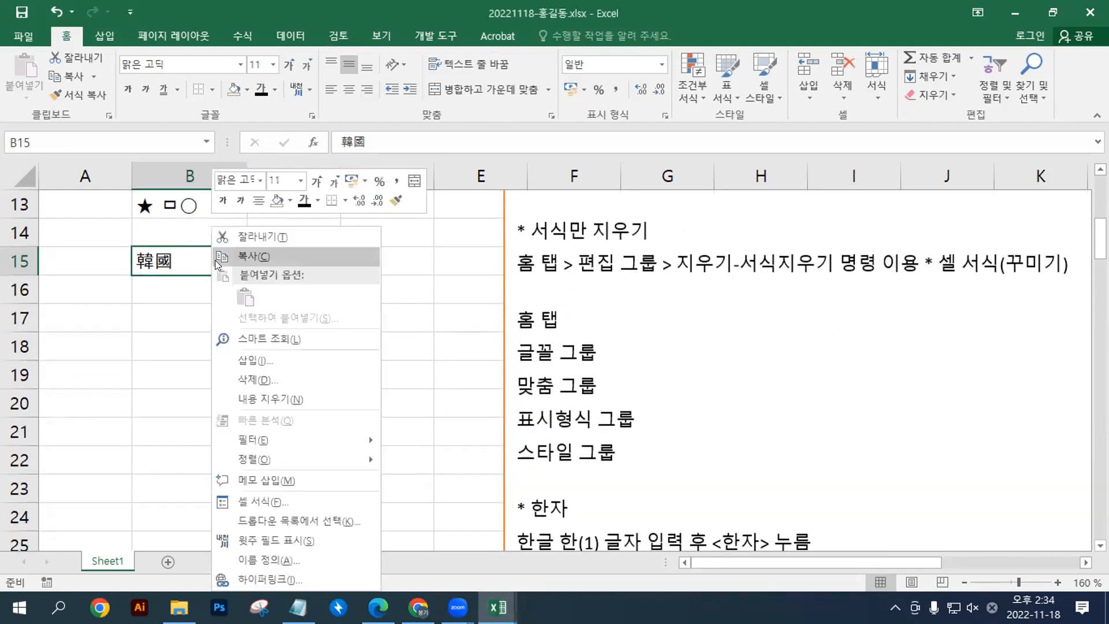
pyautogui.click(287, 500)
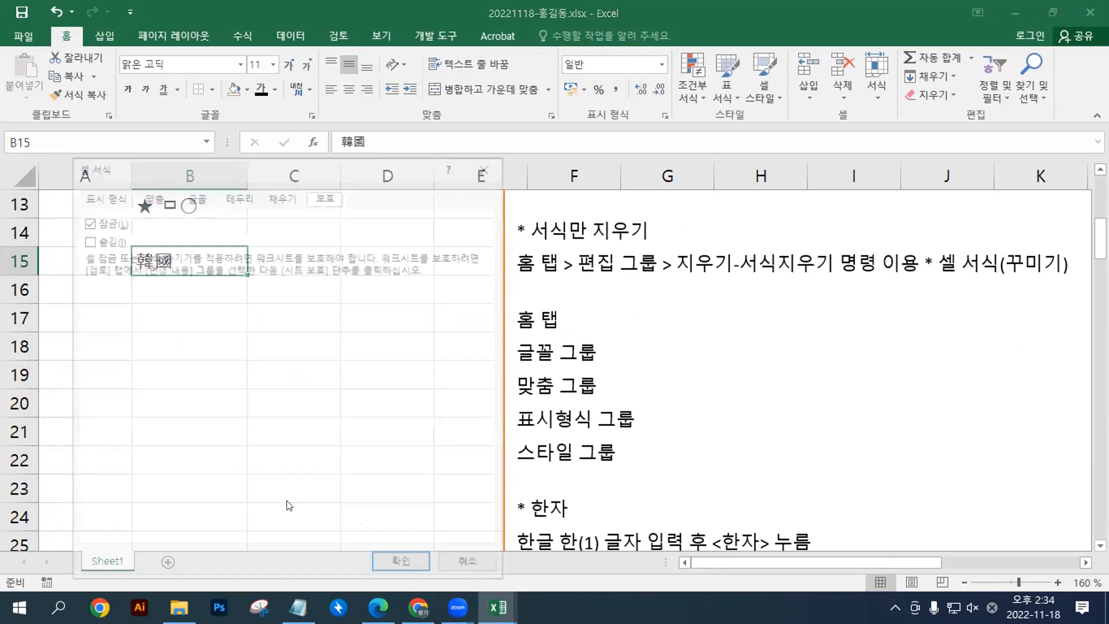
pyautogui.click(84, 195)
pyautogui.click(151, 194)
pyautogui.click(194, 194)
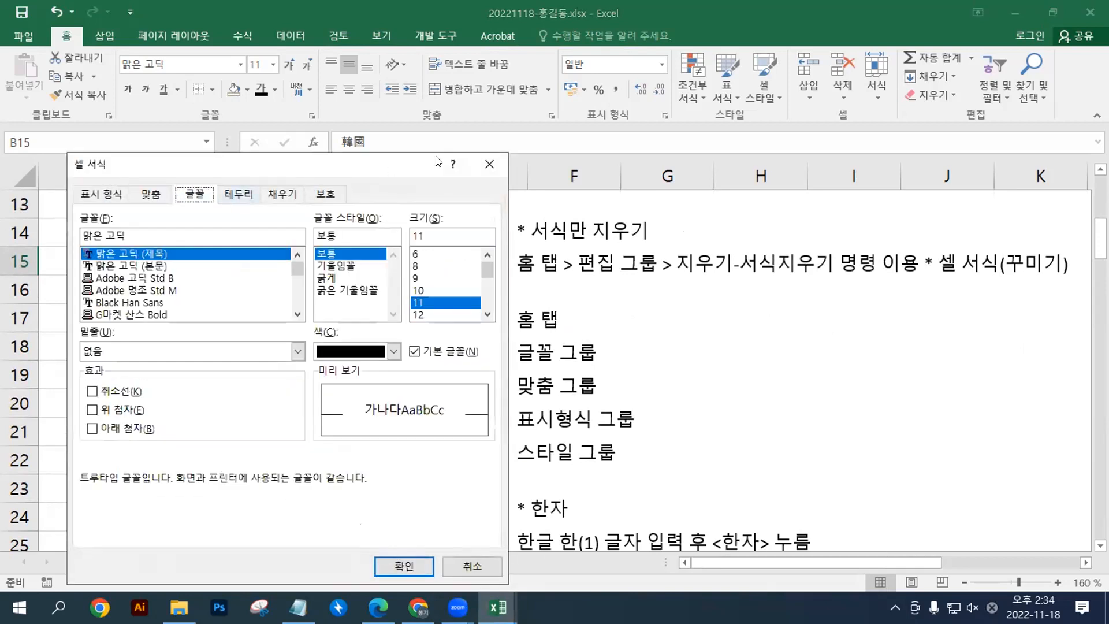
pyautogui.click(489, 164)
pyautogui.scroll(1, 359, 294)
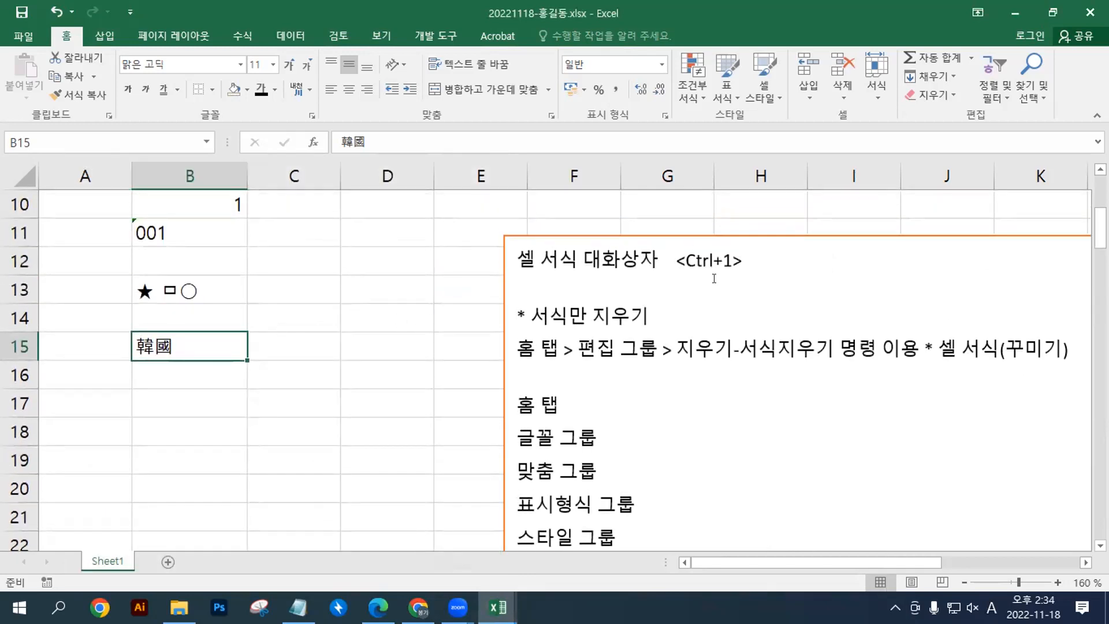
pyautogui.hotkey('ctrl', '1')
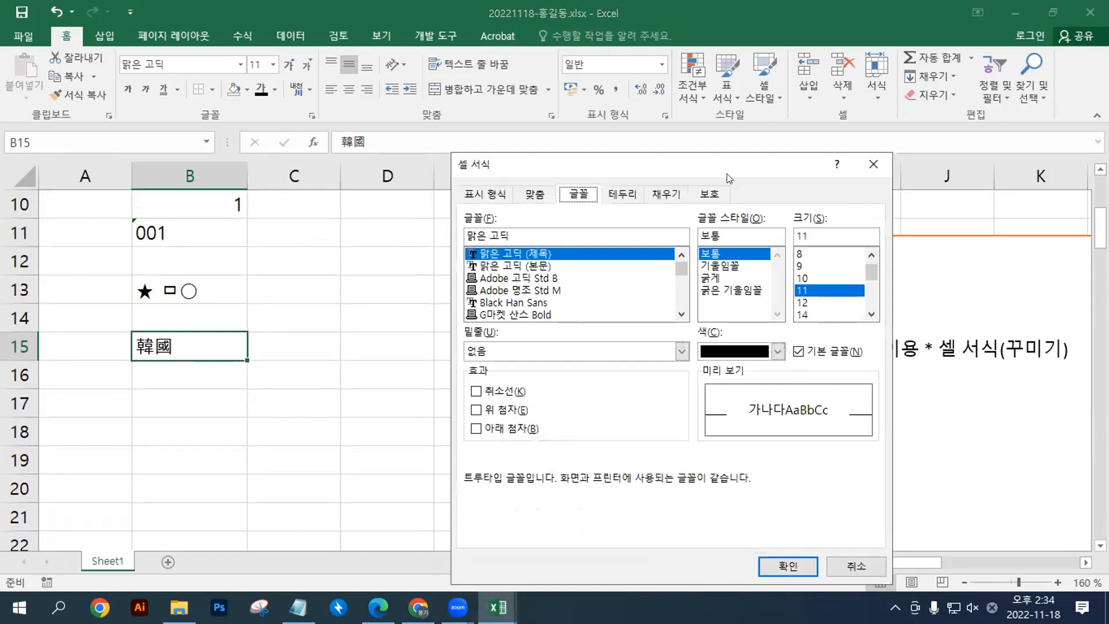
pyautogui.click(874, 164)
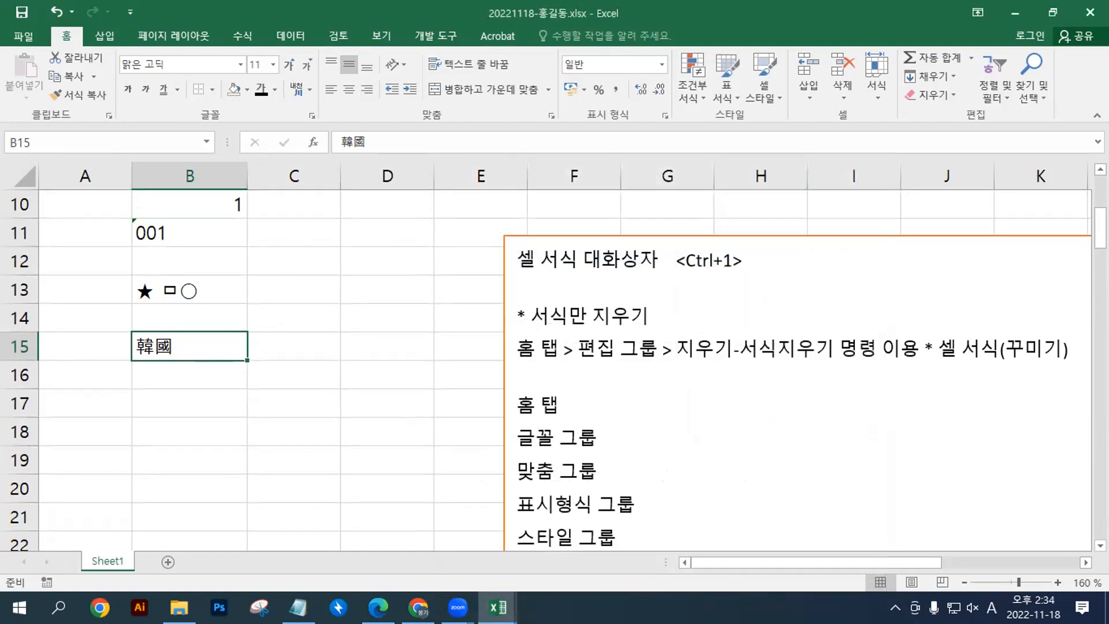